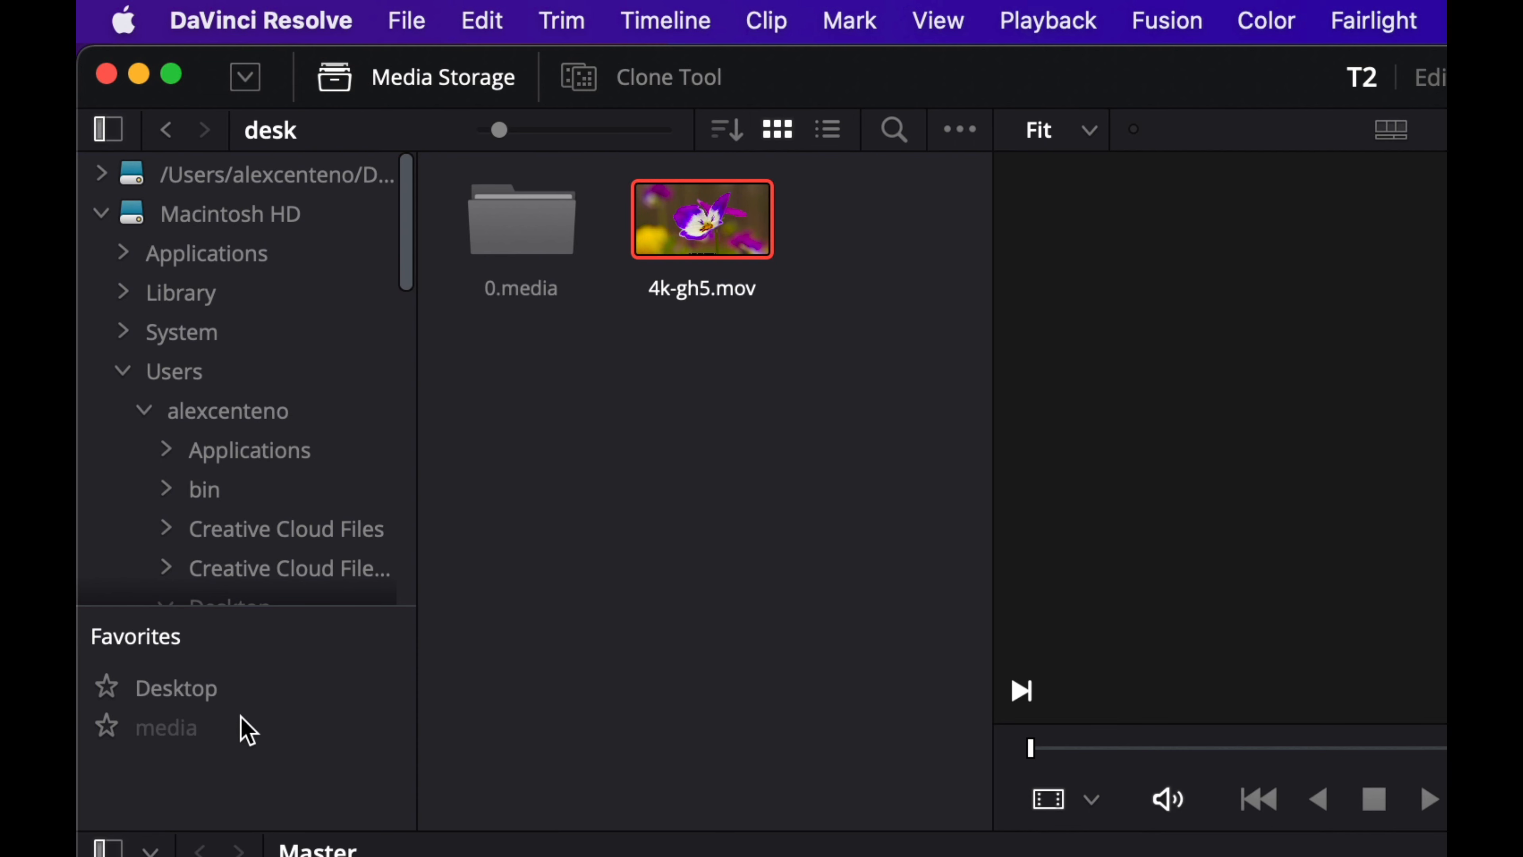
# Step: Hide and restore the folder list of the media storage browser and the bin list of the media pool
pyautogui.click(251, 77)
pyautogui.click(251, 77)
pyautogui.click(108, 129)
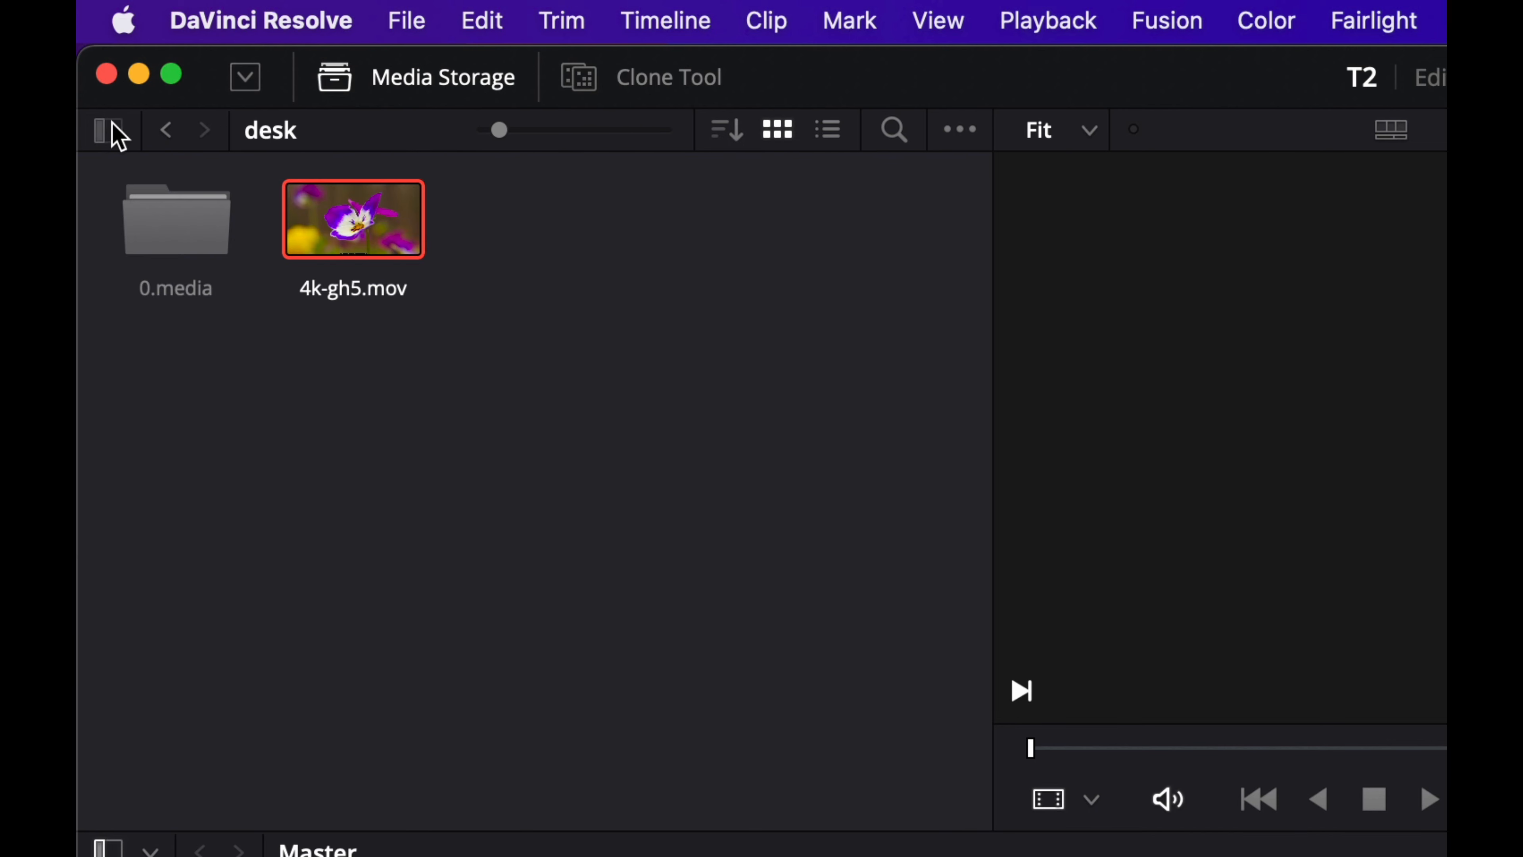
pyautogui.click(117, 132)
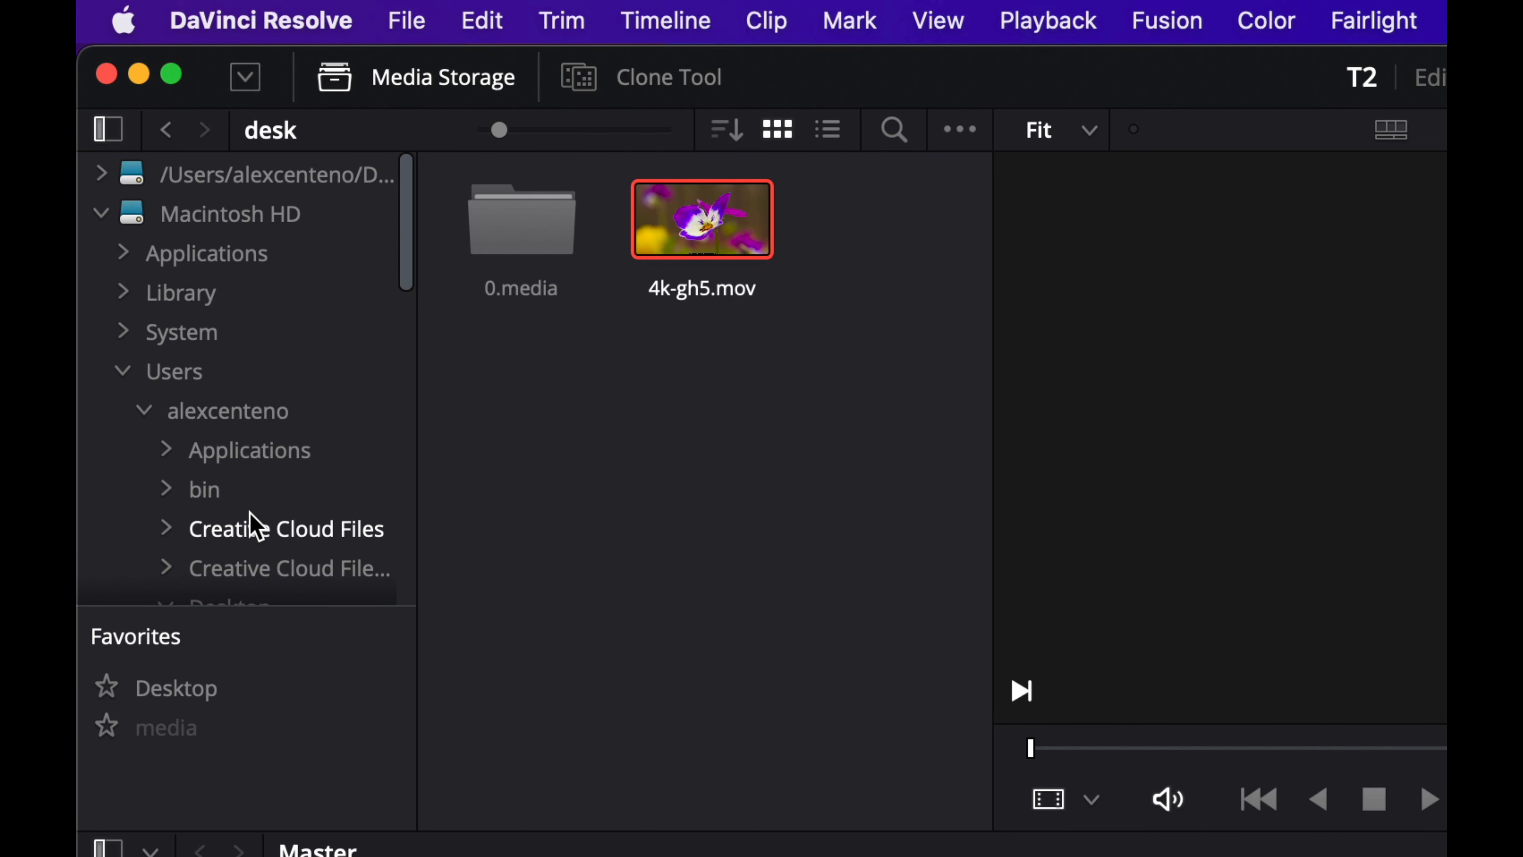
pyautogui.click(108, 848)
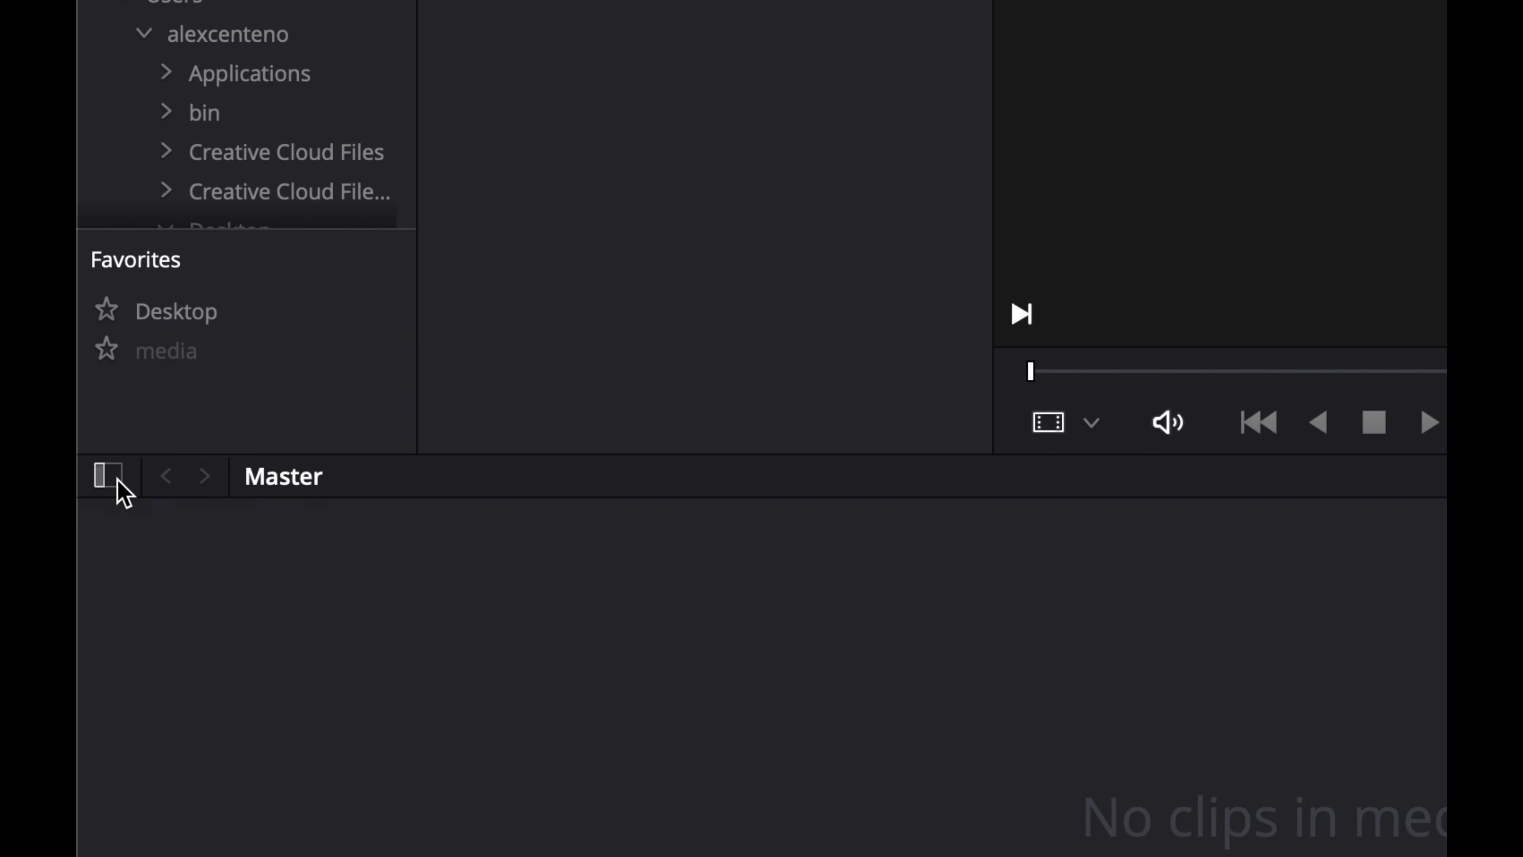
pyautogui.click(116, 480)
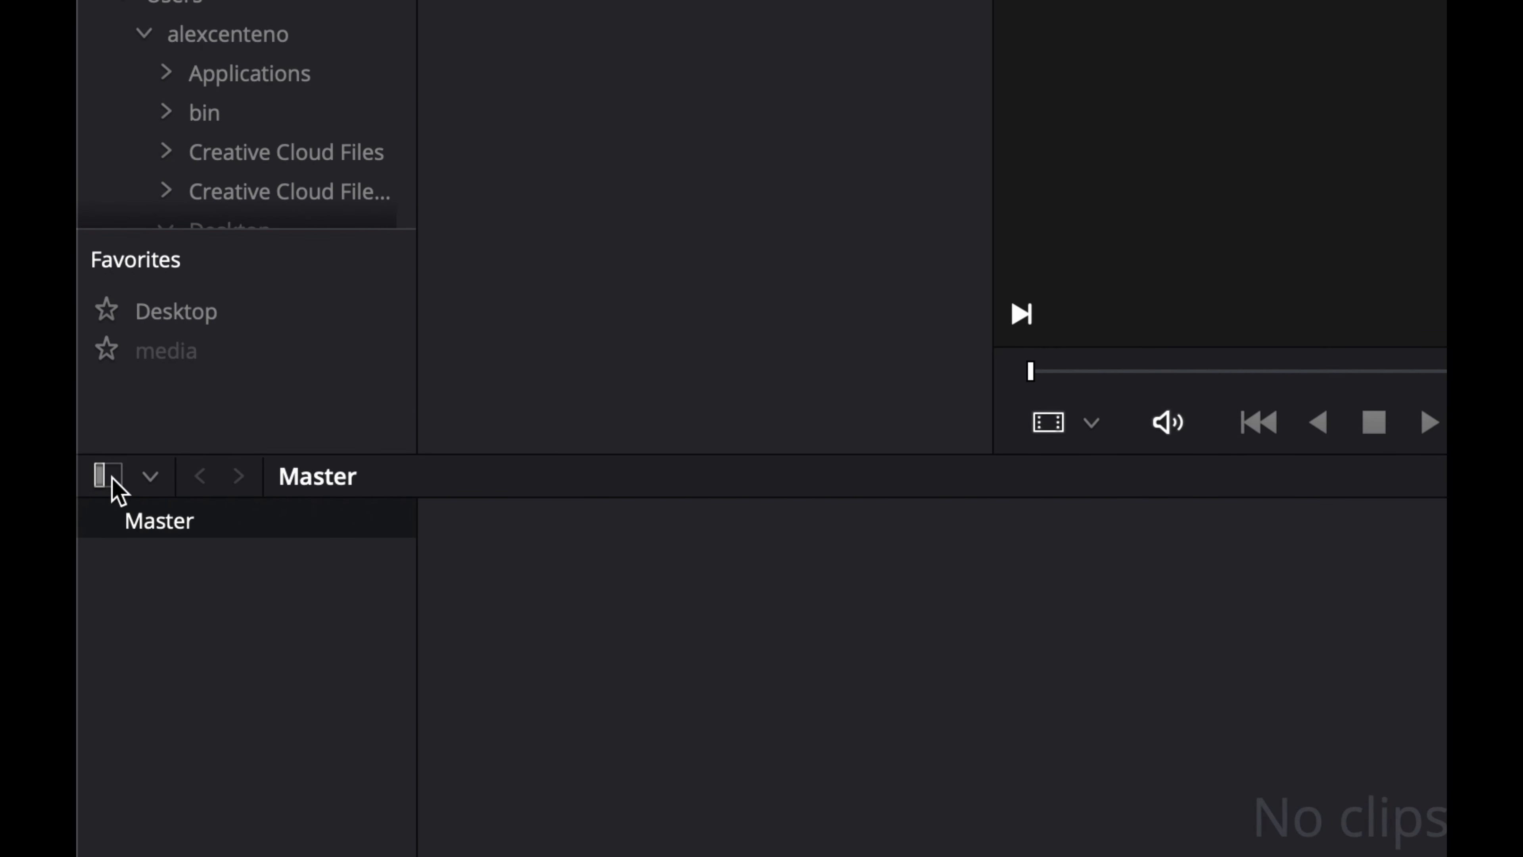
pyautogui.click(117, 480)
pyautogui.click(117, 480)
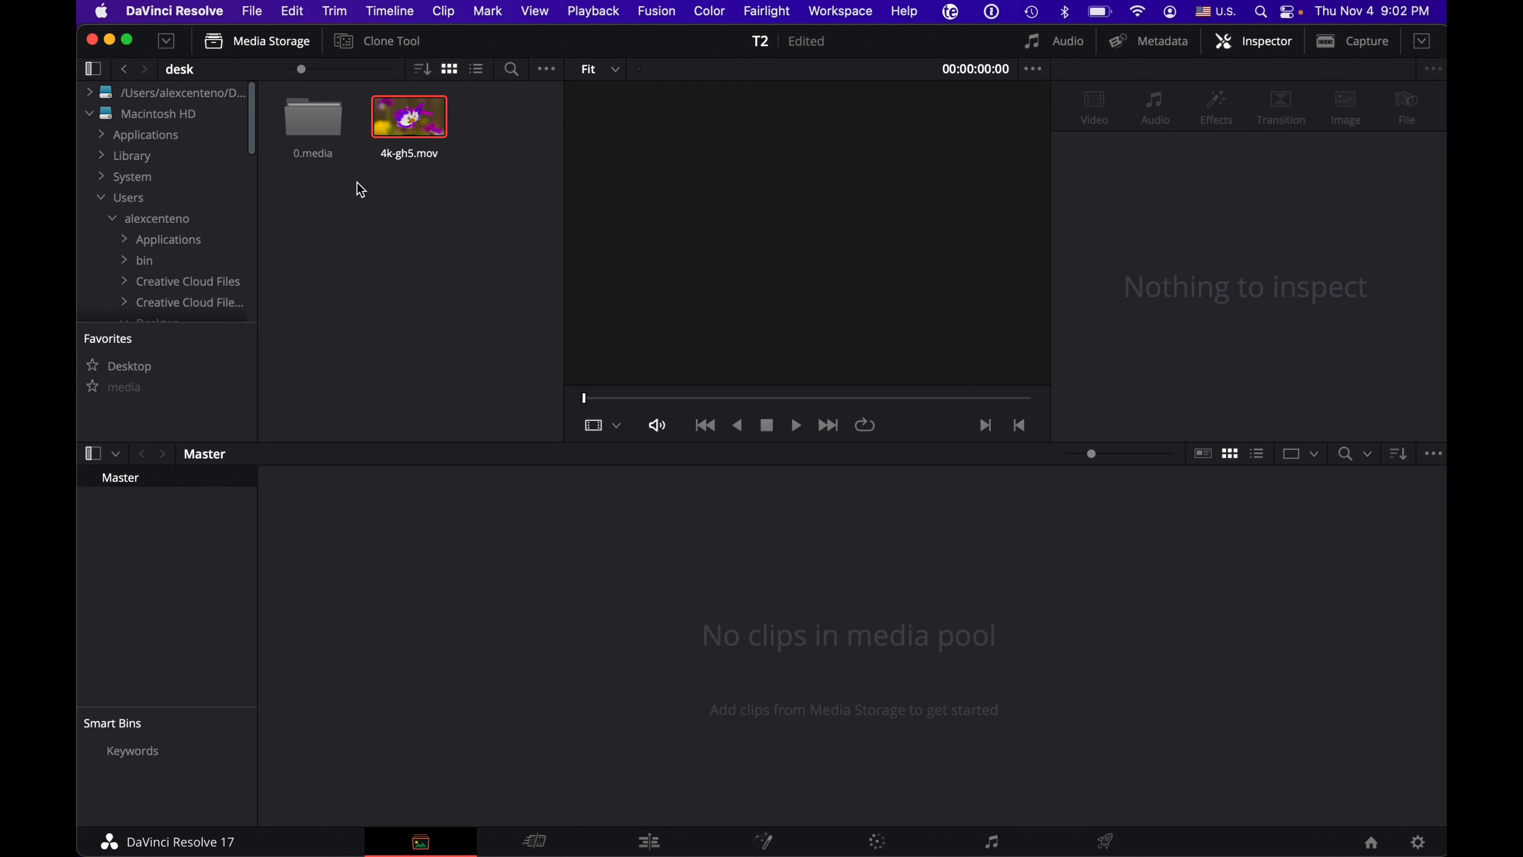
# Step: Import the 4k-gh5.mov clip from the desk folder into the Master bin of the media pool
pyautogui.click(377, 135)
pyautogui.moveTo(405, 119); pyautogui.dragTo(409, 665)
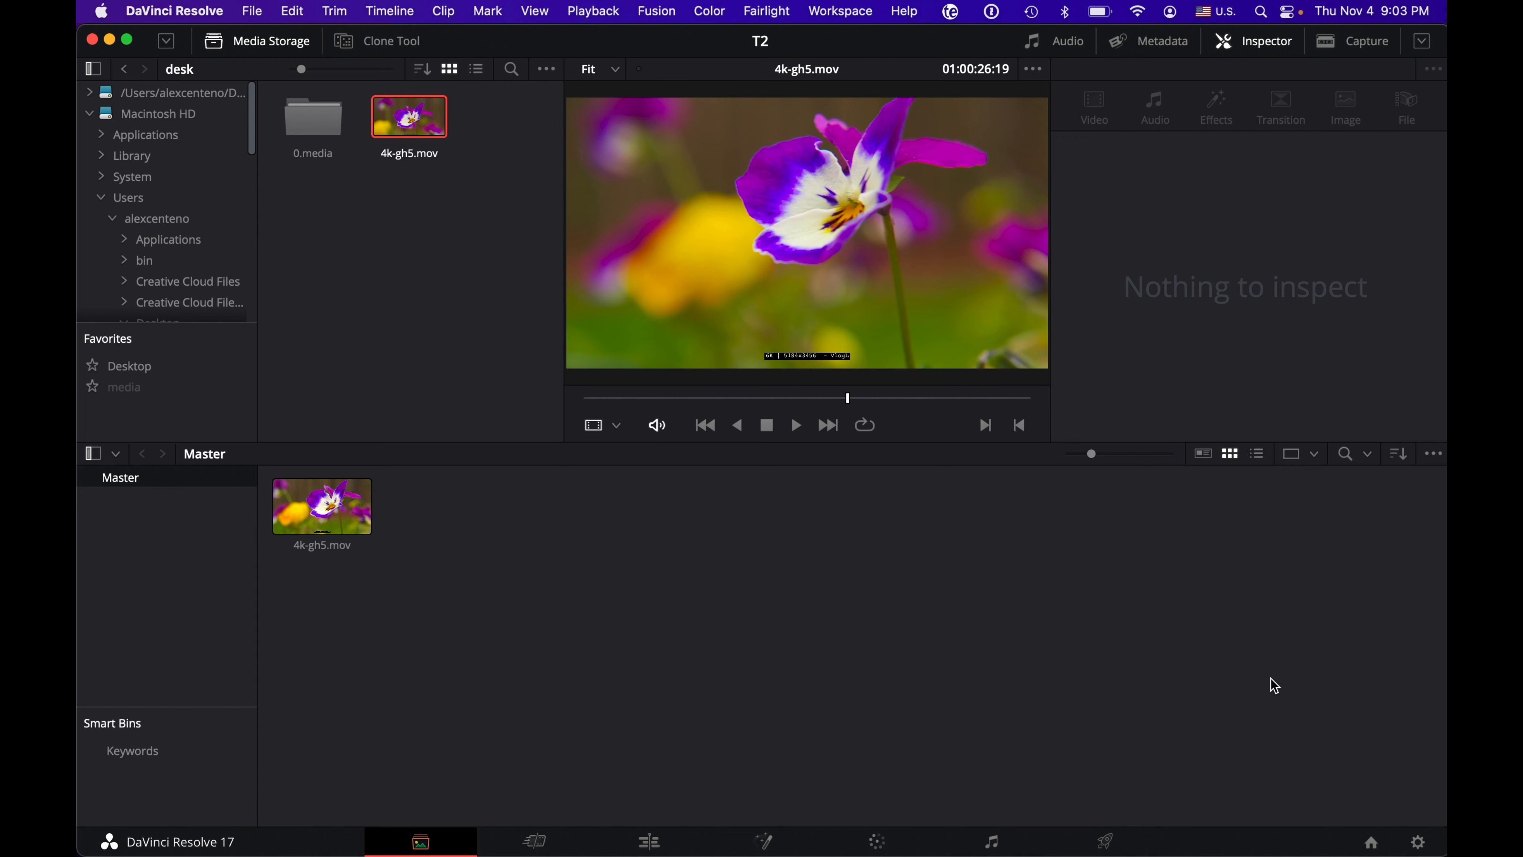
# Step: Review the user Project Save and Load preferences and the system General preferences, and save them
pyautogui.click(188, 14)
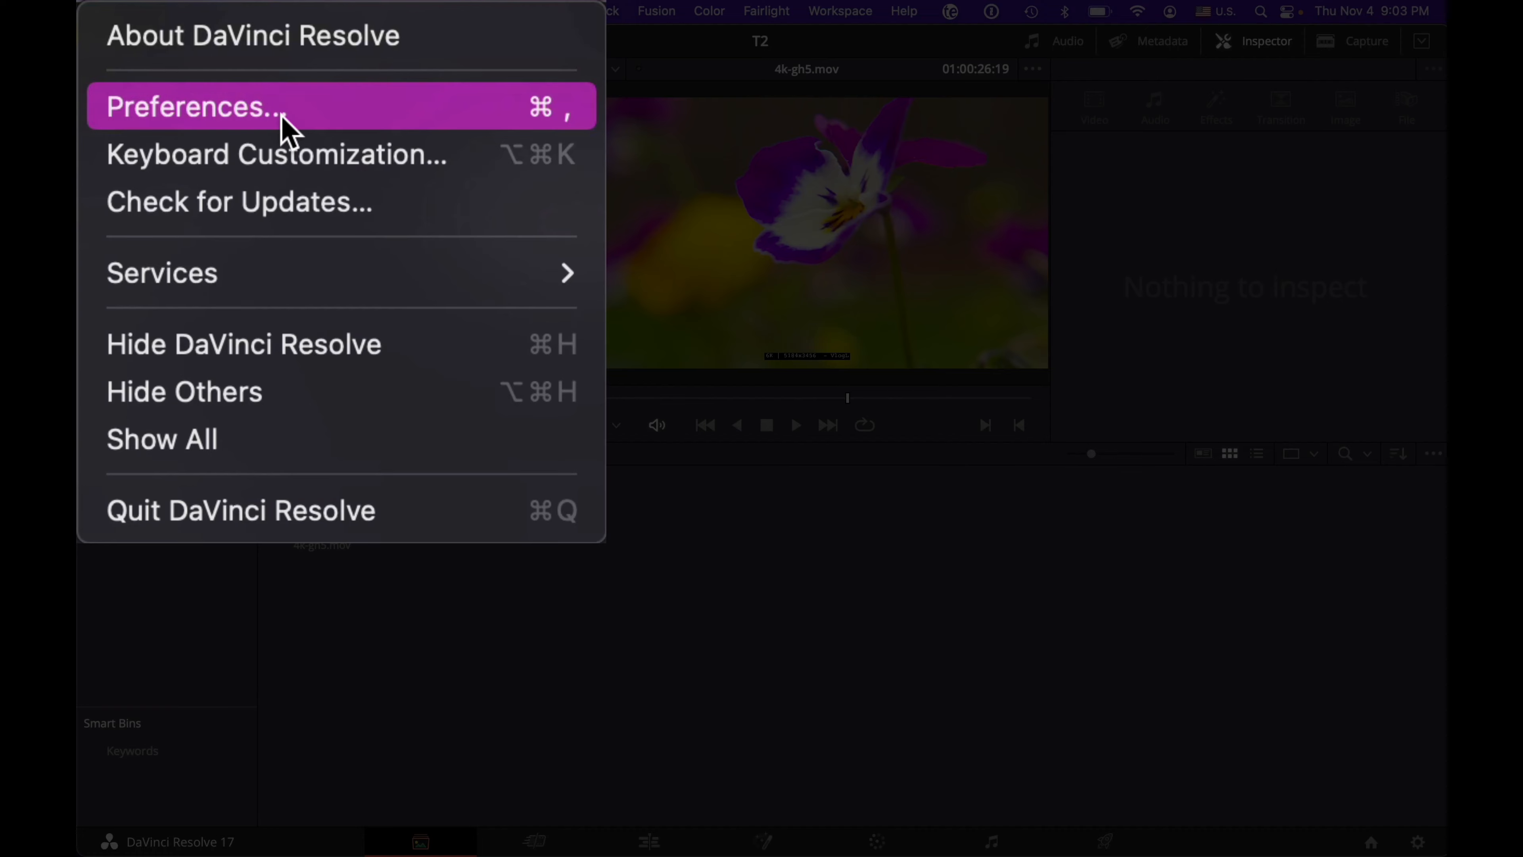
pyautogui.click(202, 72)
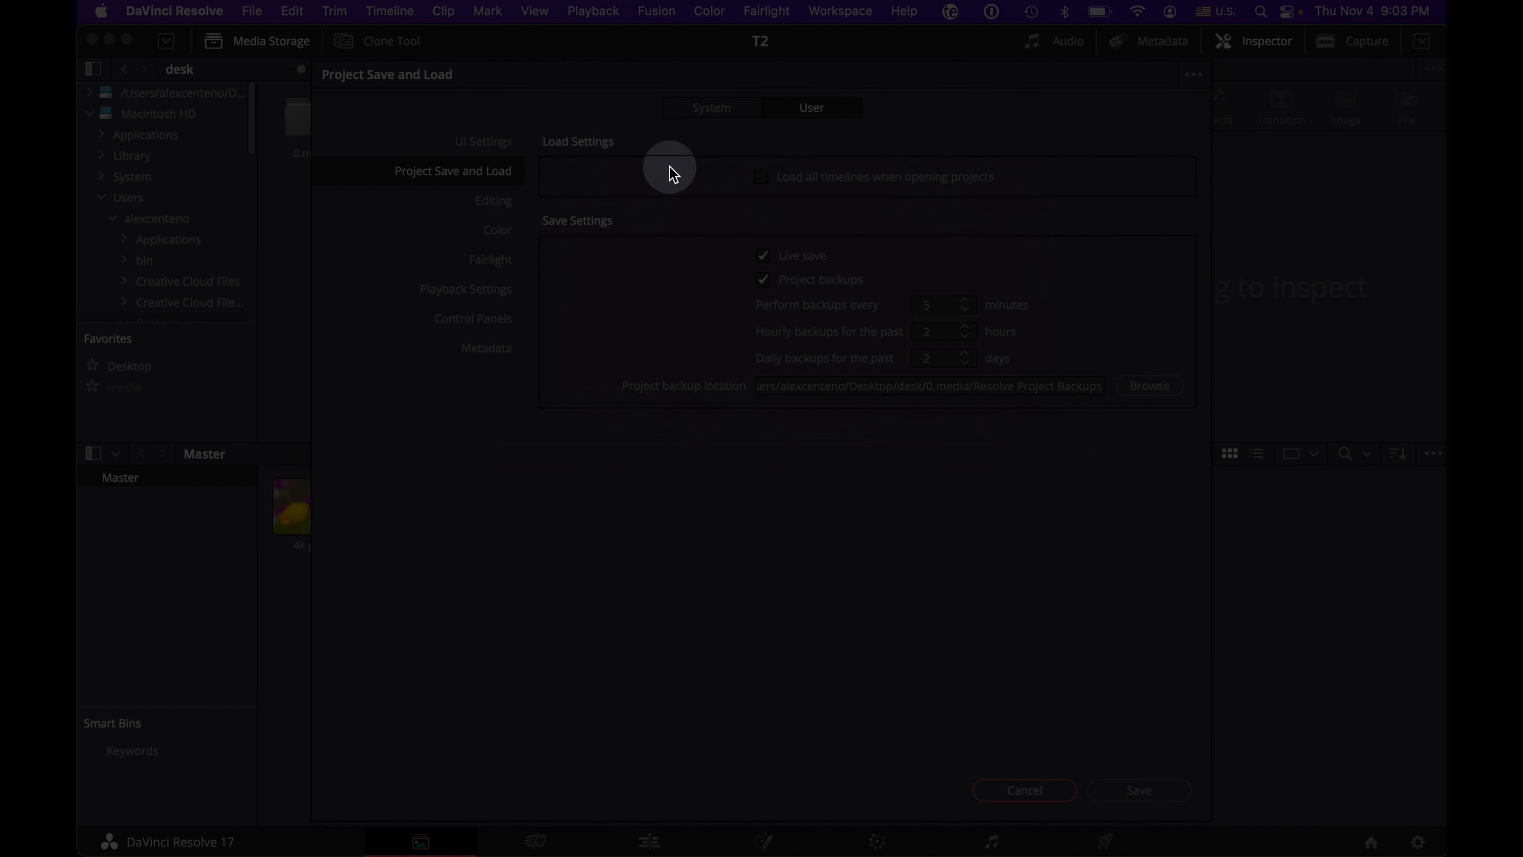
pyautogui.click(723, 113)
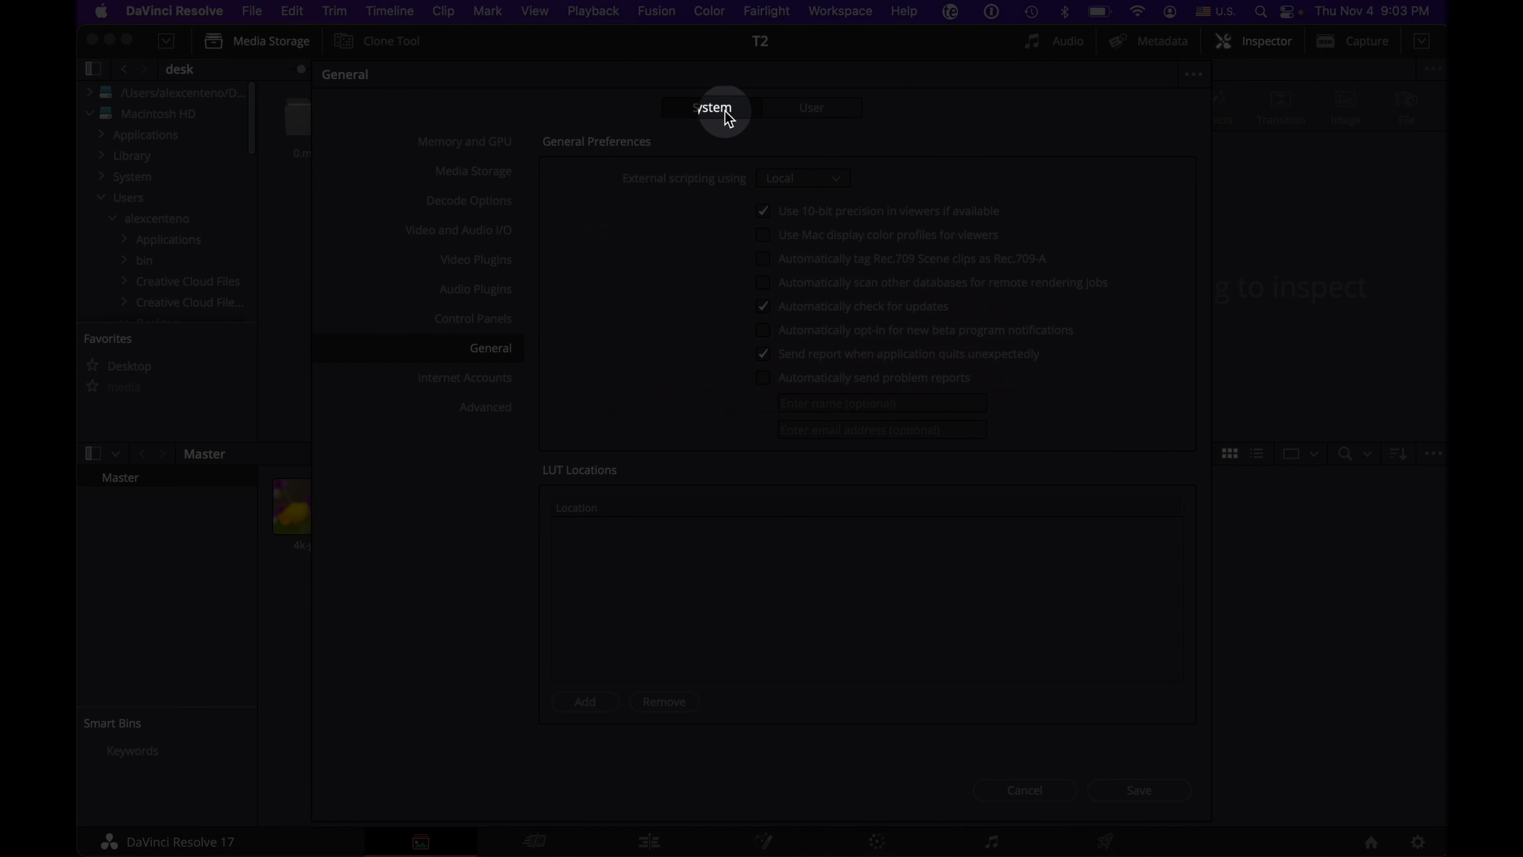
pyautogui.click(811, 110)
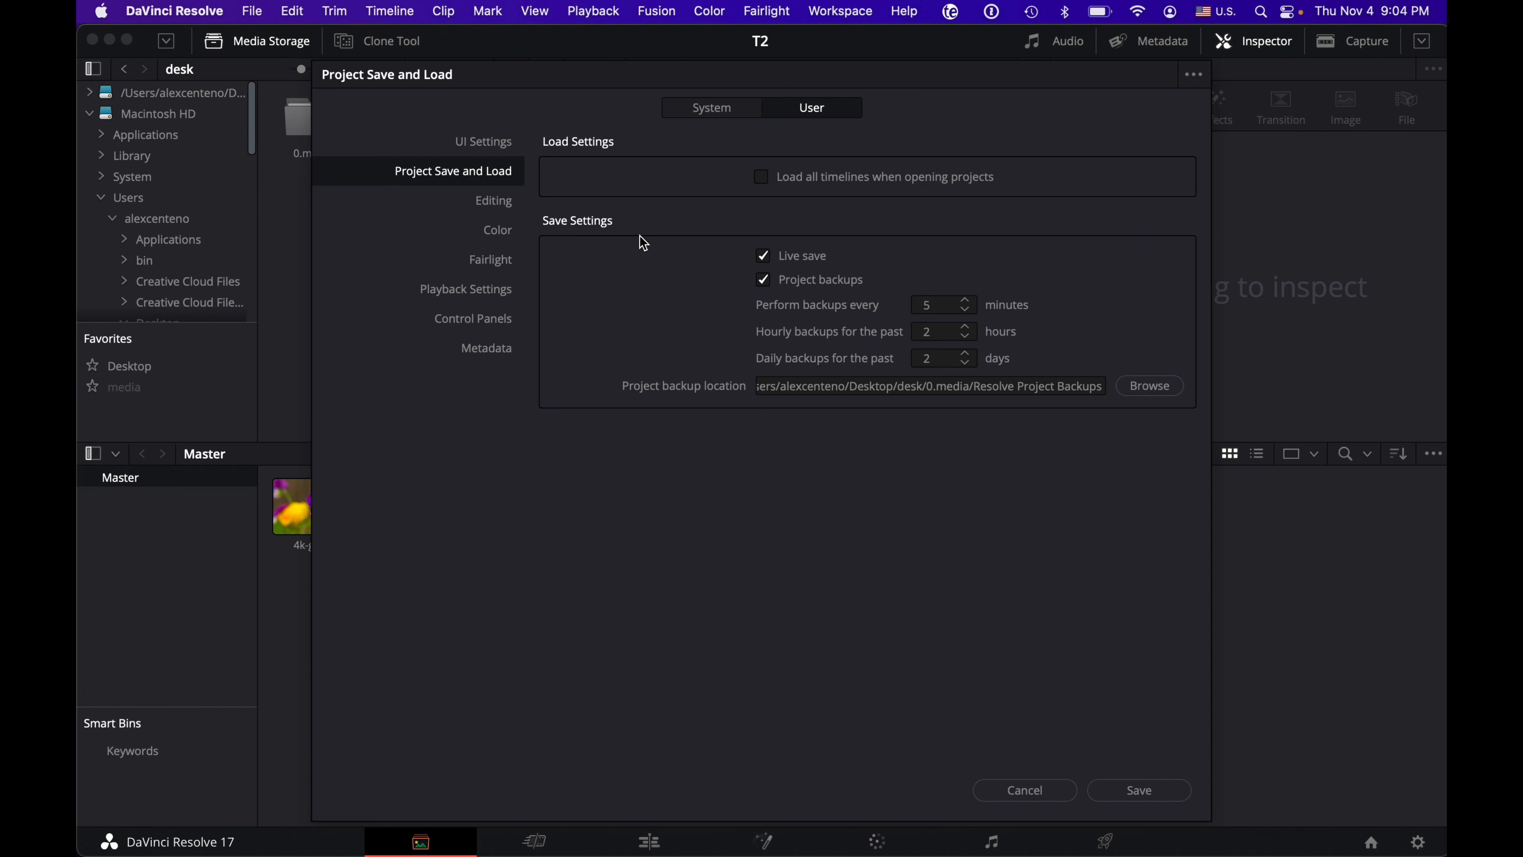
pyautogui.click(716, 112)
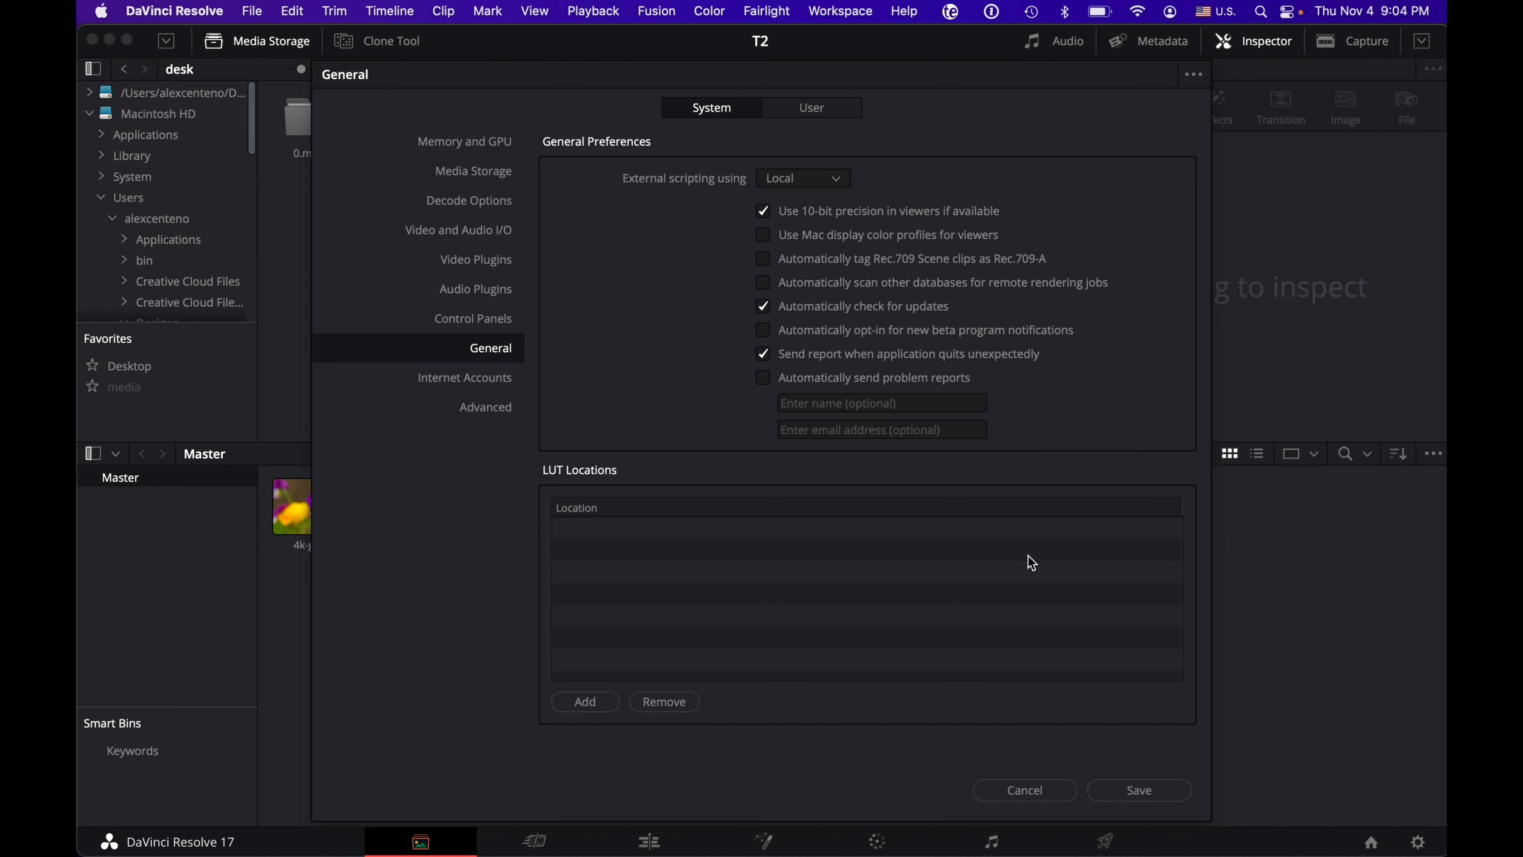
pyautogui.click(1116, 793)
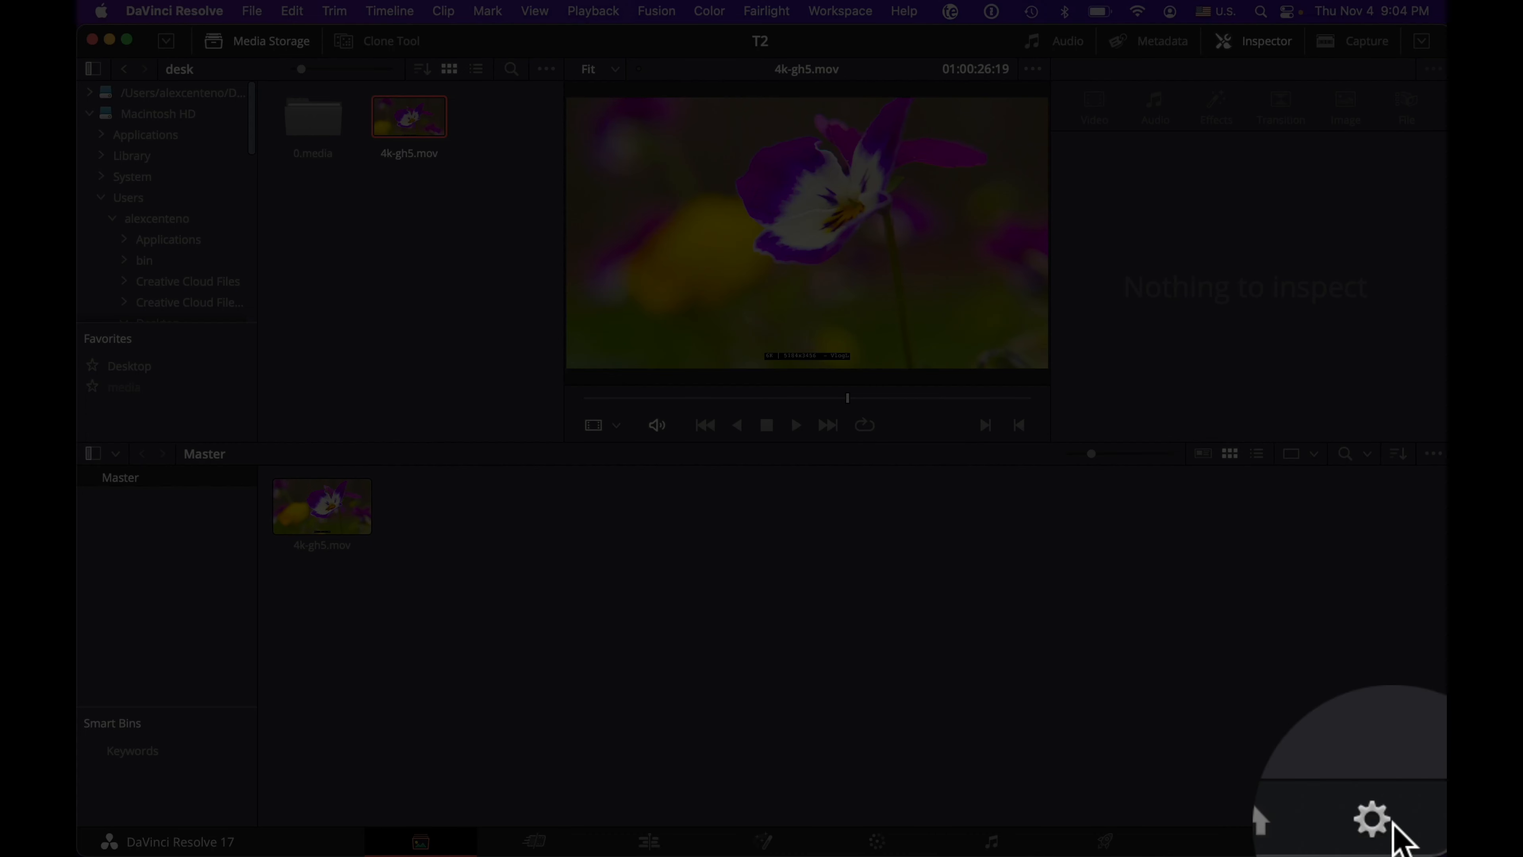
# Step: Open the project settings and examine the available timeline frame rates without choosing another one
pyautogui.click(1417, 841)
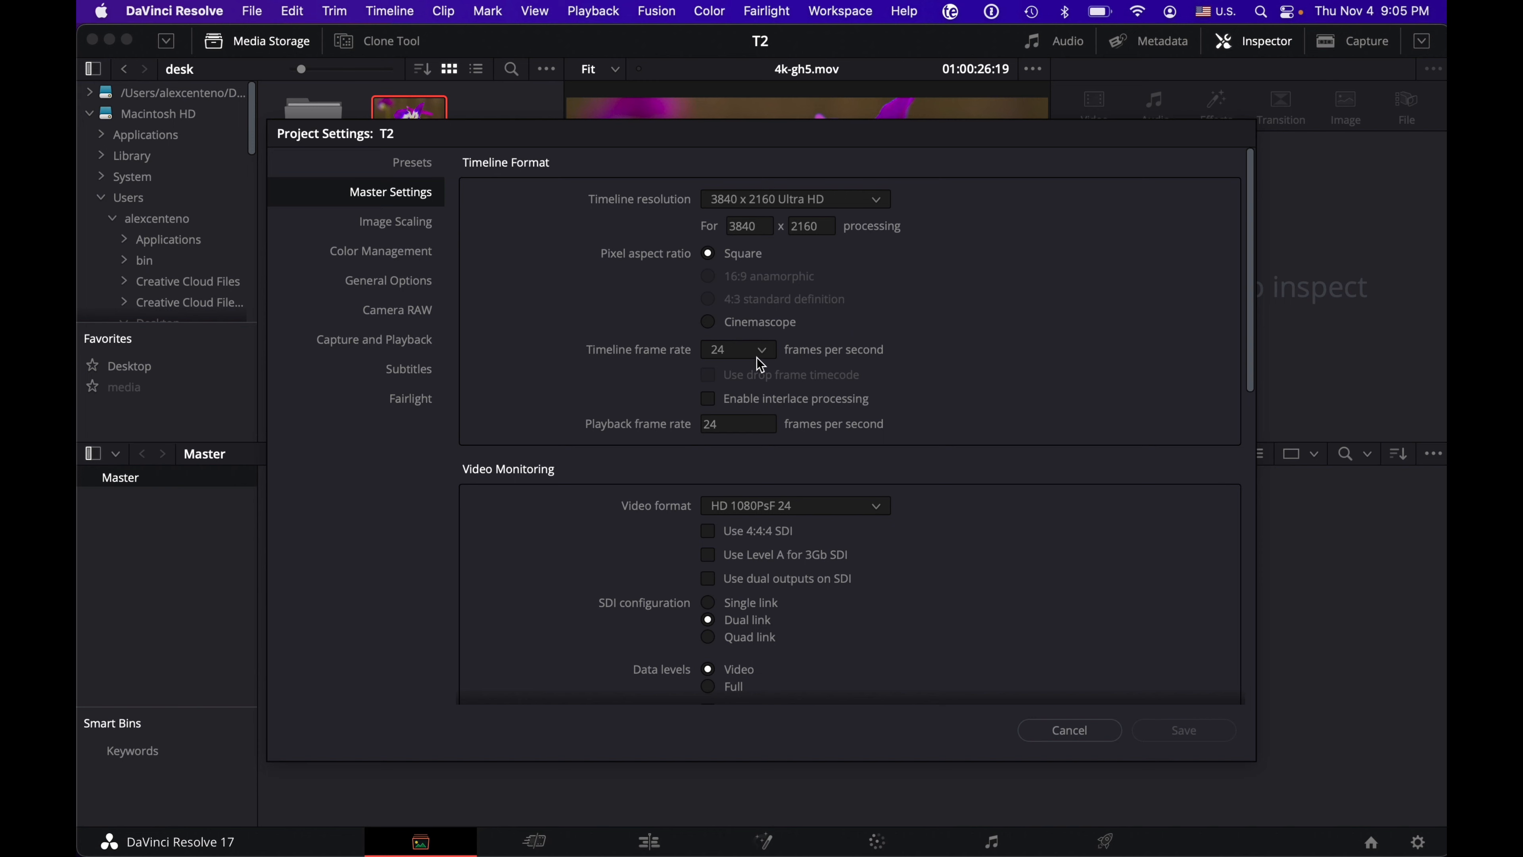
pyautogui.click(761, 353)
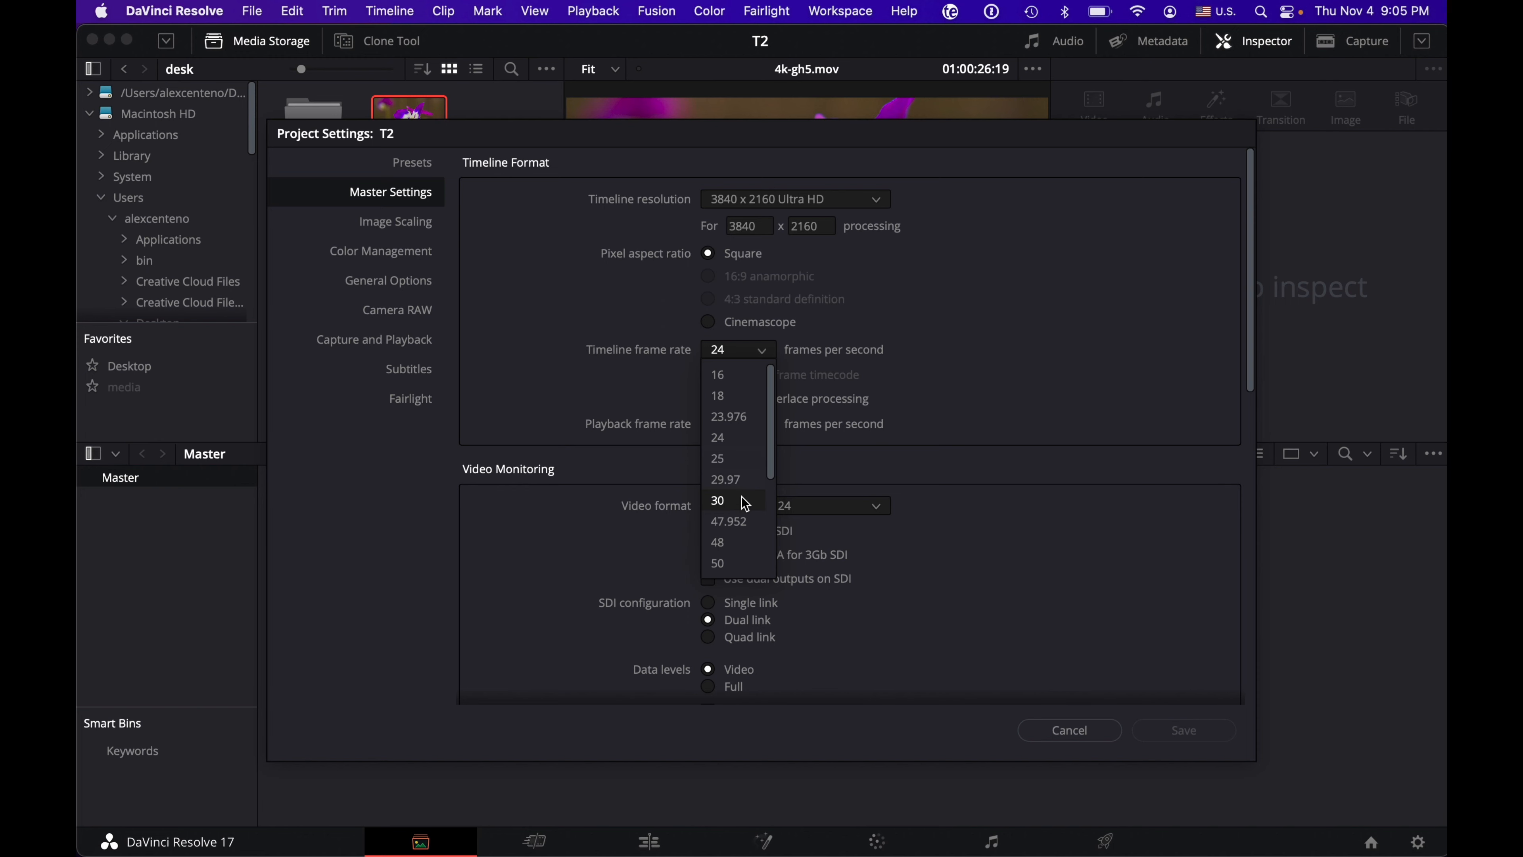
pyautogui.scroll(-2, 737, 502)
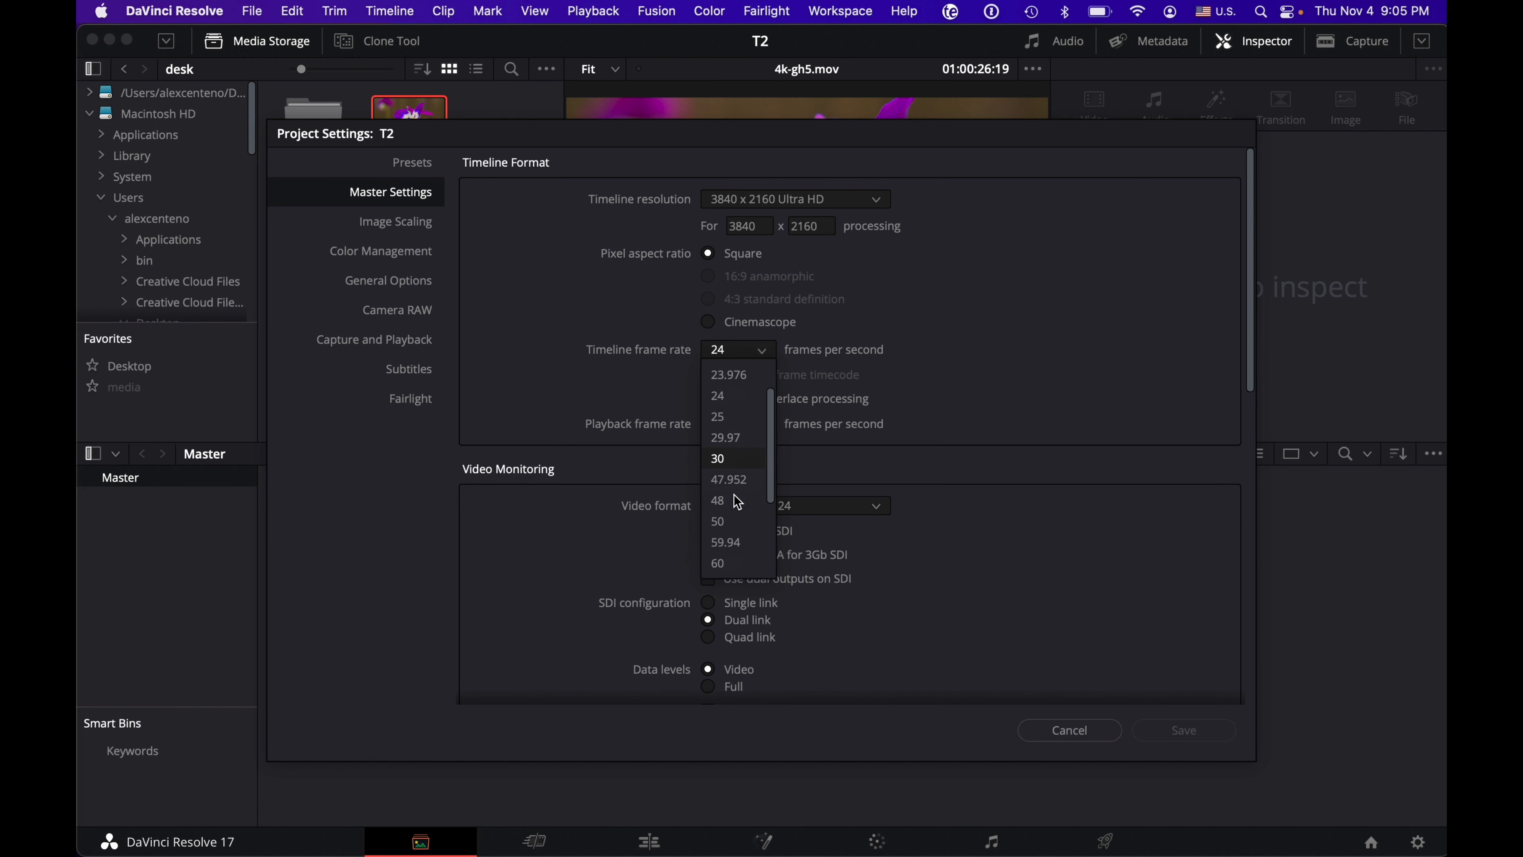
pyautogui.scroll(-1, 738, 502)
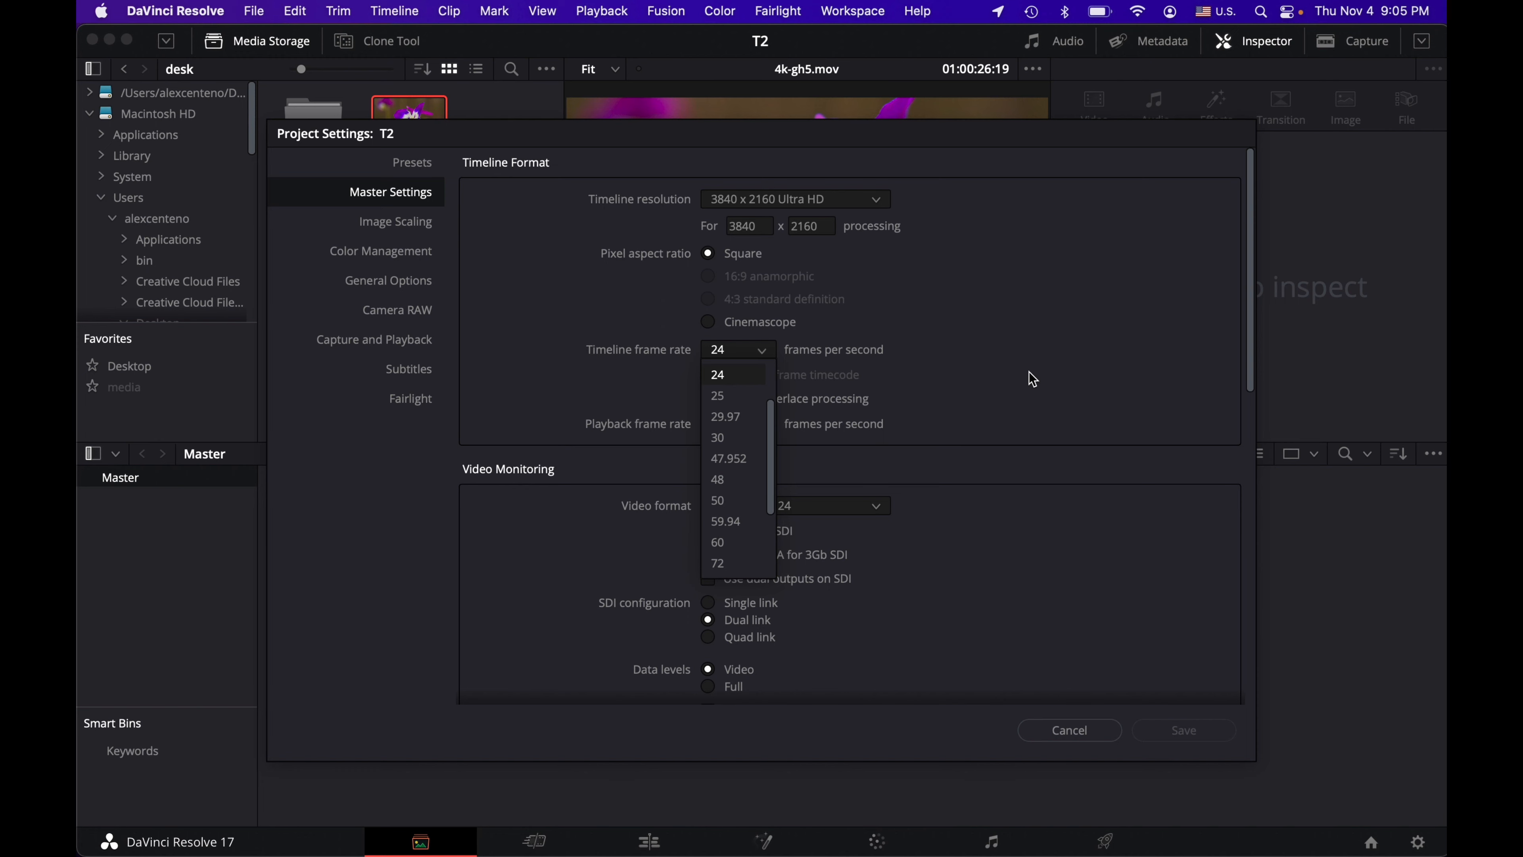
pyautogui.click(945, 356)
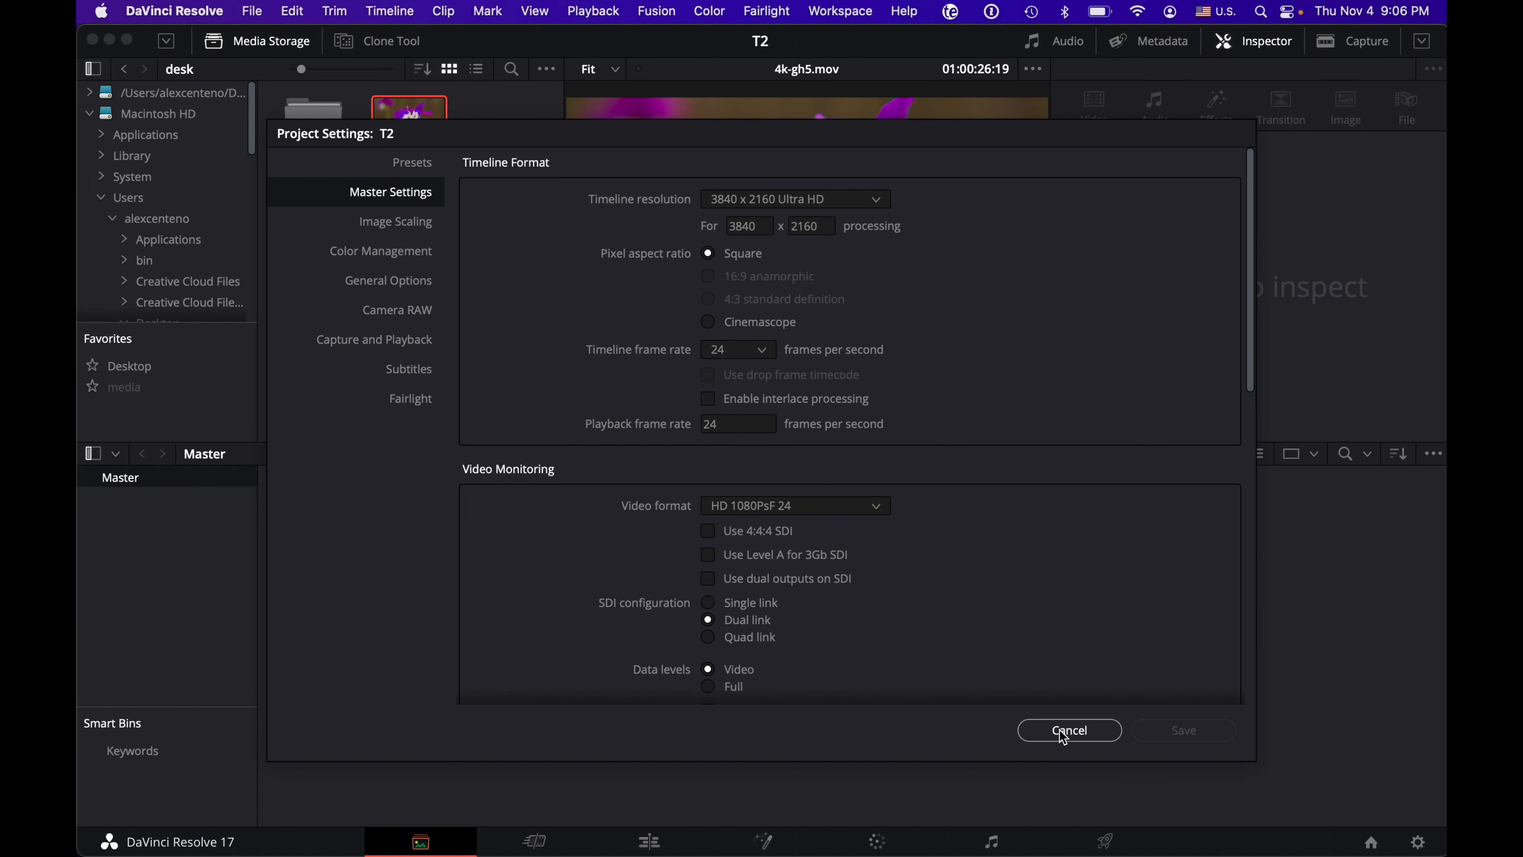
# Step: Try DaVinci YRGB Color Managed as the project's color science and look at the color processing modes it offers
pyautogui.click(396, 257)
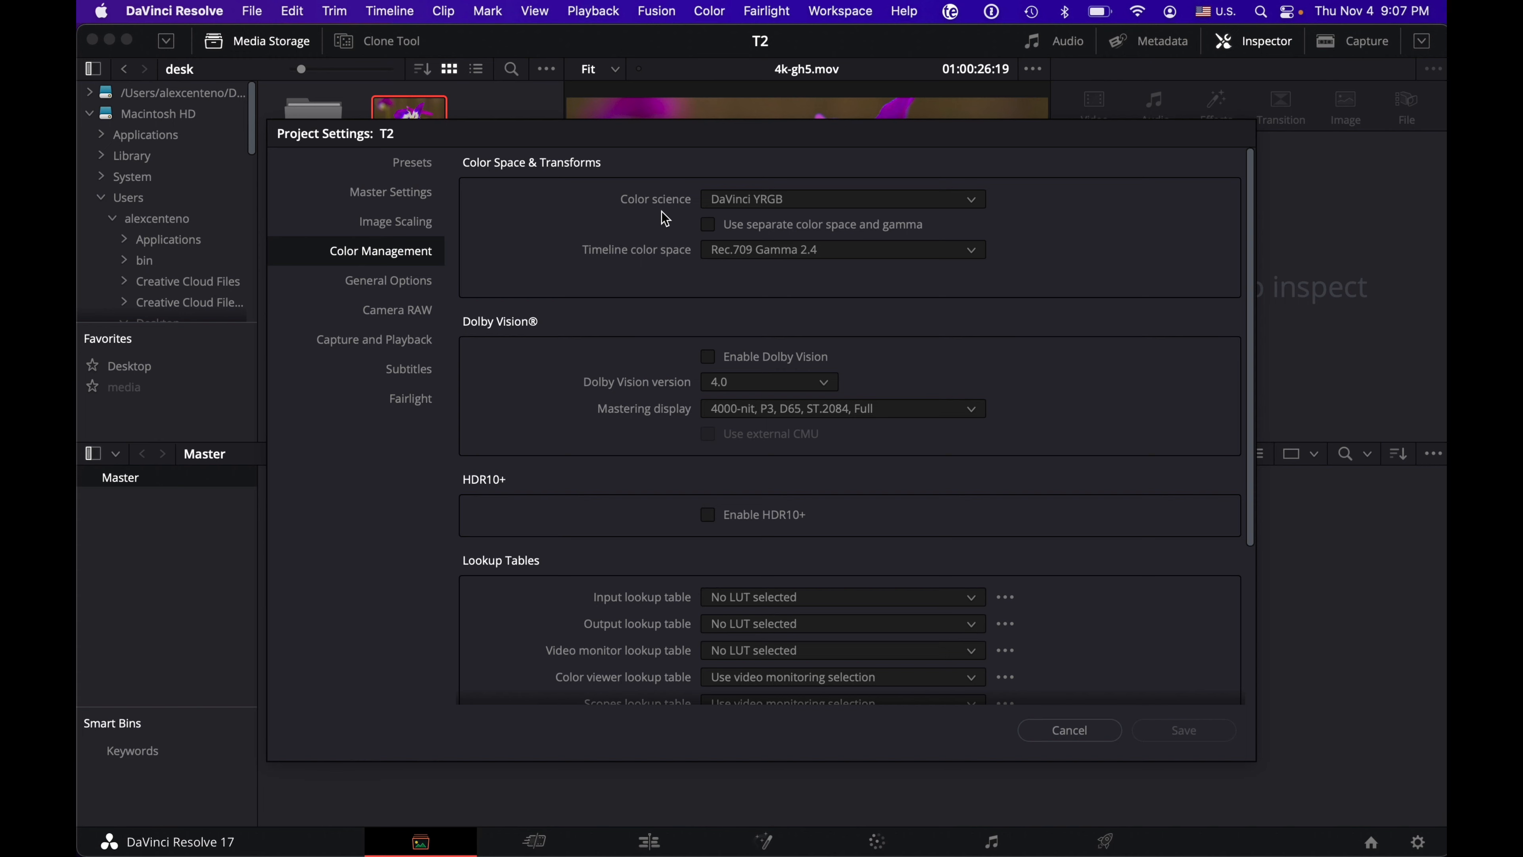
pyautogui.click(723, 202)
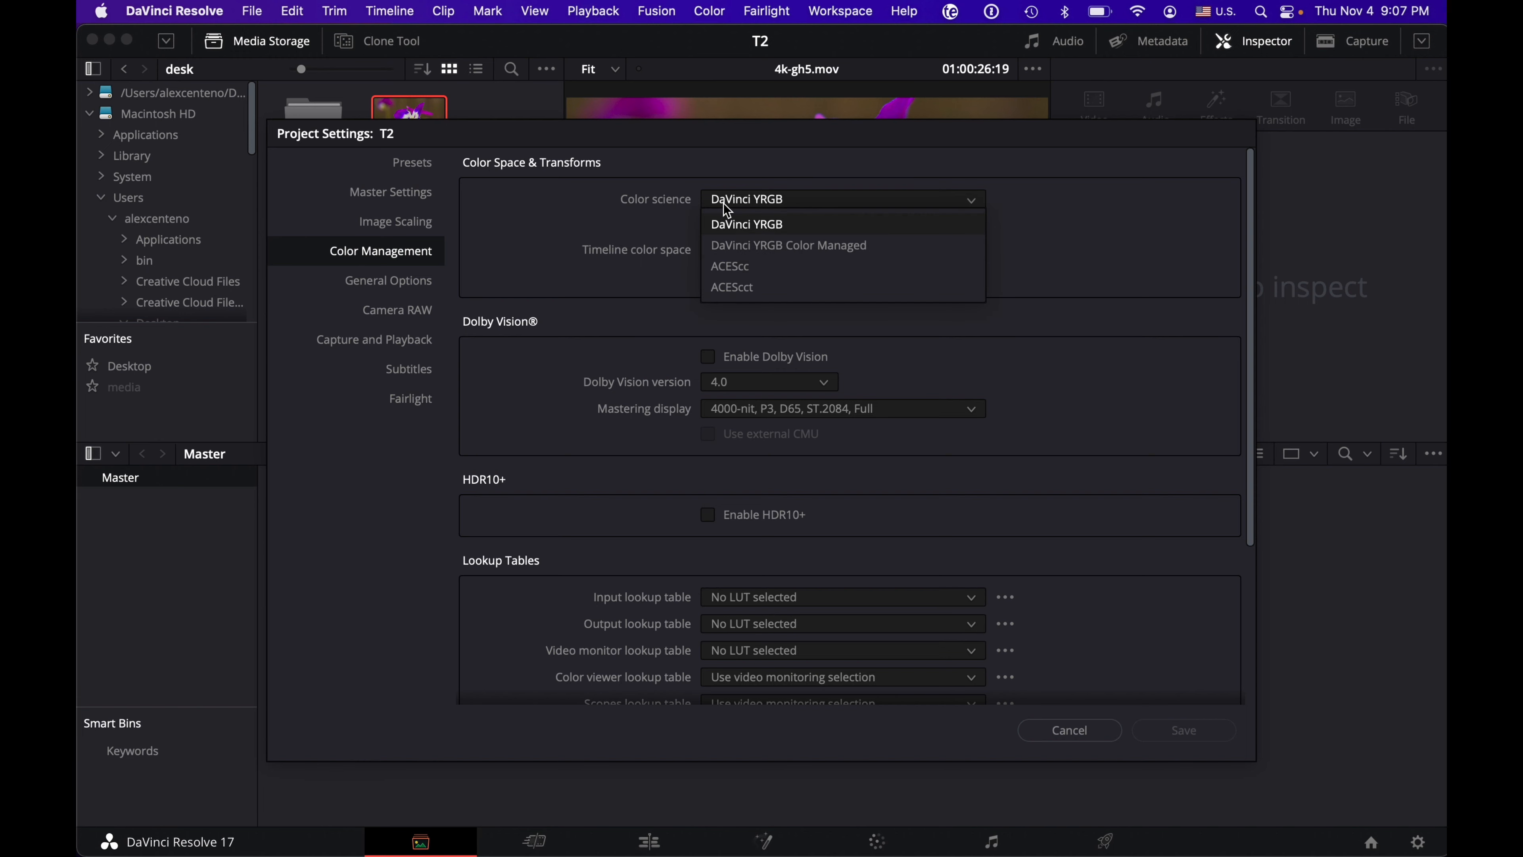
pyautogui.click(765, 247)
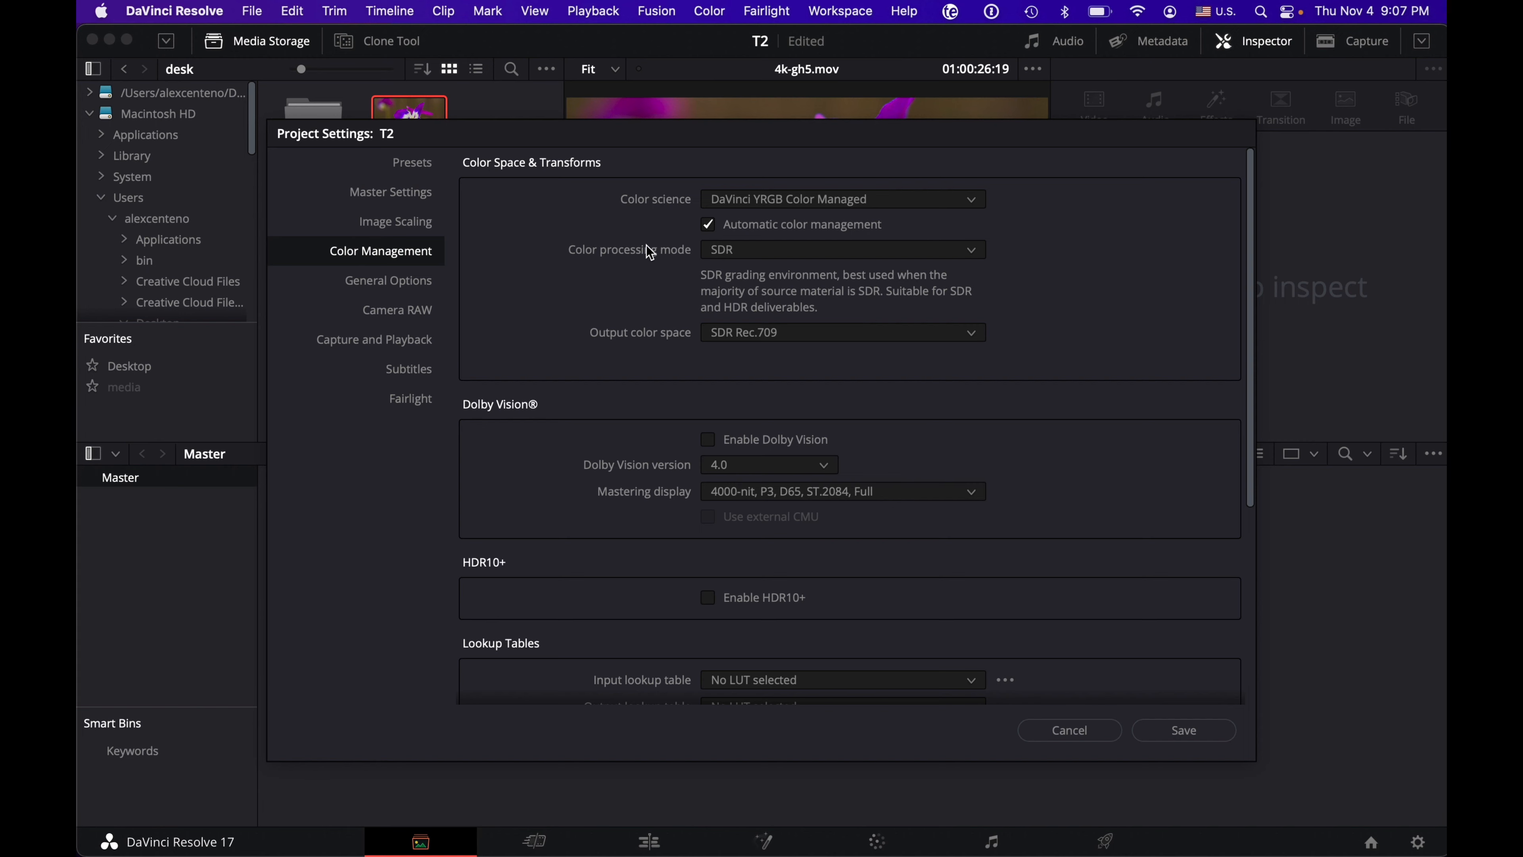
pyautogui.click(733, 252)
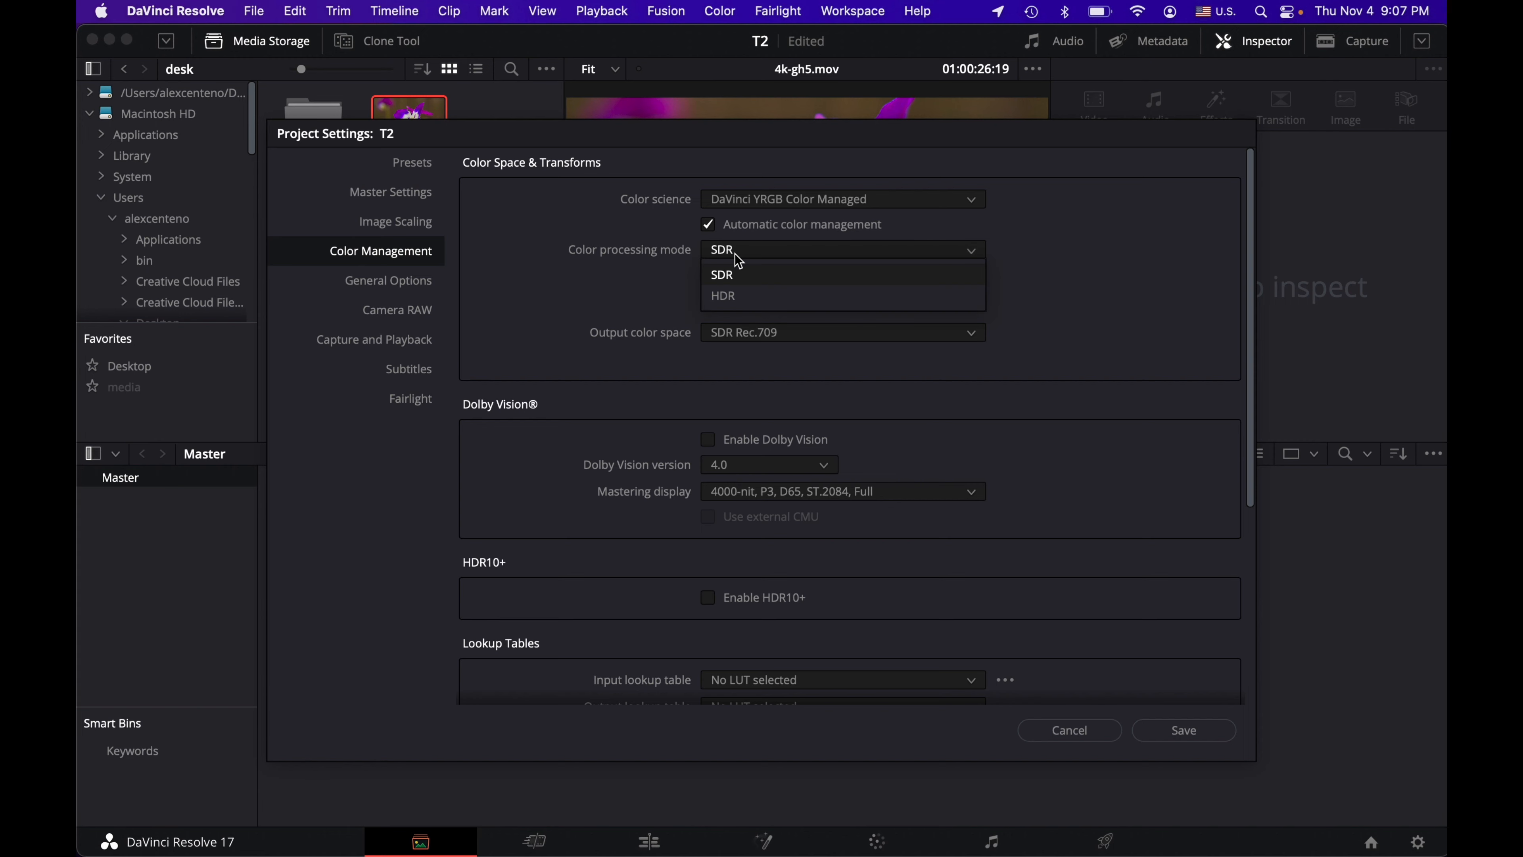
pyautogui.click(667, 266)
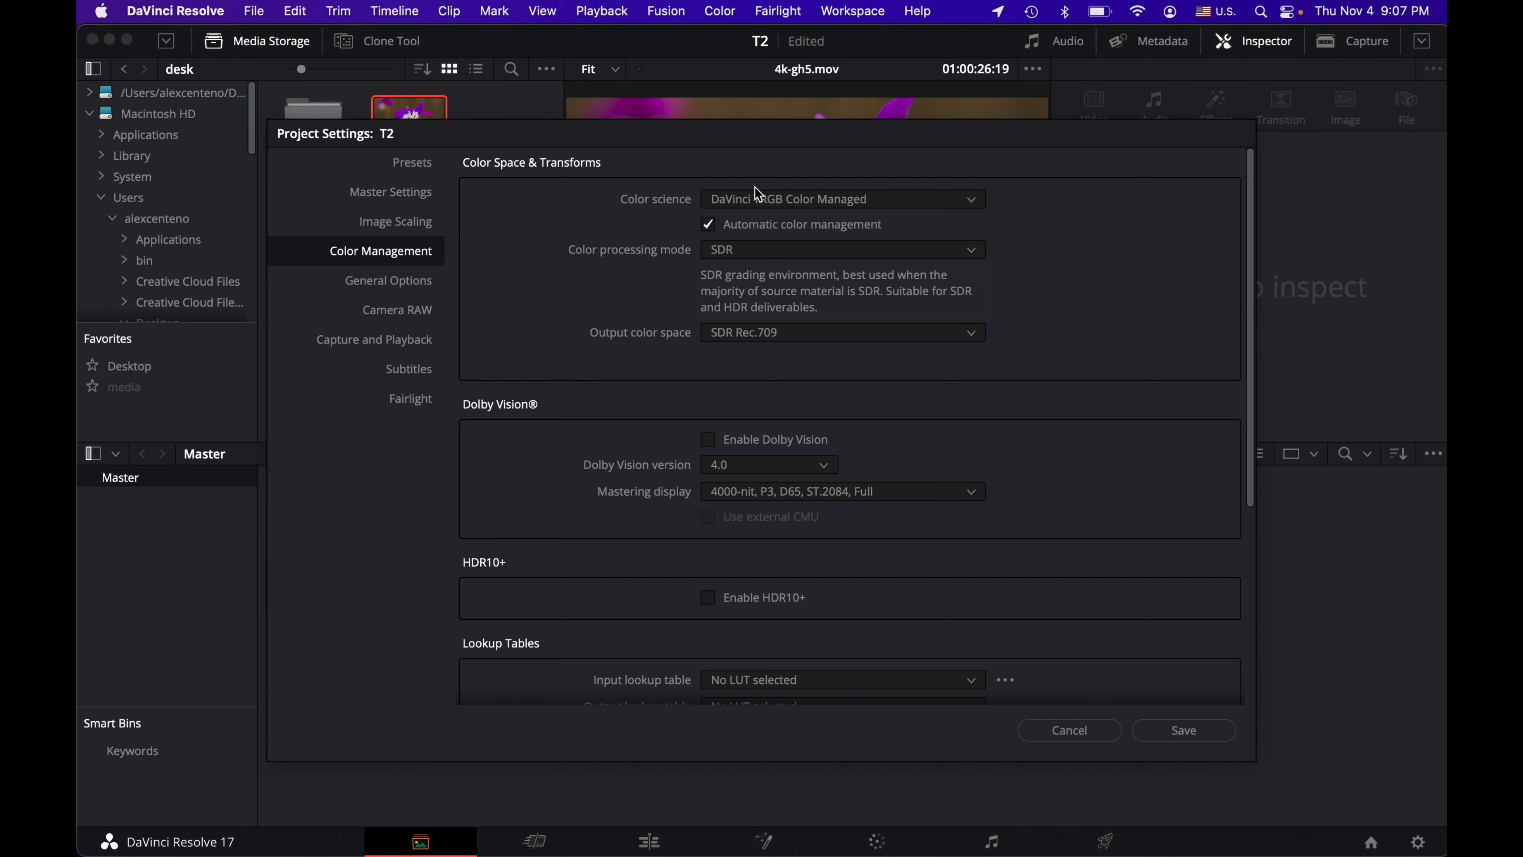
# Step: Set the project's color science to DaVinci YRGB and save the project settings
pyautogui.click(773, 199)
pyautogui.click(757, 225)
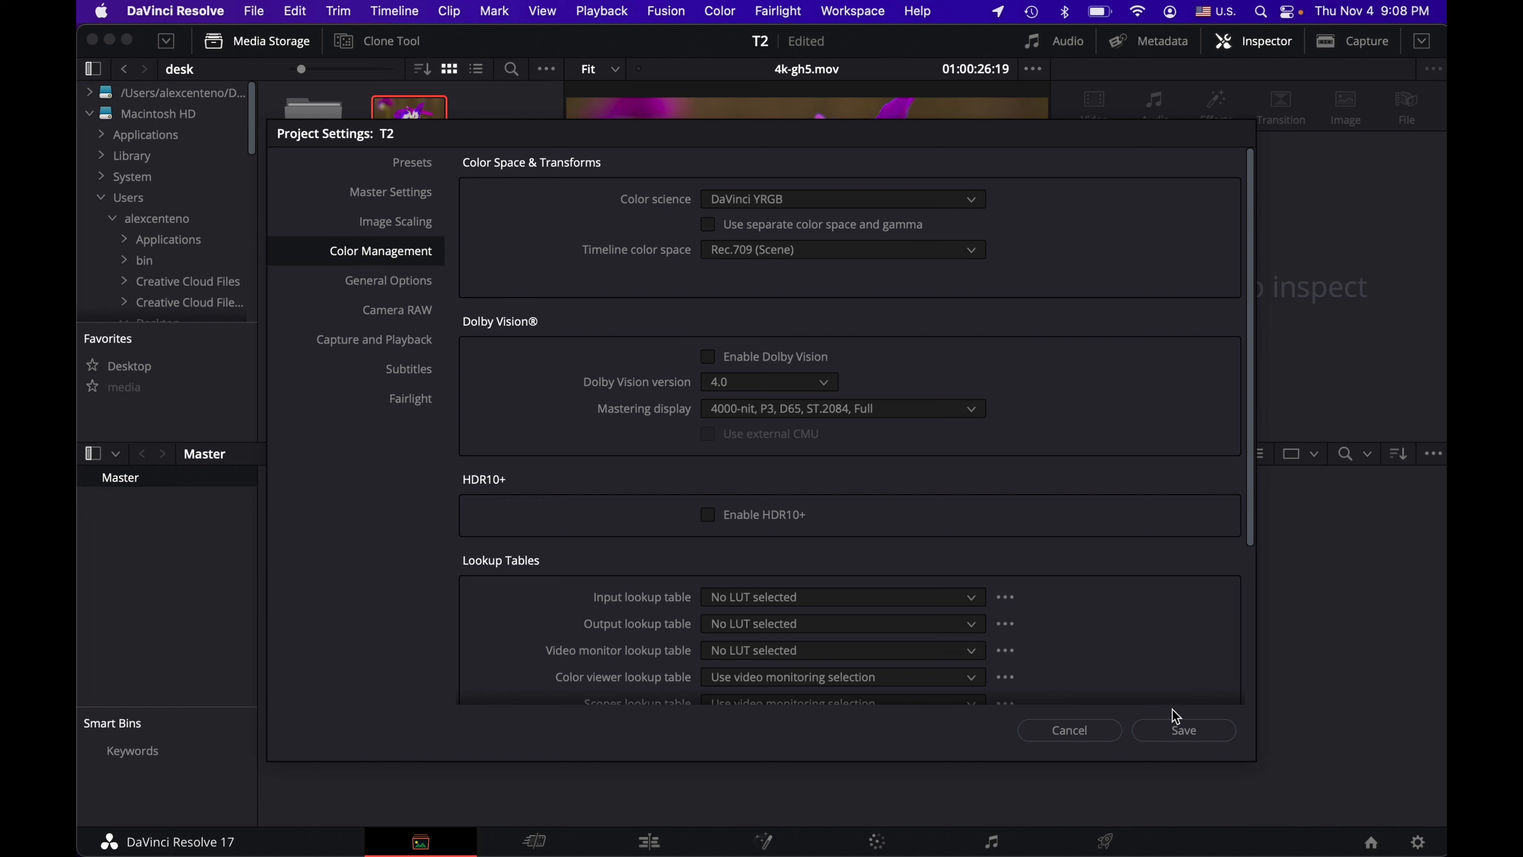
pyautogui.click(1178, 727)
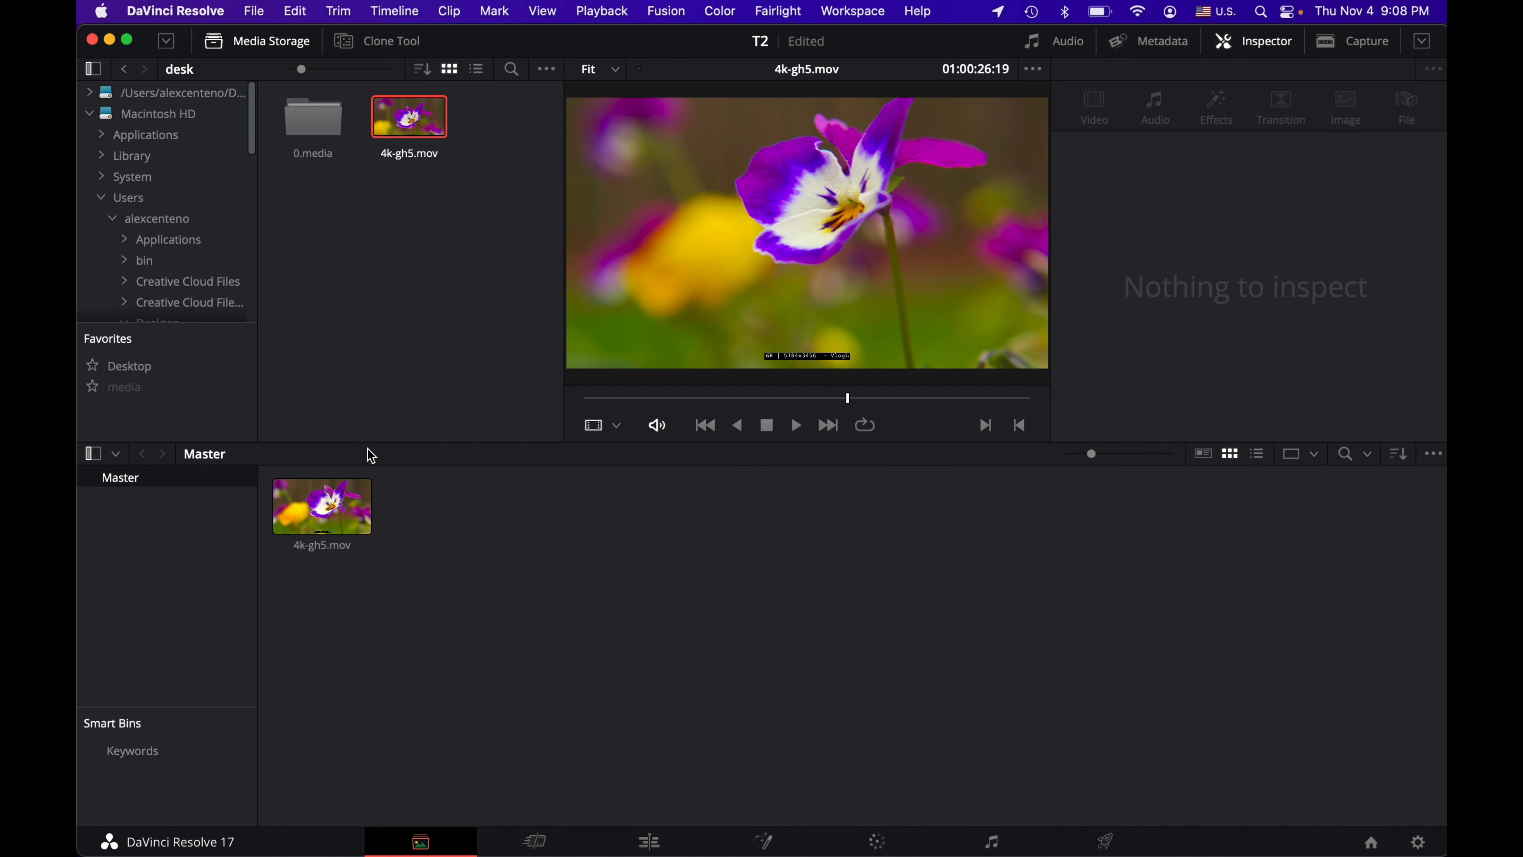
# Step: Enlarge the clip thumbnails in the media pool slightly
pyautogui.click(318, 514)
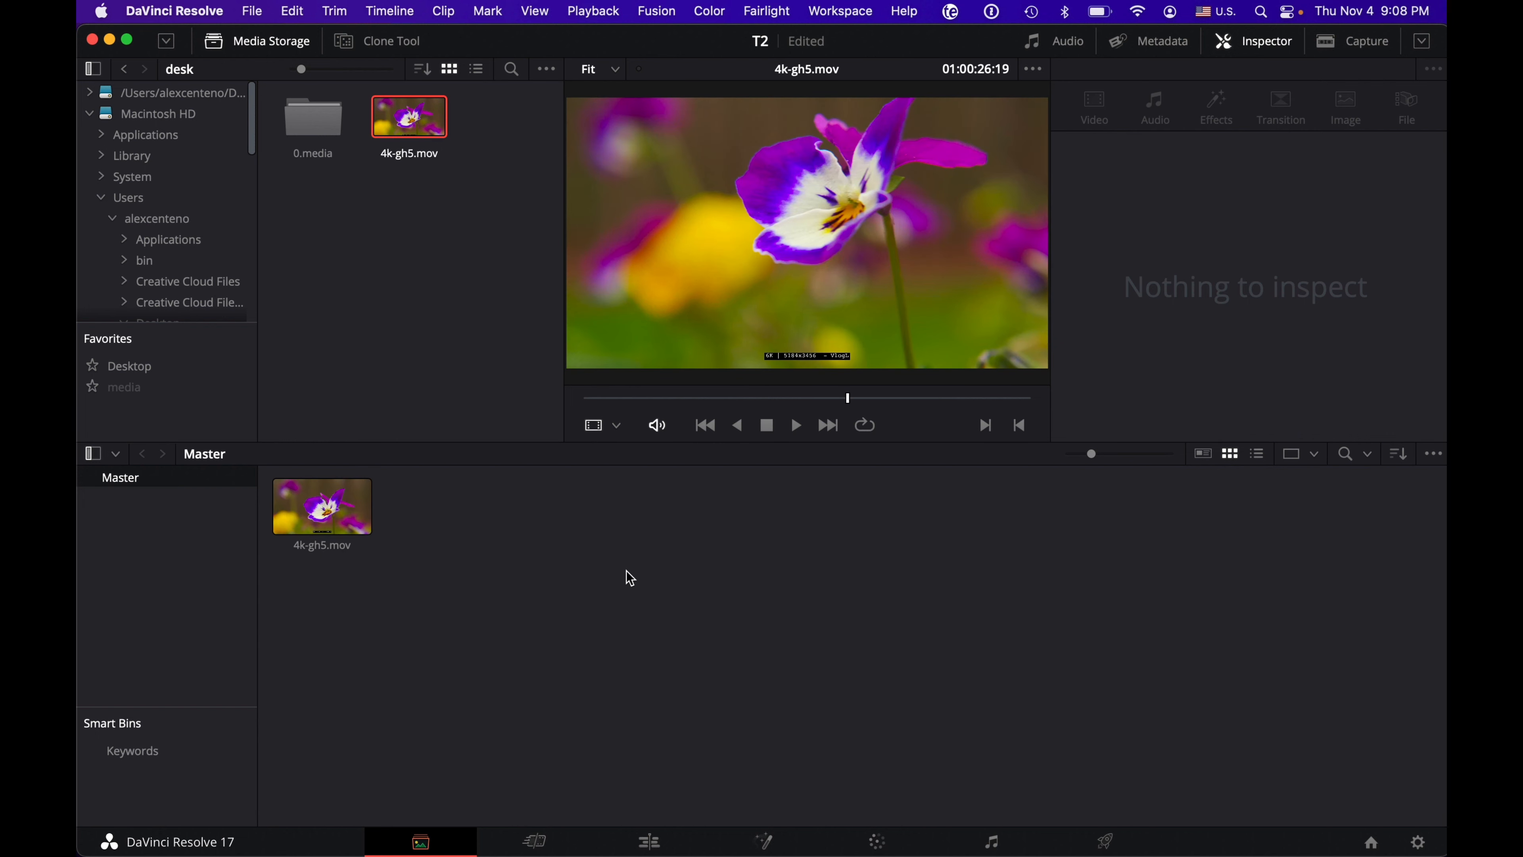
pyautogui.moveTo(1094, 455); pyautogui.dragTo(1106, 456)
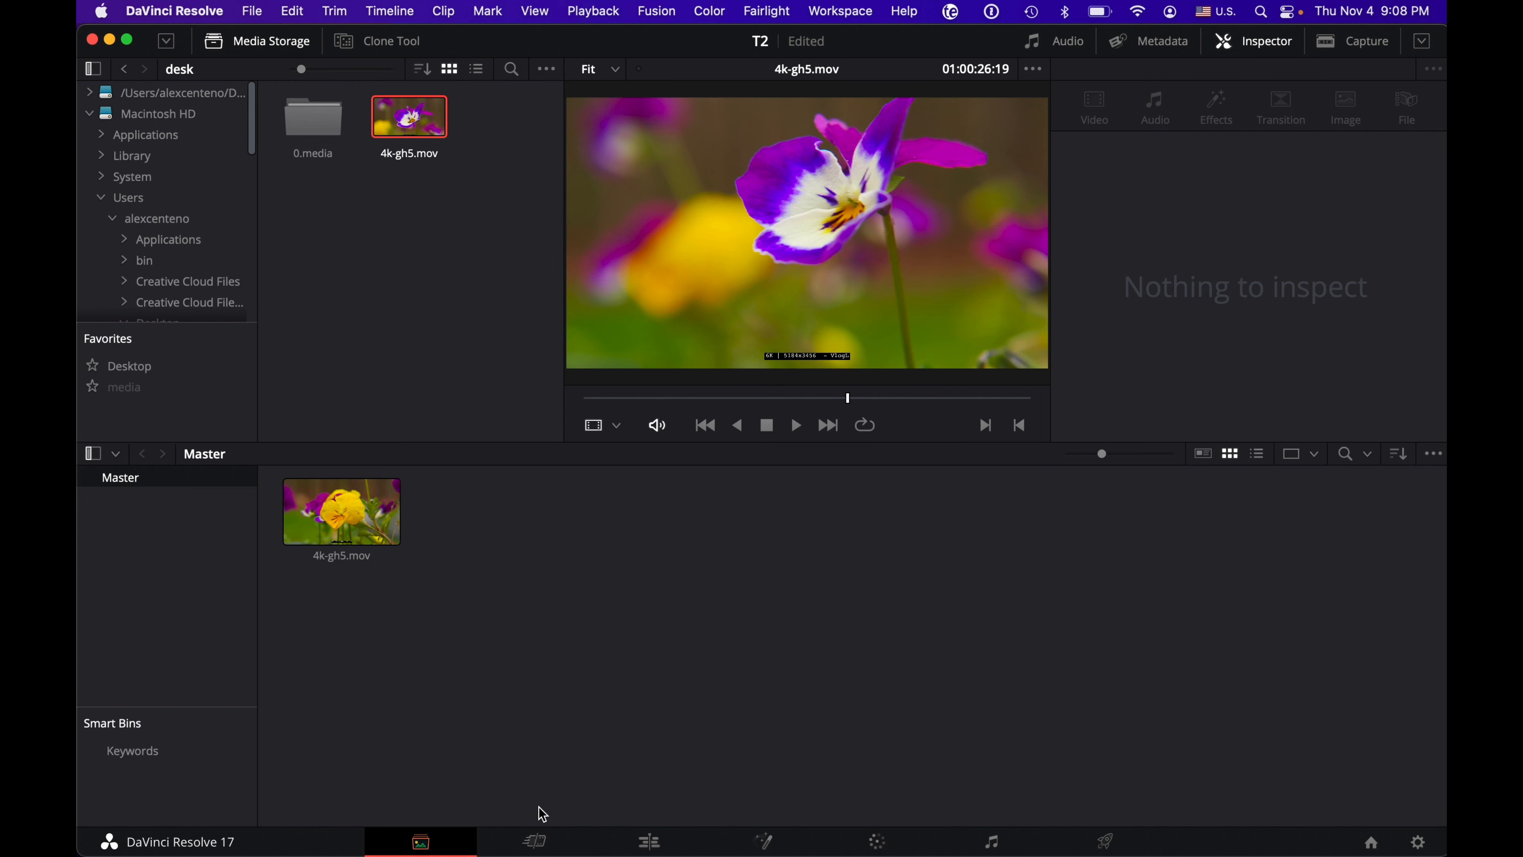
# Step: Select the 4k-gh5.mov clip in the media pool and inspect its file information and video properties
pyautogui.click(377, 489)
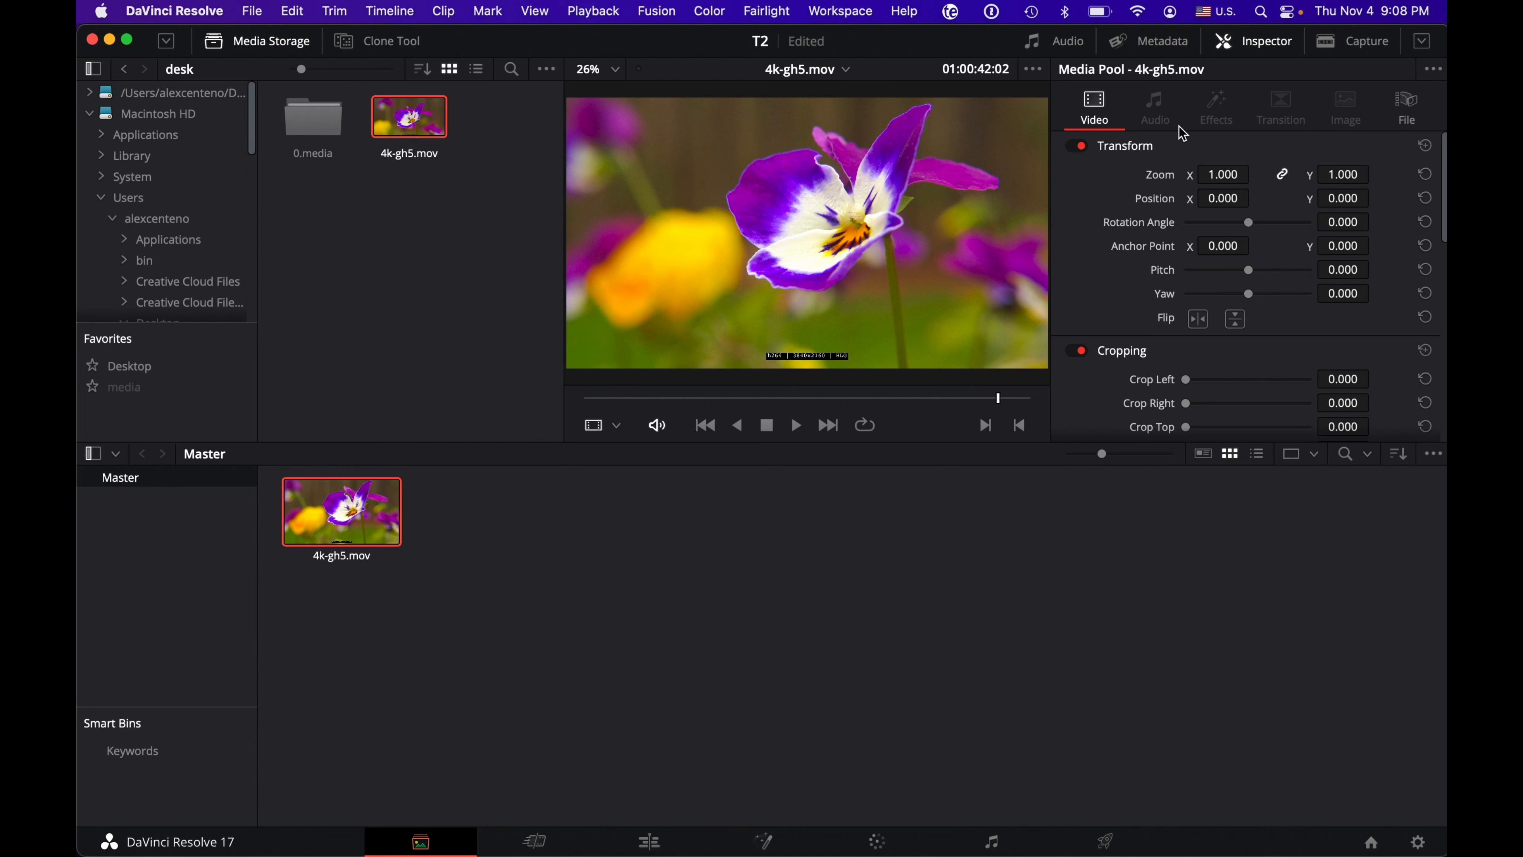
pyautogui.click(1407, 112)
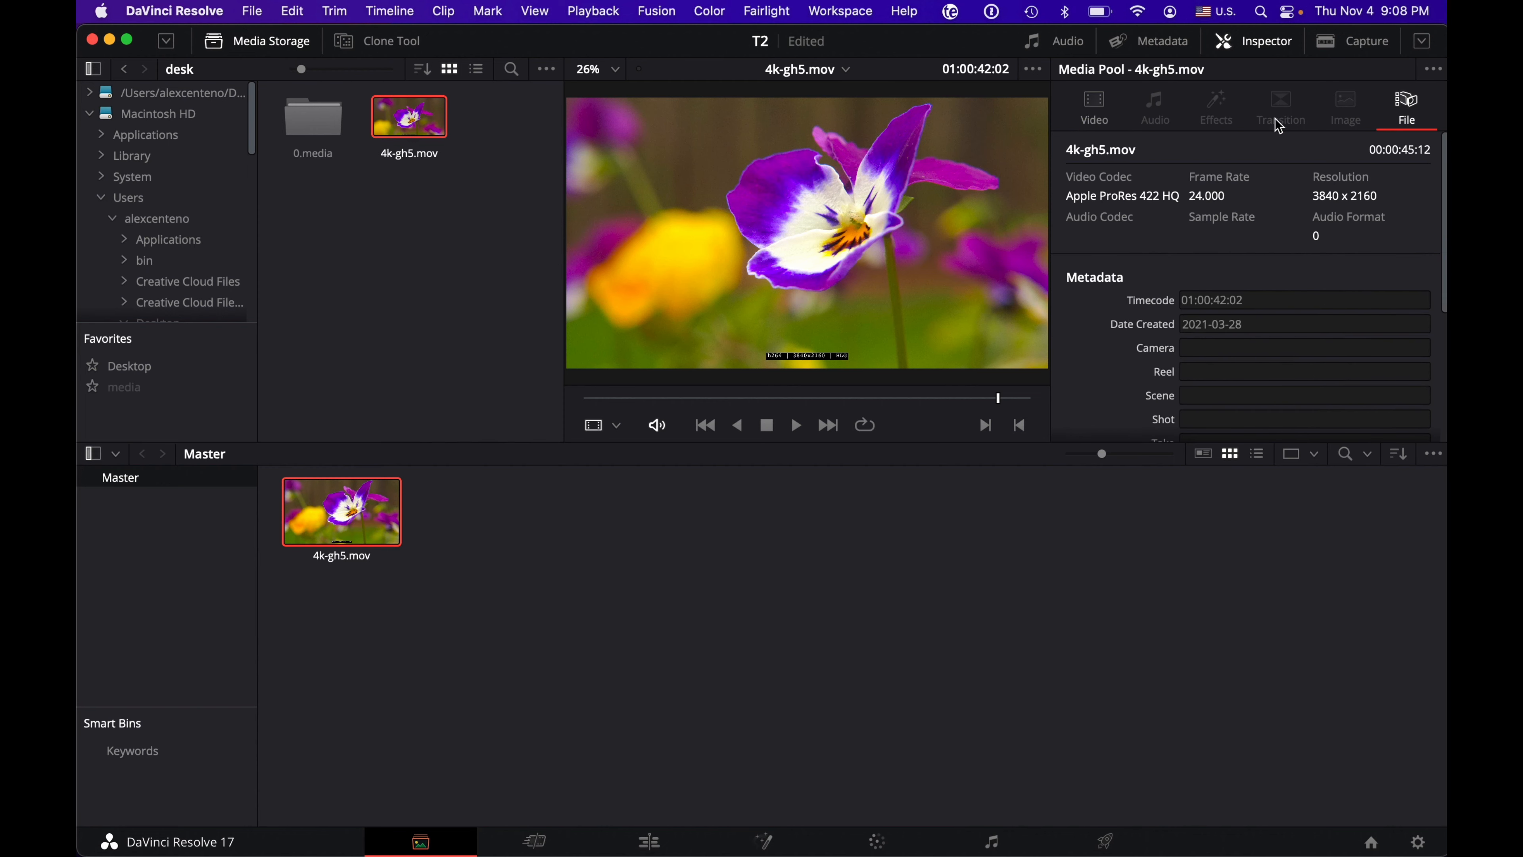
pyautogui.click(1095, 109)
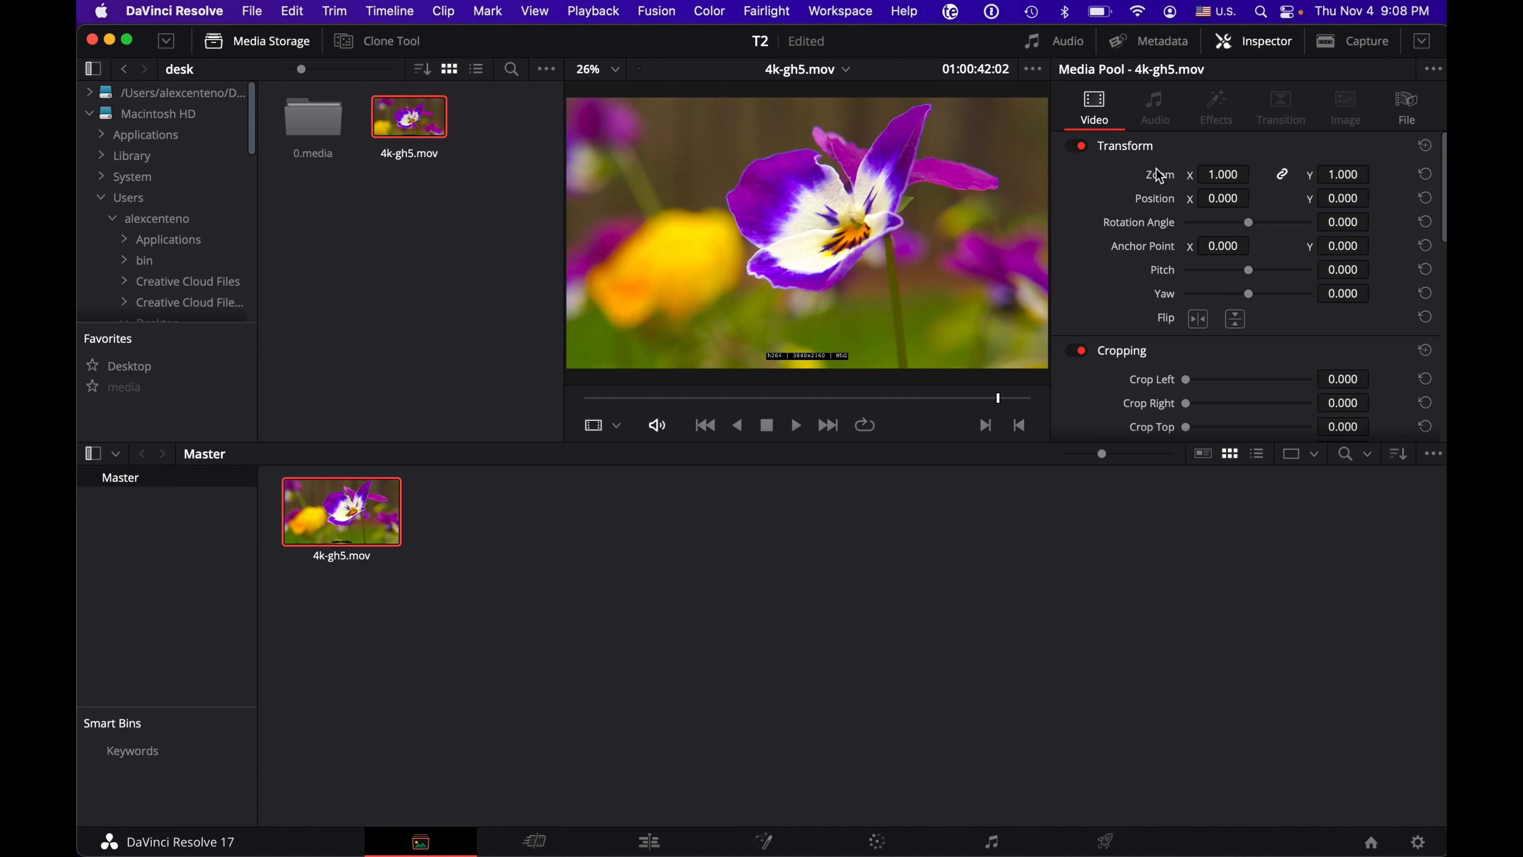
# Step: Try adjusting the clip's transform values, reset its zoom and position, and deselect the clip
pyautogui.moveTo(1201, 175); pyautogui.dragTo(1255, 197)
pyautogui.moveTo(1255, 196); pyautogui.dragTo(1245, 196)
pyautogui.click(1425, 176)
pyautogui.click(1425, 197)
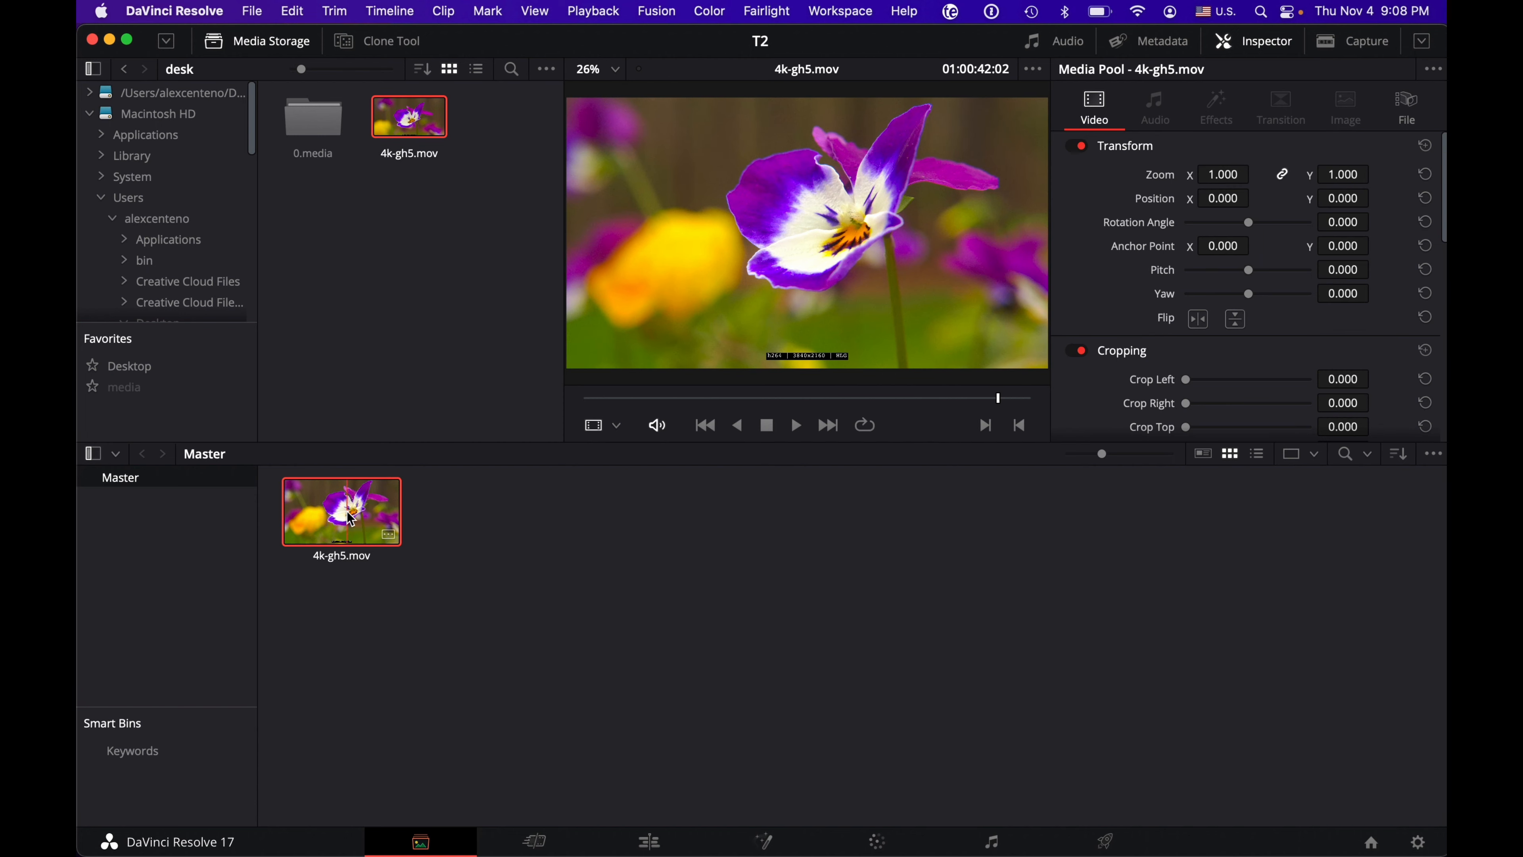
pyautogui.click(647, 546)
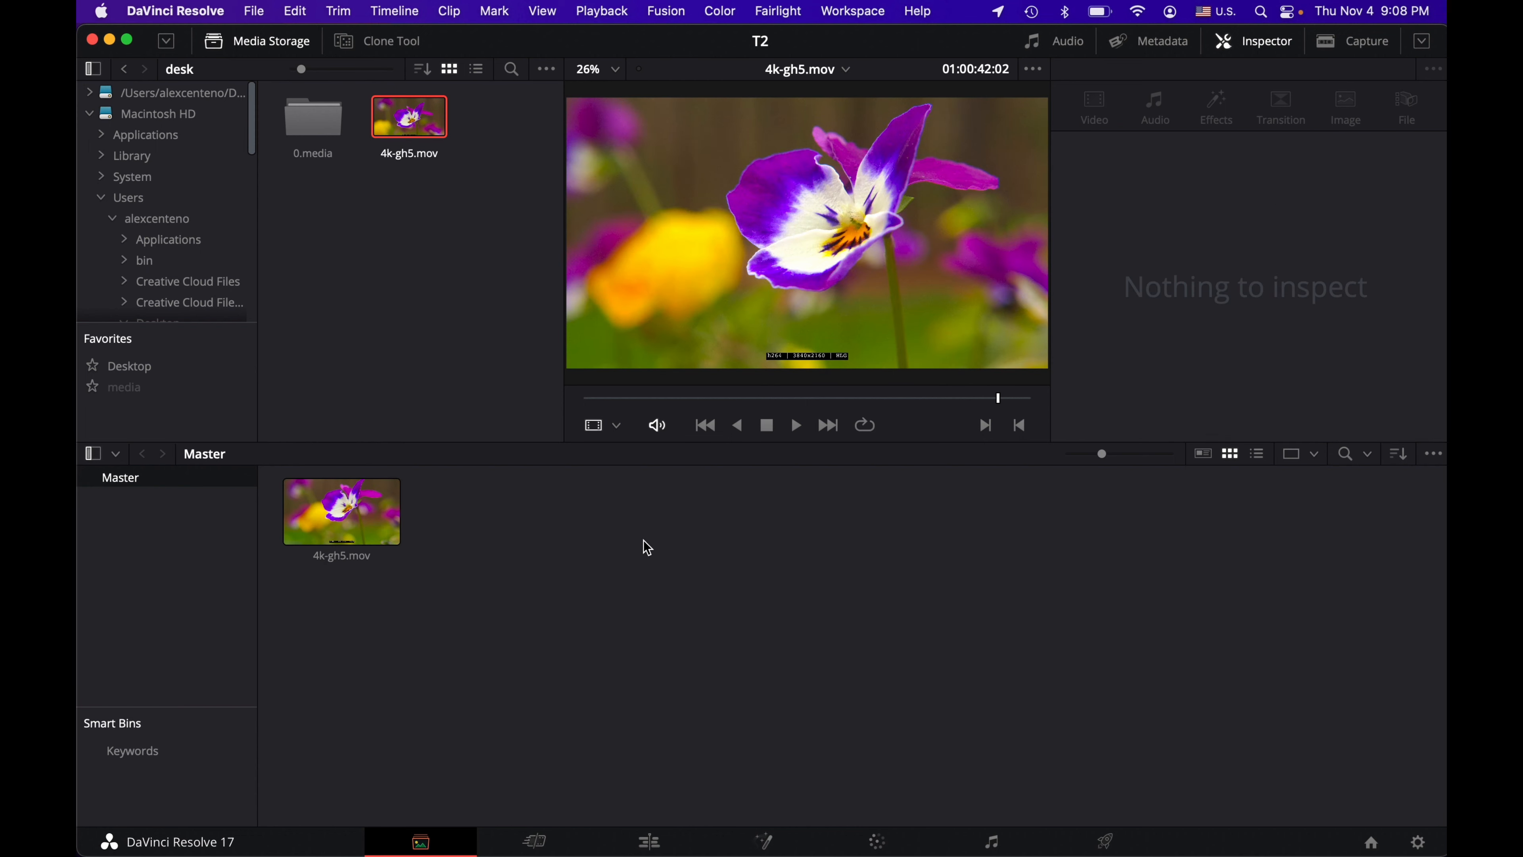
# Step: Hide the Inspector and view the embedded audio meters and the video capture area, toggling the capture area on and off
pyautogui.click(1252, 43)
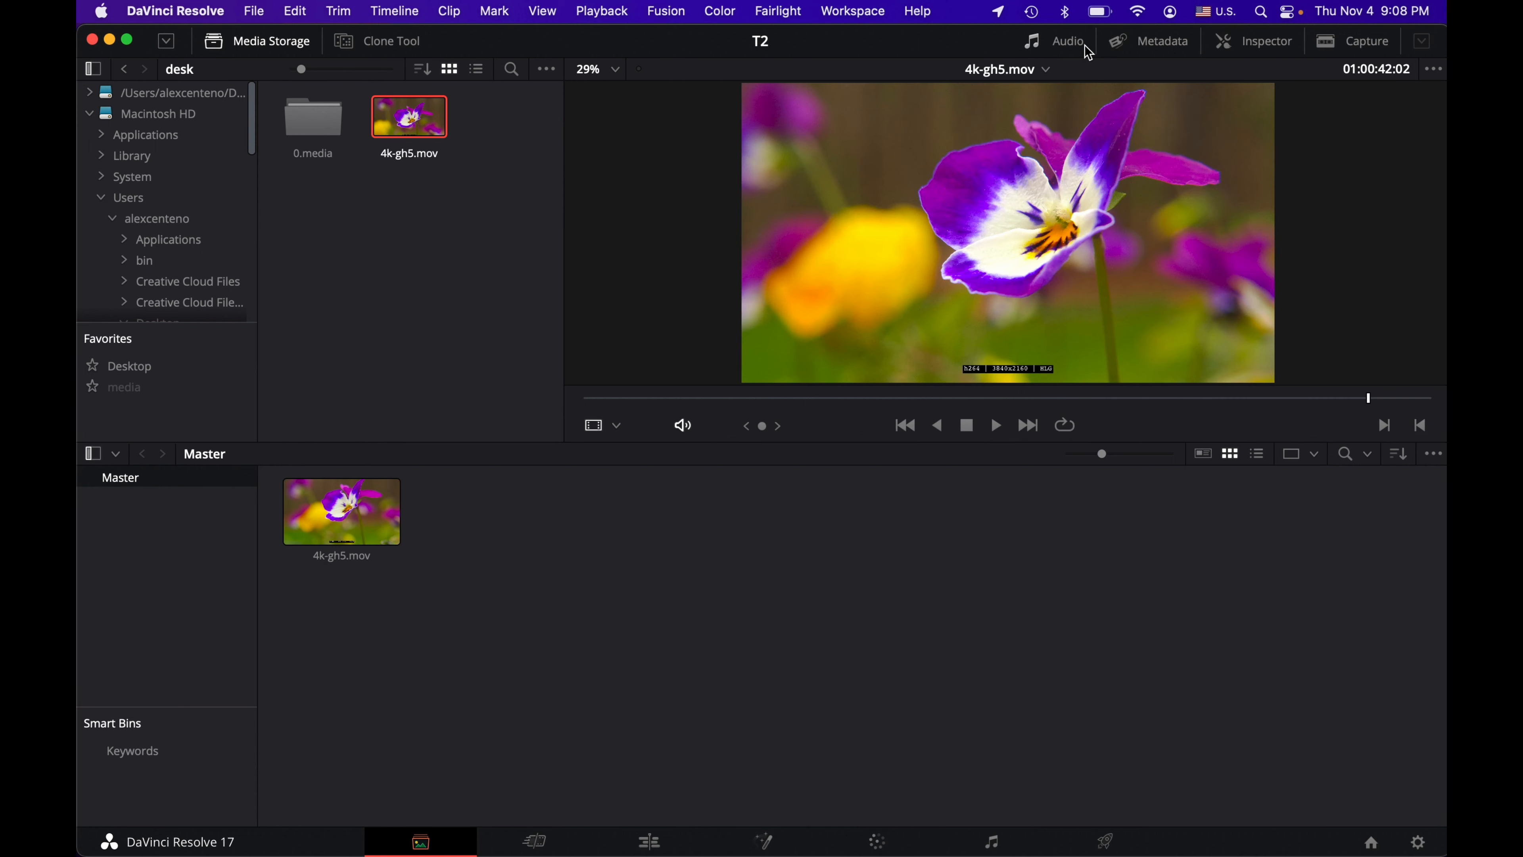
pyautogui.click(1068, 43)
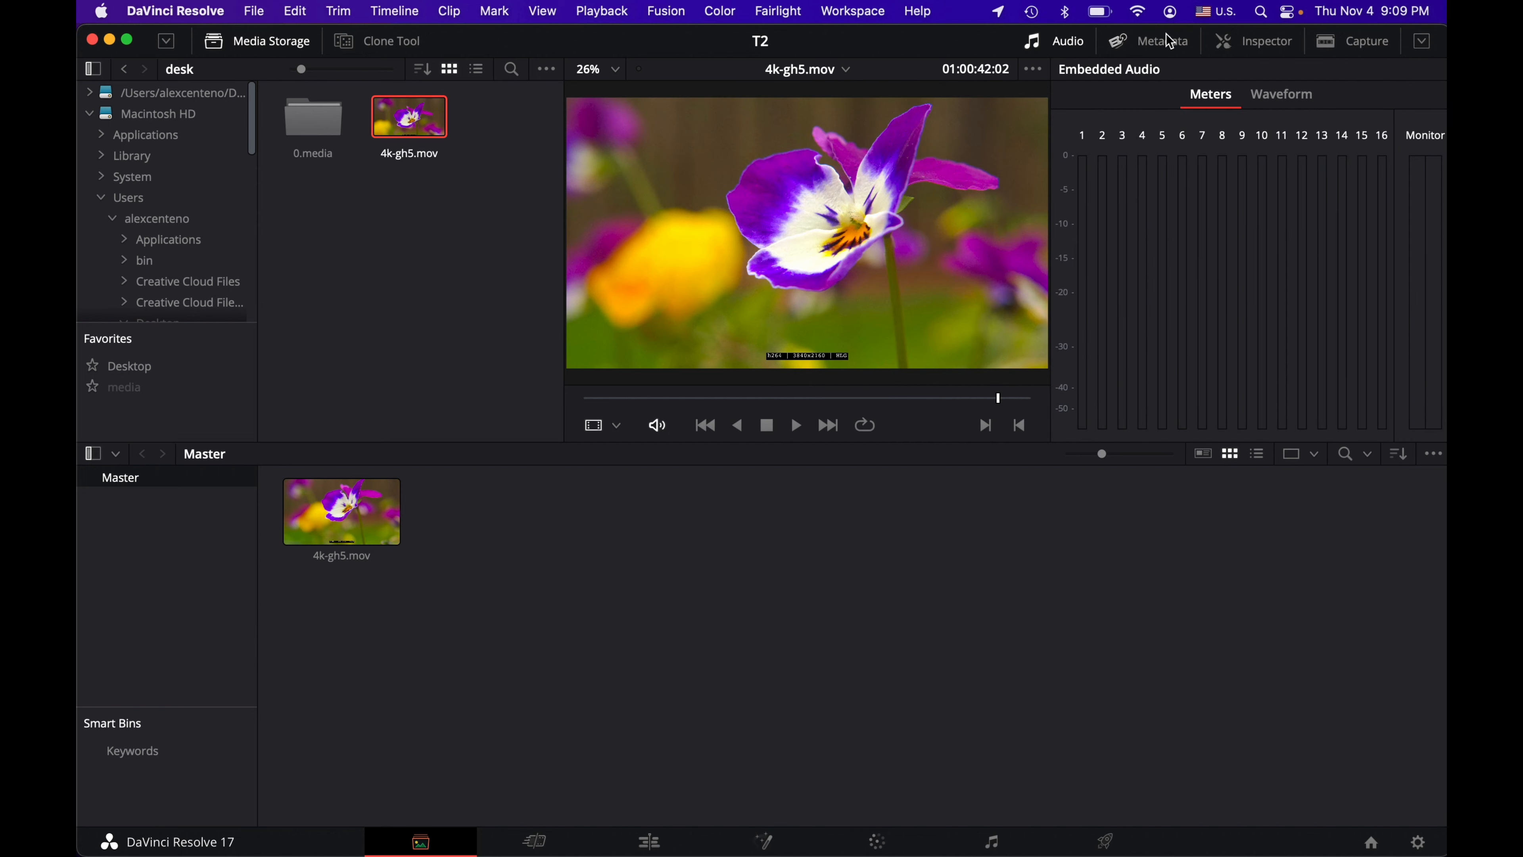
pyautogui.click(1370, 43)
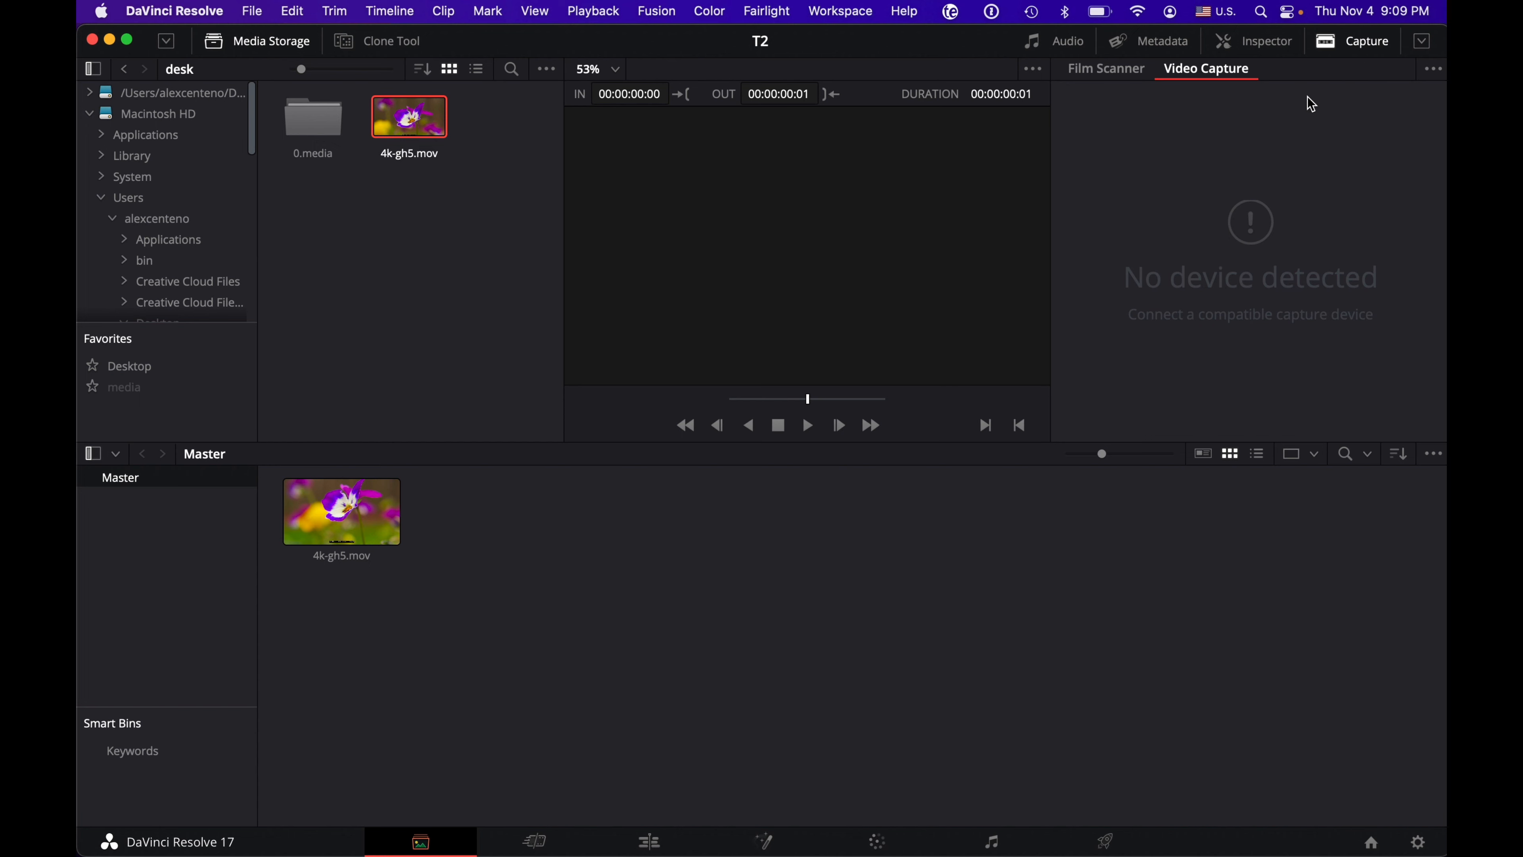
pyautogui.click(1361, 44)
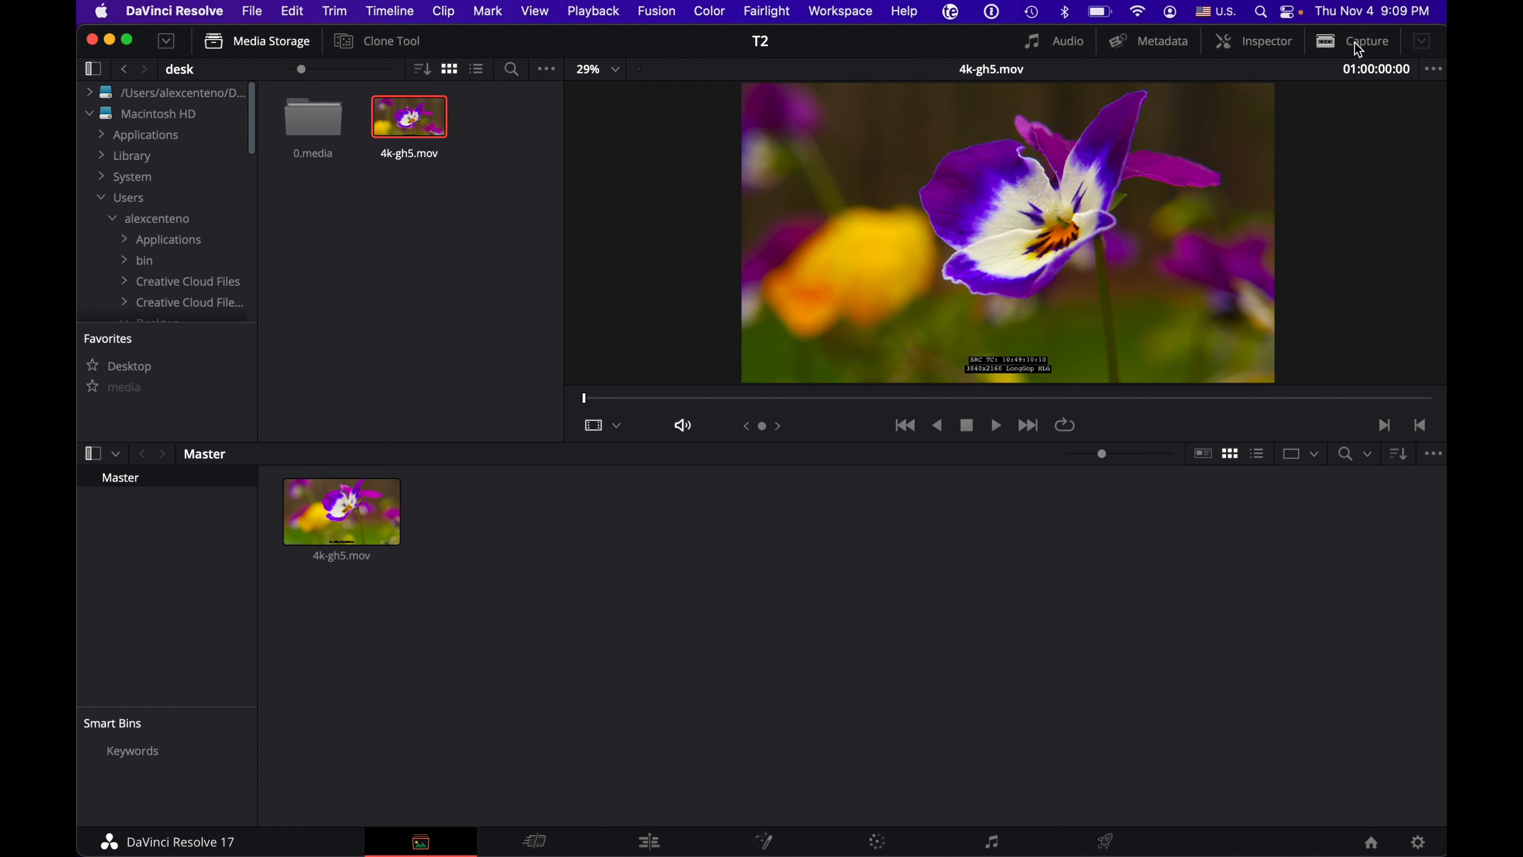
pyautogui.click(1354, 41)
pyautogui.click(1354, 41)
pyautogui.click(1354, 42)
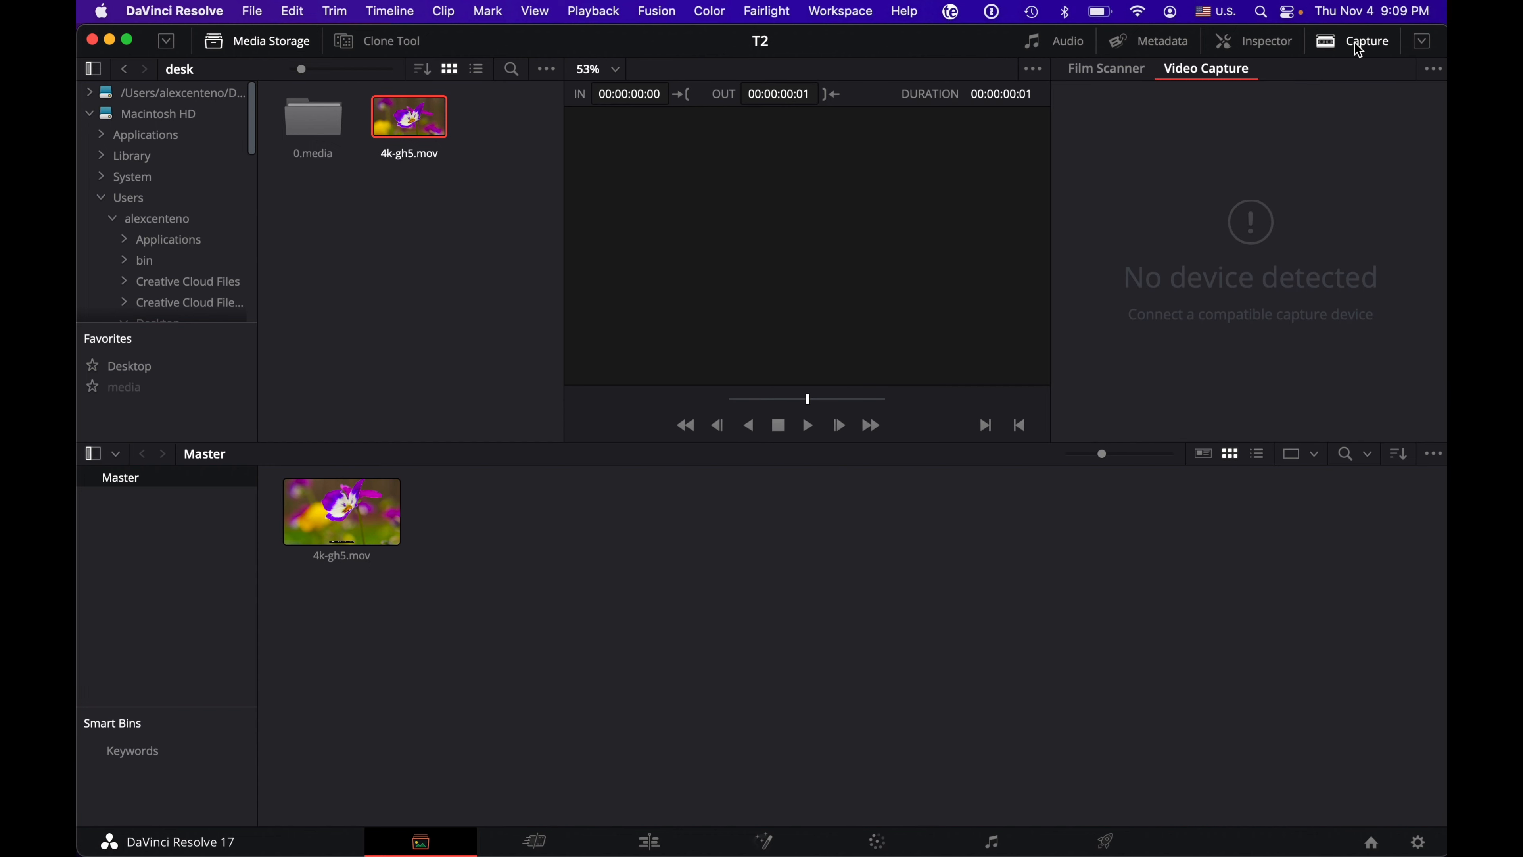
pyautogui.click(1358, 50)
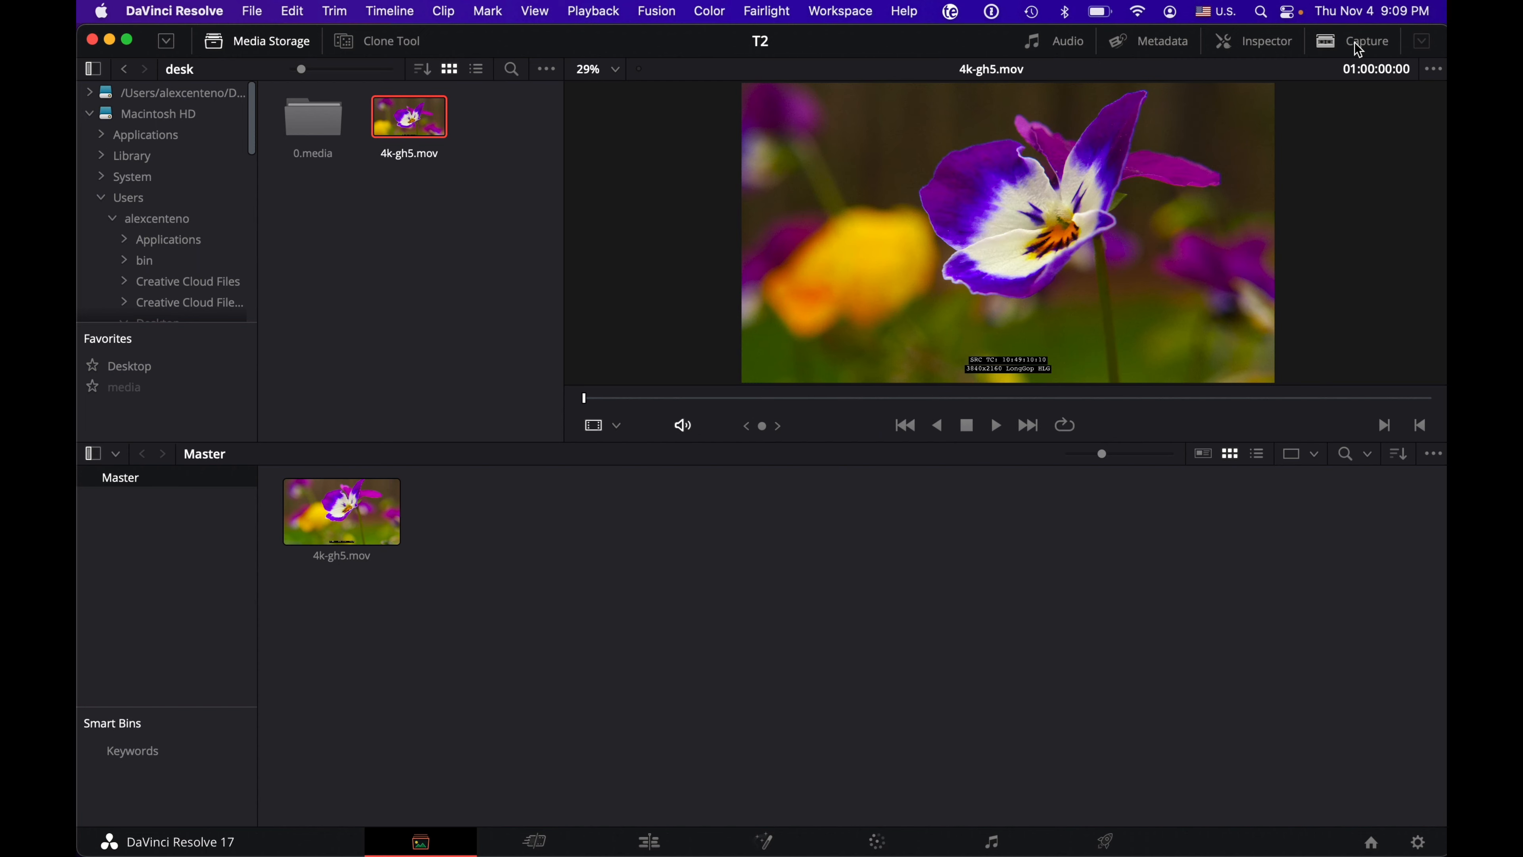
pyautogui.click(1355, 43)
pyautogui.click(1358, 49)
# Step: Switch to the Cut page
pyautogui.click(534, 840)
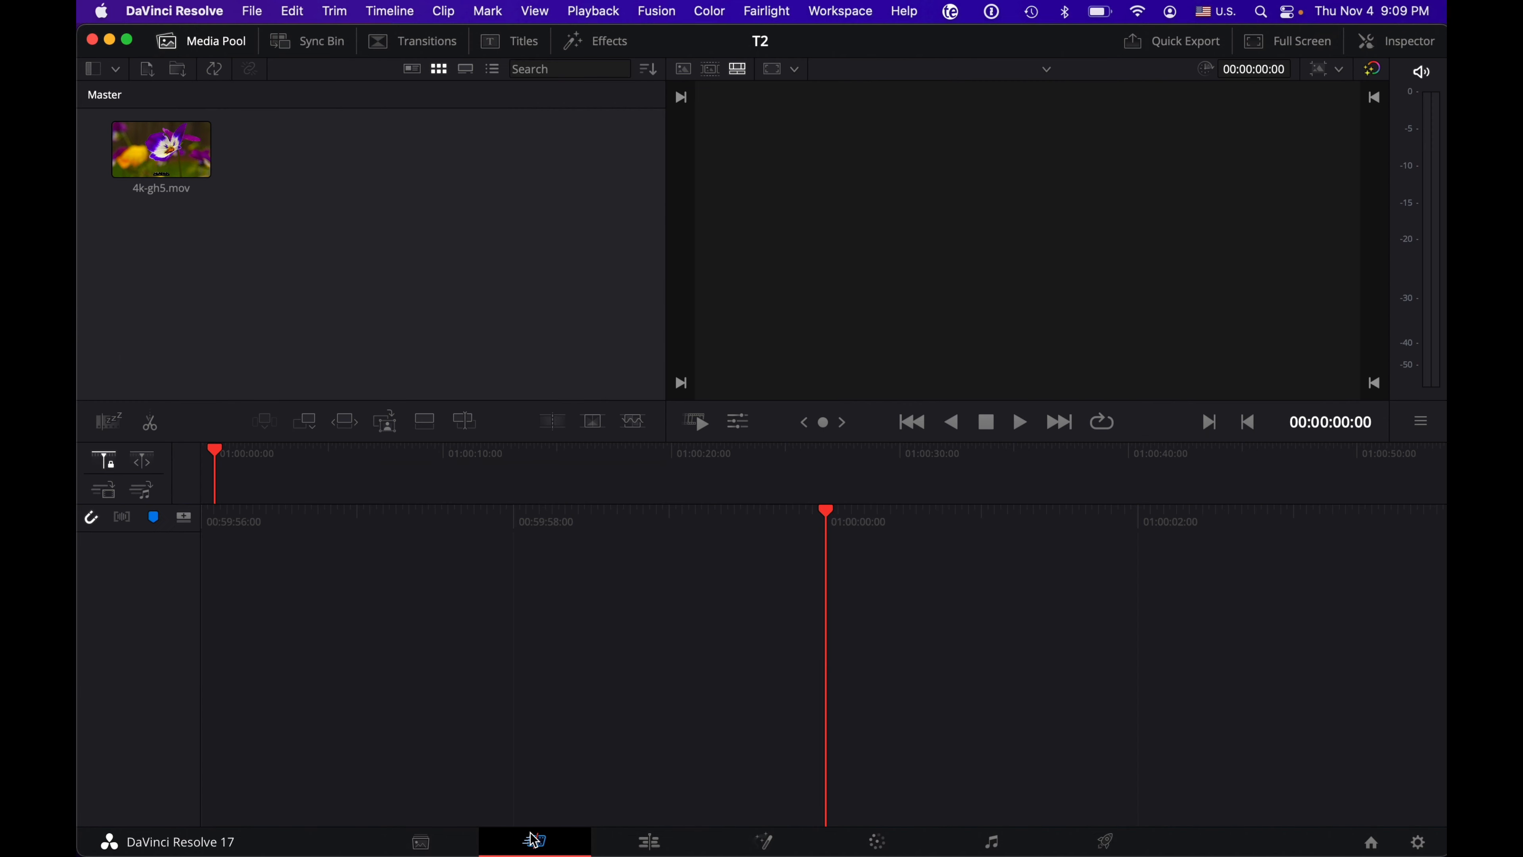
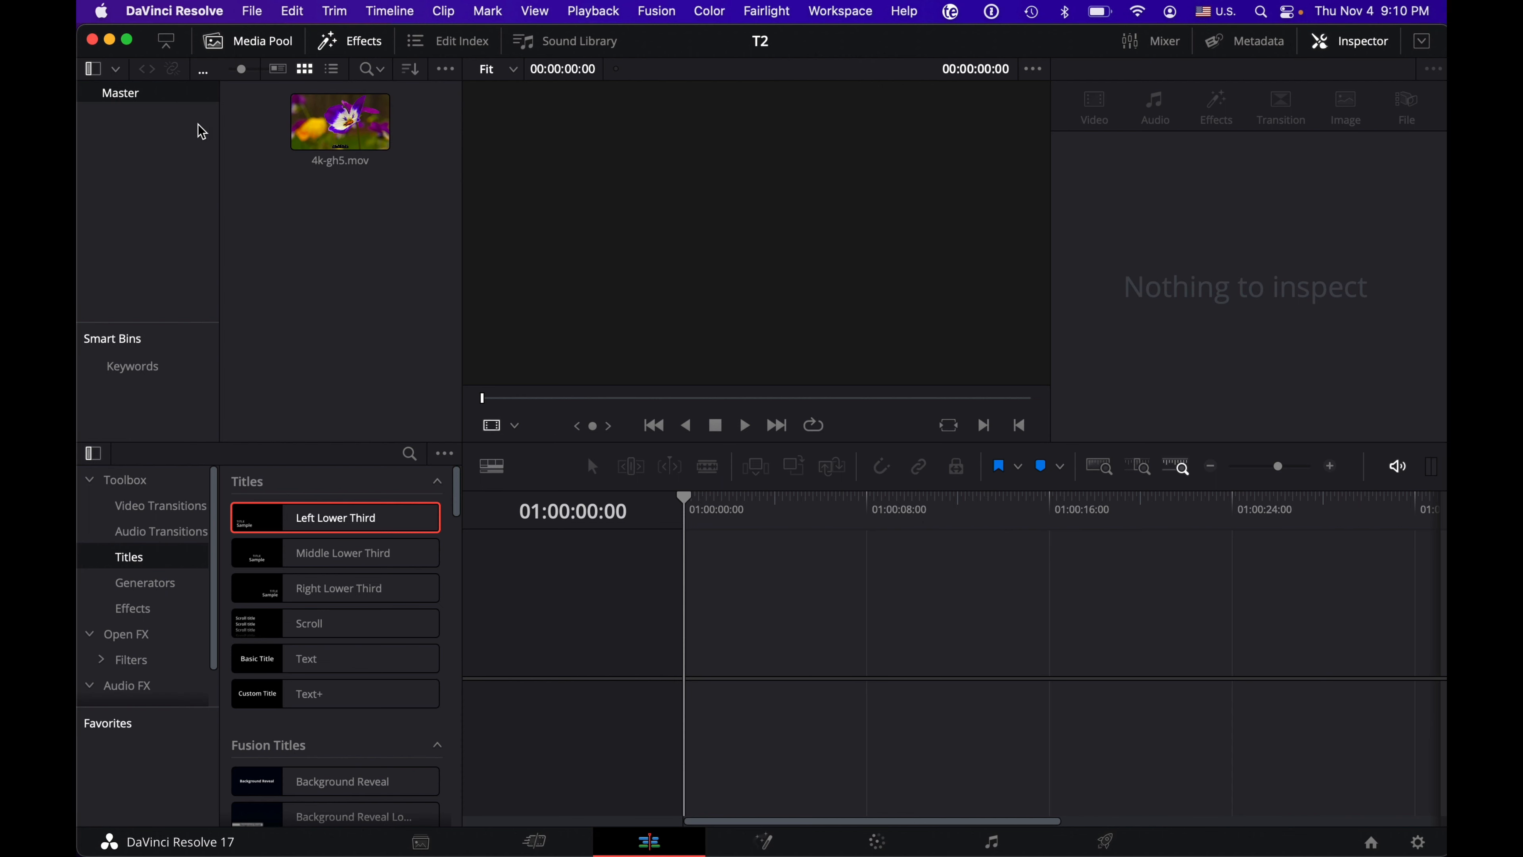
# Step: Hide and show again the media pool's bin list and the effects library's category list
pyautogui.click(92, 69)
pyautogui.click(93, 70)
pyautogui.click(92, 454)
pyautogui.click(94, 458)
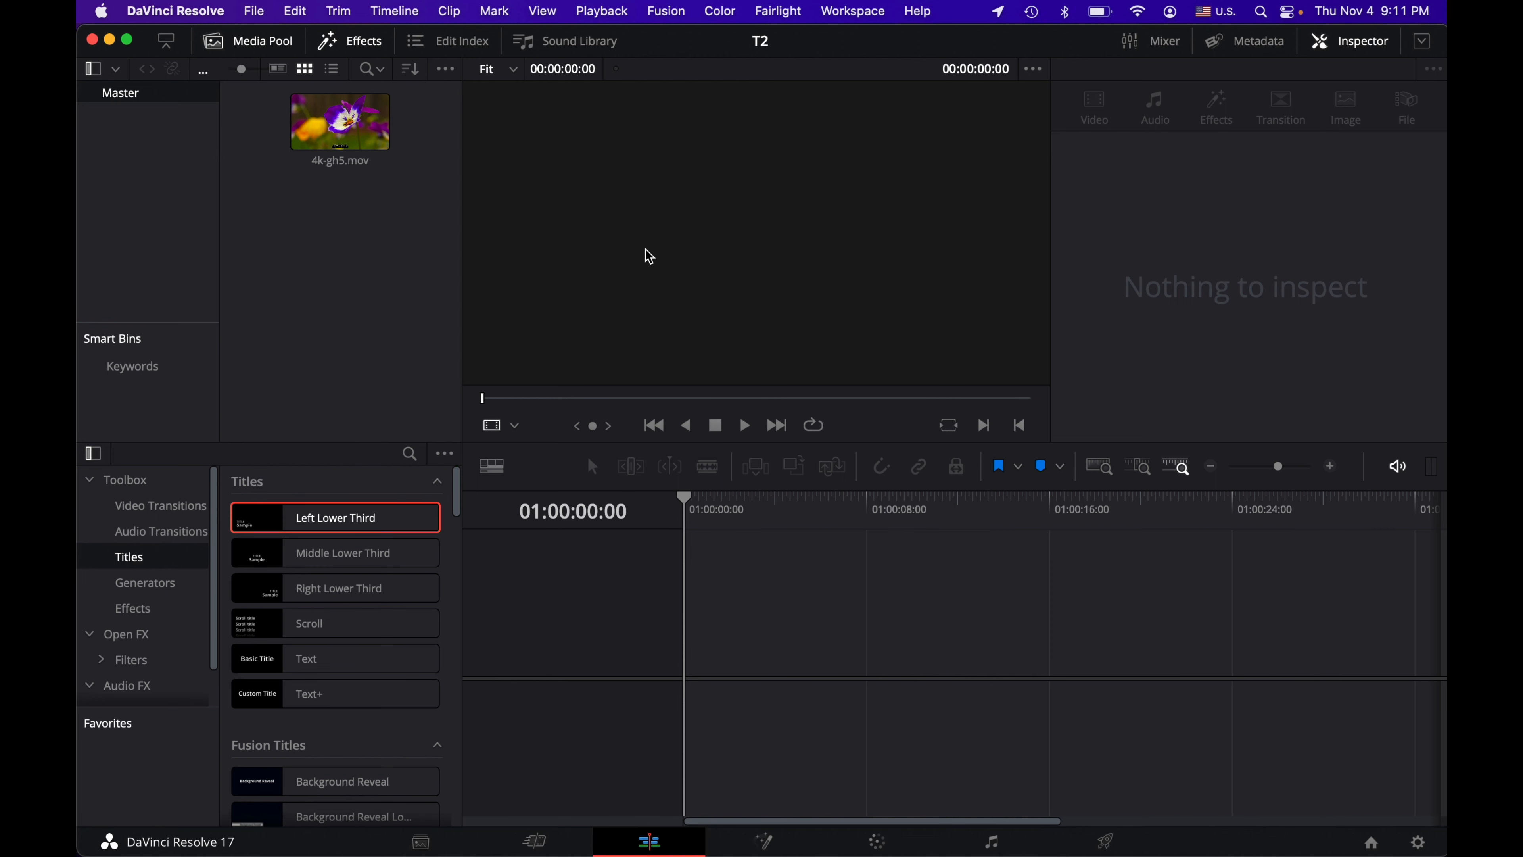
# Step: Place the 4k-gh5.mov clip at the start of the empty timeline and move the playhead to 01:00:05:07
pyautogui.click(342, 126)
pyautogui.moveTo(342, 126); pyautogui.dragTo(685, 662)
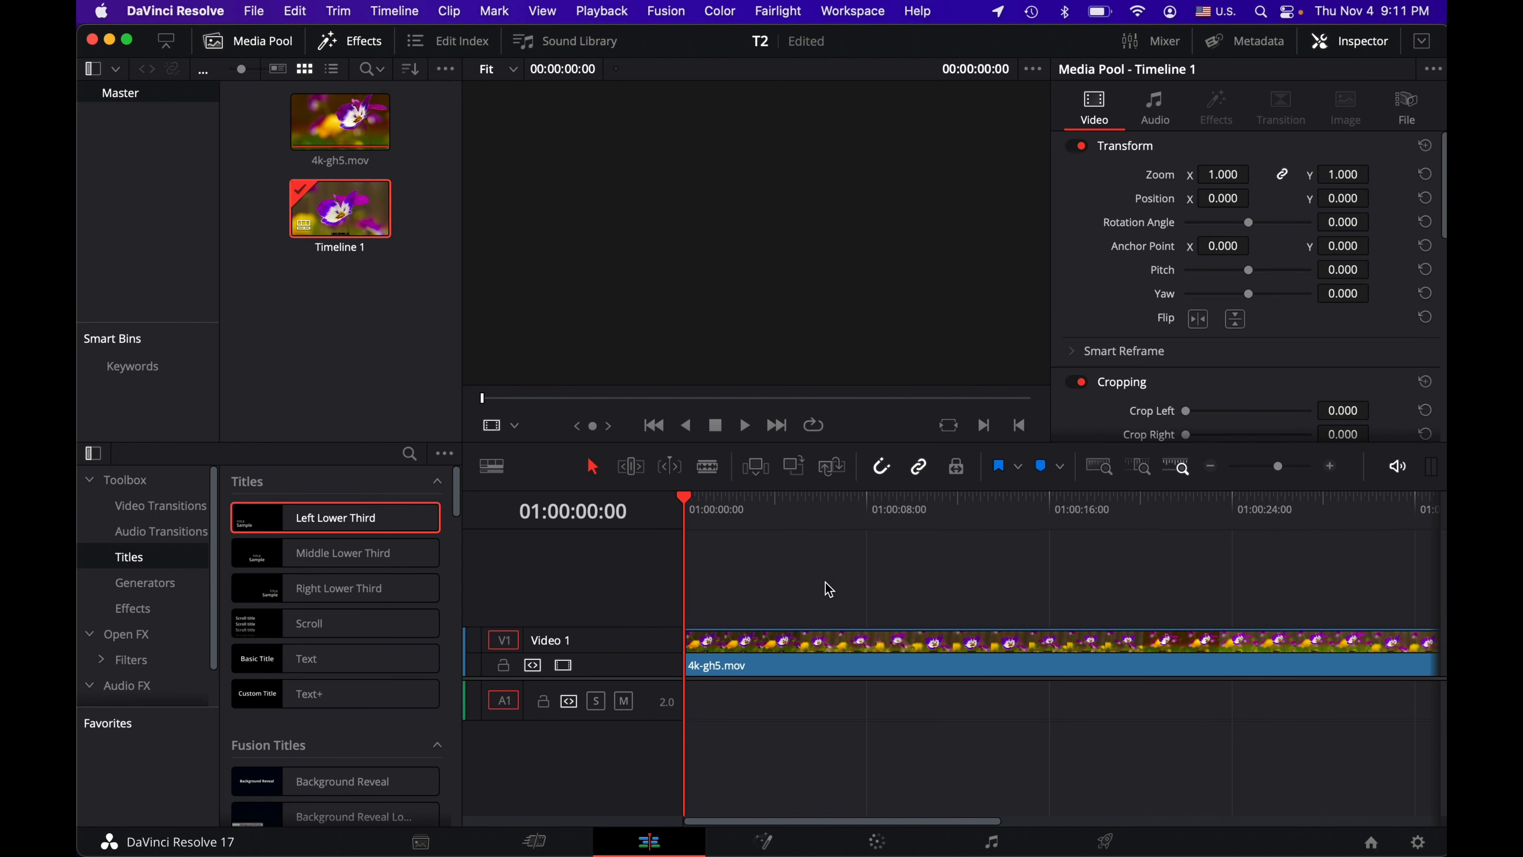
pyautogui.click(815, 527)
pyautogui.moveTo(851, 528); pyautogui.dragTo(805, 511)
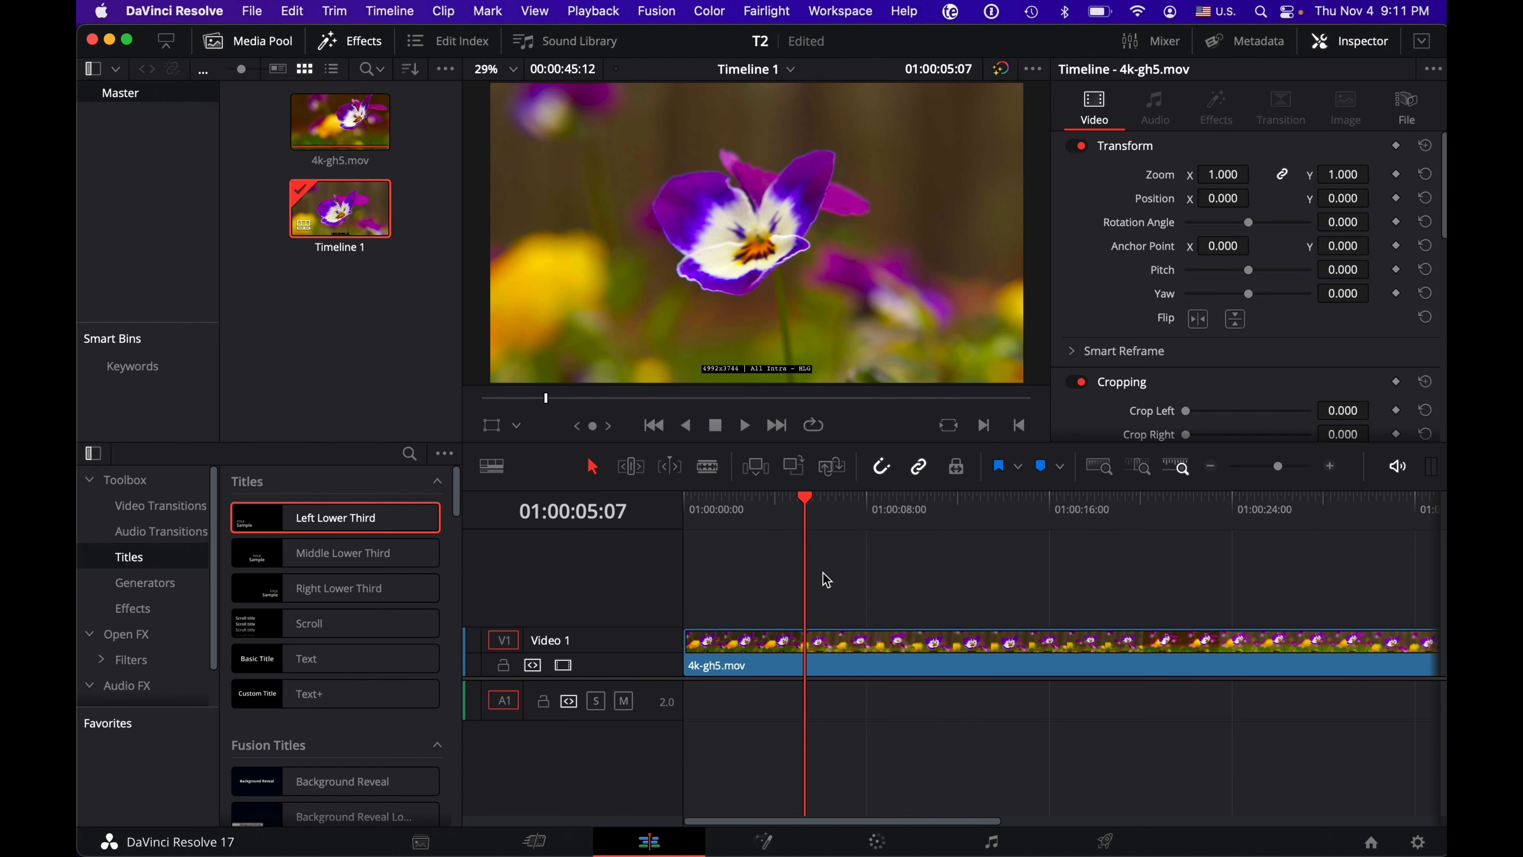
# Step: Select the timeline clip, hide the Inspector to get two viewers, and load 4k-gh5.mov from the media pool into the source viewer
pyautogui.click(840, 642)
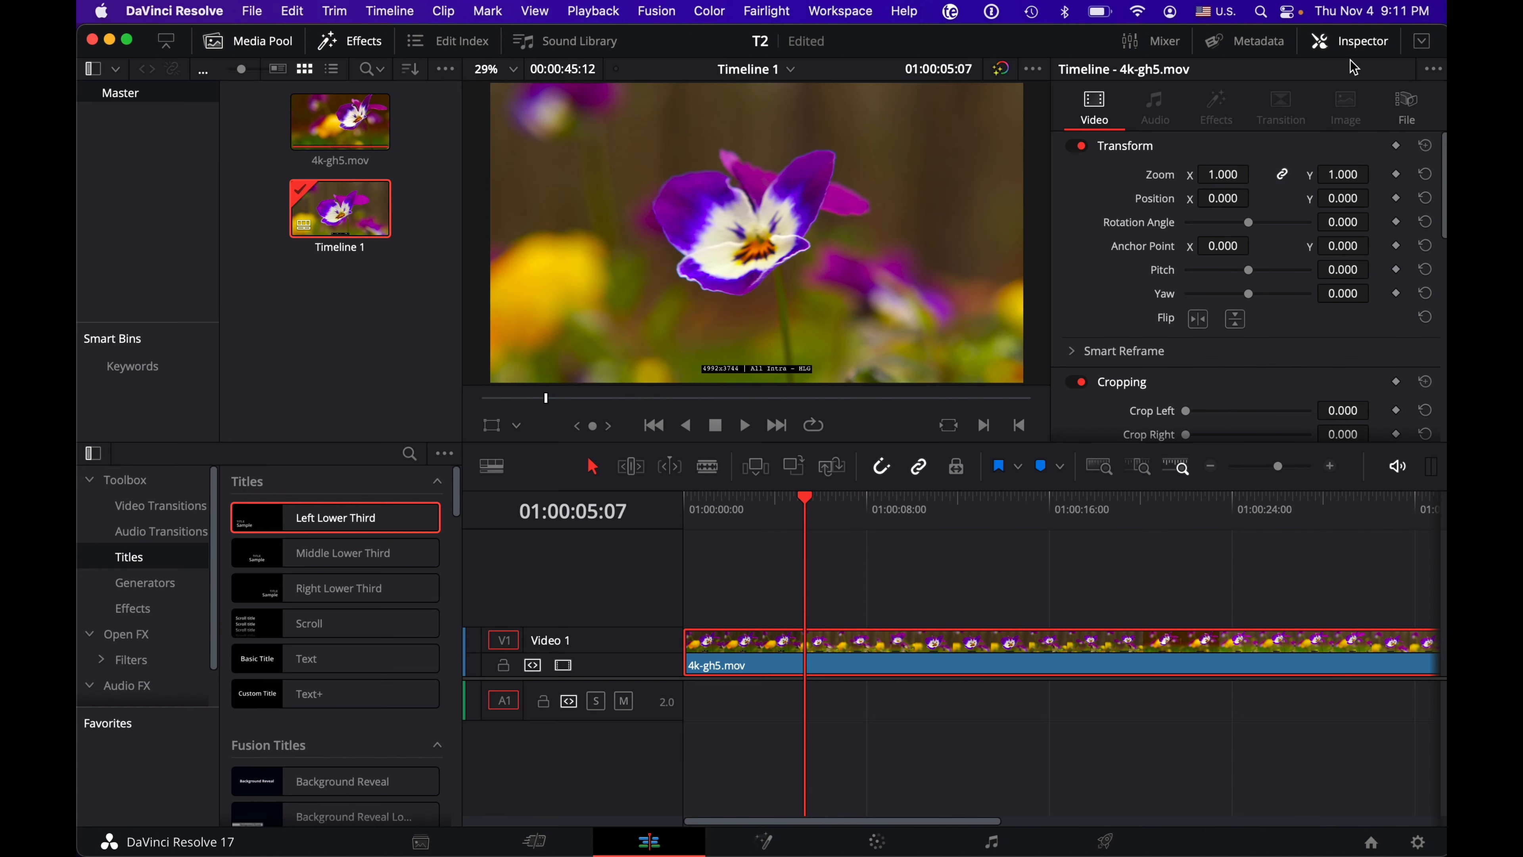
pyautogui.click(1352, 42)
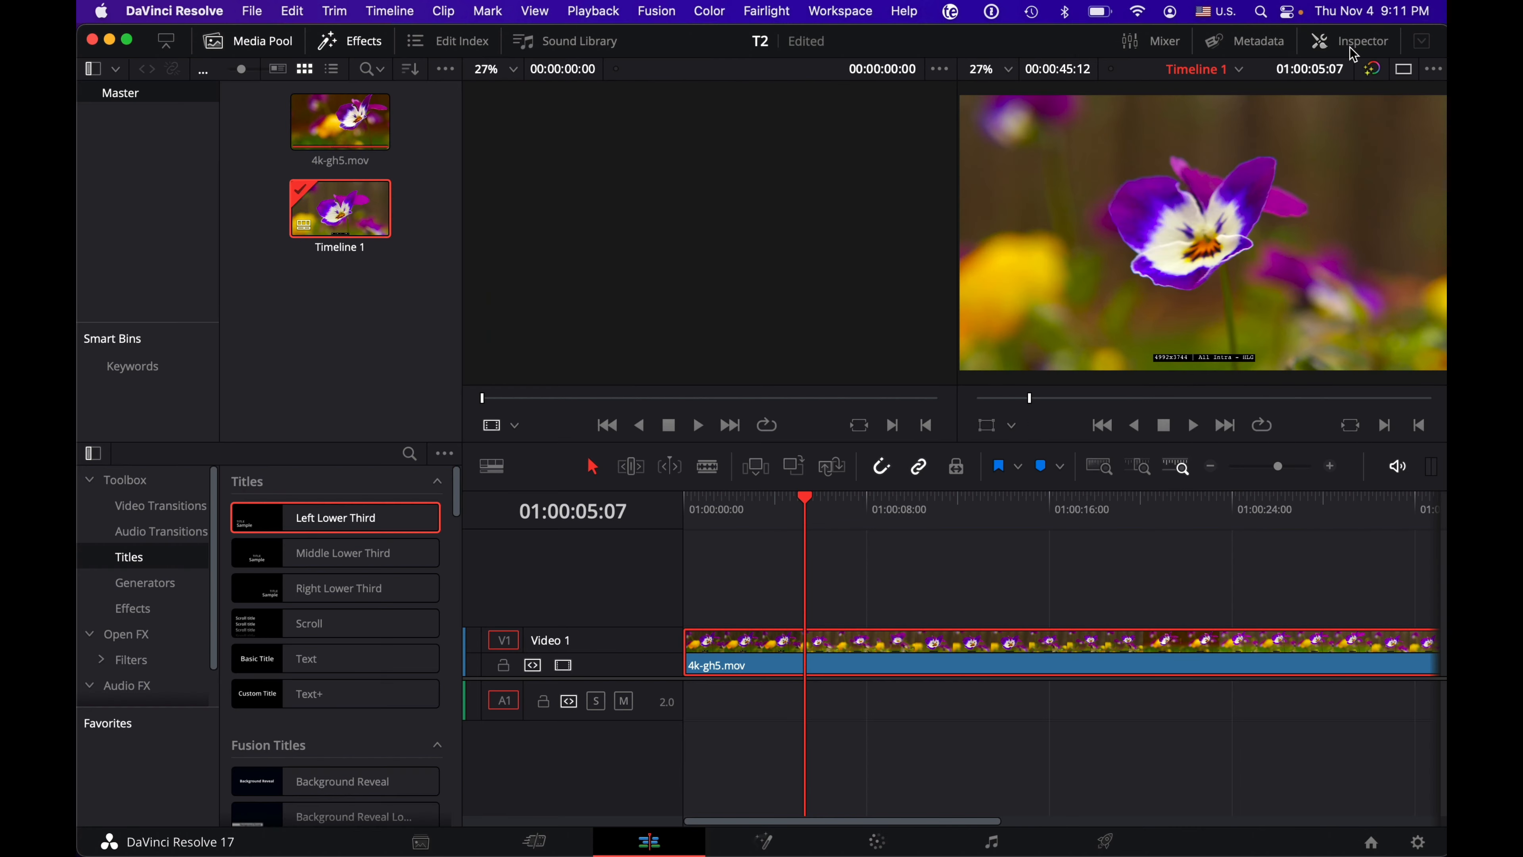
pyautogui.click(1354, 44)
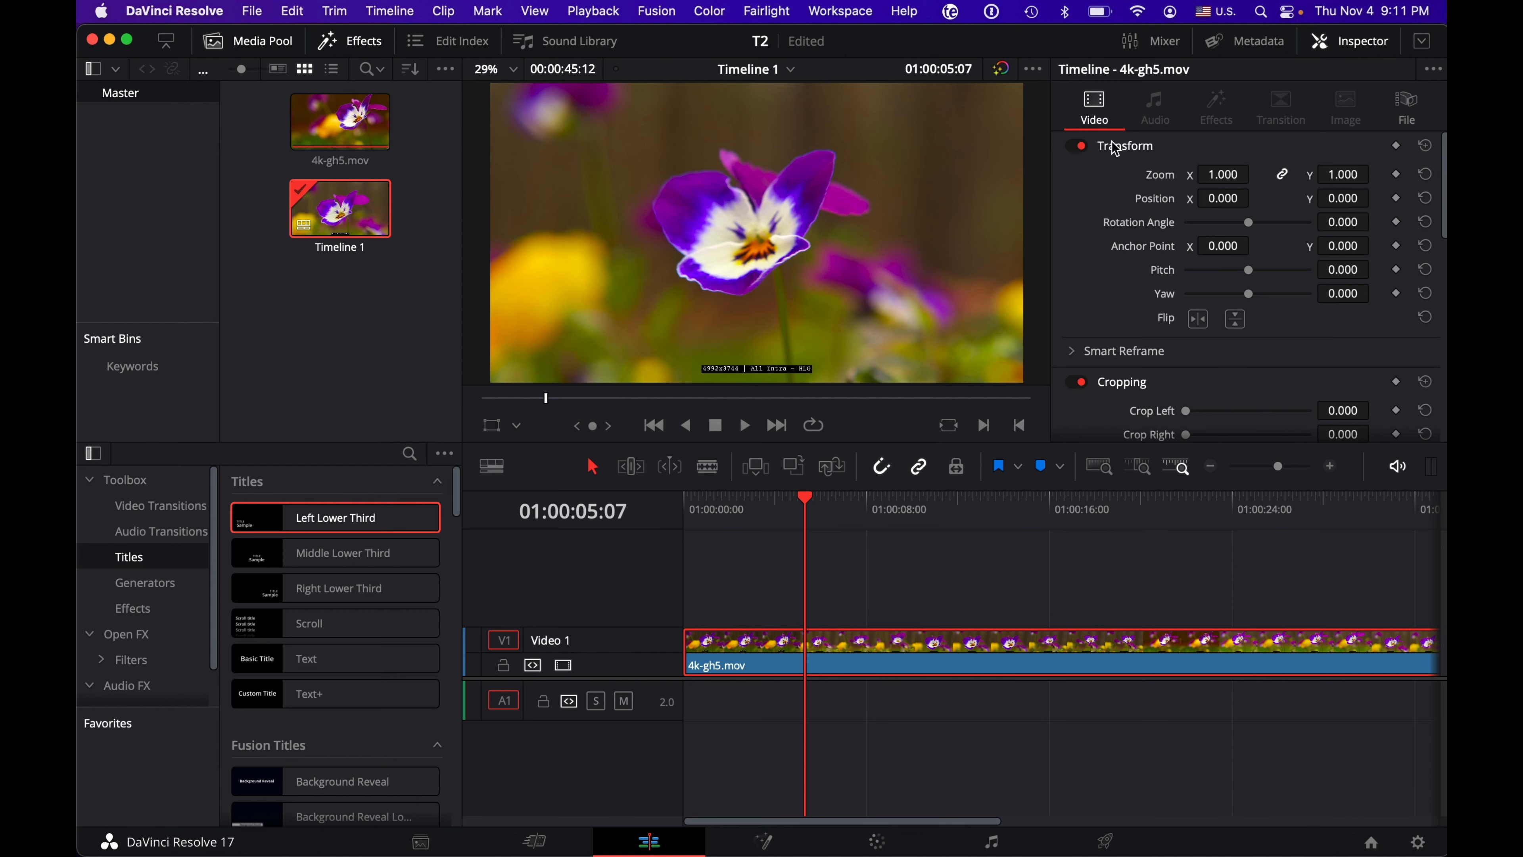
pyautogui.click(1353, 47)
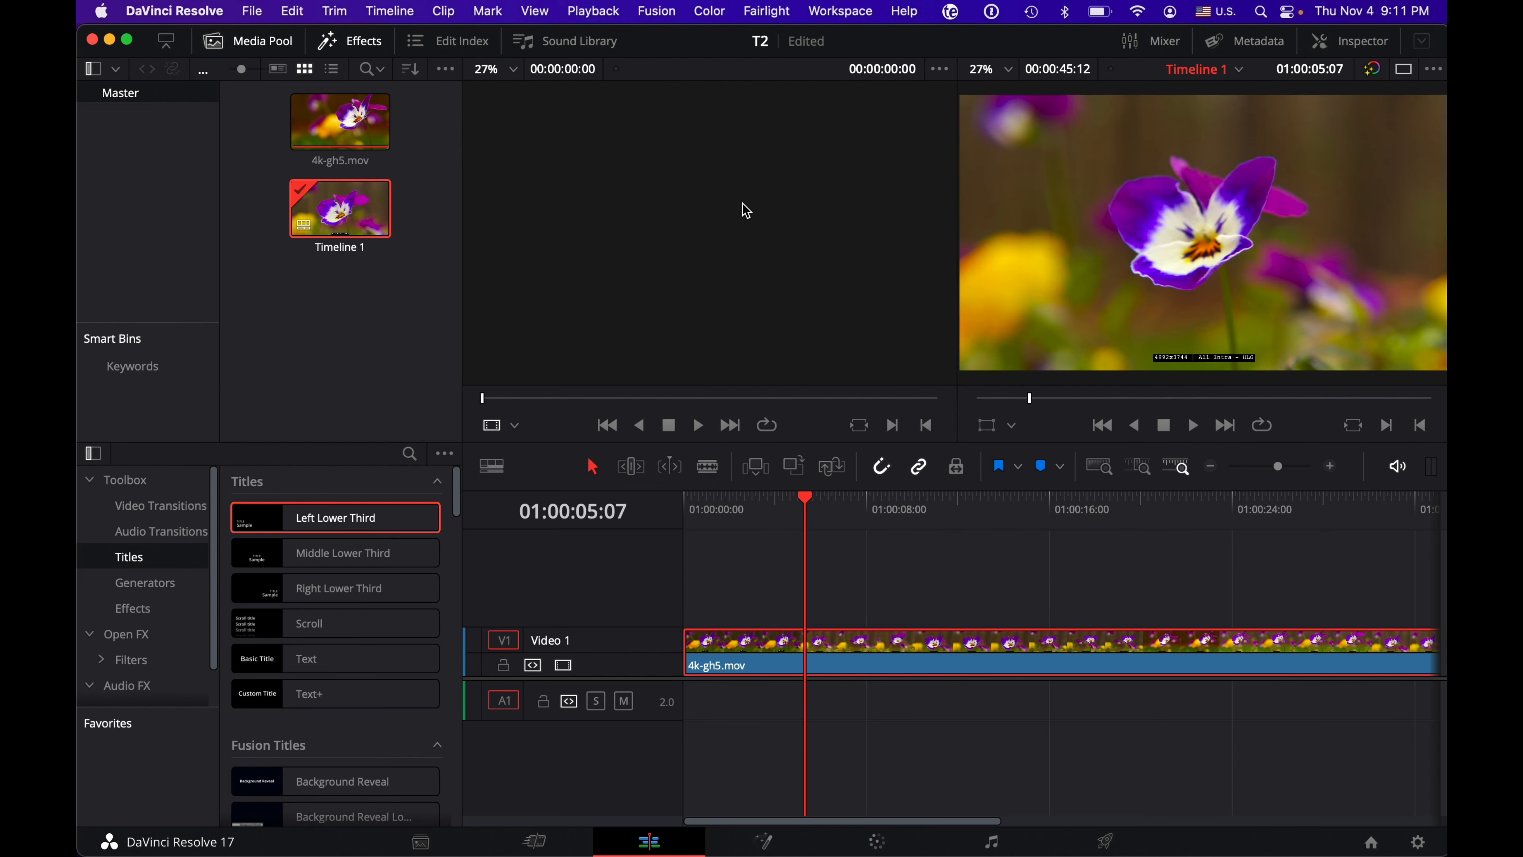
pyautogui.click(344, 122)
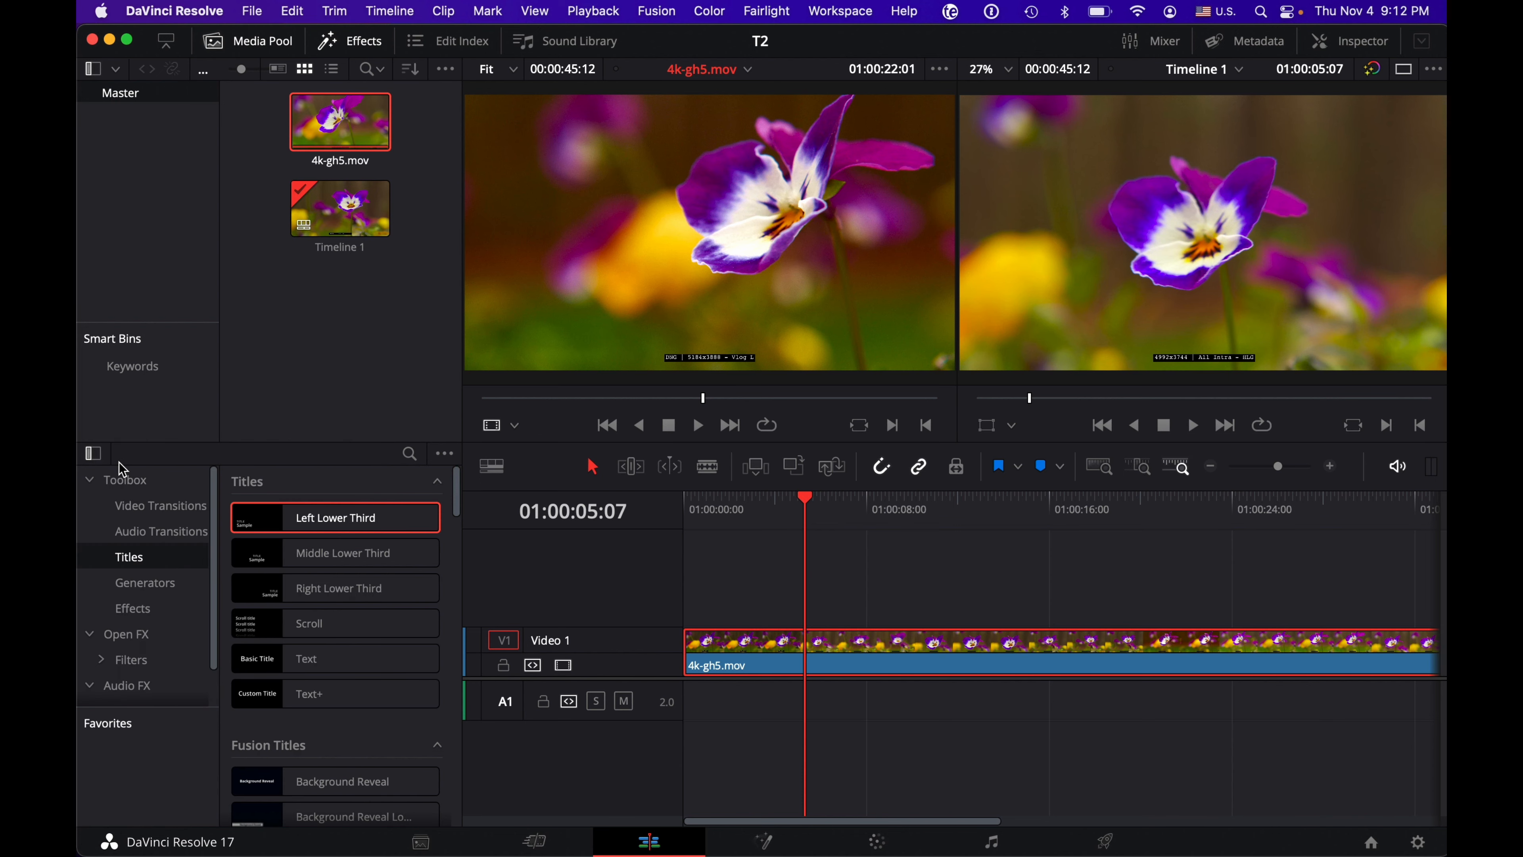
# Step: List the video transitions and view the options for adding tracks without adding any
pyautogui.click(135, 505)
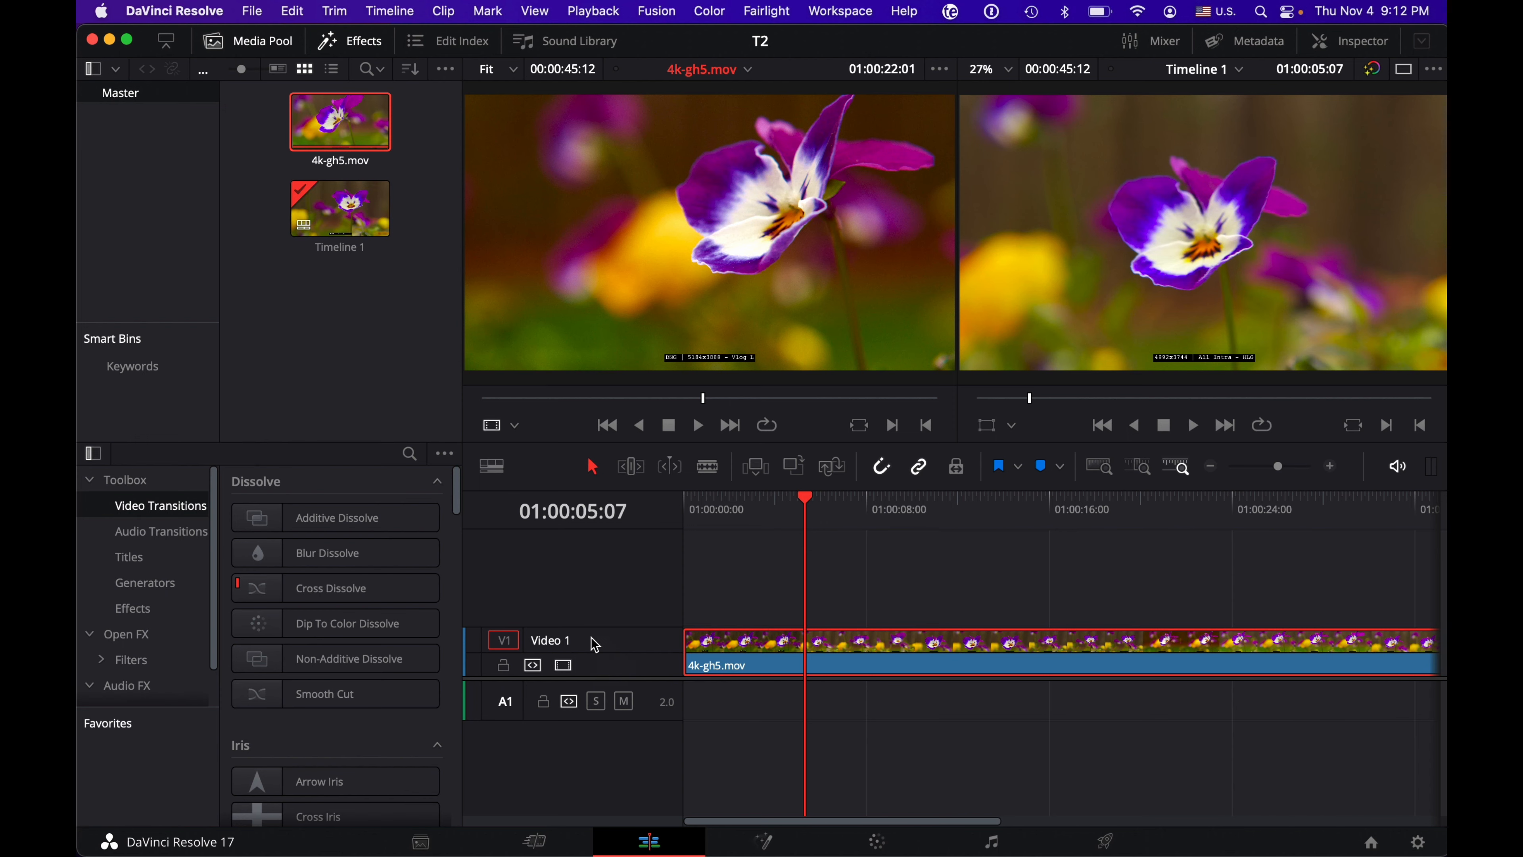
pyautogui.rightClick(558, 603)
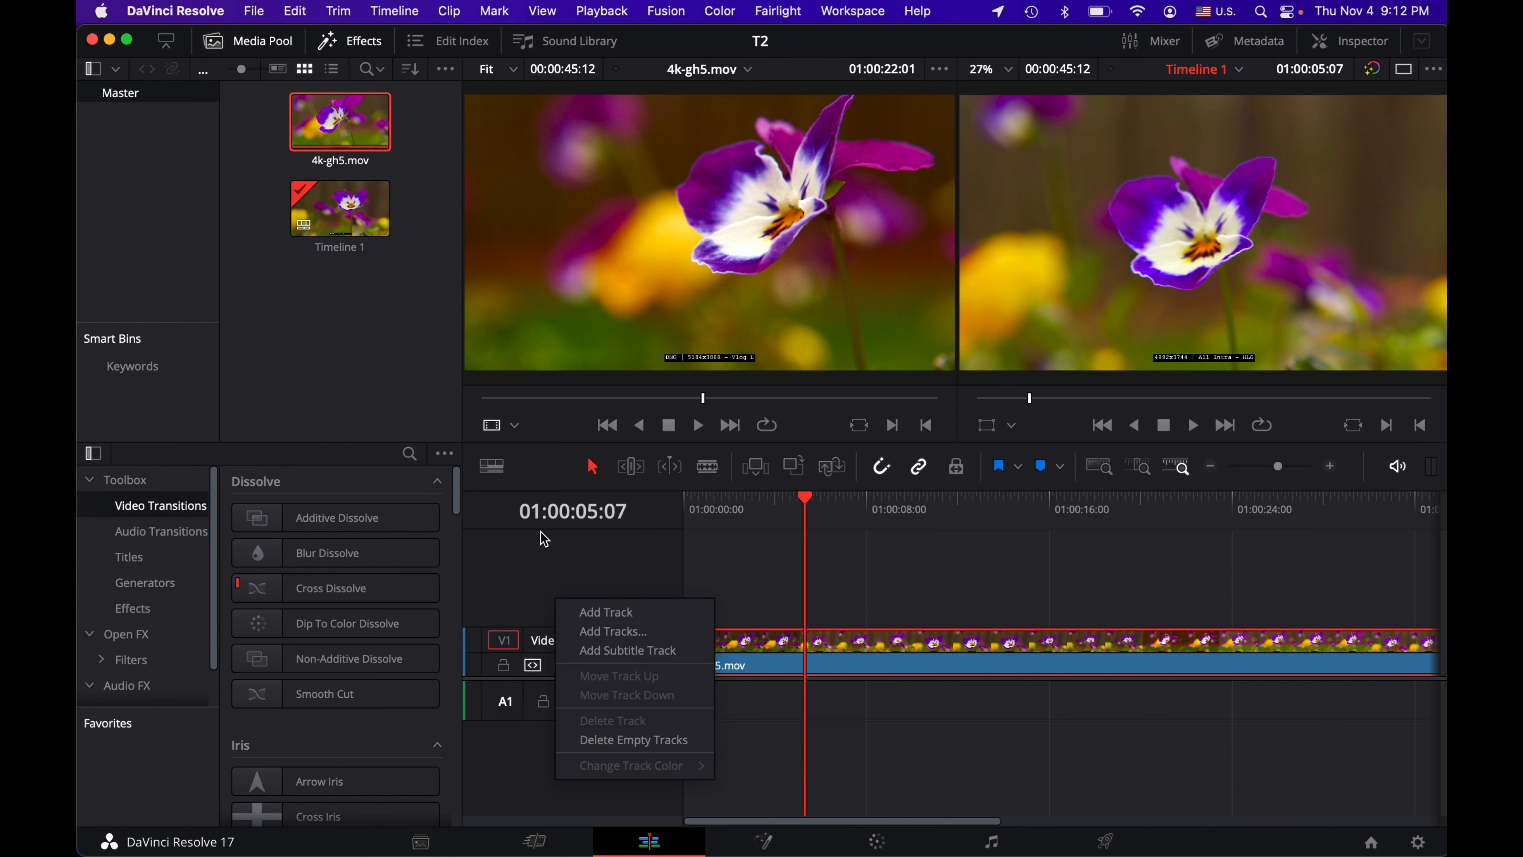
pyautogui.click(555, 562)
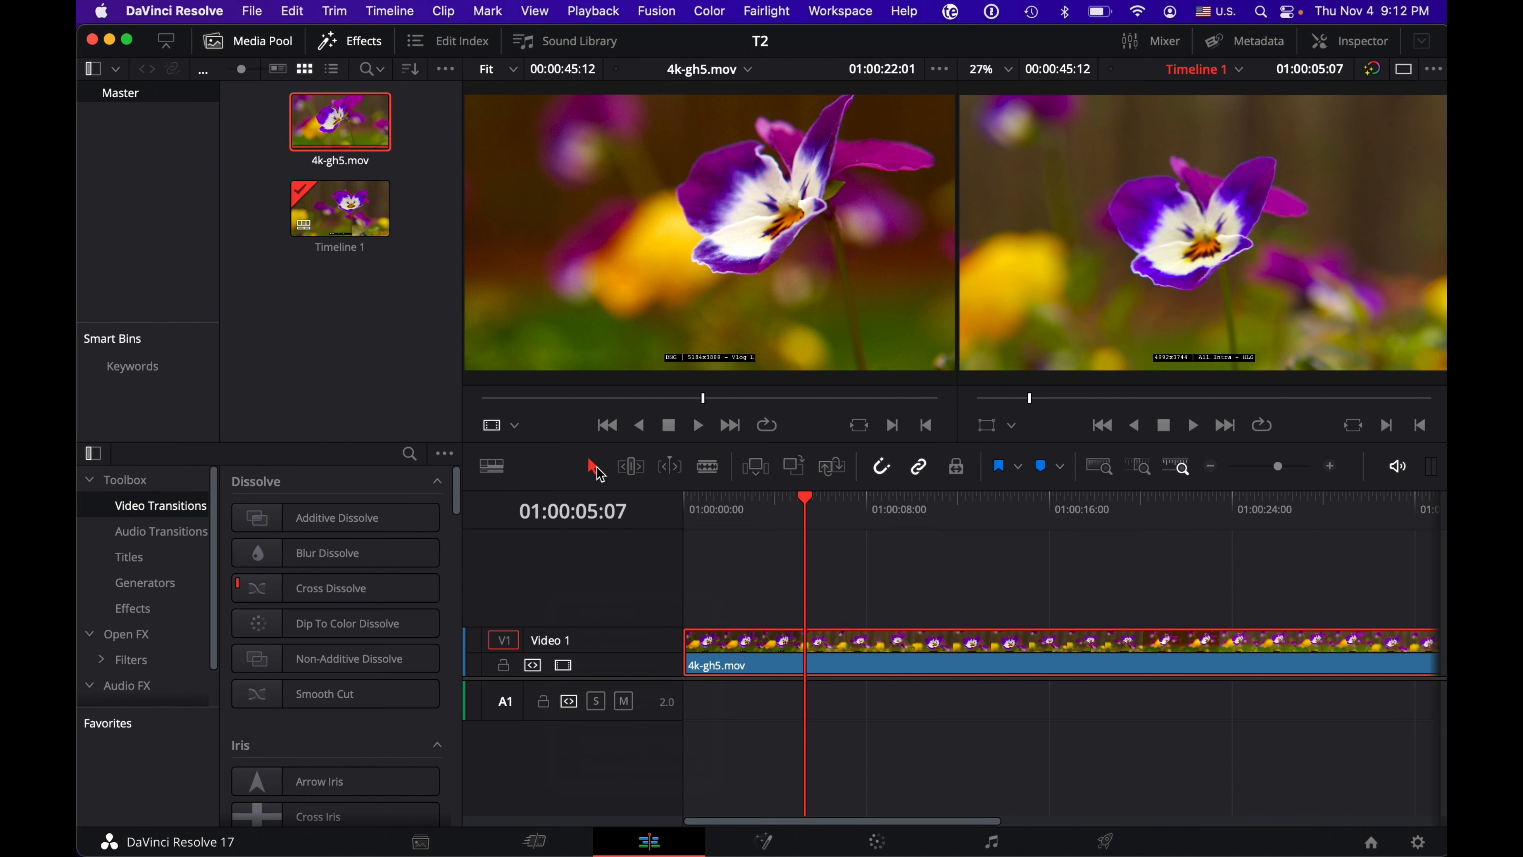
# Step: Split the clip on Video 1 with the blade at 01:00:05:07
pyautogui.moveTo(739, 642); pyautogui.dragTo(778, 650)
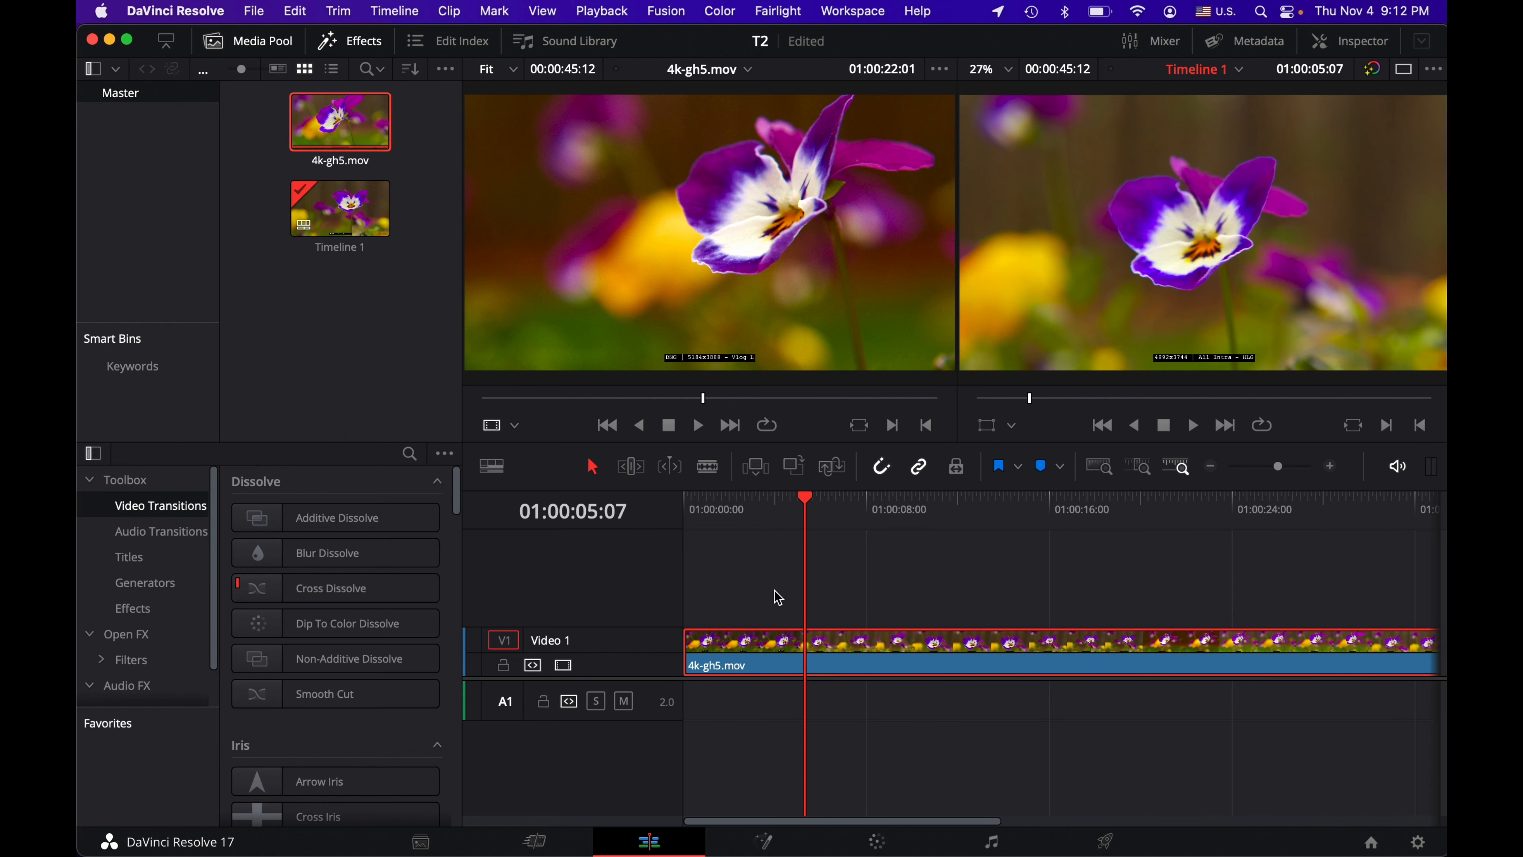
pyautogui.click(707, 466)
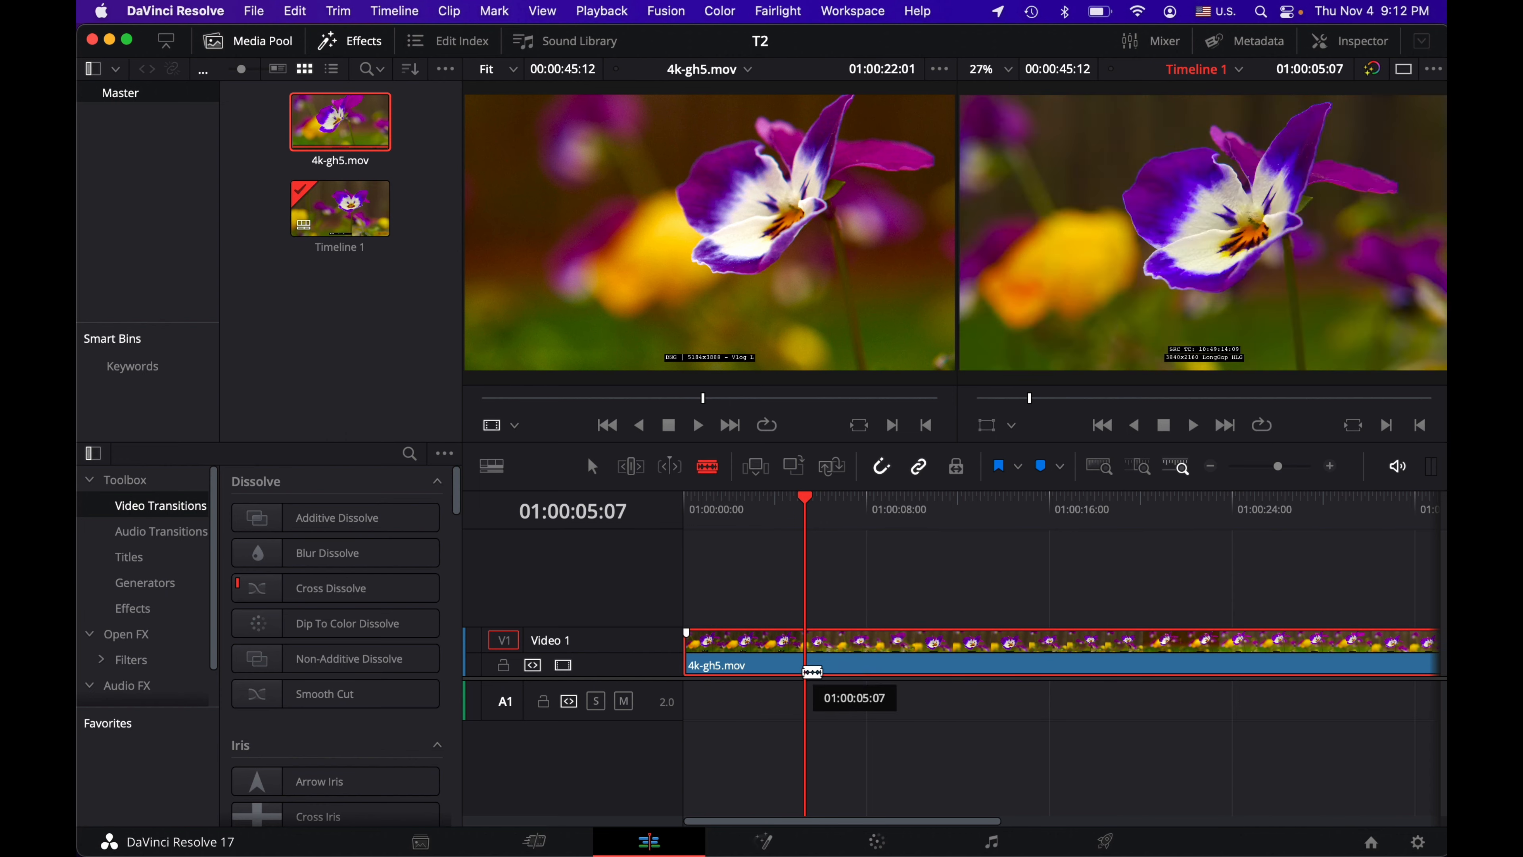
pyautogui.click(806, 644)
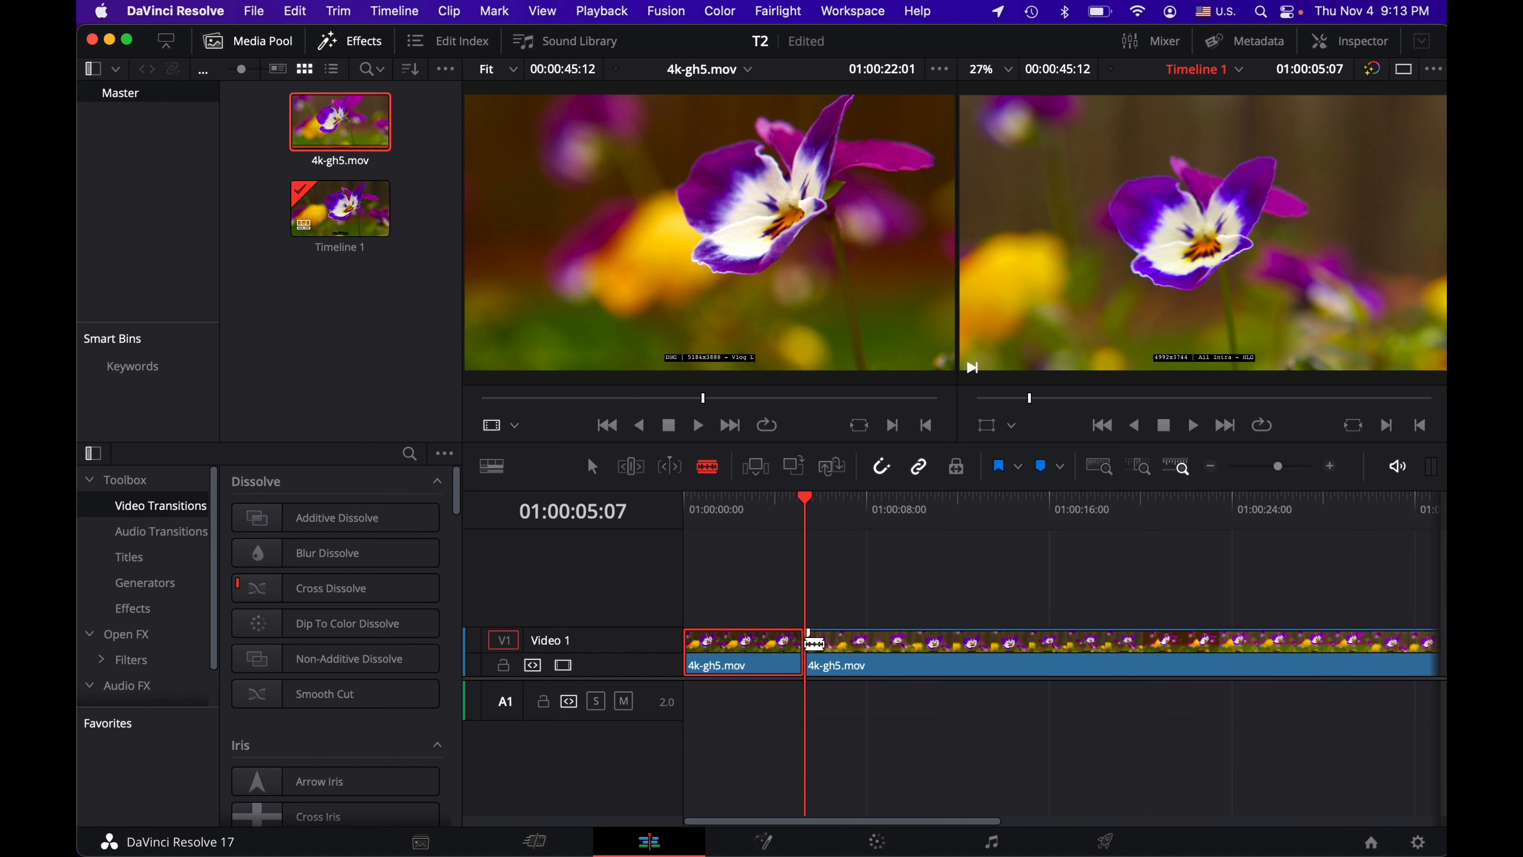
# Step: Move the second clip piece away from the first, up to a new Video 2 track, and back against the first on Video 1
pyautogui.press('a')
pyautogui.moveTo(854, 653); pyautogui.dragTo(878, 653)
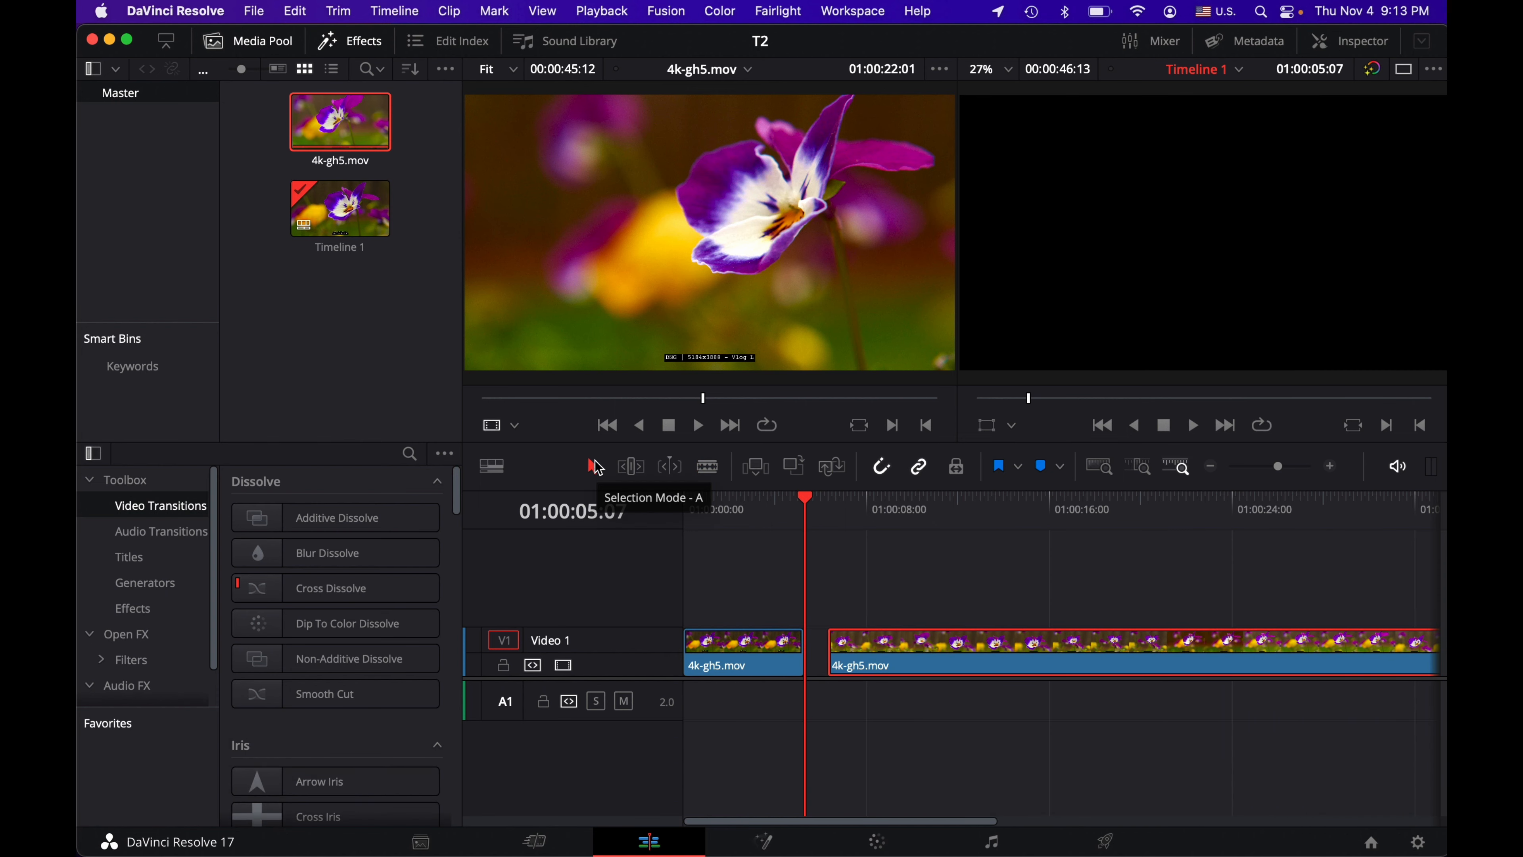
pyautogui.moveTo(879, 650); pyautogui.dragTo(865, 619)
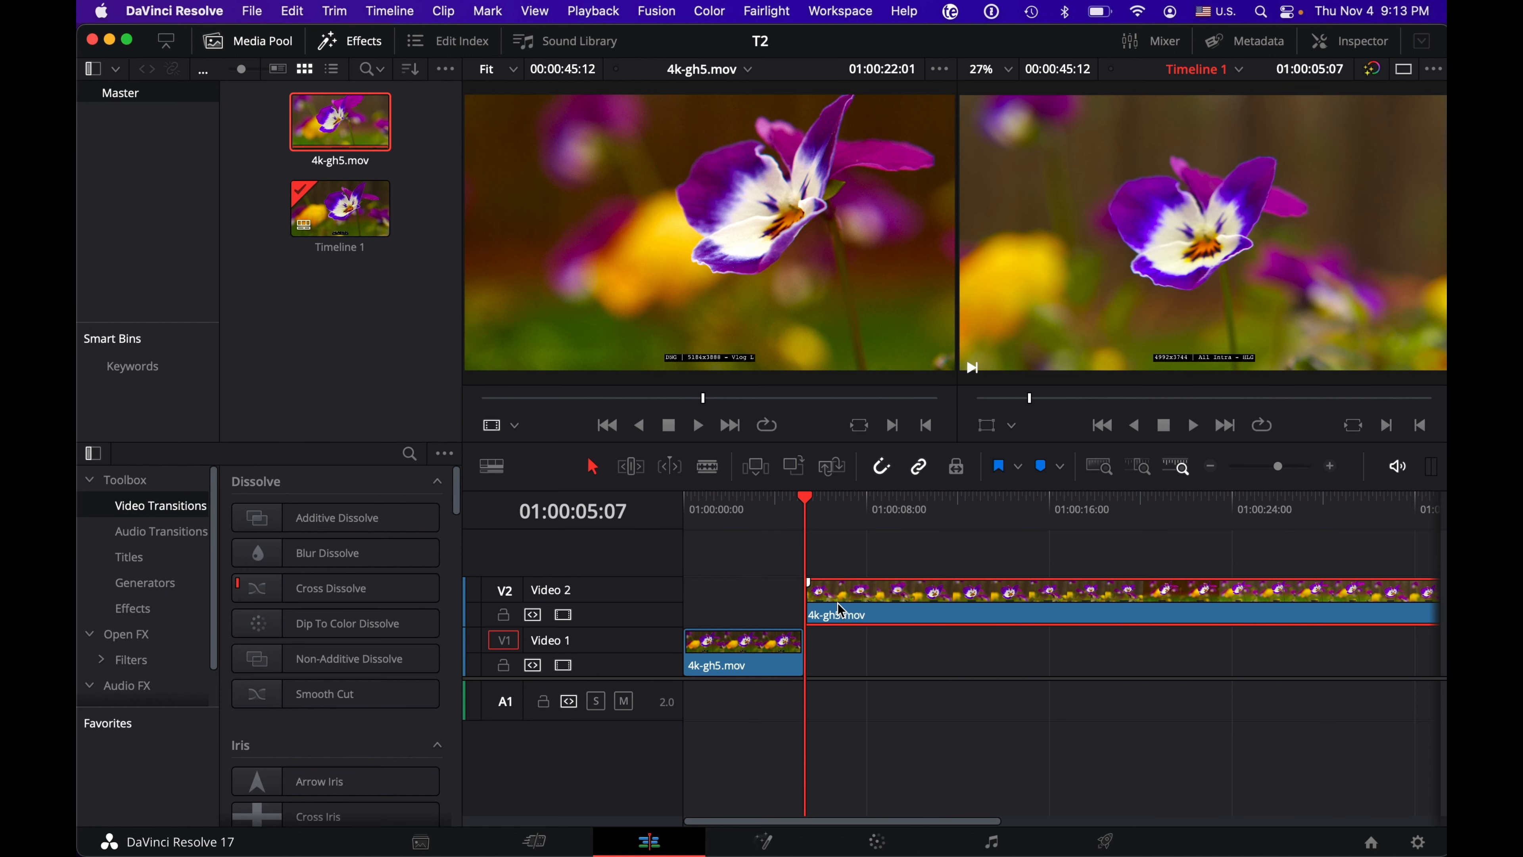
pyautogui.moveTo(840, 608); pyautogui.dragTo(842, 660)
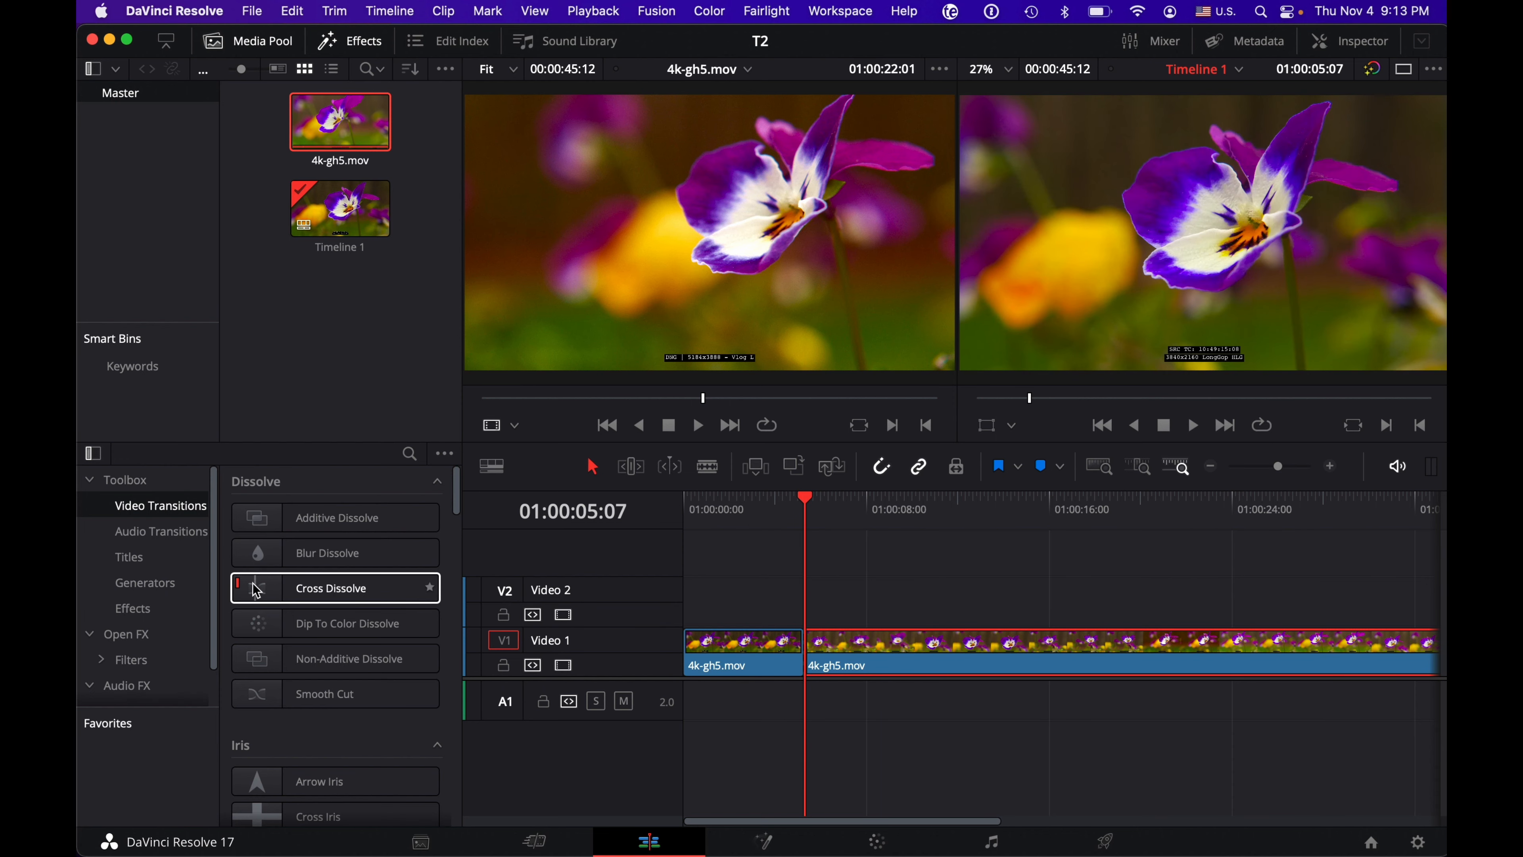
# Step: Add a Cross Dissolve at the cut between the two clips, lengthen it, and play through the transition
pyautogui.moveTo(256, 590); pyautogui.dragTo(803, 640)
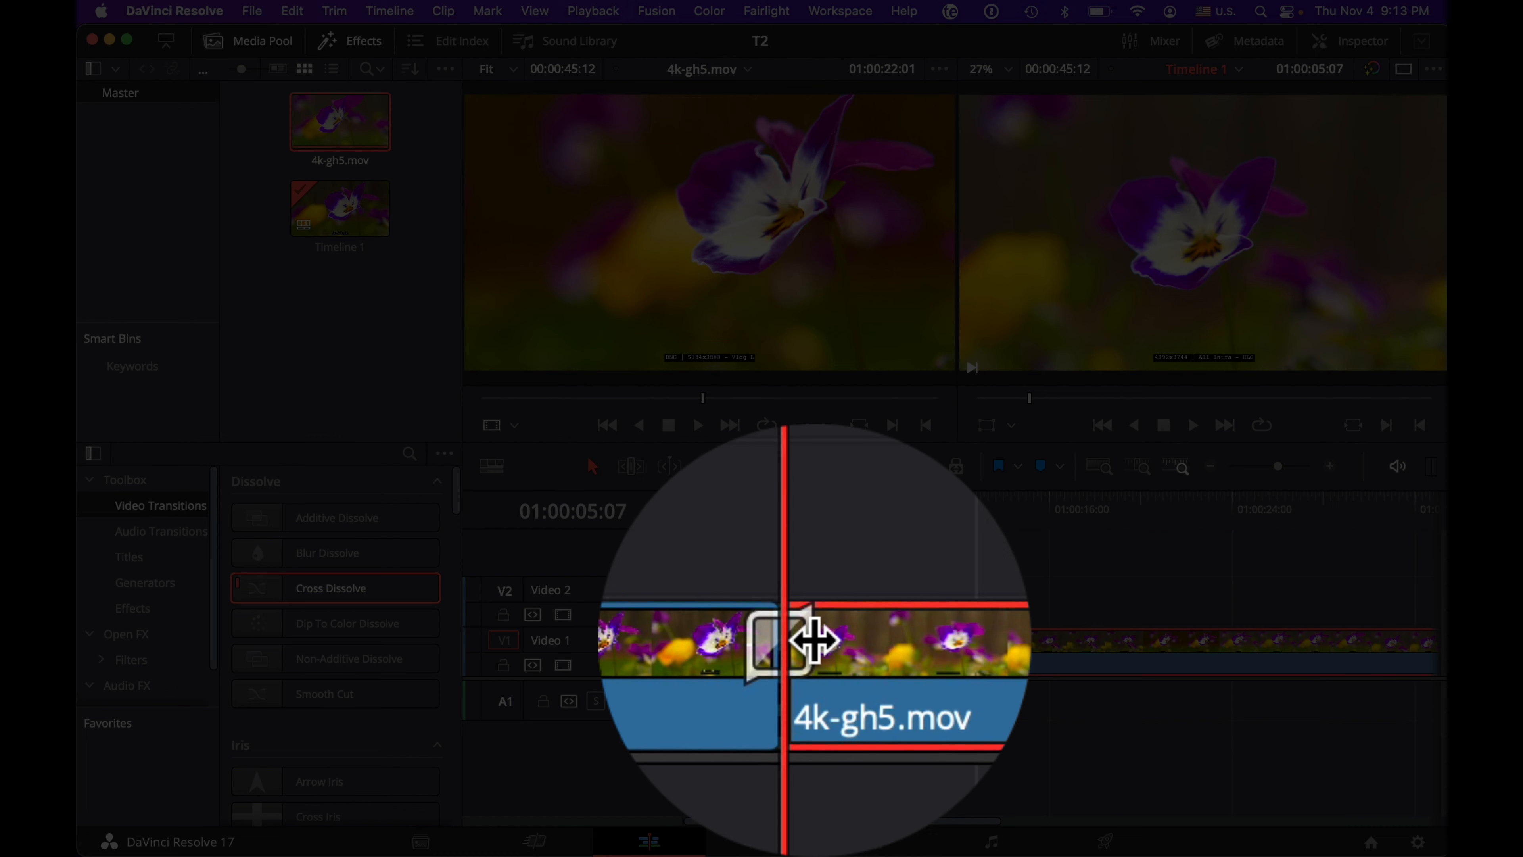
pyautogui.moveTo(812, 640); pyautogui.dragTo(841, 639)
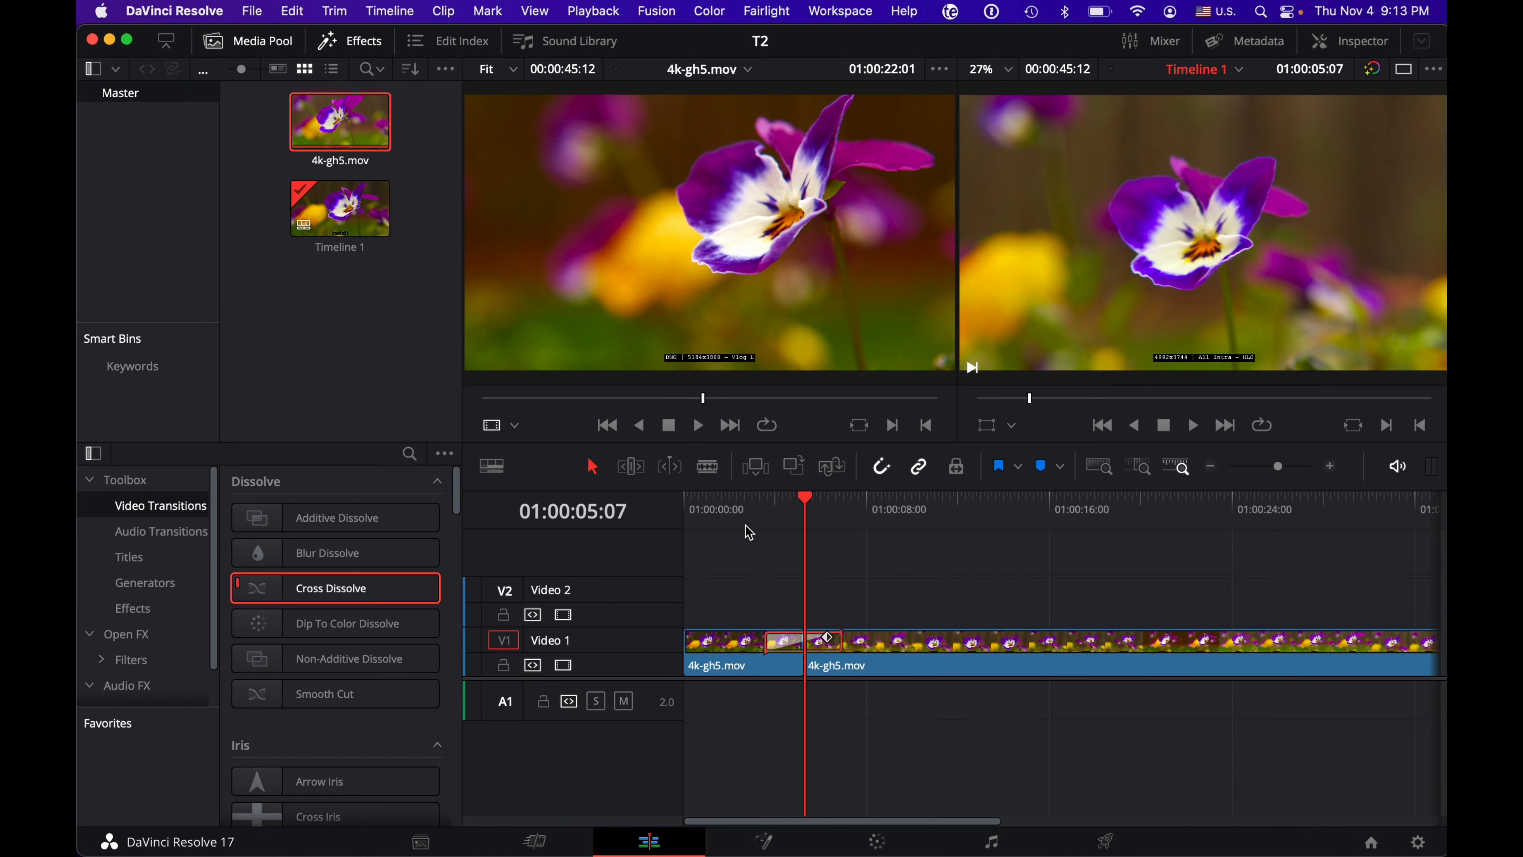
pyautogui.click(757, 498)
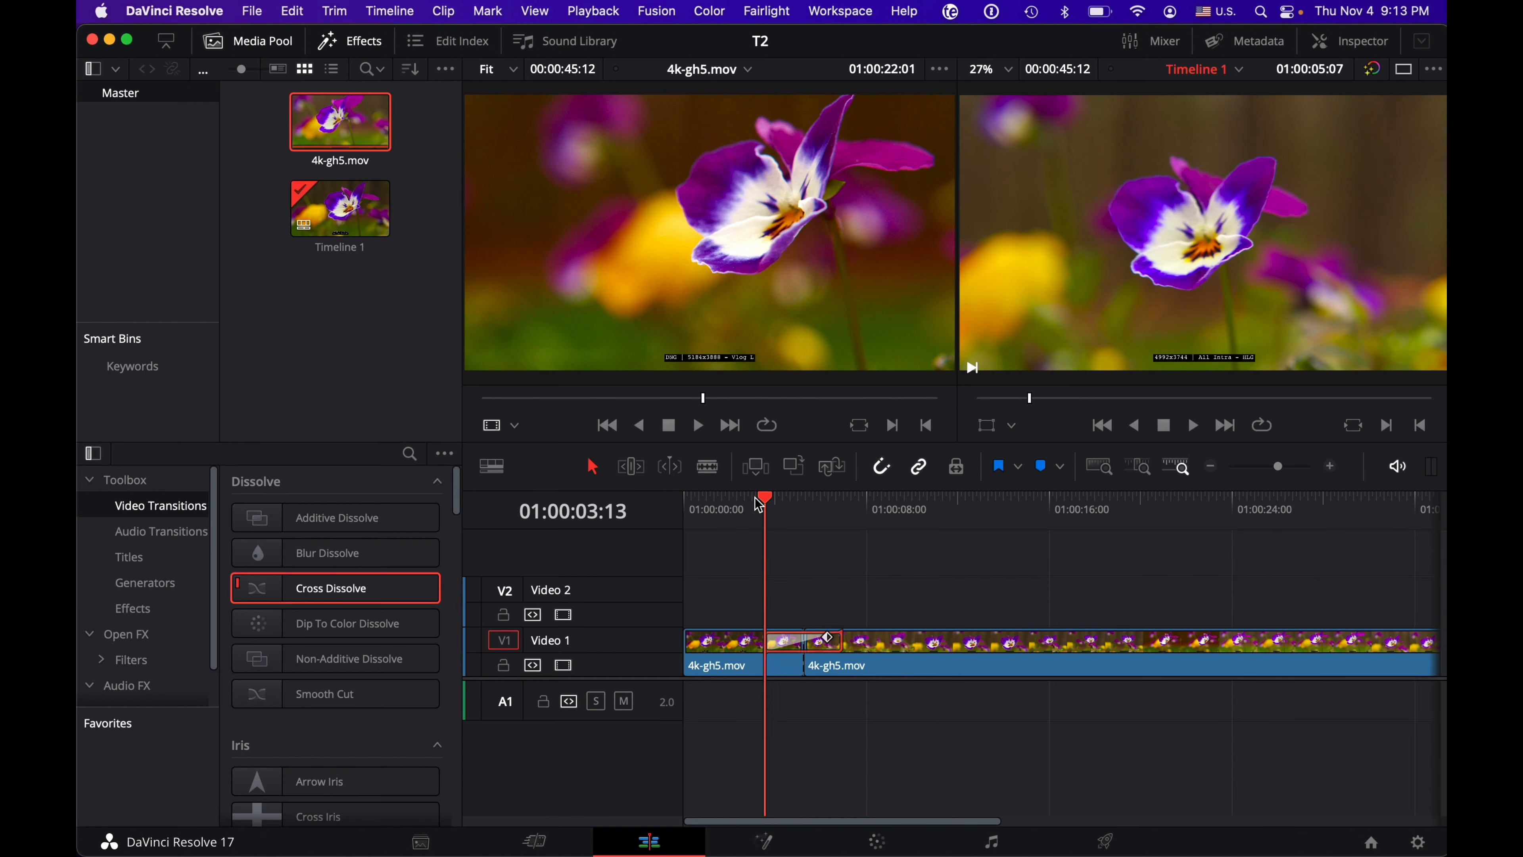
pyautogui.press('space')
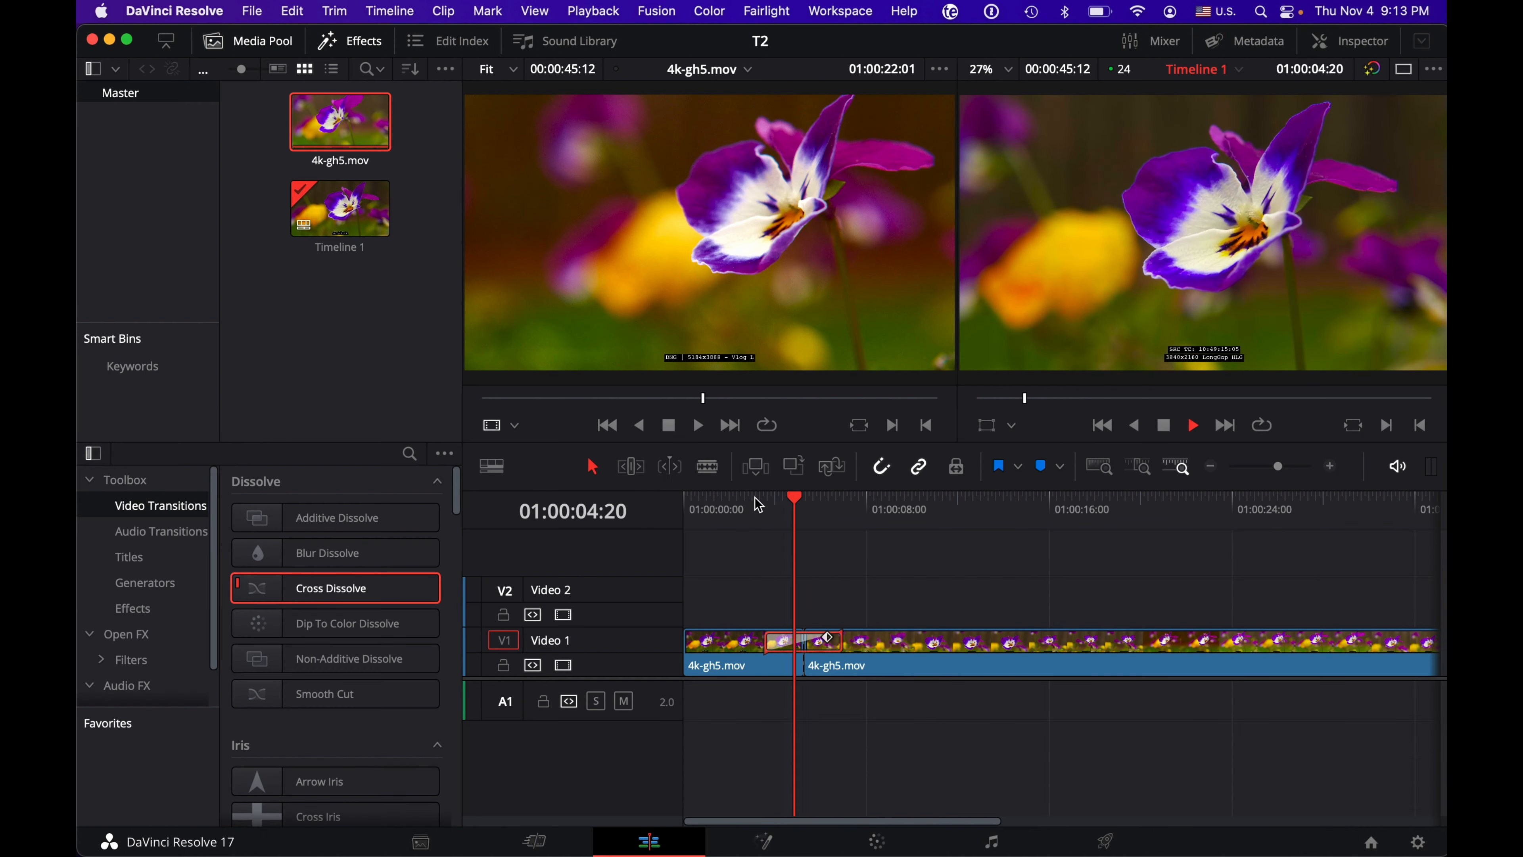
pyautogui.press('space')
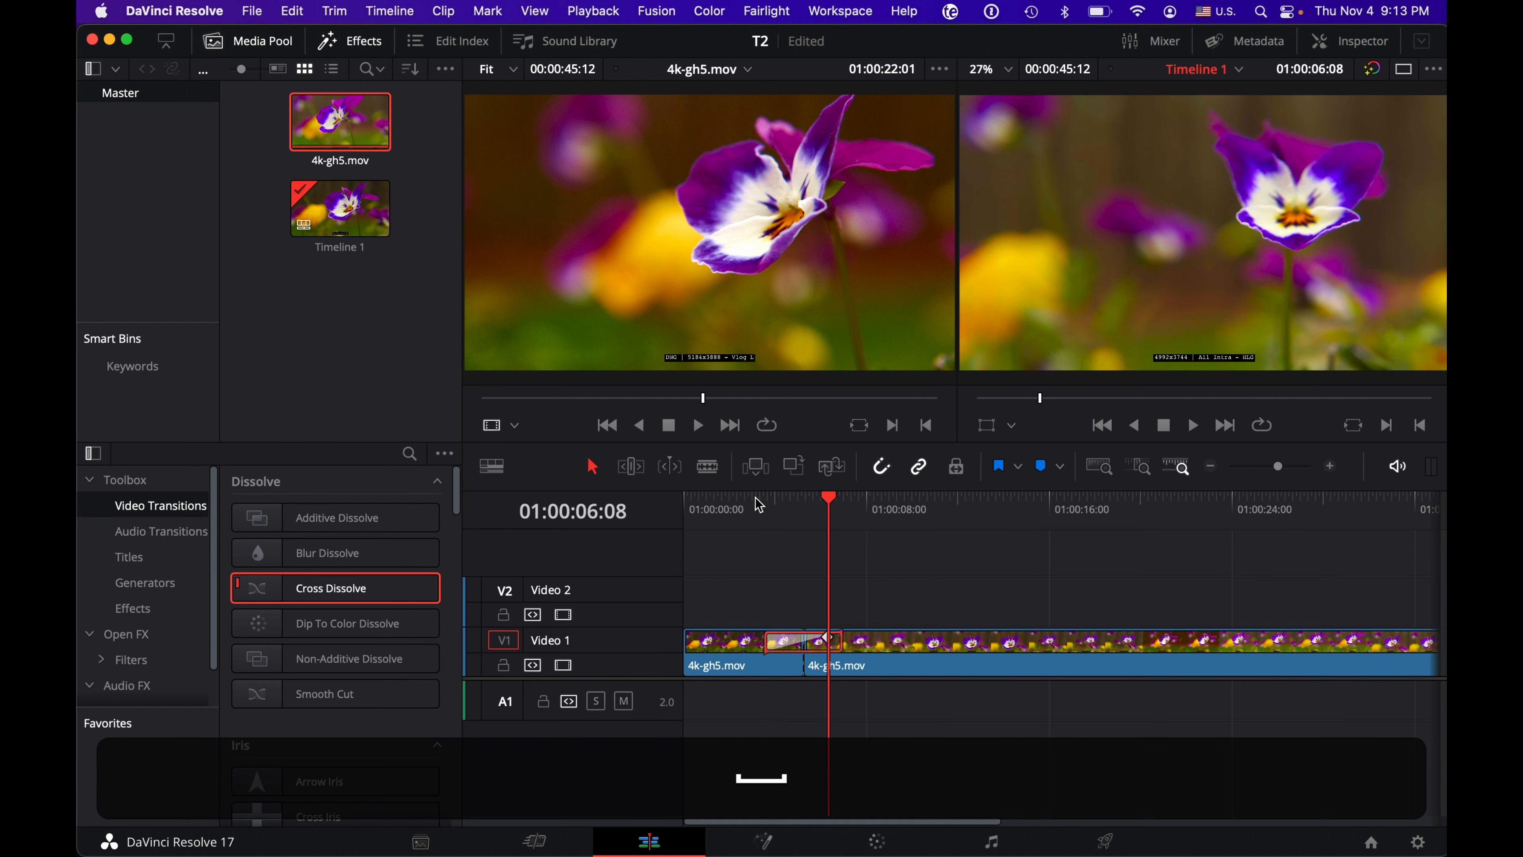
# Step: Pull the second clip away from the first, trim its start, and close the gap between them
pyautogui.click(919, 660)
pyautogui.moveTo(919, 660); pyautogui.dragTo(984, 662)
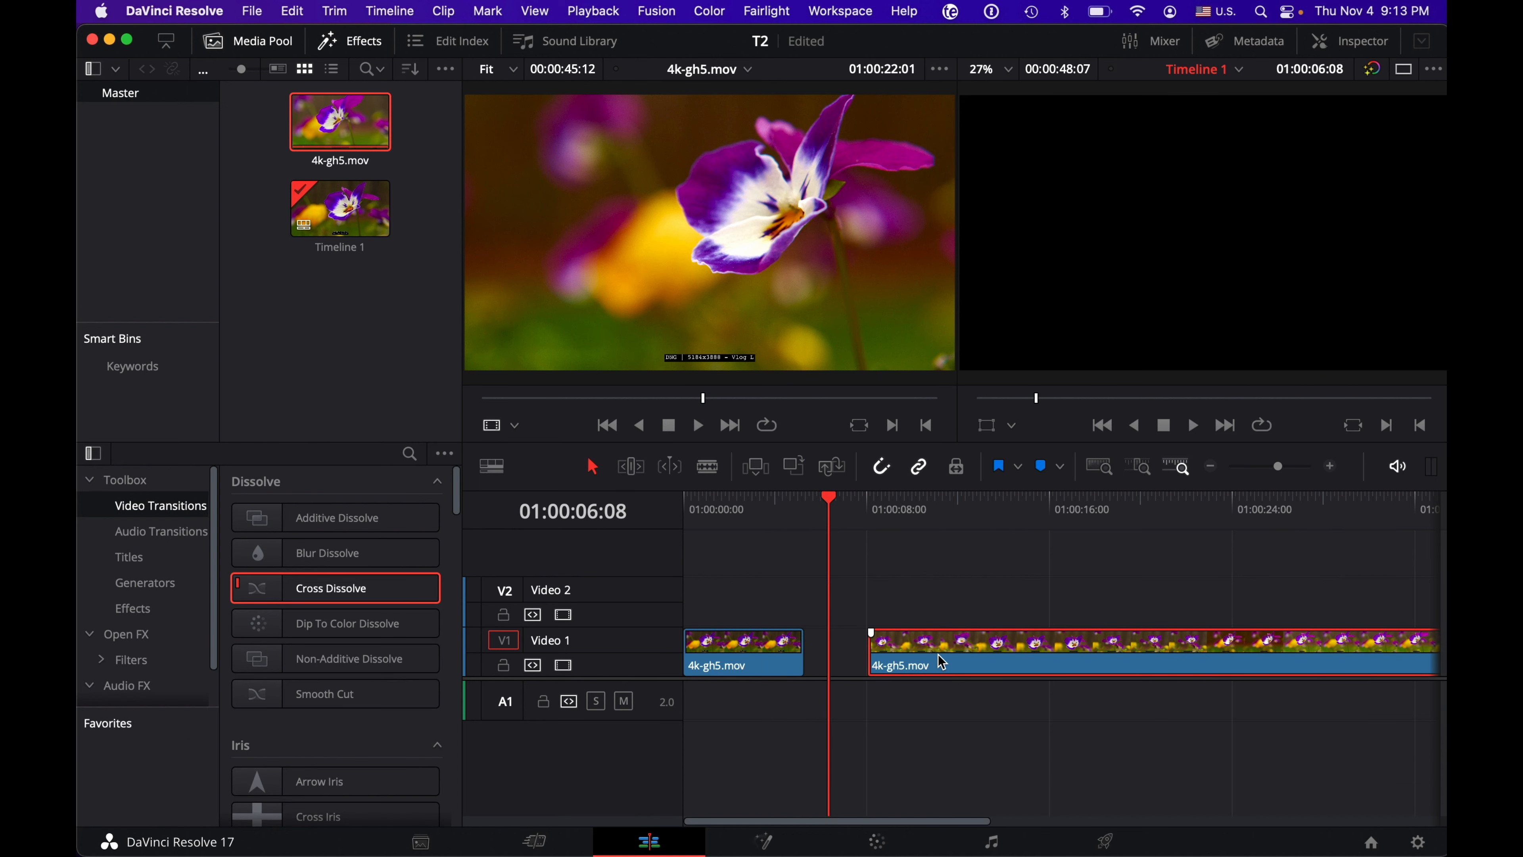
pyautogui.moveTo(872, 640)
pyautogui.mouseDown()
pyautogui.moveTo(1042, 641)
pyautogui.moveTo(859, 647)
pyautogui.mouseUp()
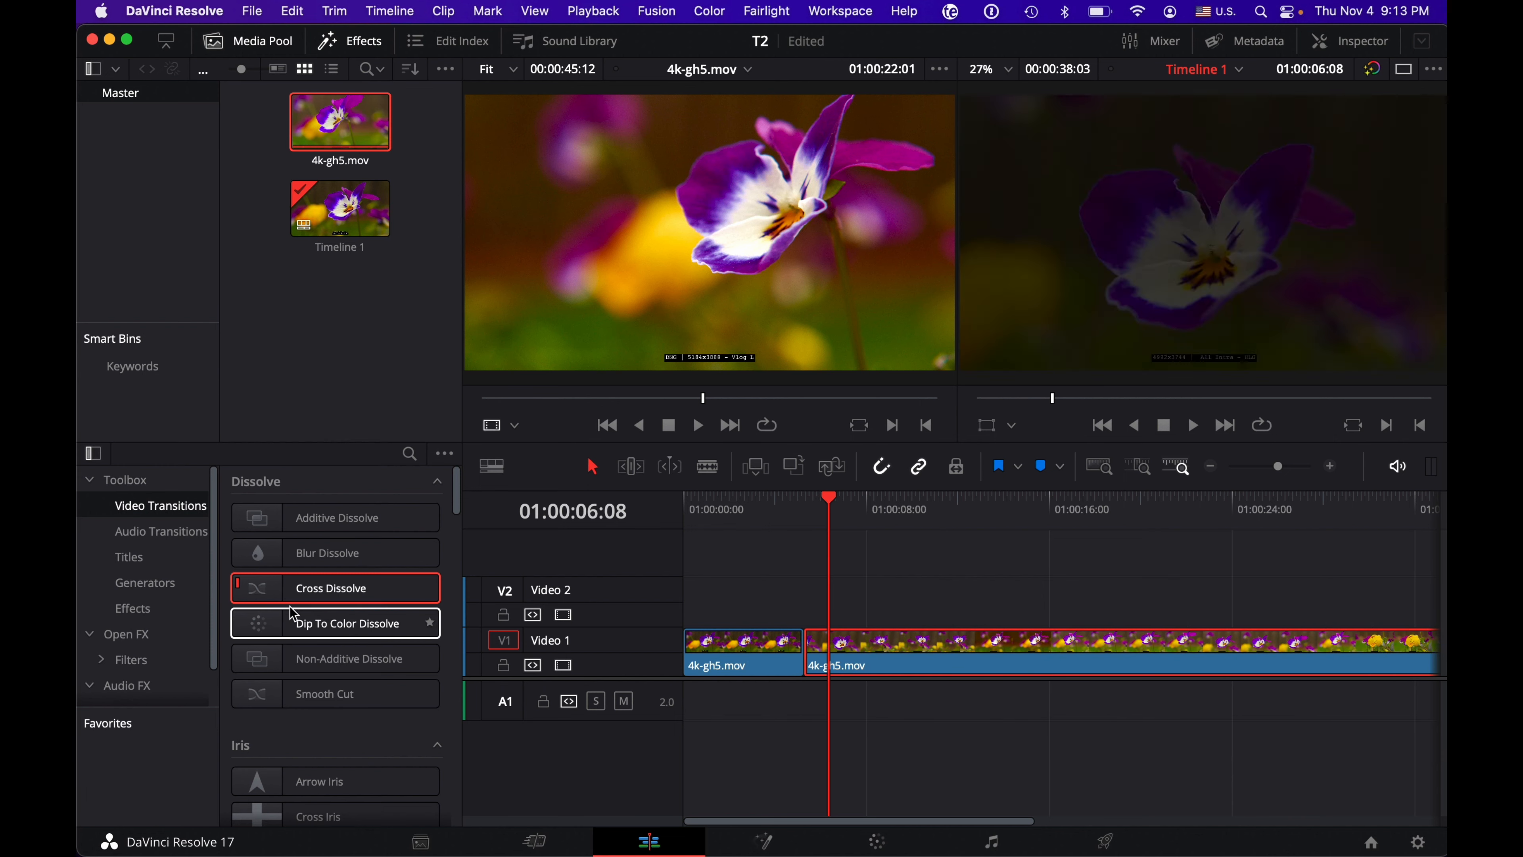
# Step: Apply a Cross Dissolve at the cut between the two clips and play through it from 01:00:04:06
pyautogui.moveTo(267, 586); pyautogui.dragTo(818, 640)
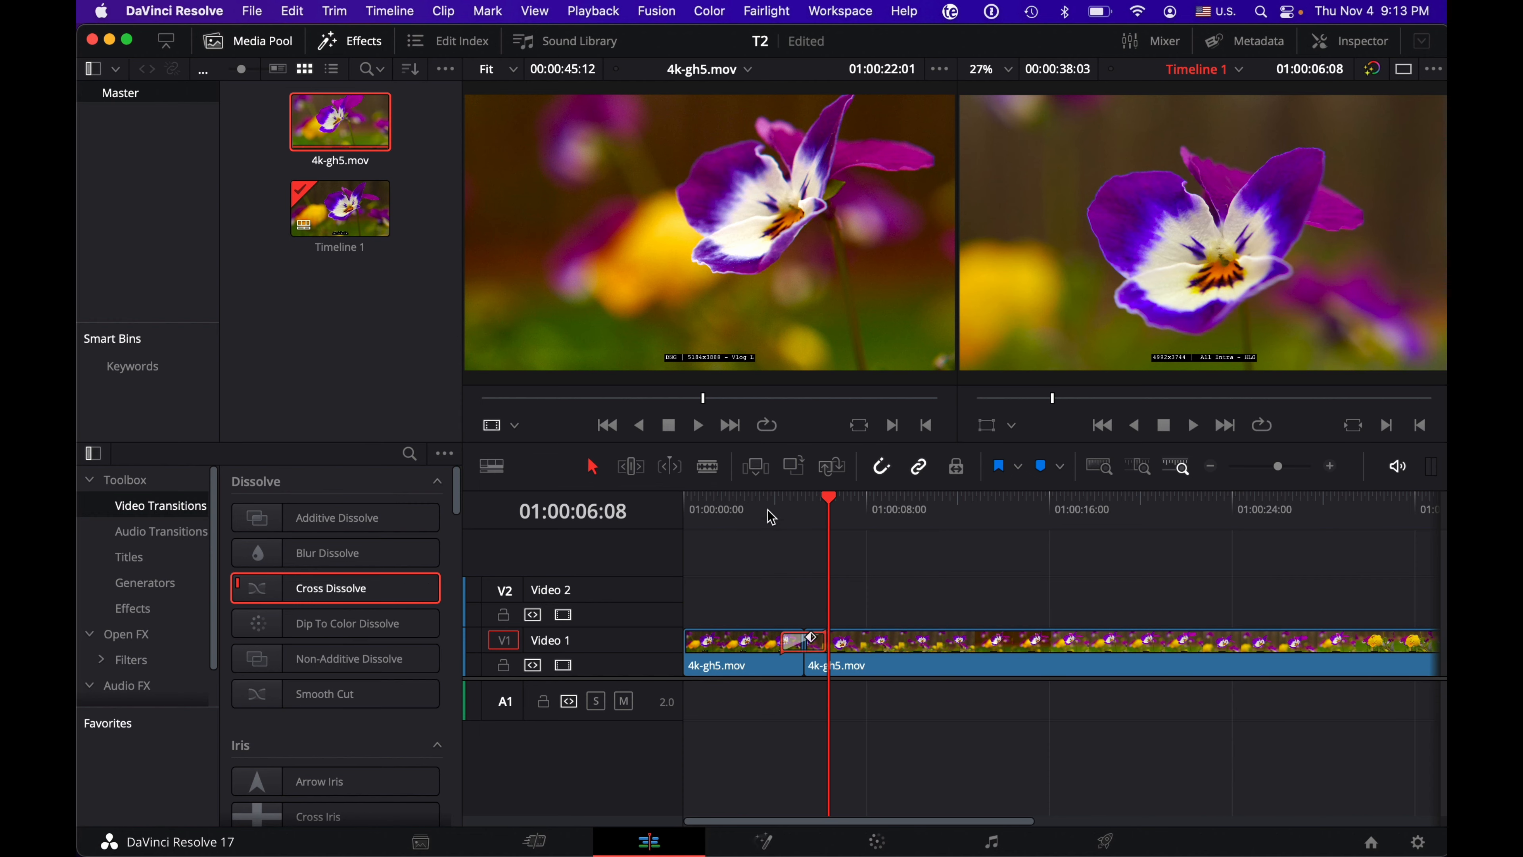
pyautogui.click(769, 506)
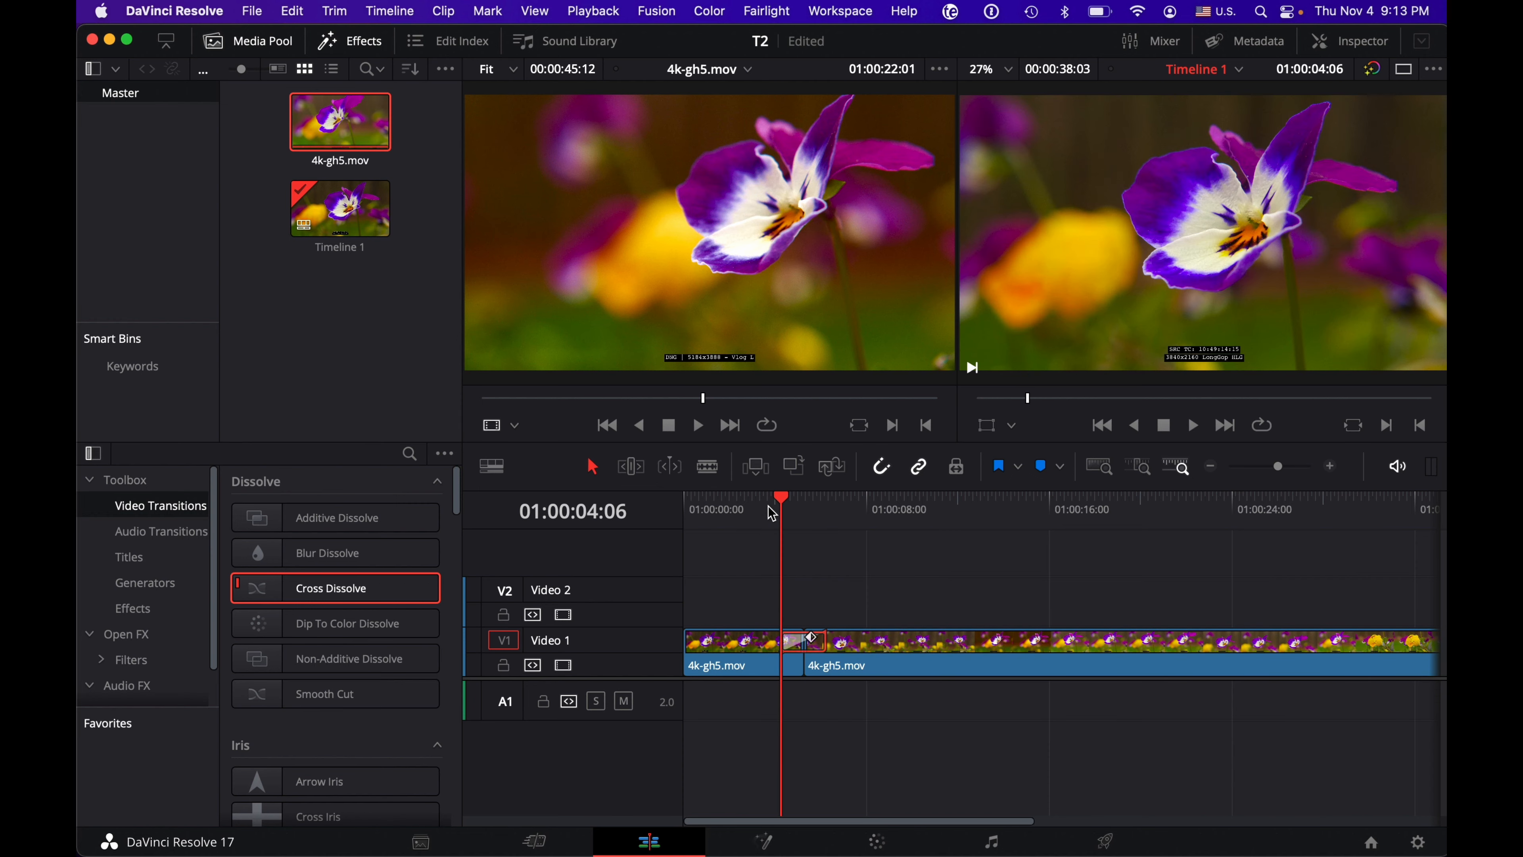
pyautogui.press('space')
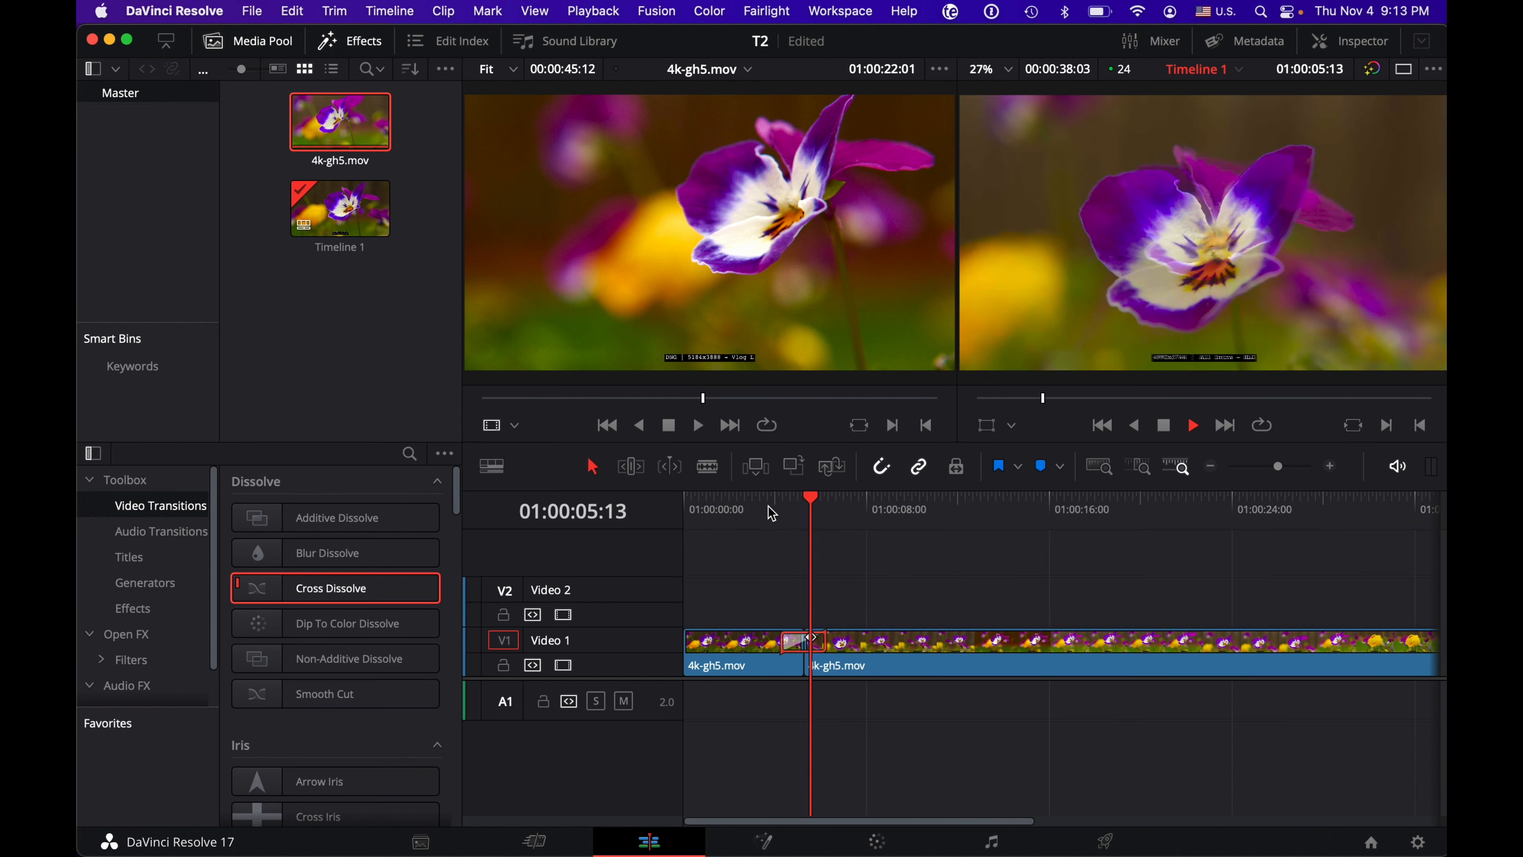
pyautogui.press('space')
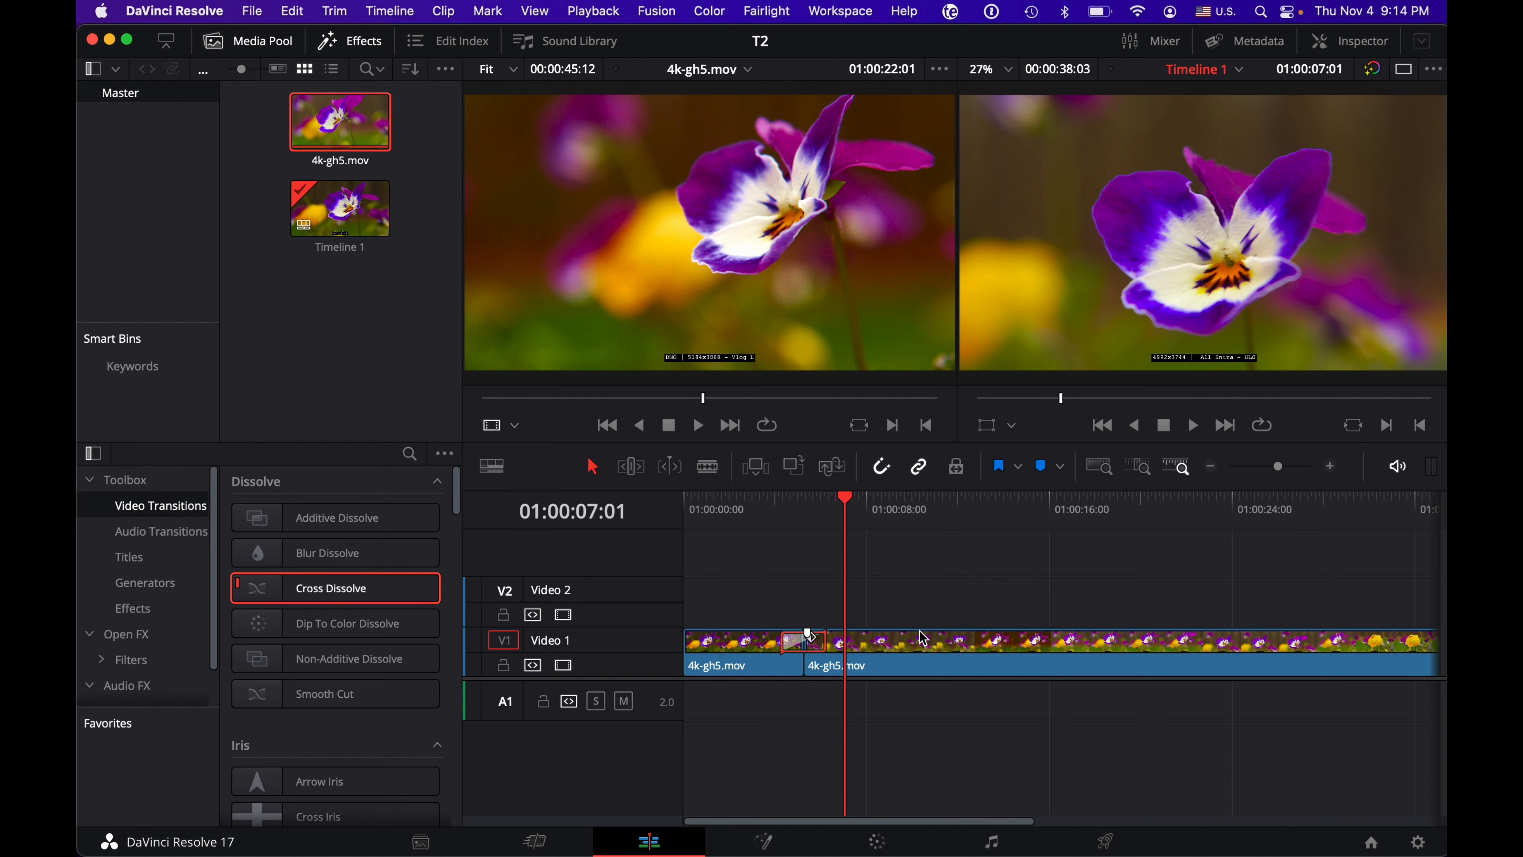
# Step: Open the second timeline clip in the source viewer and set its in point to 01:00:09:00 and out point to 01:00:30:20
pyautogui.doubleClick(905, 650)
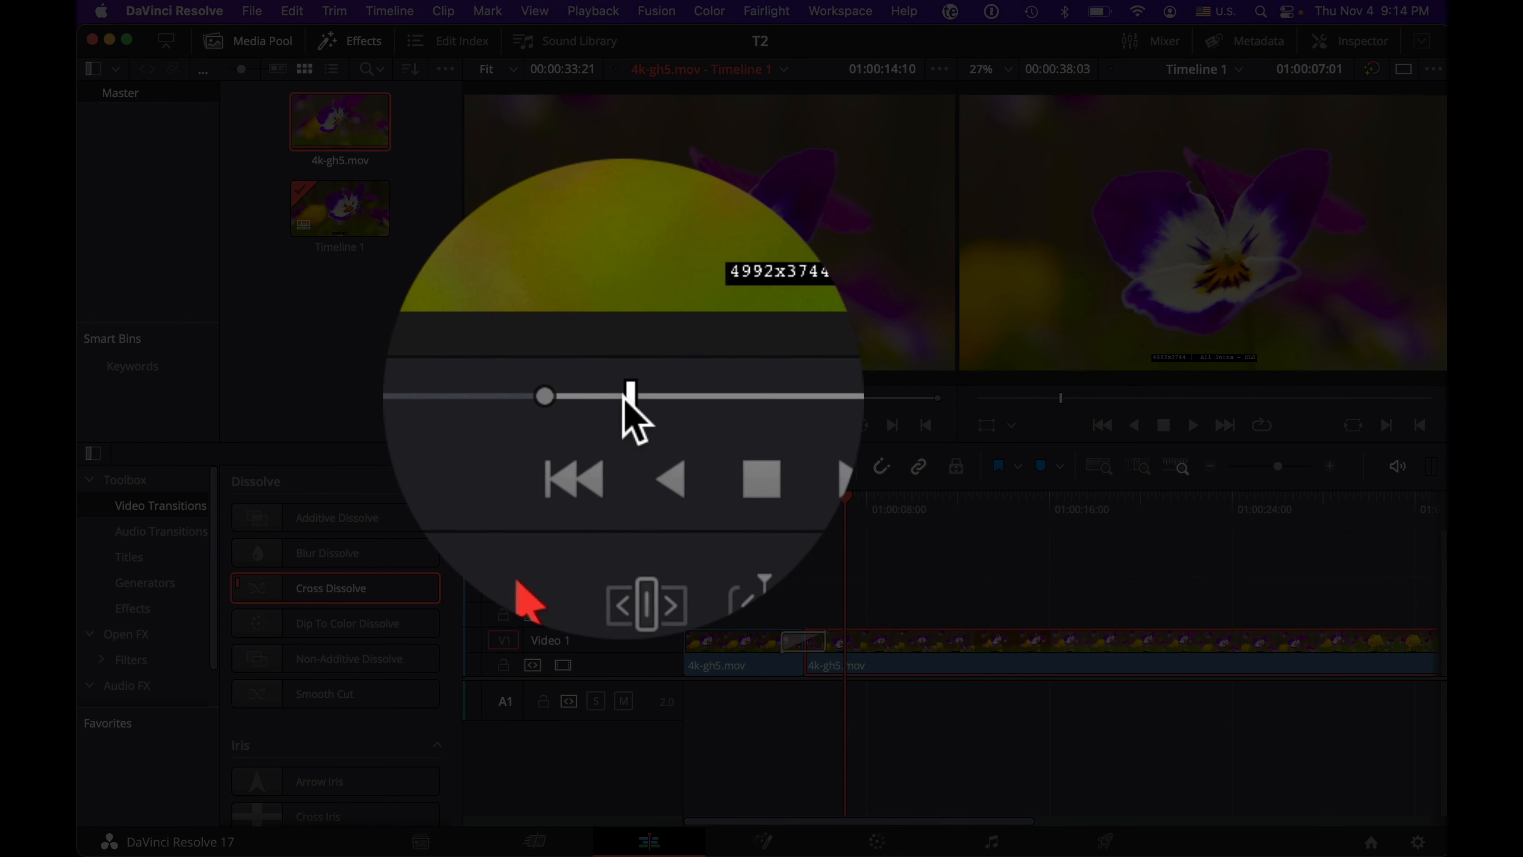
pyautogui.moveTo(625, 397); pyautogui.dragTo(570, 420)
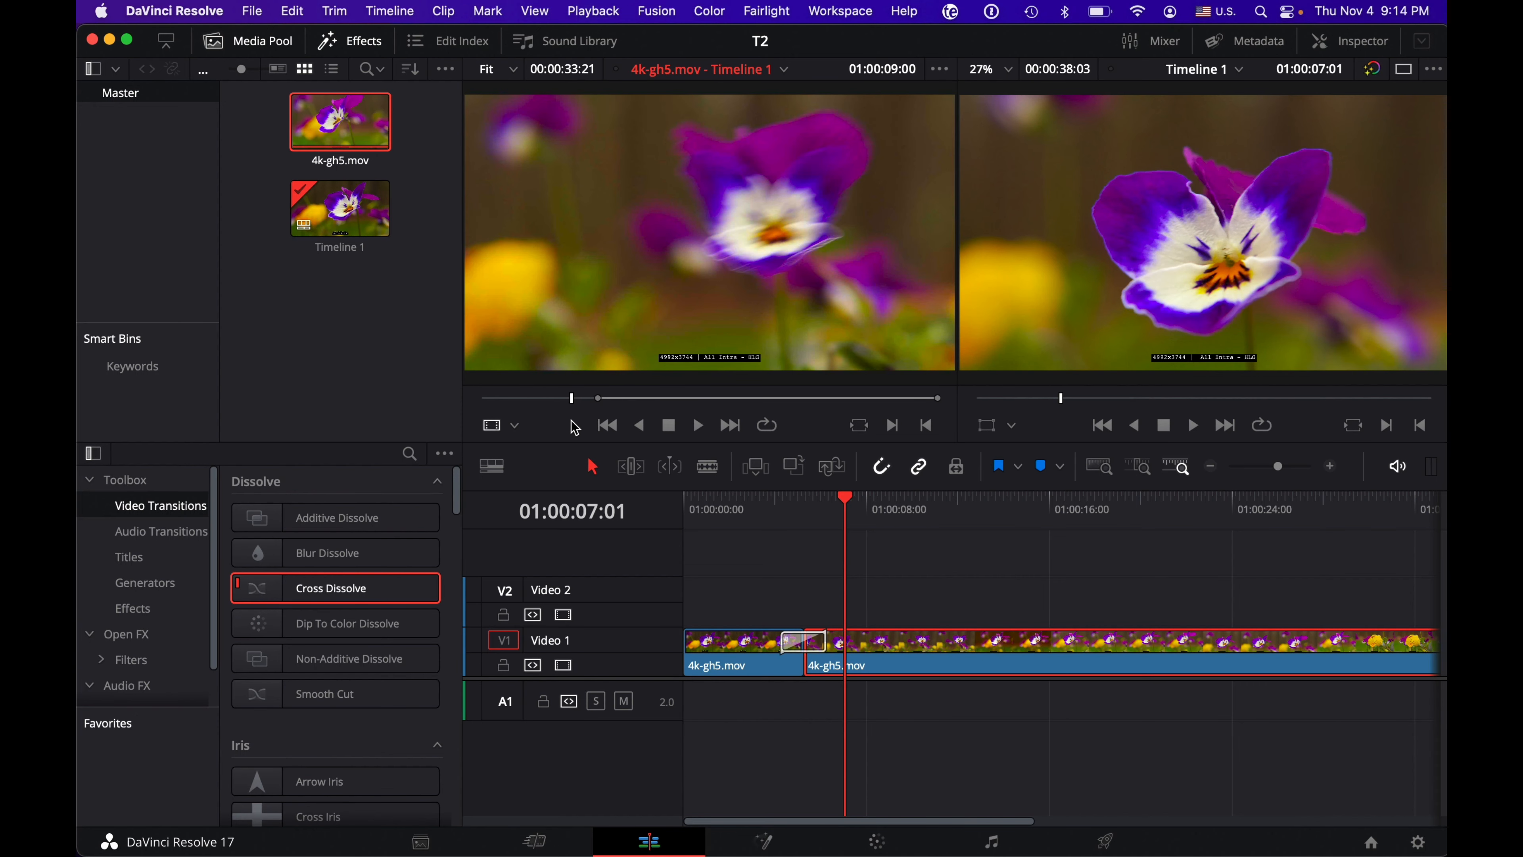
pyautogui.press('i')
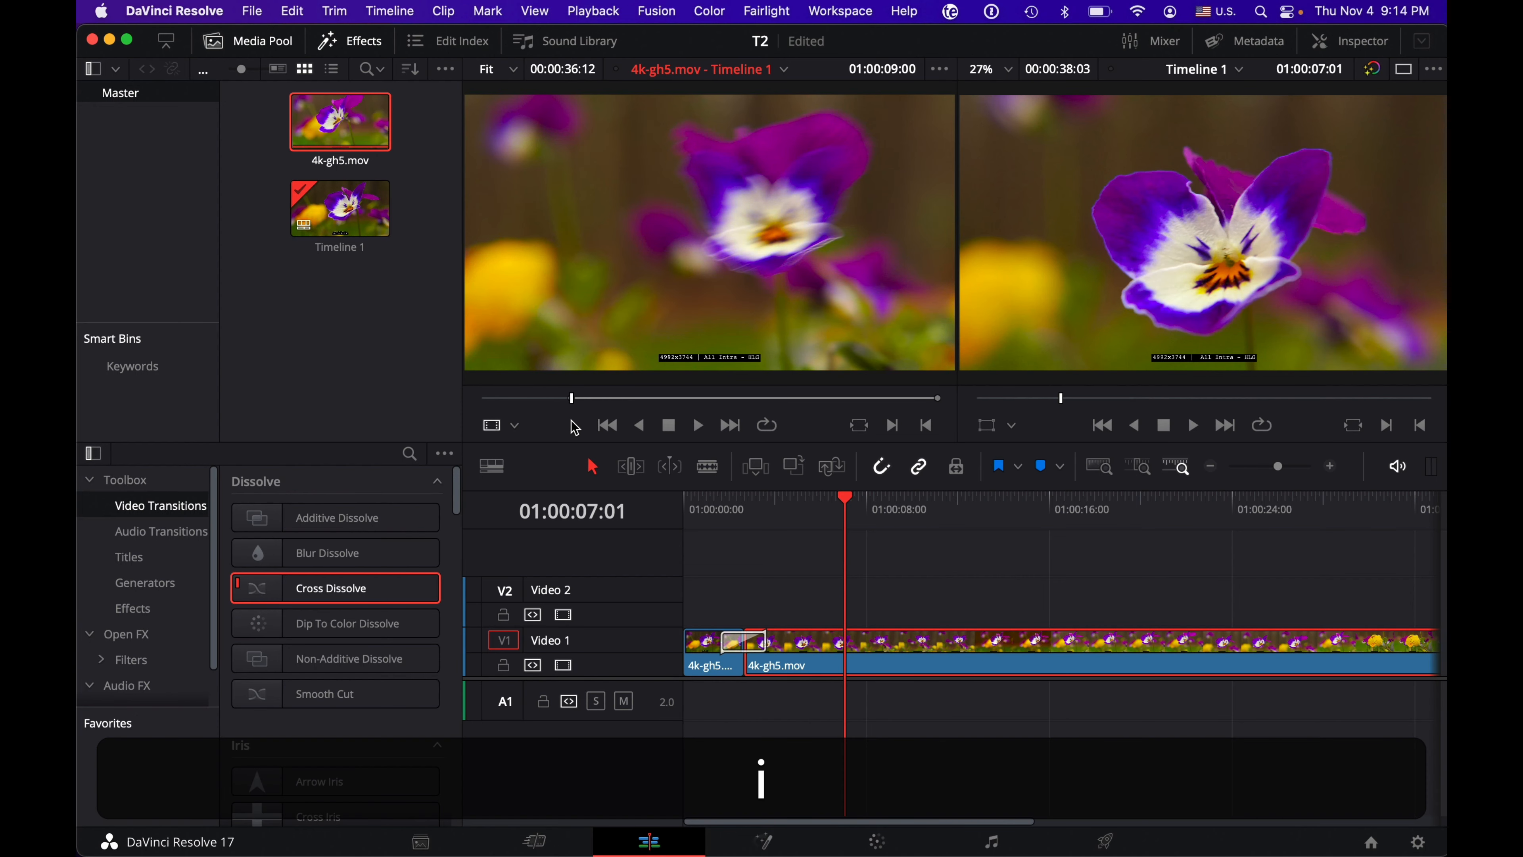
pyautogui.click(791, 398)
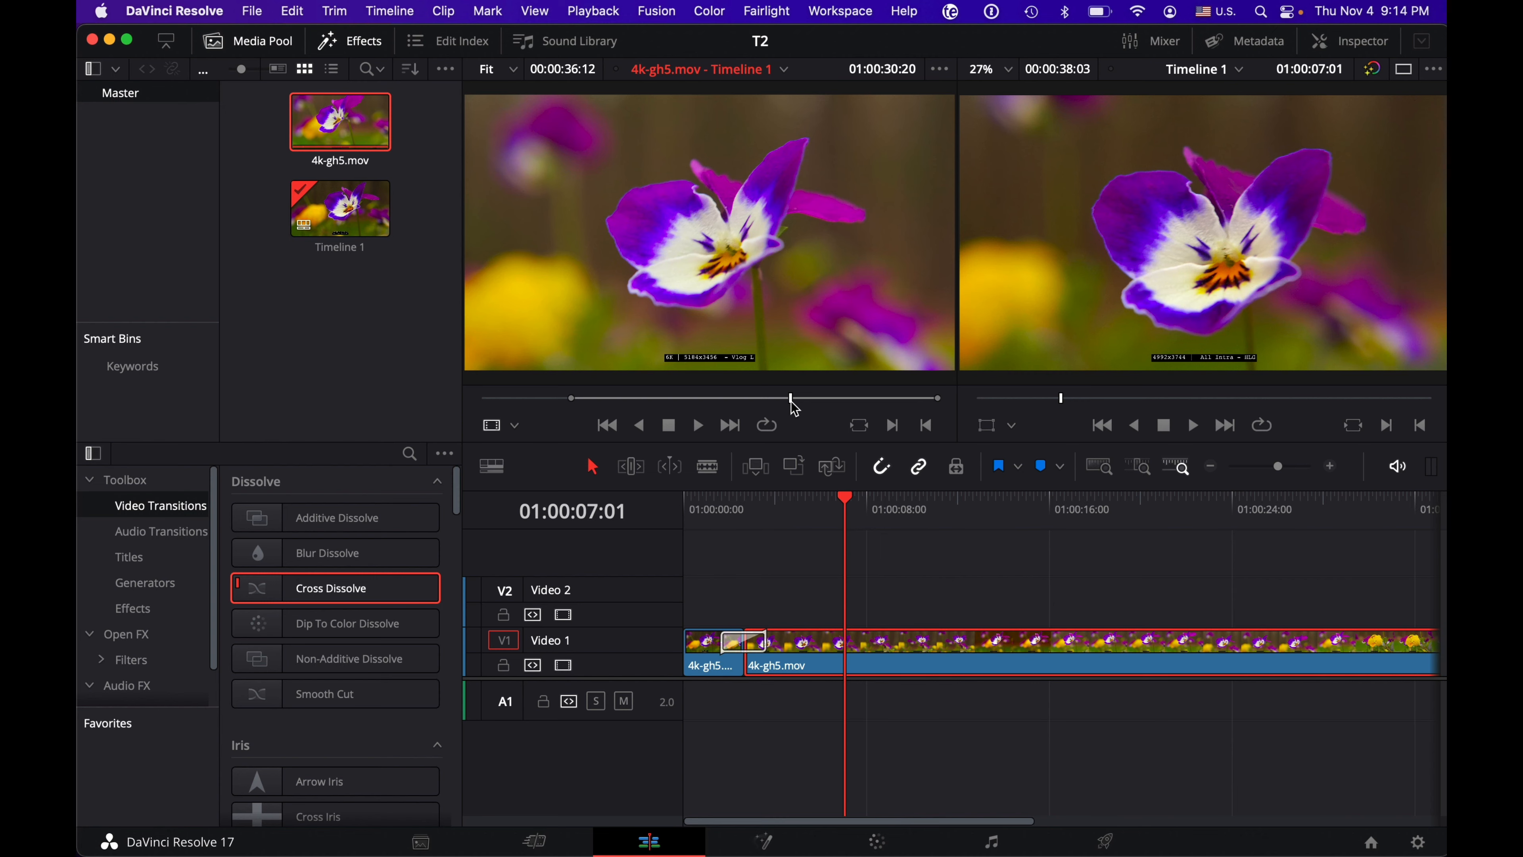
pyautogui.press('o')
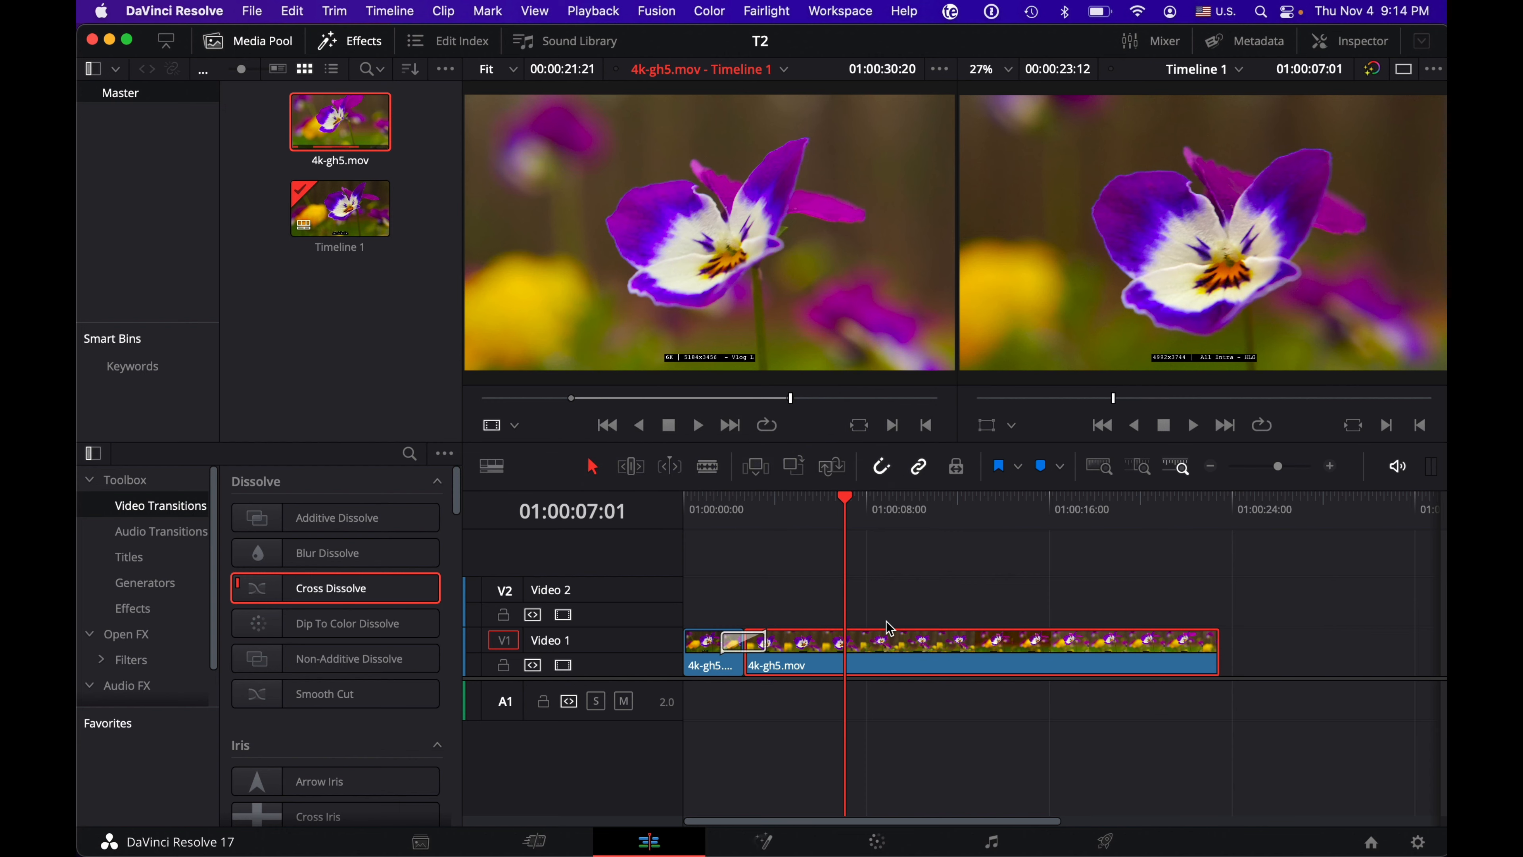
pyautogui.moveTo(881, 646)
pyautogui.mouseDown()
pyautogui.moveTo(928, 648)
pyautogui.moveTo(881, 646)
pyautogui.mouseUp()
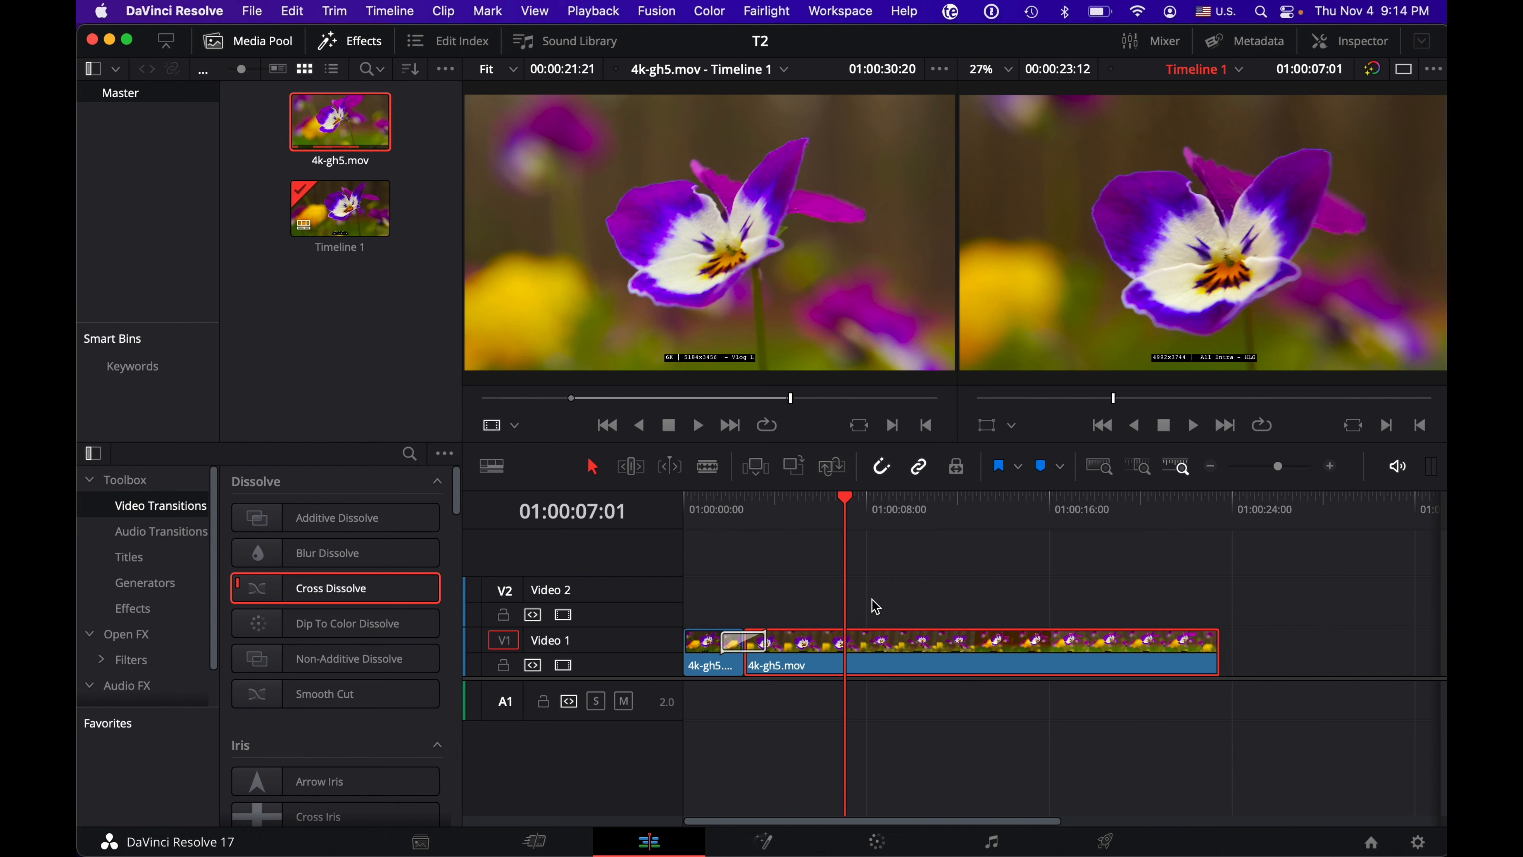
# Step: Add a Left Lower Third title on Video 2 at the timeline's start, view it at 01:00:01:15, and select it
pyautogui.click(141, 562)
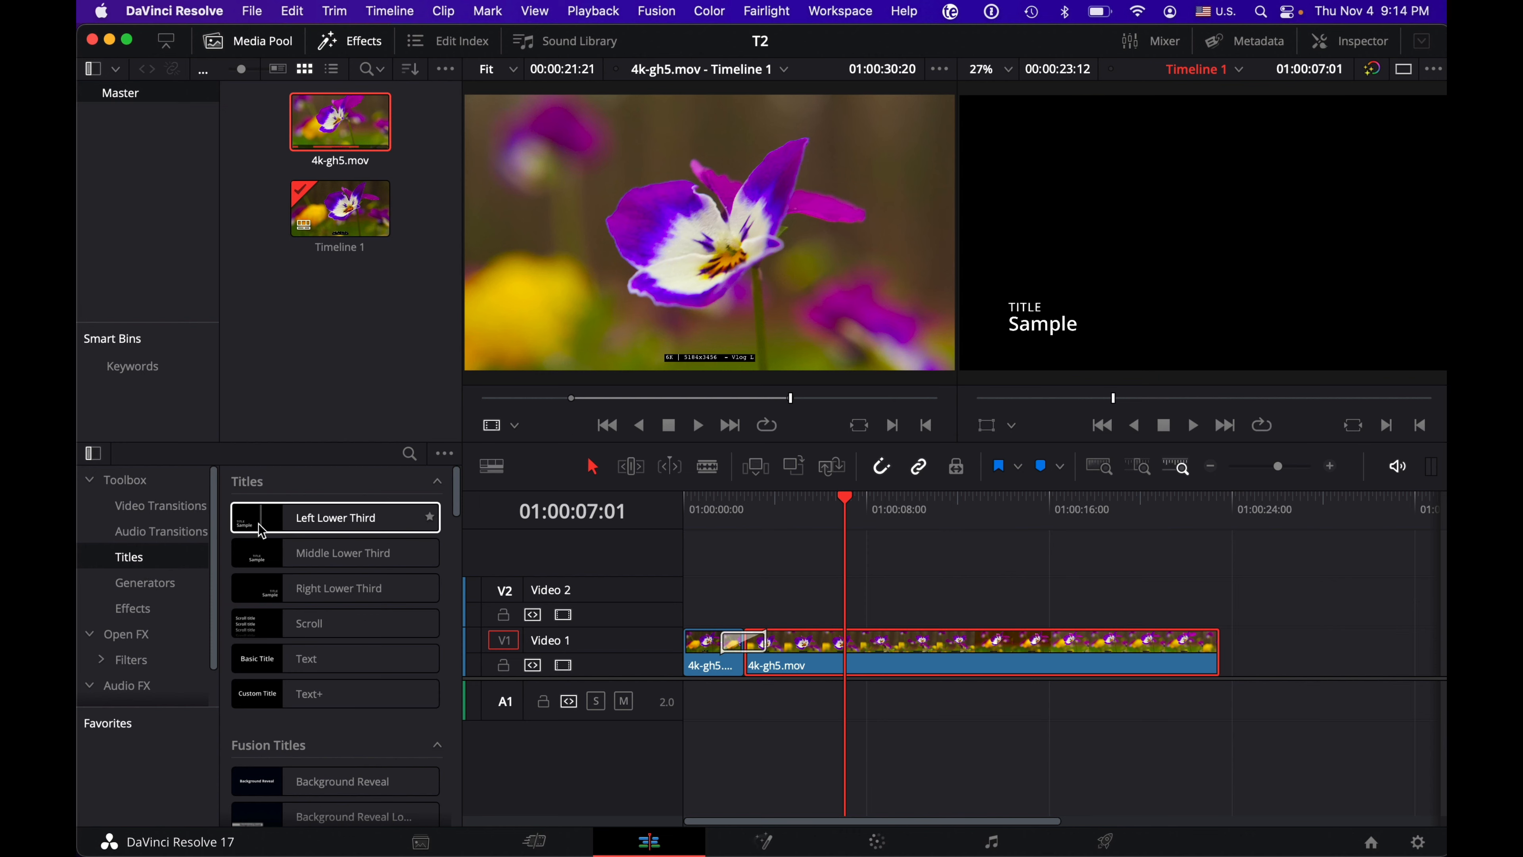
pyautogui.moveTo(268, 532); pyautogui.dragTo(722, 514)
pyautogui.click(723, 514)
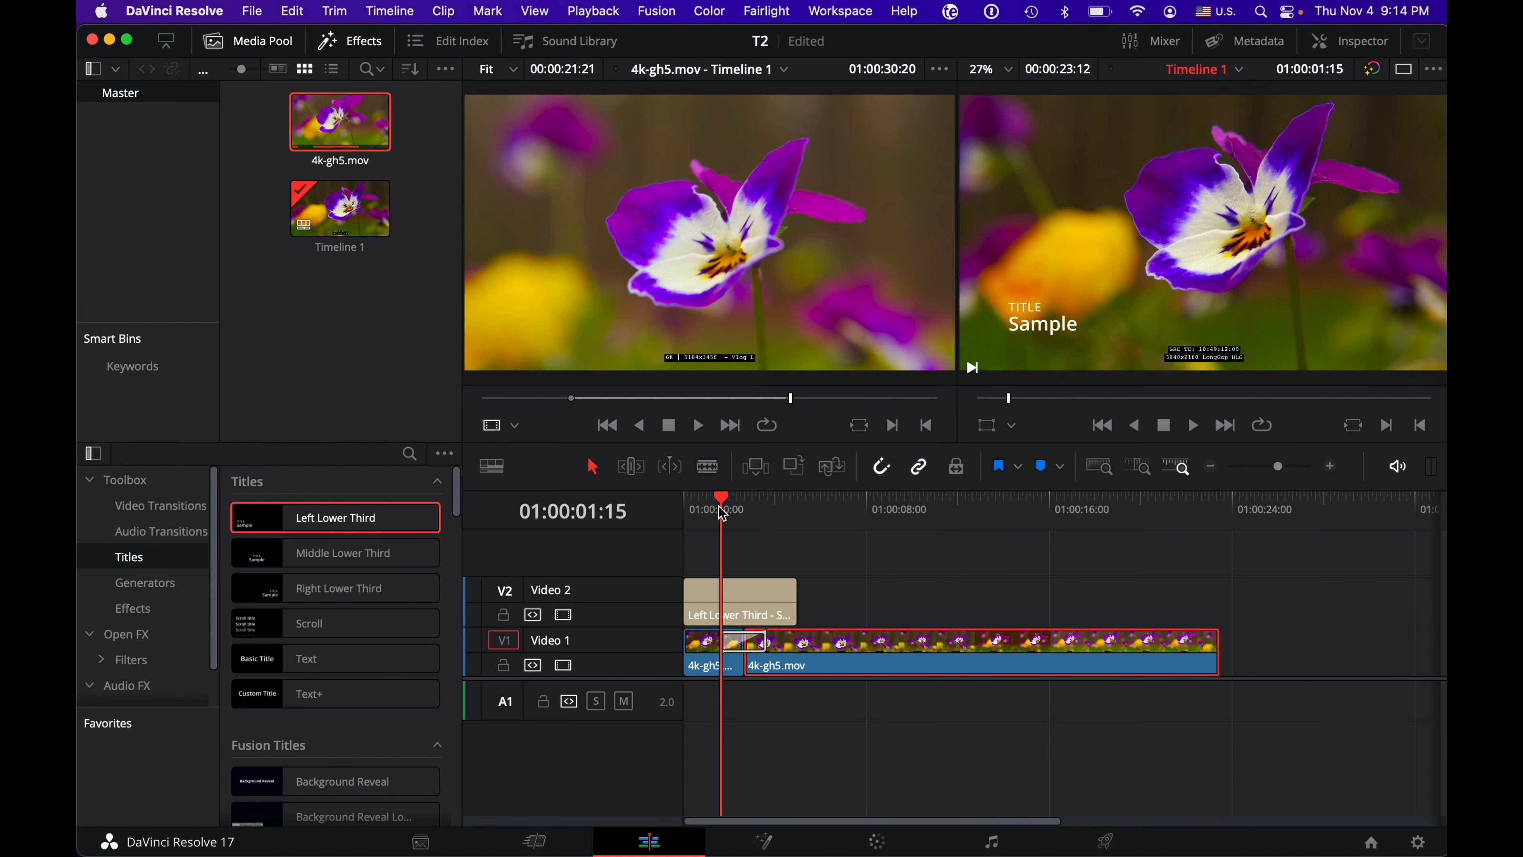
pyautogui.click(751, 595)
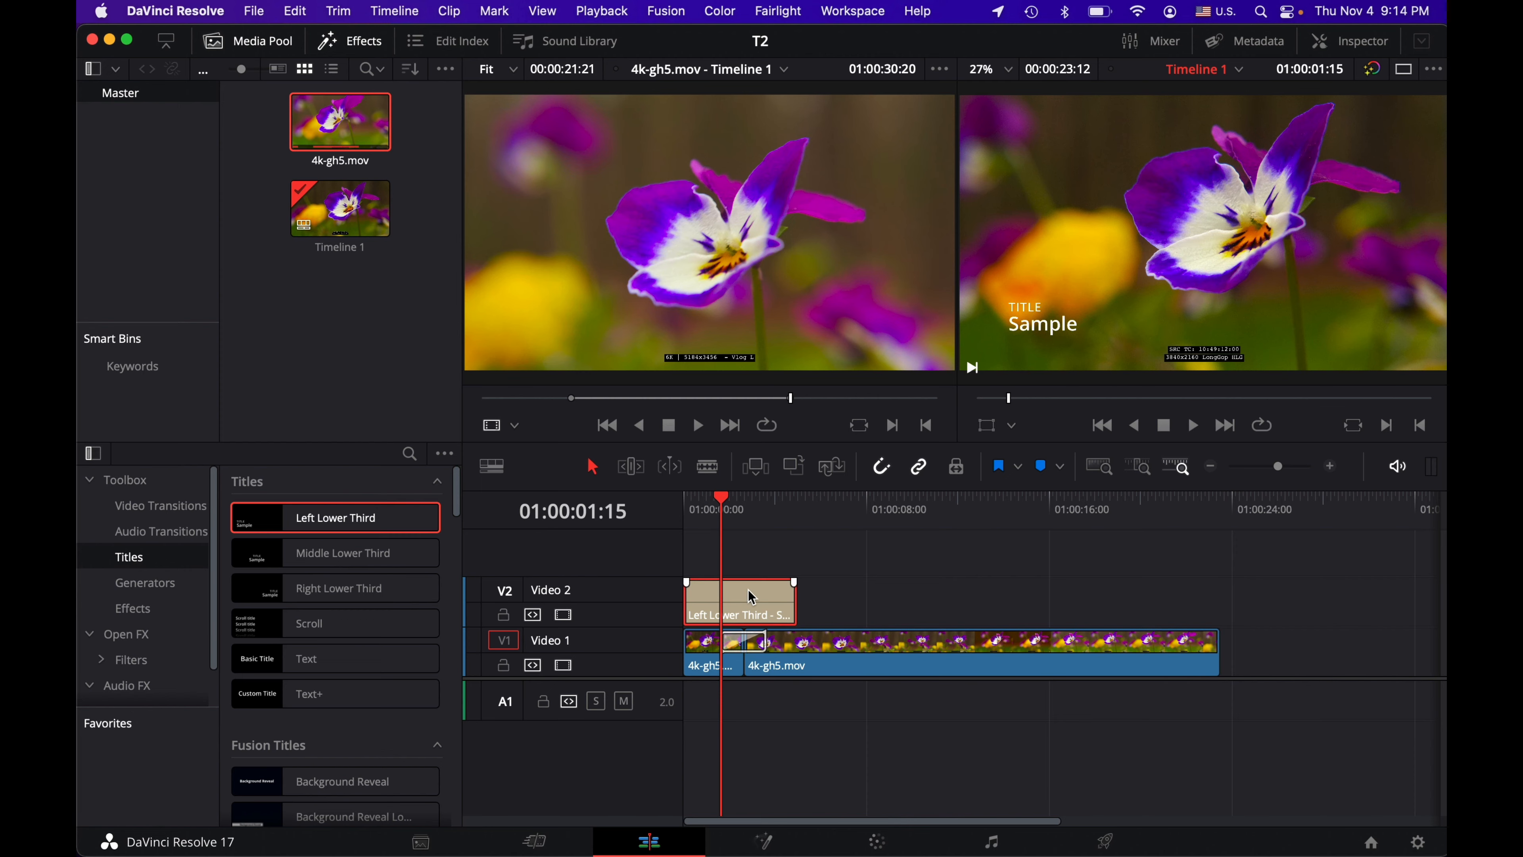
# Step: Open the Left Lower Third title's properties and replace the TITLE text with "Beautiful"
pyautogui.click(1352, 42)
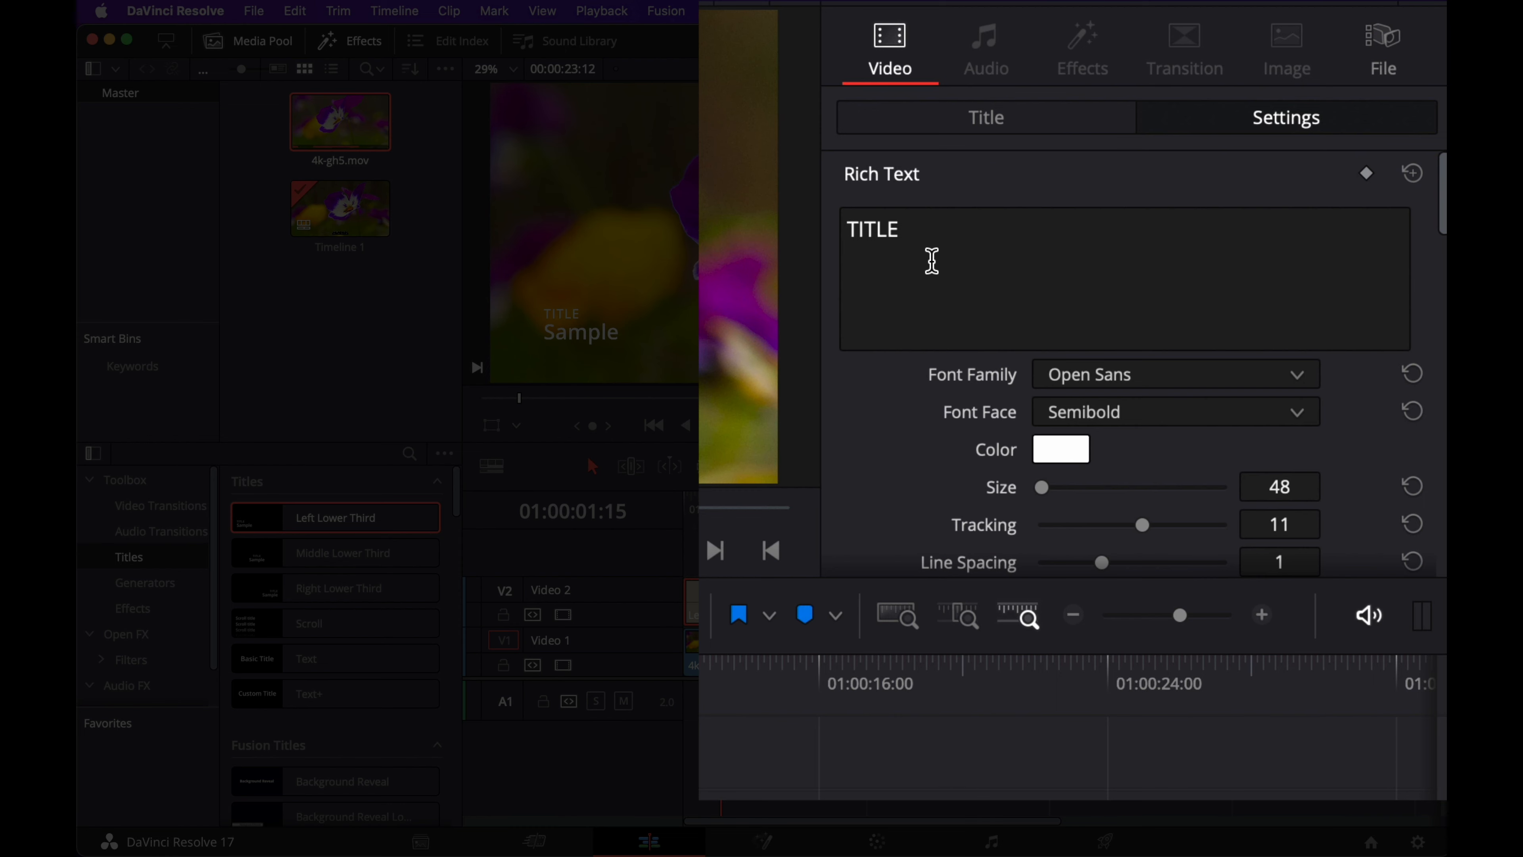
pyautogui.doubleClick(905, 246)
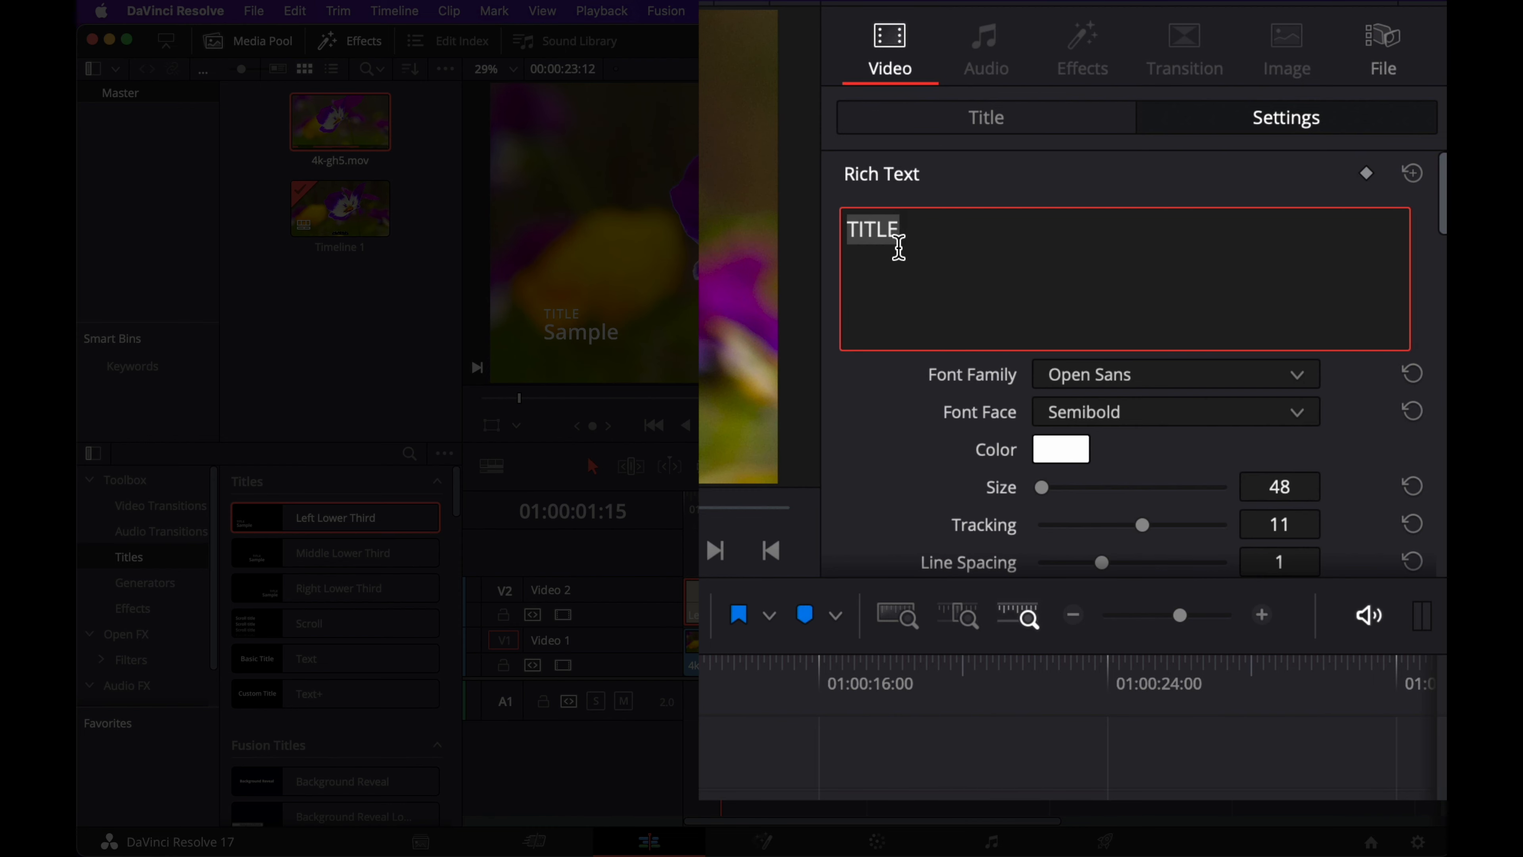
pyautogui.write('B')
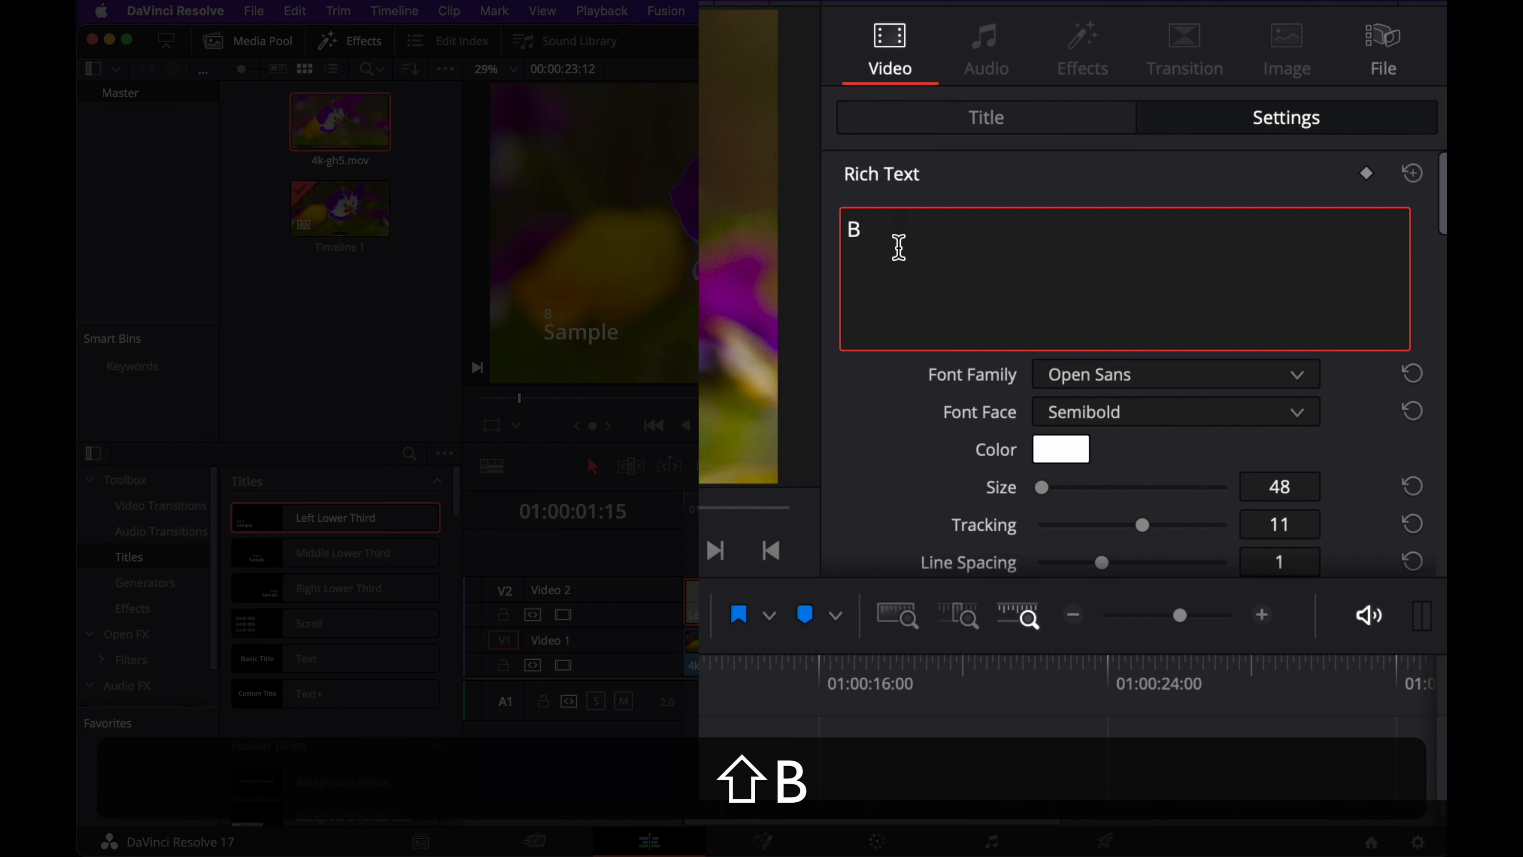
pyautogui.write('eautiful')
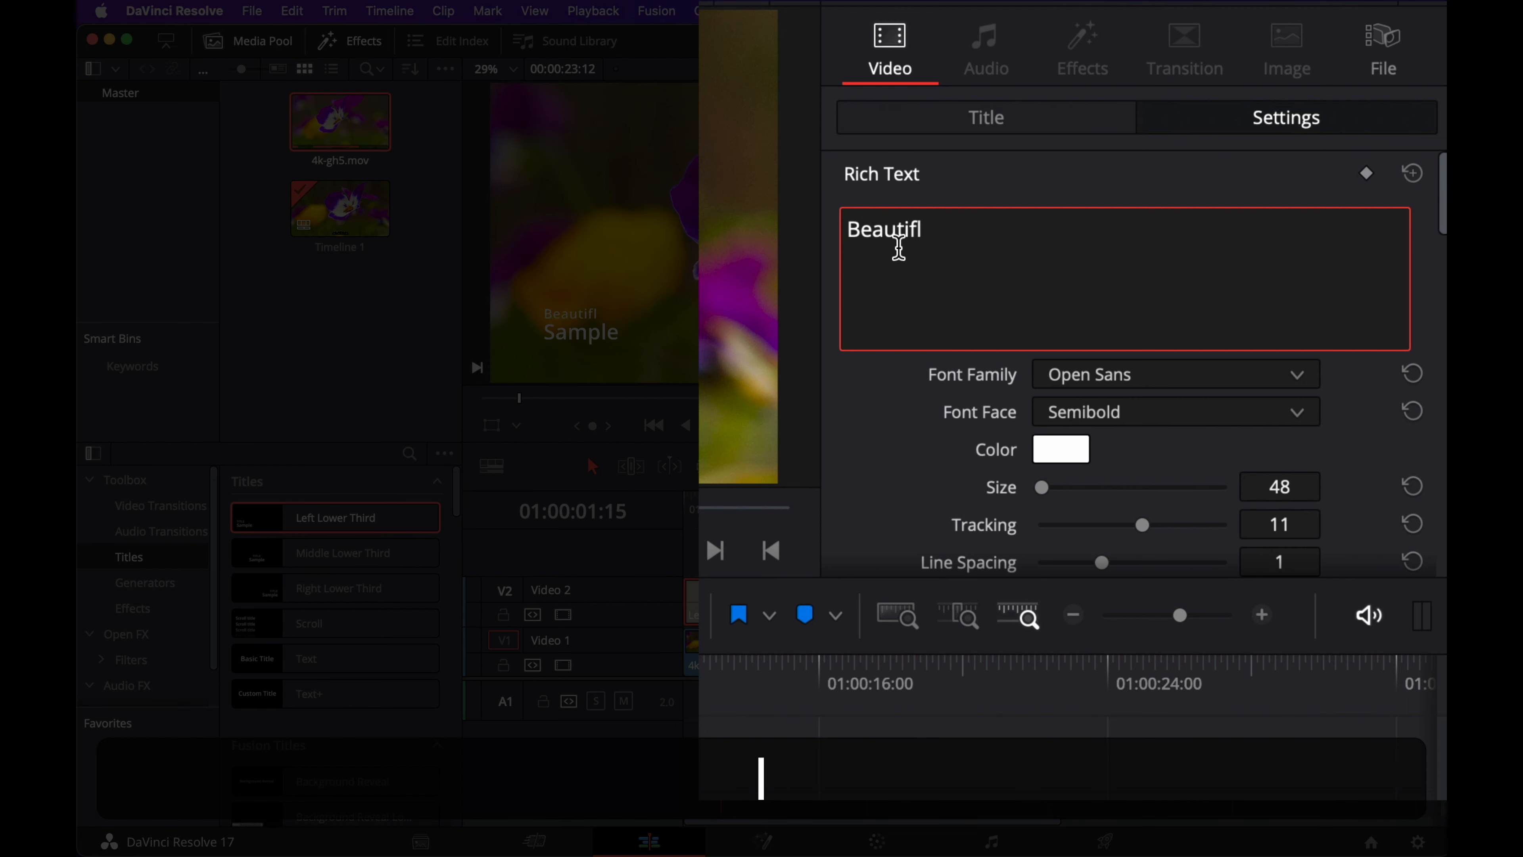
pyautogui.press('BackSpace')
pyautogui.write('ul')
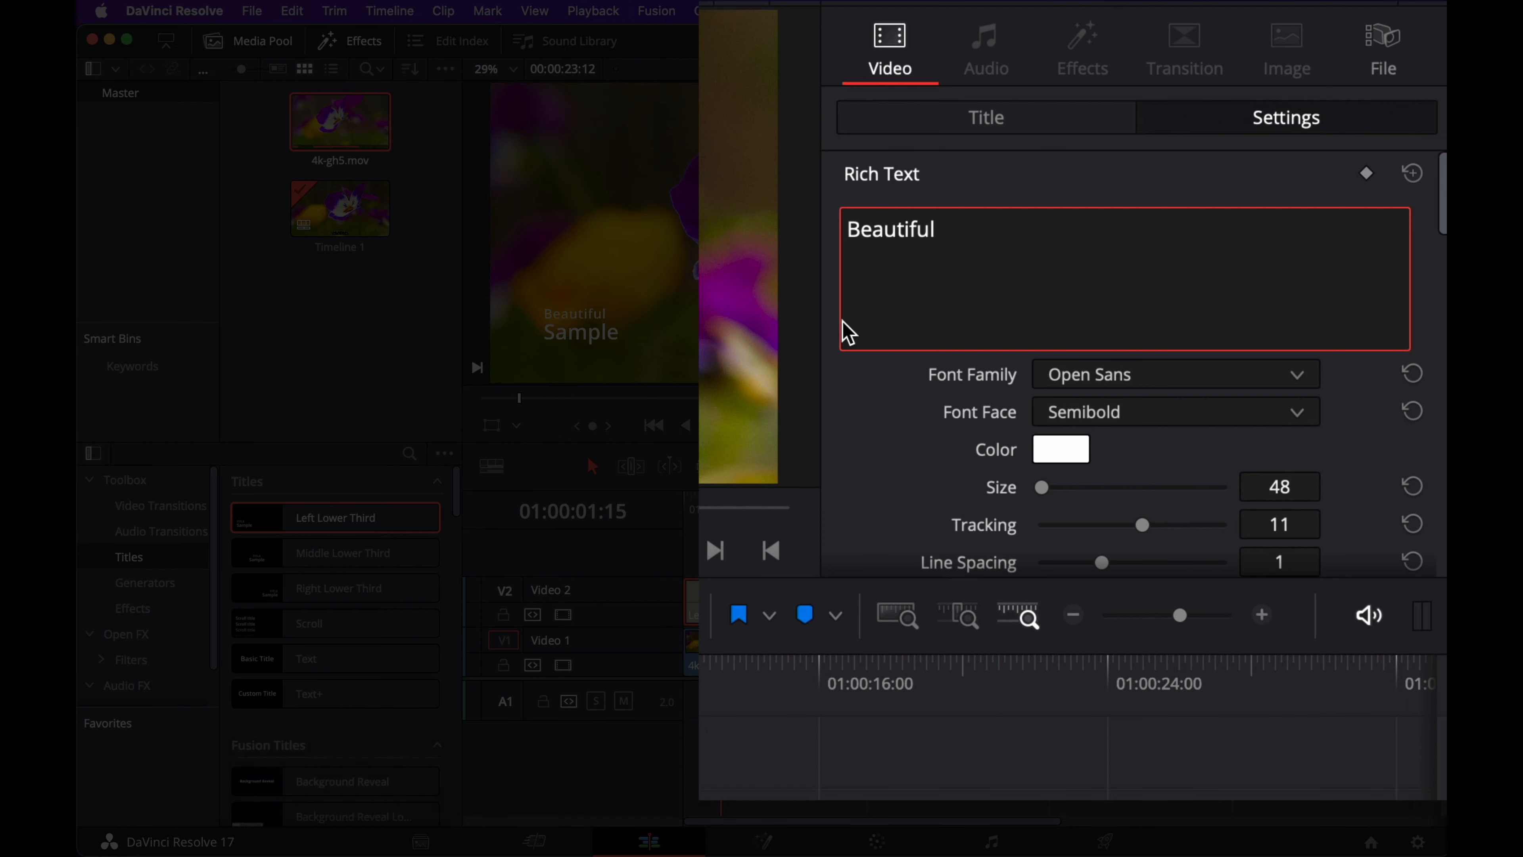
# Step: Replace the title's second text line, "Sample", with "Flower"
pyautogui.scroll(-3, 968, 299)
pyautogui.scroll(-5, 967, 298)
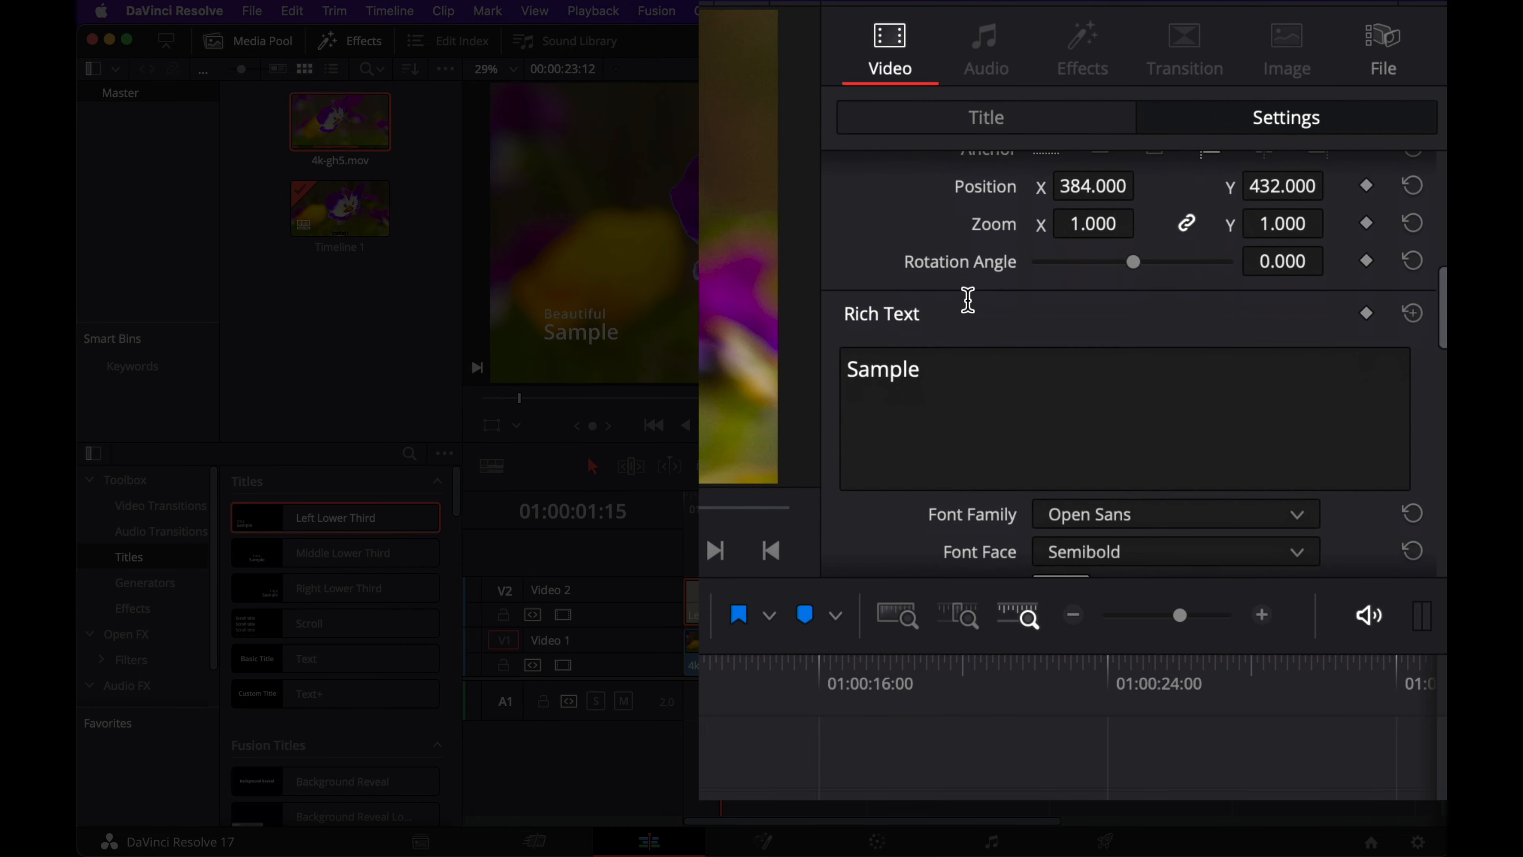
pyautogui.doubleClick(897, 374)
pyautogui.write('Flower')
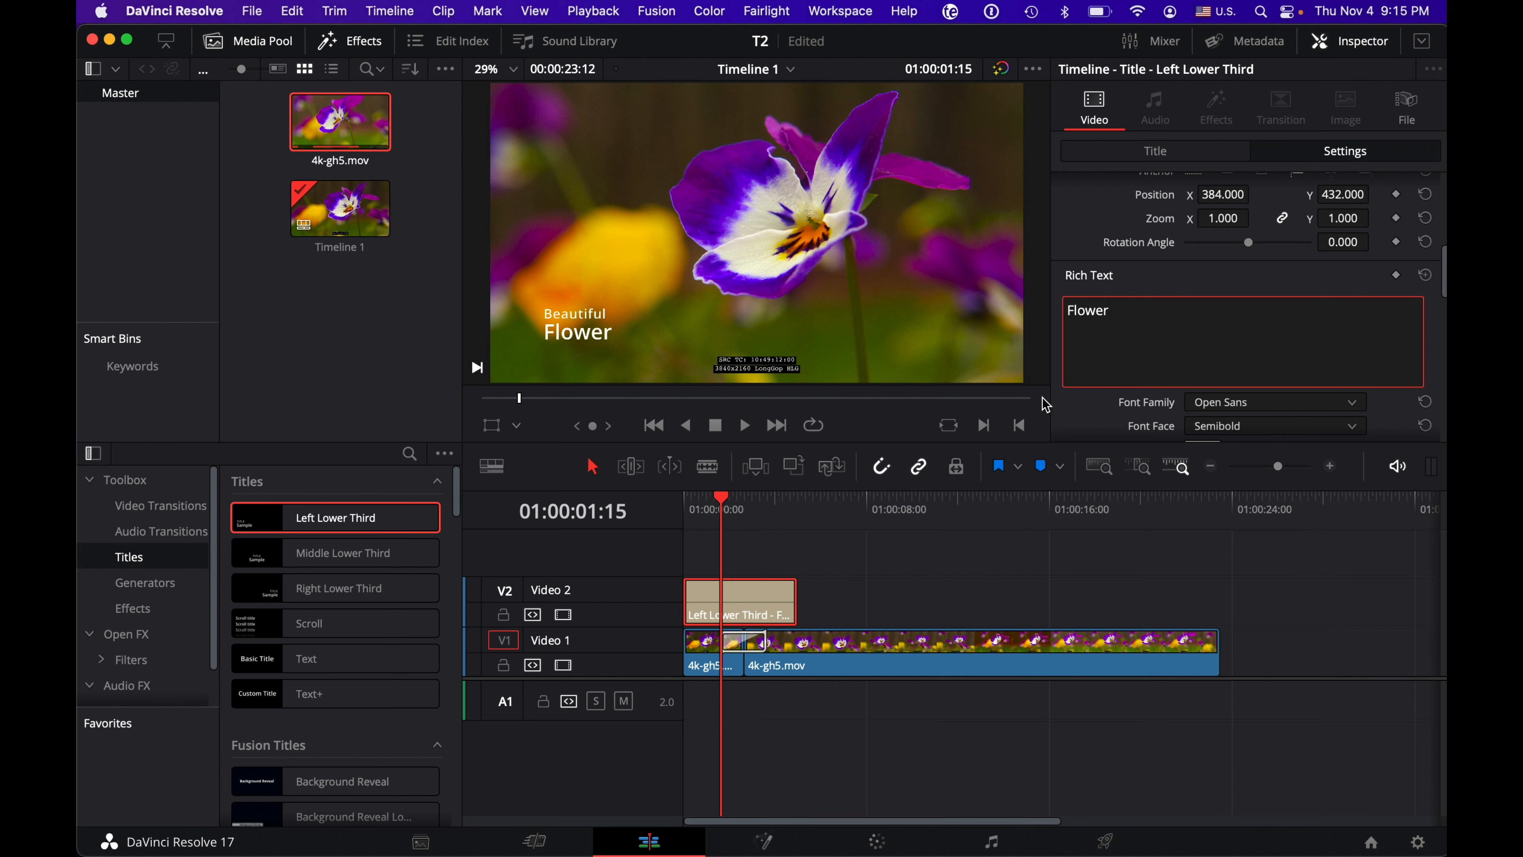
pyautogui.click(1059, 401)
# Step: Set the "Beautiful" line's font size to 134 and its tracking to -14
pyautogui.scroll(6, 1204, 320)
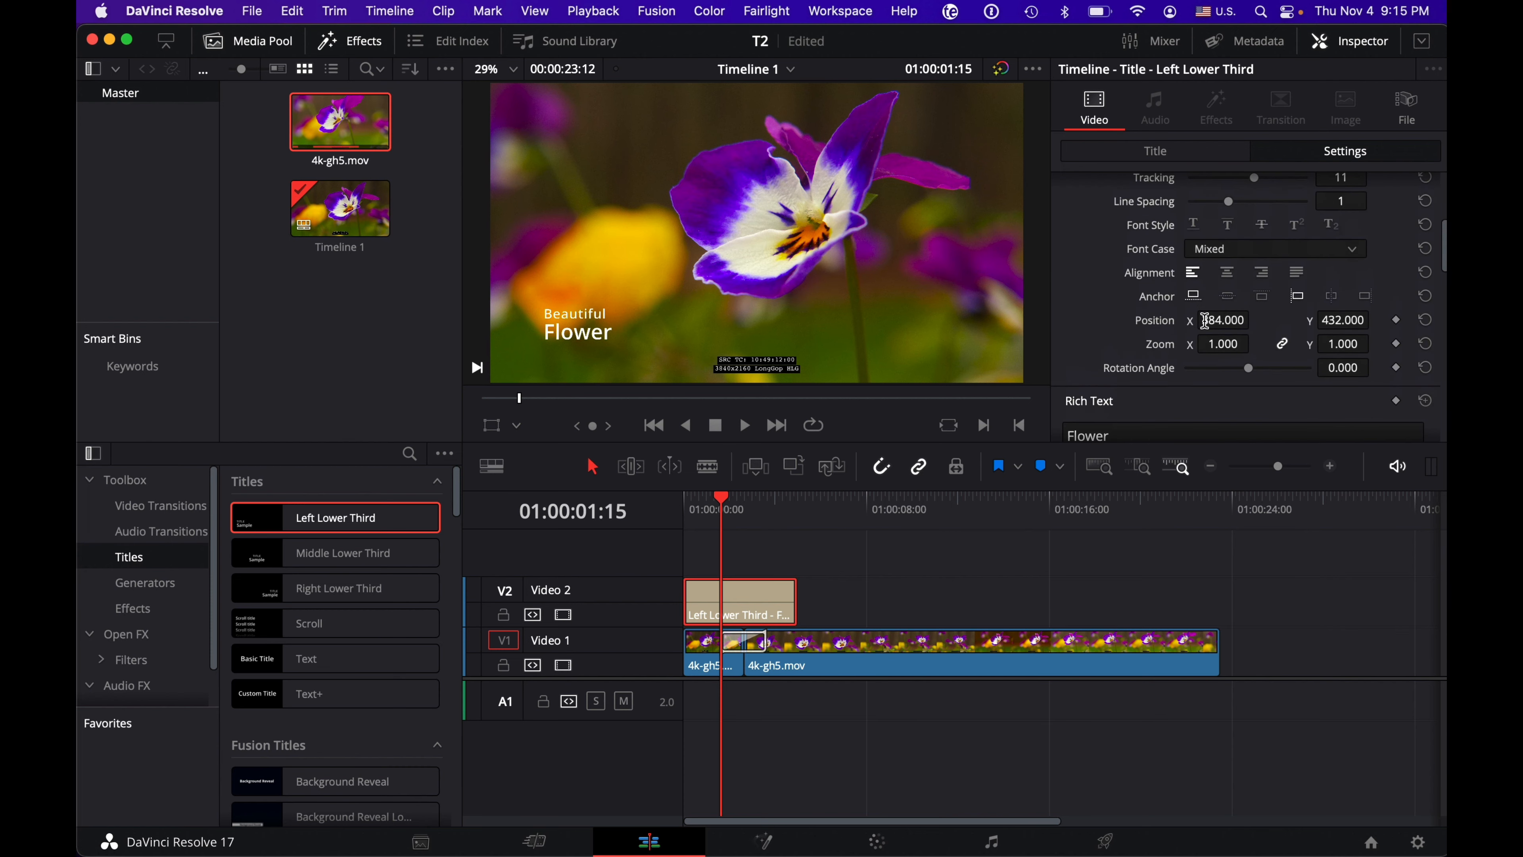
pyautogui.scroll(2, 1204, 321)
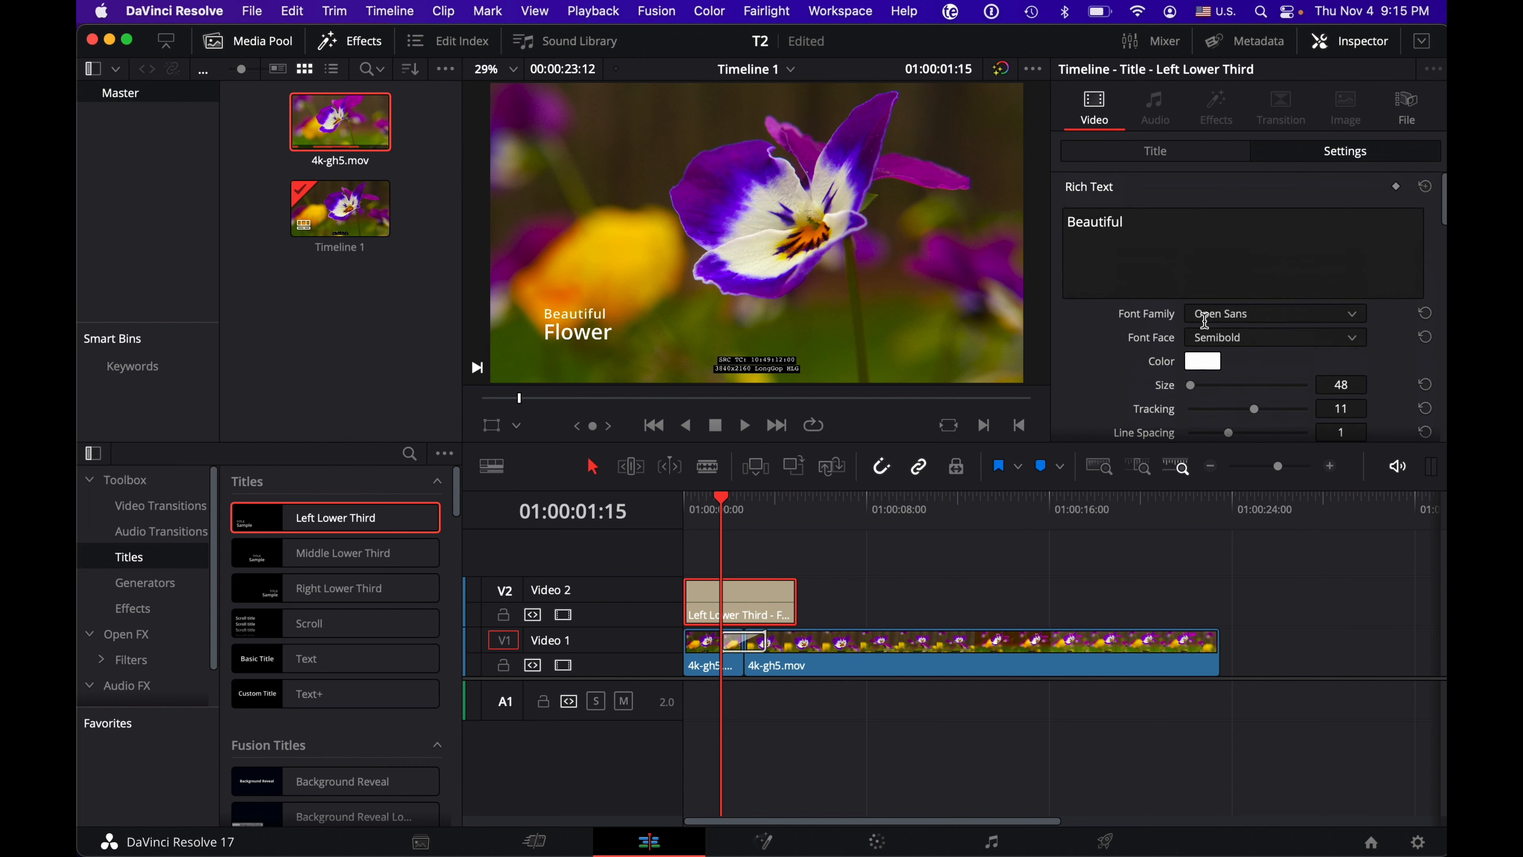
pyautogui.scroll(-2, 1205, 320)
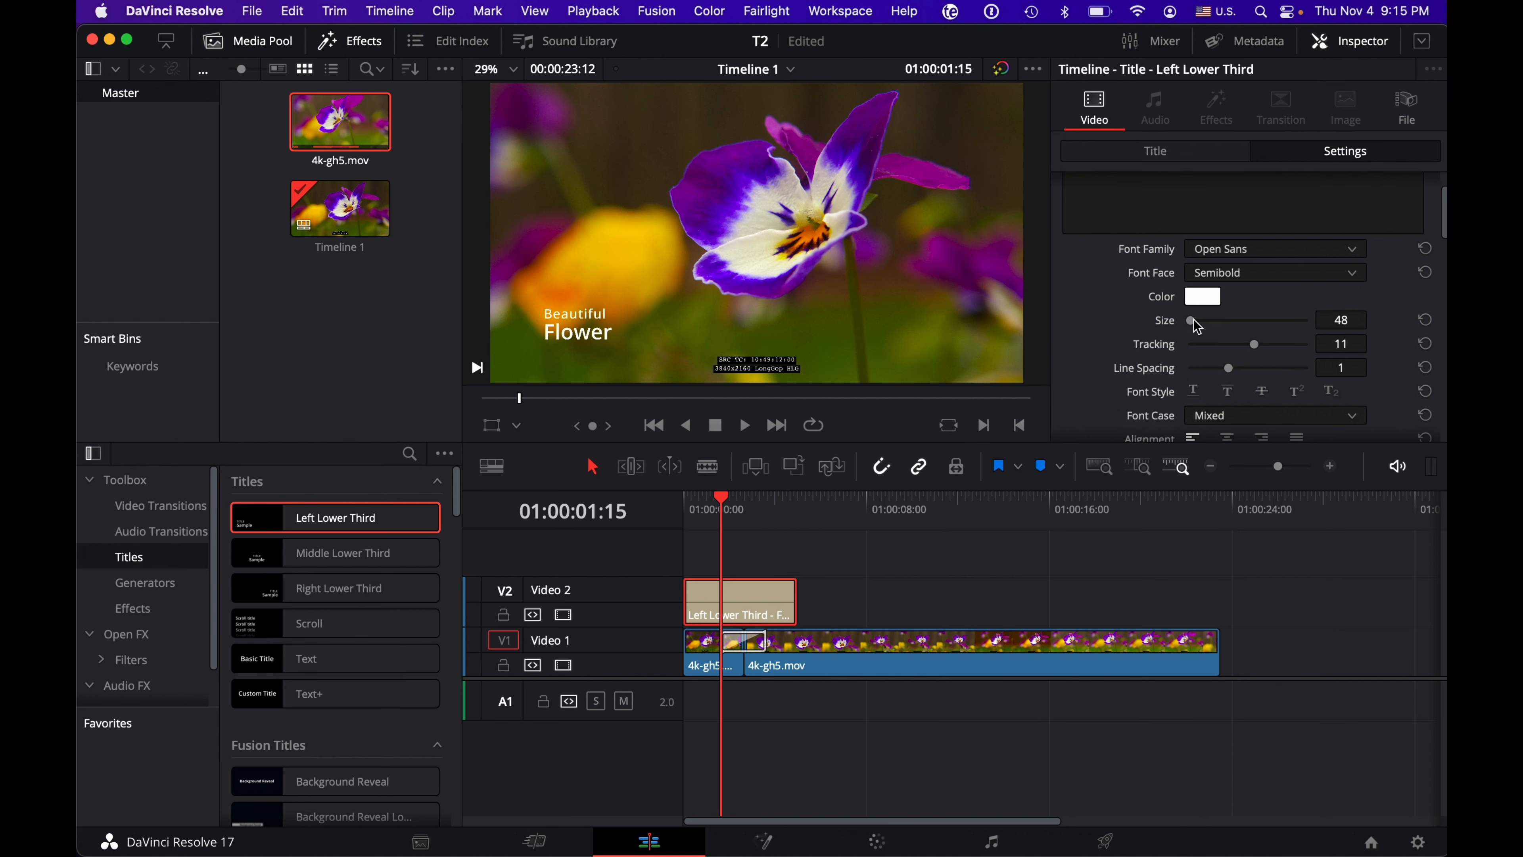
pyautogui.moveTo(1194, 324); pyautogui.dragTo(1240, 350)
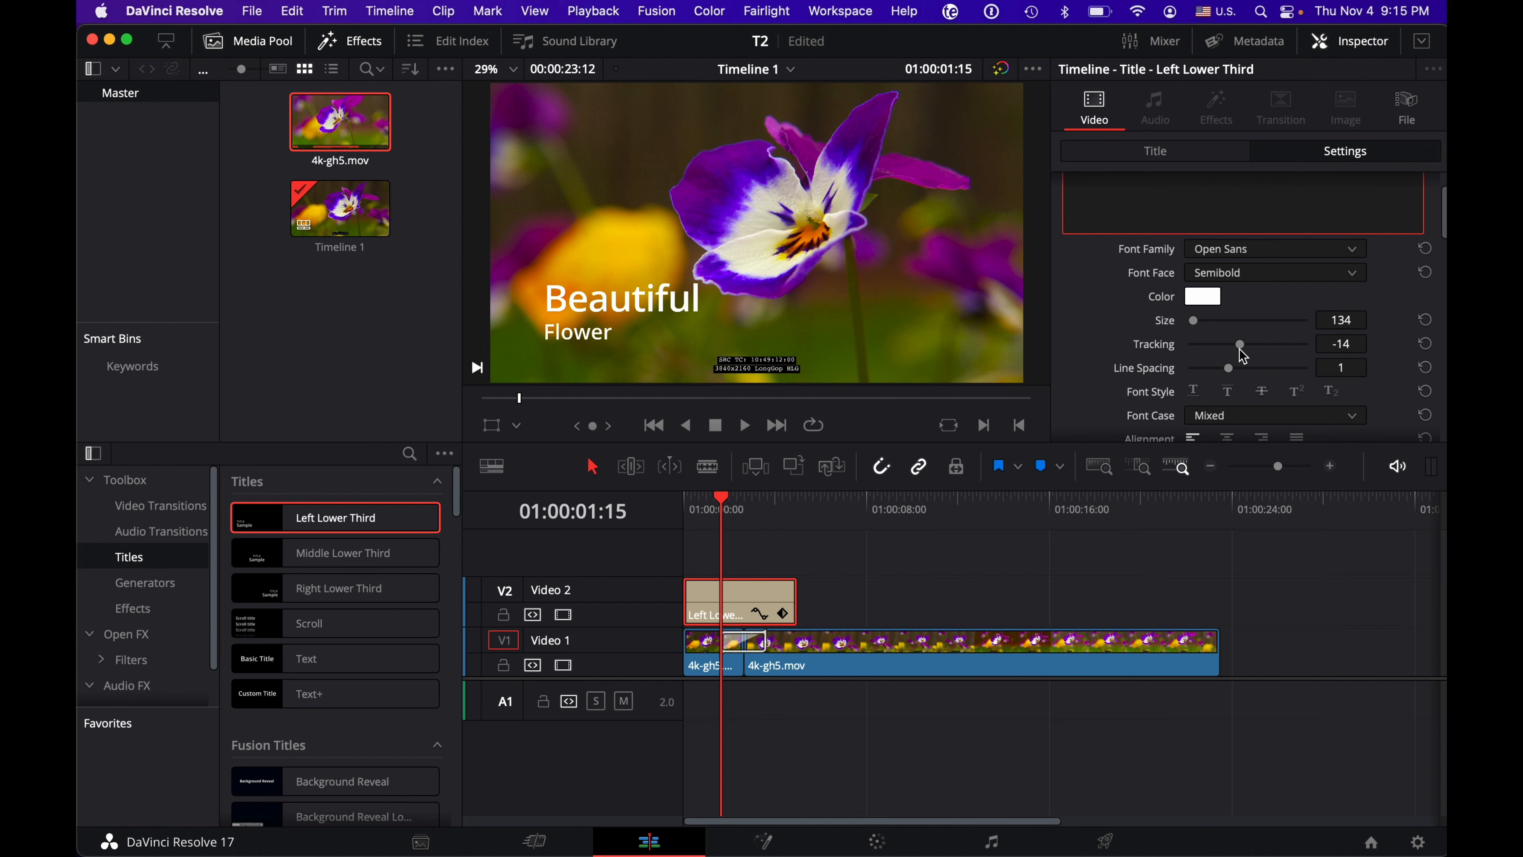
# Step: Look through the remaining formatting and position options of both text lines, down to the Stroke section
pyautogui.click(1098, 391)
pyautogui.scroll(-5, 1101, 396)
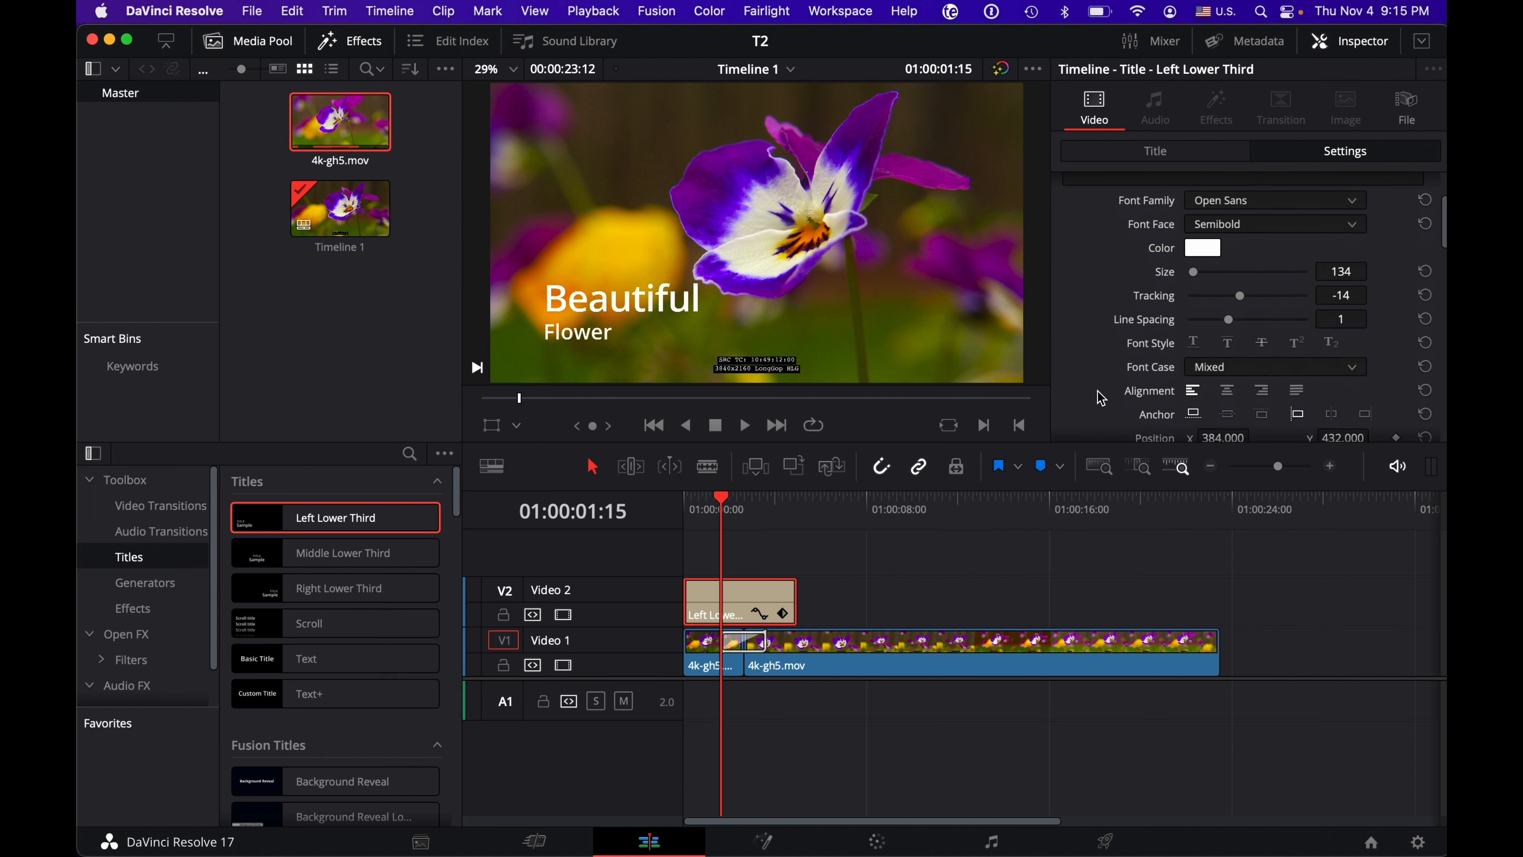
pyautogui.scroll(-3, 1101, 397)
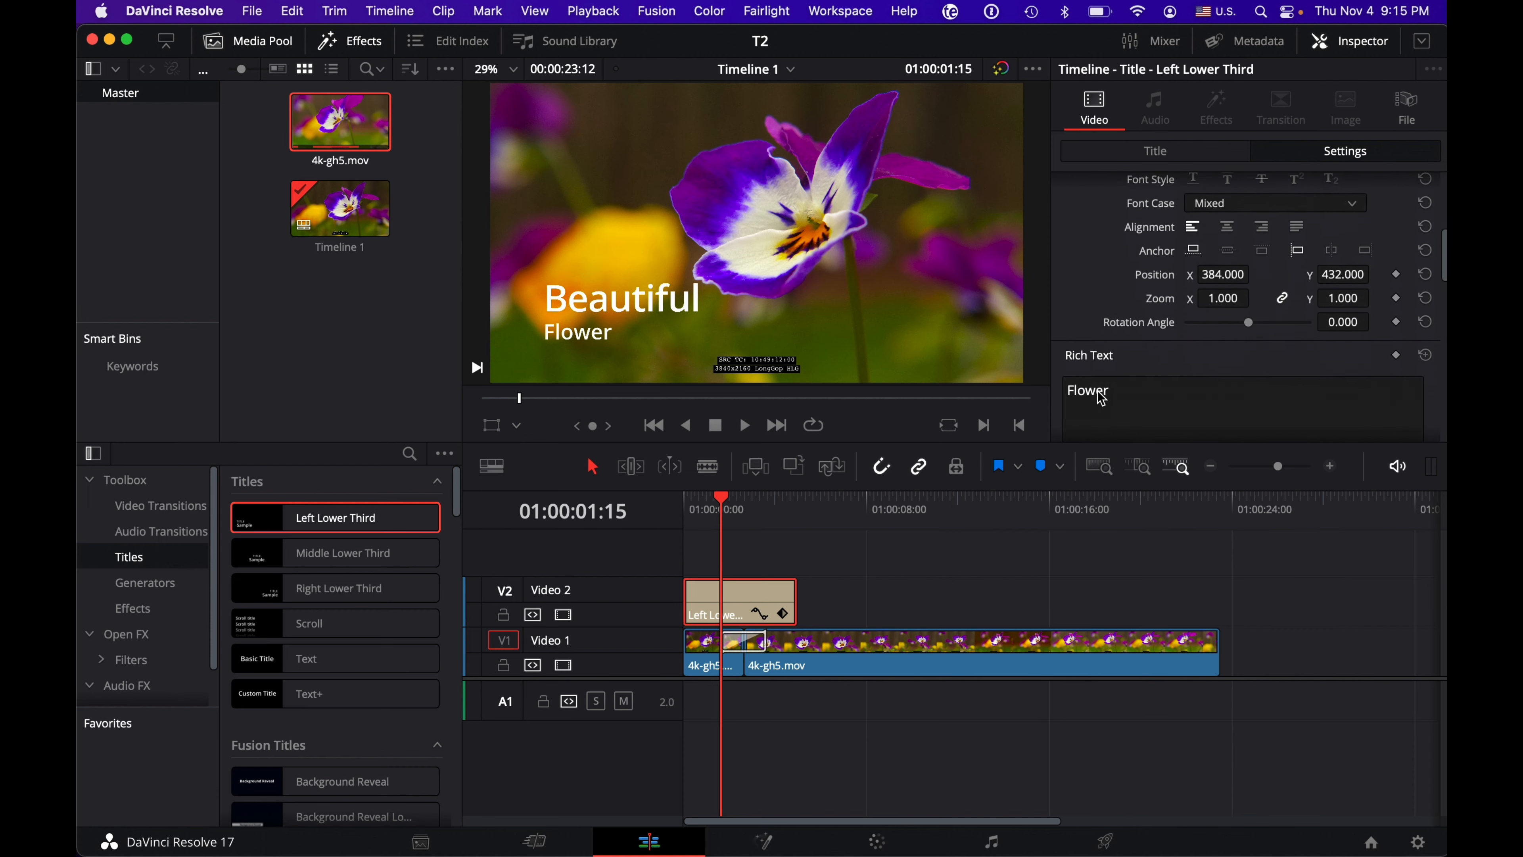
pyautogui.scroll(-7, 1101, 397)
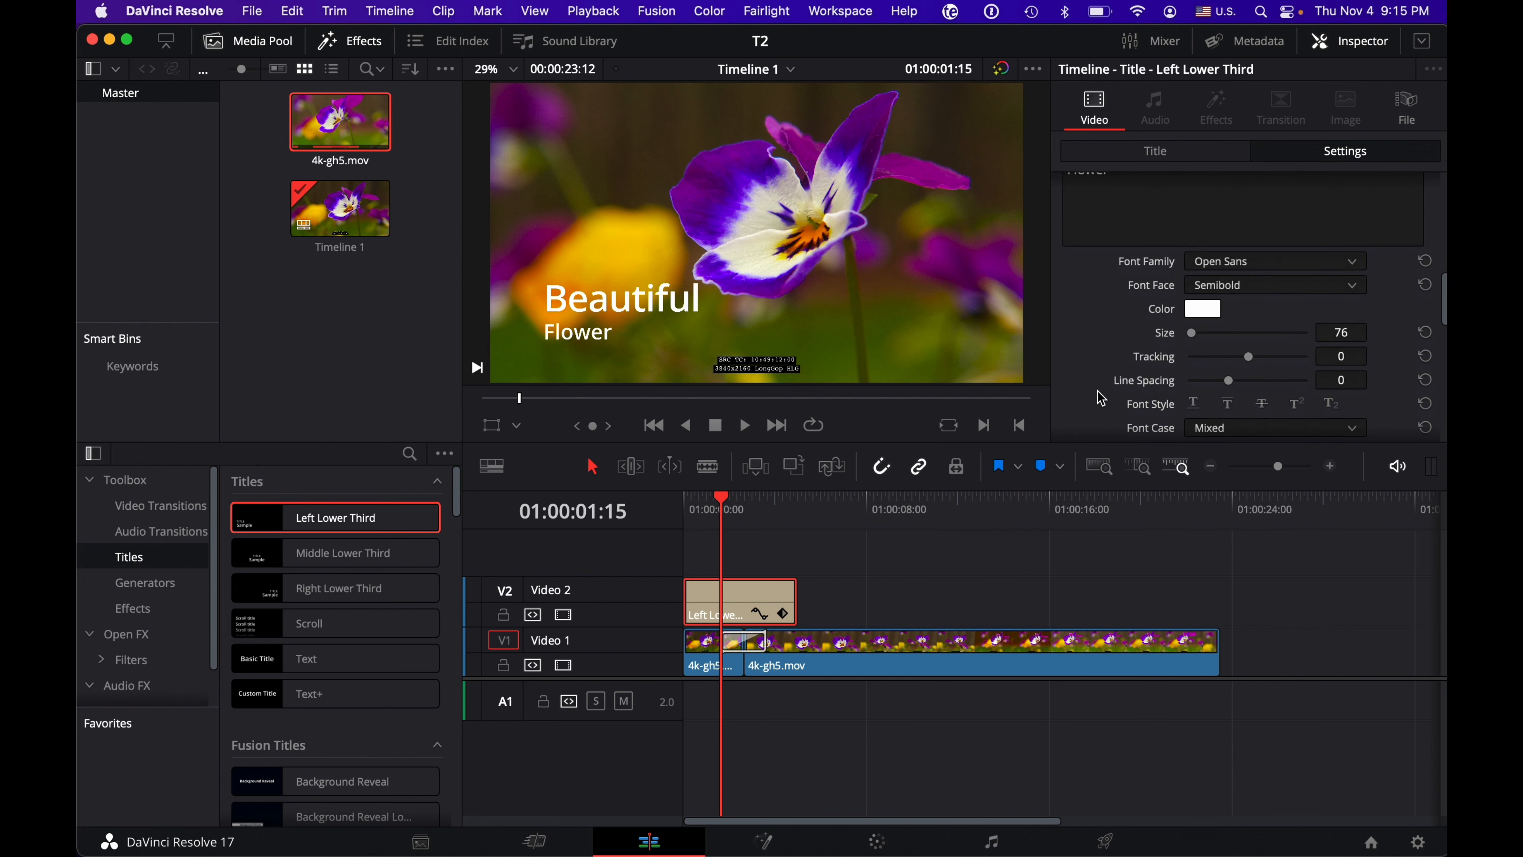
pyautogui.scroll(-6, 1100, 397)
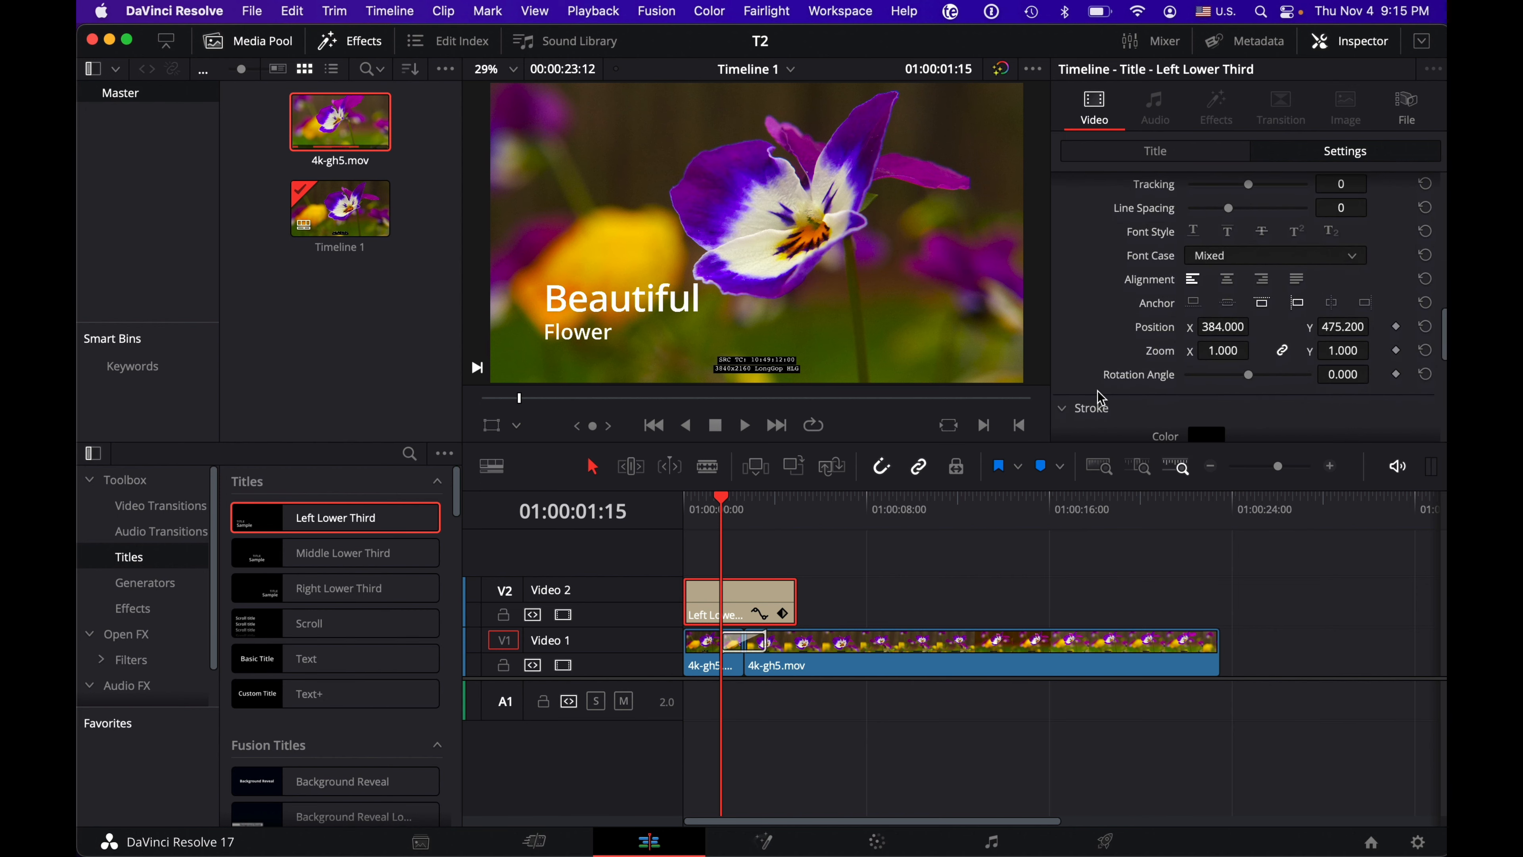
pyautogui.scroll(7, 1102, 297)
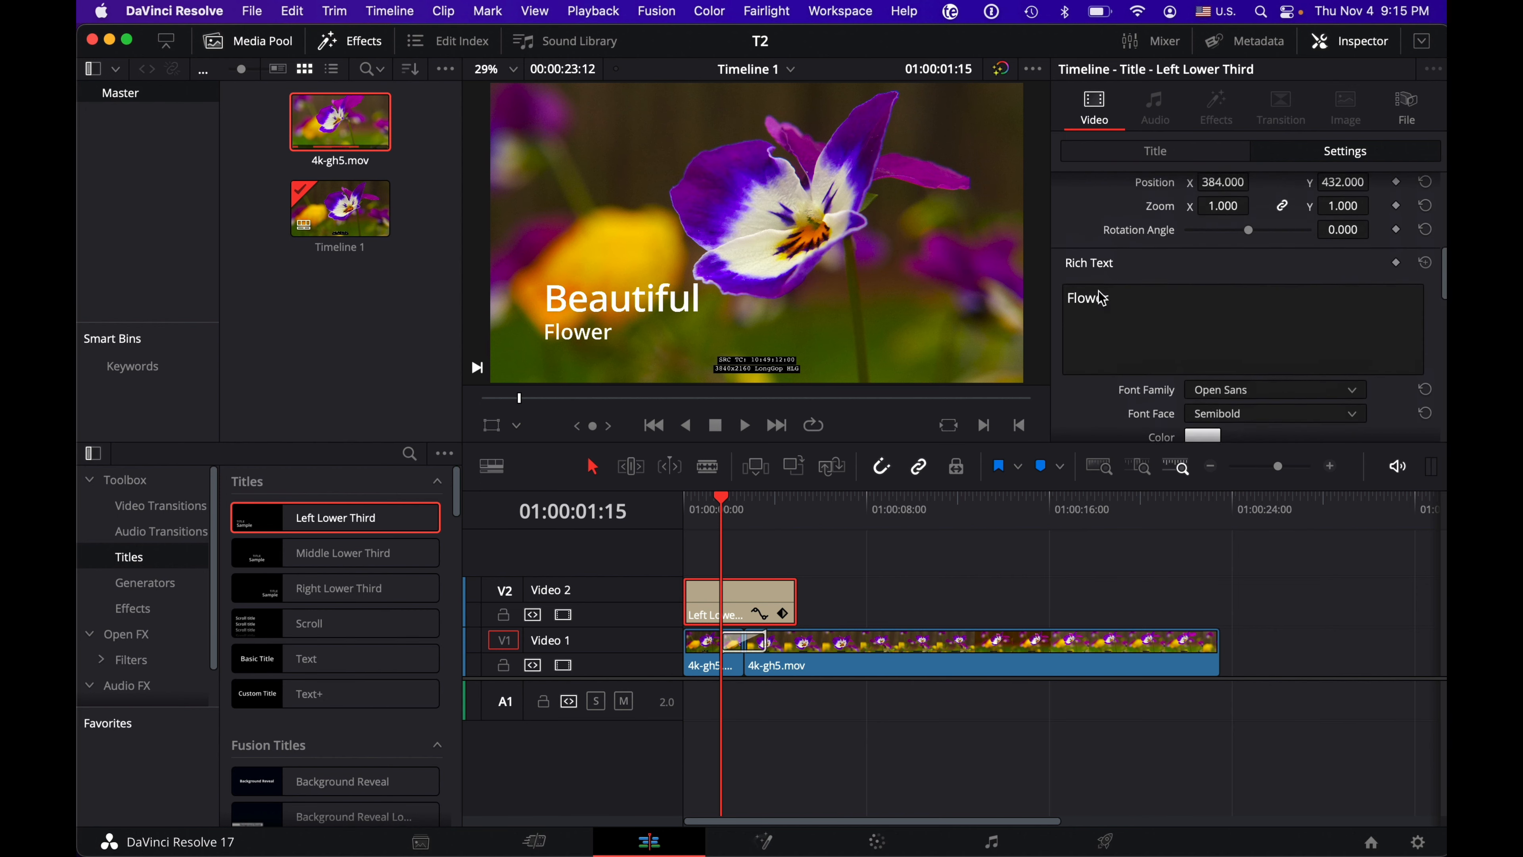
pyautogui.scroll(8, 1102, 297)
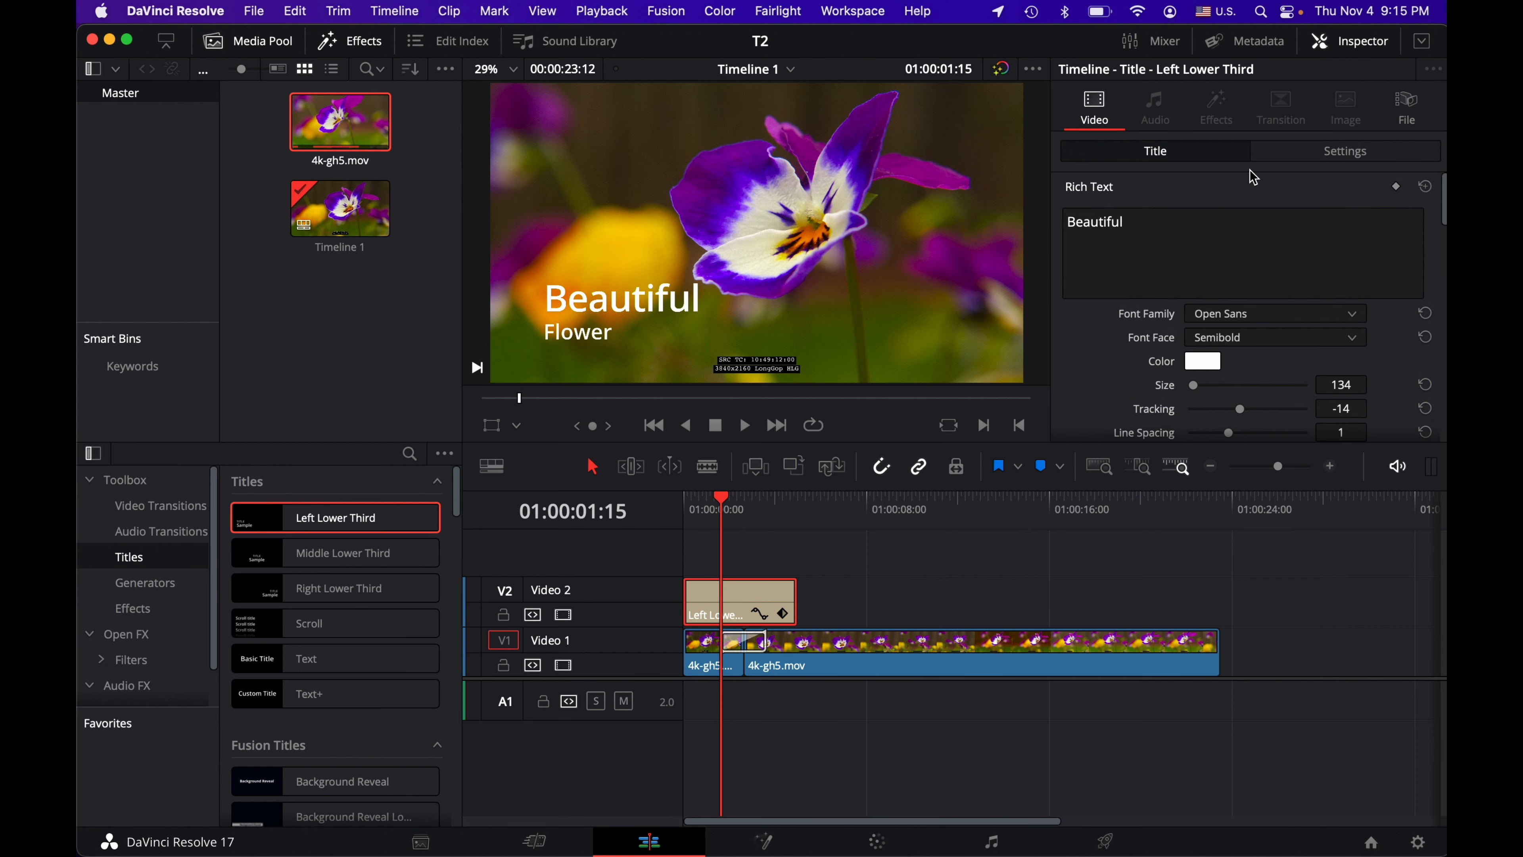
# Step: Show the title clip's Transform settings and move the playhead to 01:00:11:05
pyautogui.click(1292, 151)
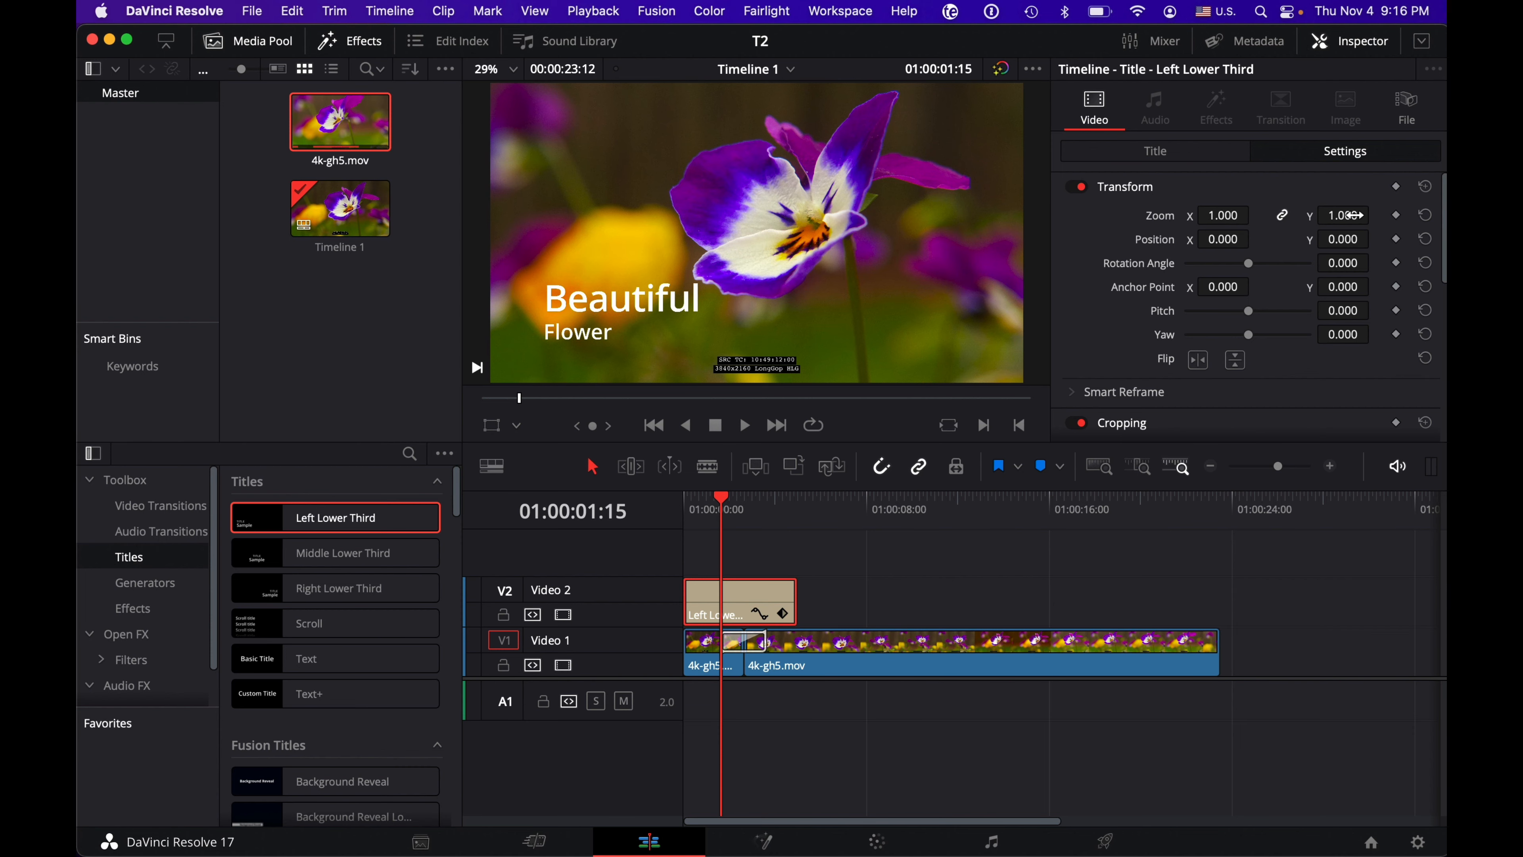
pyautogui.click(1284, 217)
pyautogui.click(792, 509)
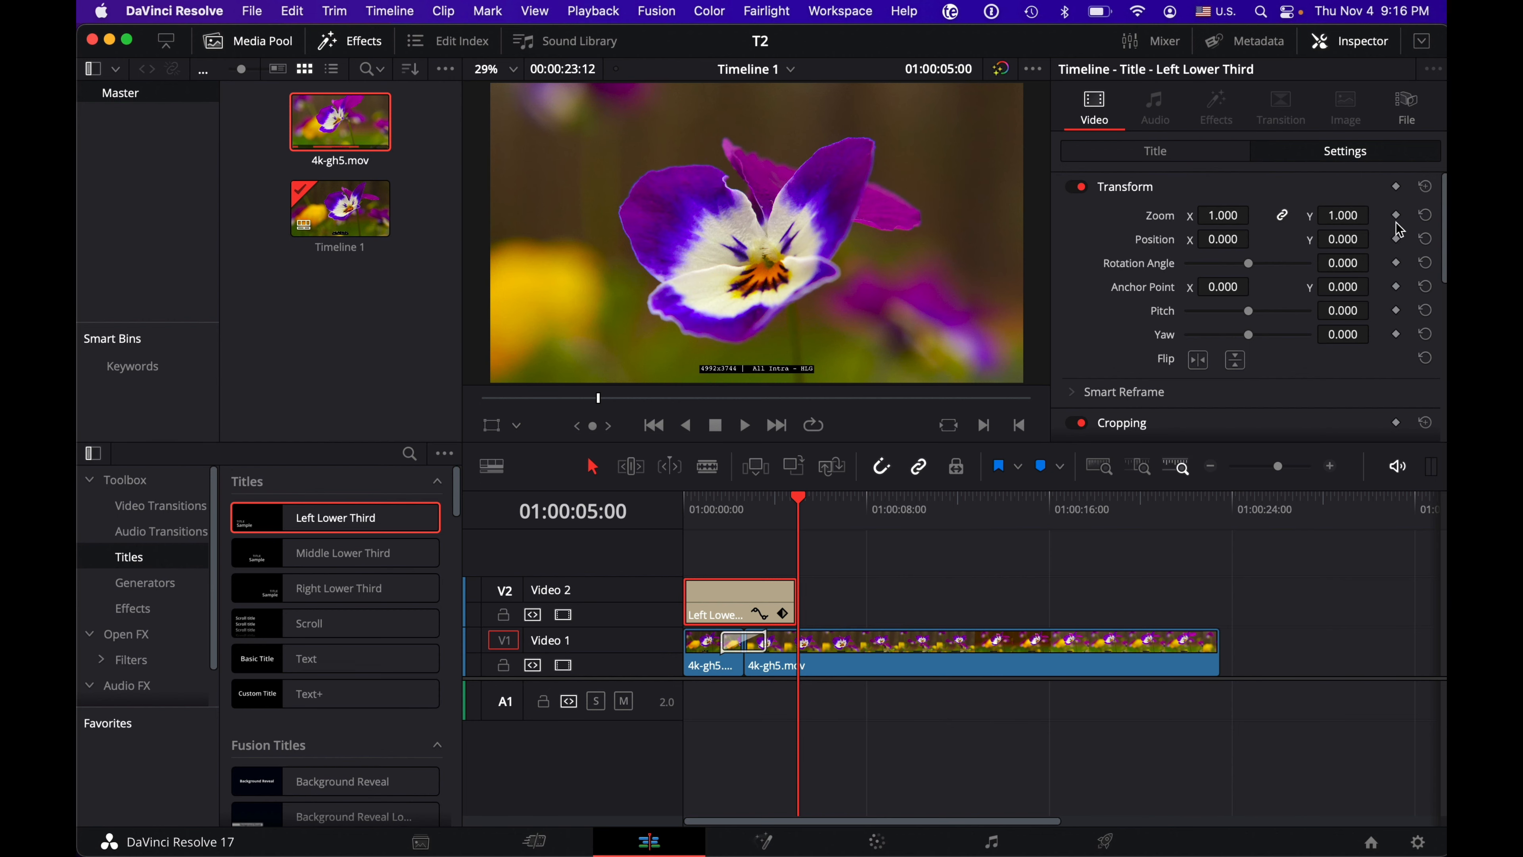
pyautogui.click(940, 509)
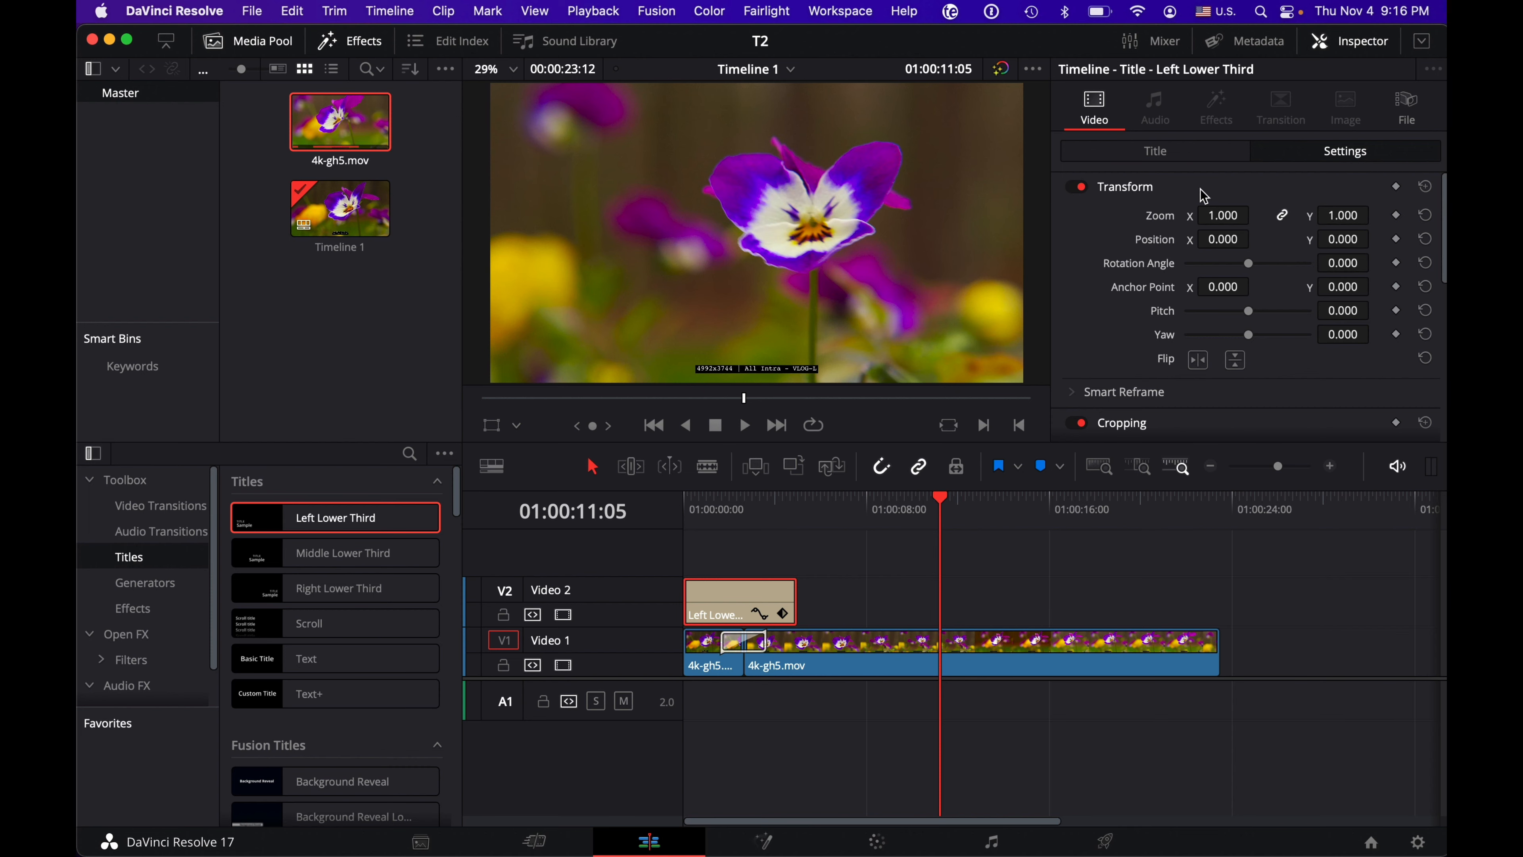
# Step: Collapse the title's Transform, Cropping, Dynamic Zoom and Composite sections, briefly reopening Transform and Cropping to view them
pyautogui.click(1245, 193)
pyautogui.click(1244, 216)
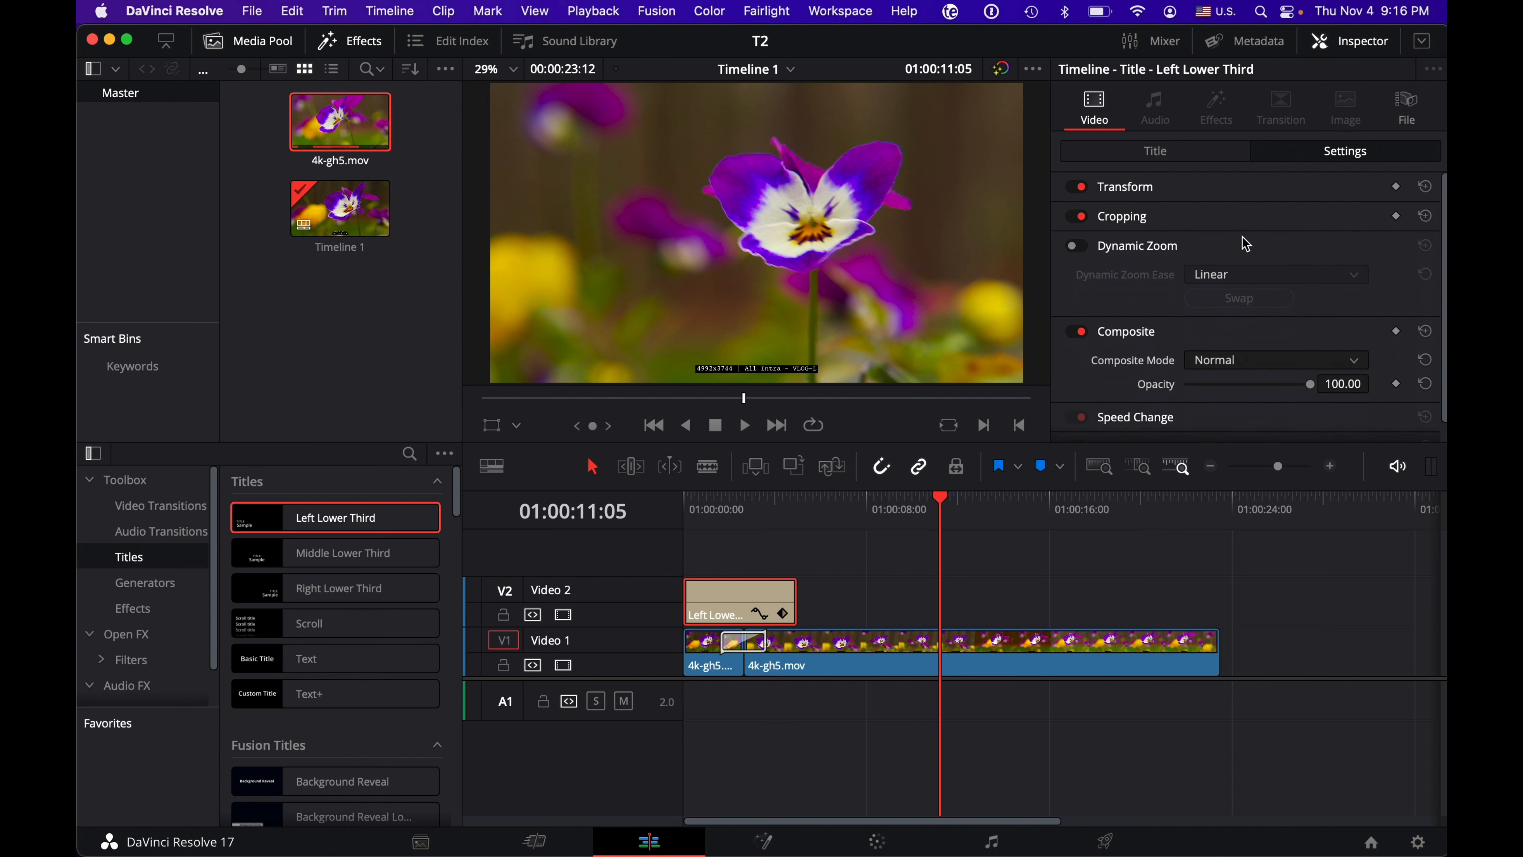
pyautogui.click(1246, 246)
pyautogui.click(1250, 275)
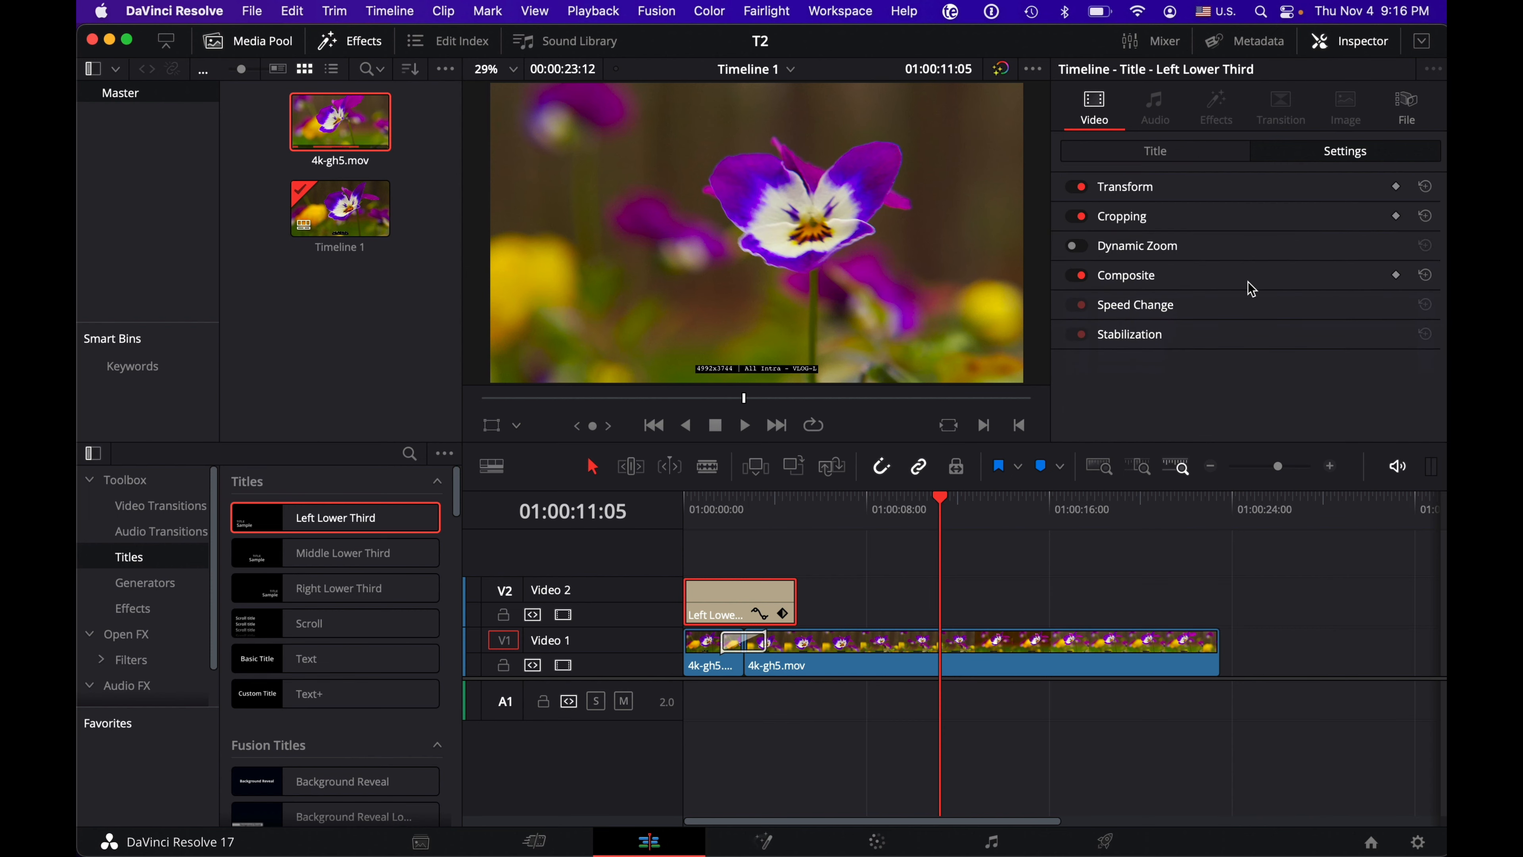
pyautogui.click(1253, 189)
pyautogui.click(1252, 190)
pyautogui.click(1251, 218)
pyautogui.click(1251, 218)
# Step: Switch to the Color page, reposition node 01 closer to the source input in the node graph, and save the project
pyautogui.click(877, 841)
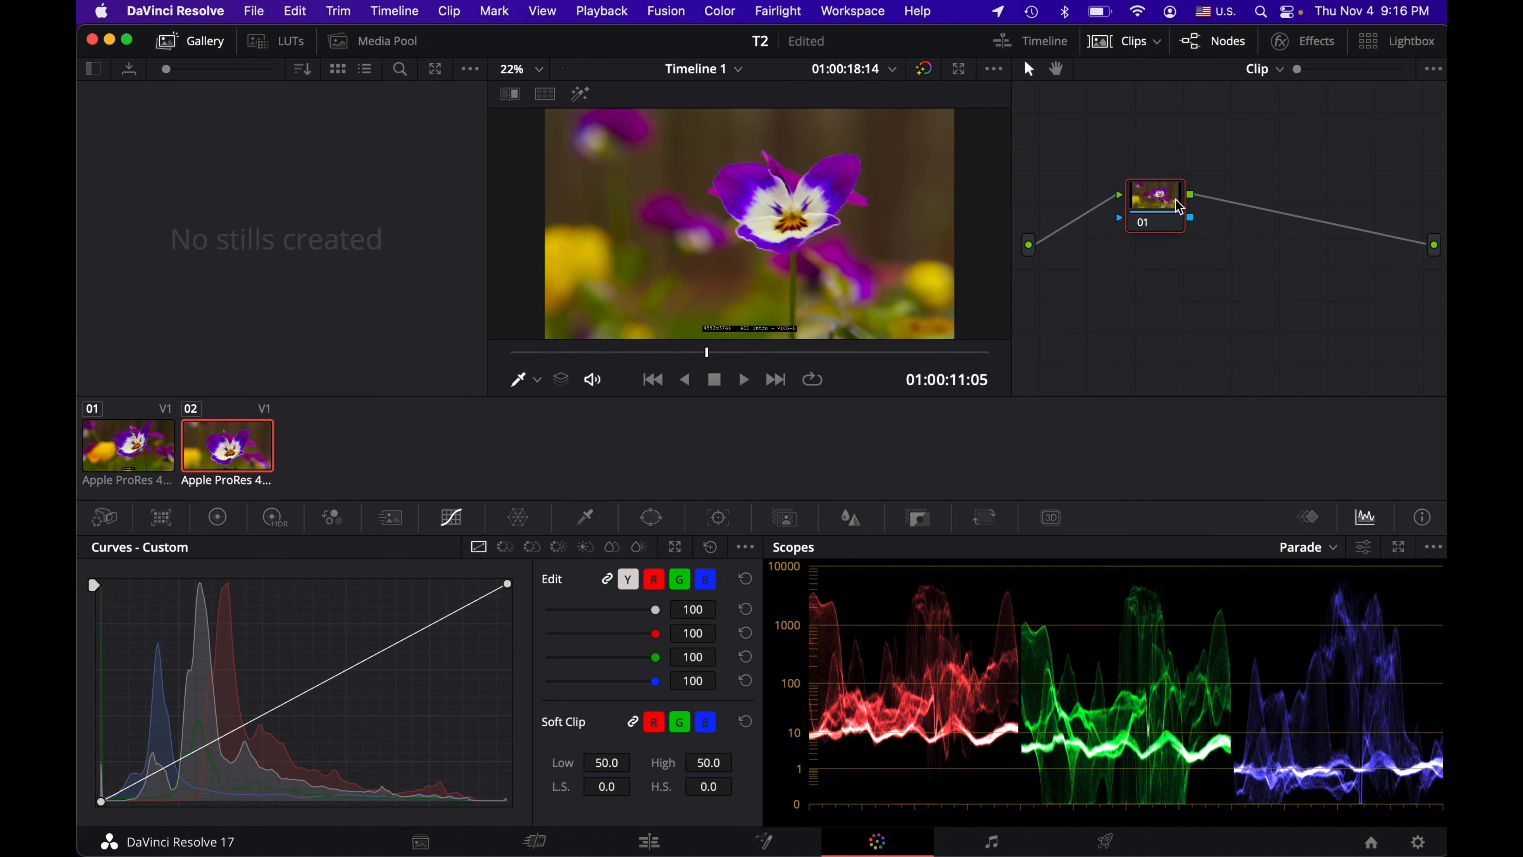
pyautogui.moveTo(1164, 202); pyautogui.dragTo(1126, 246)
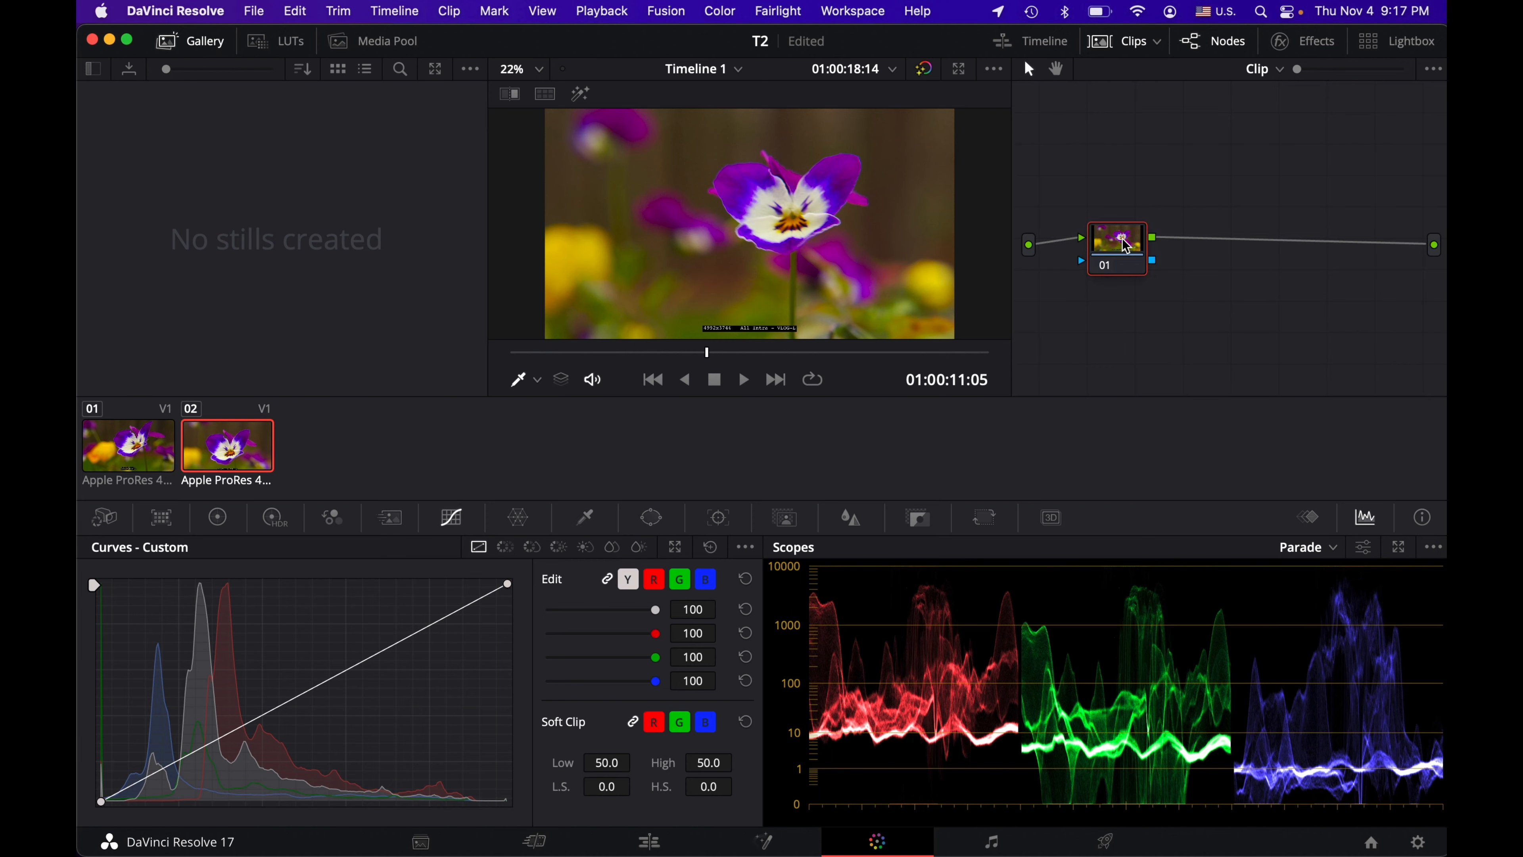
pyautogui.press('super+s')
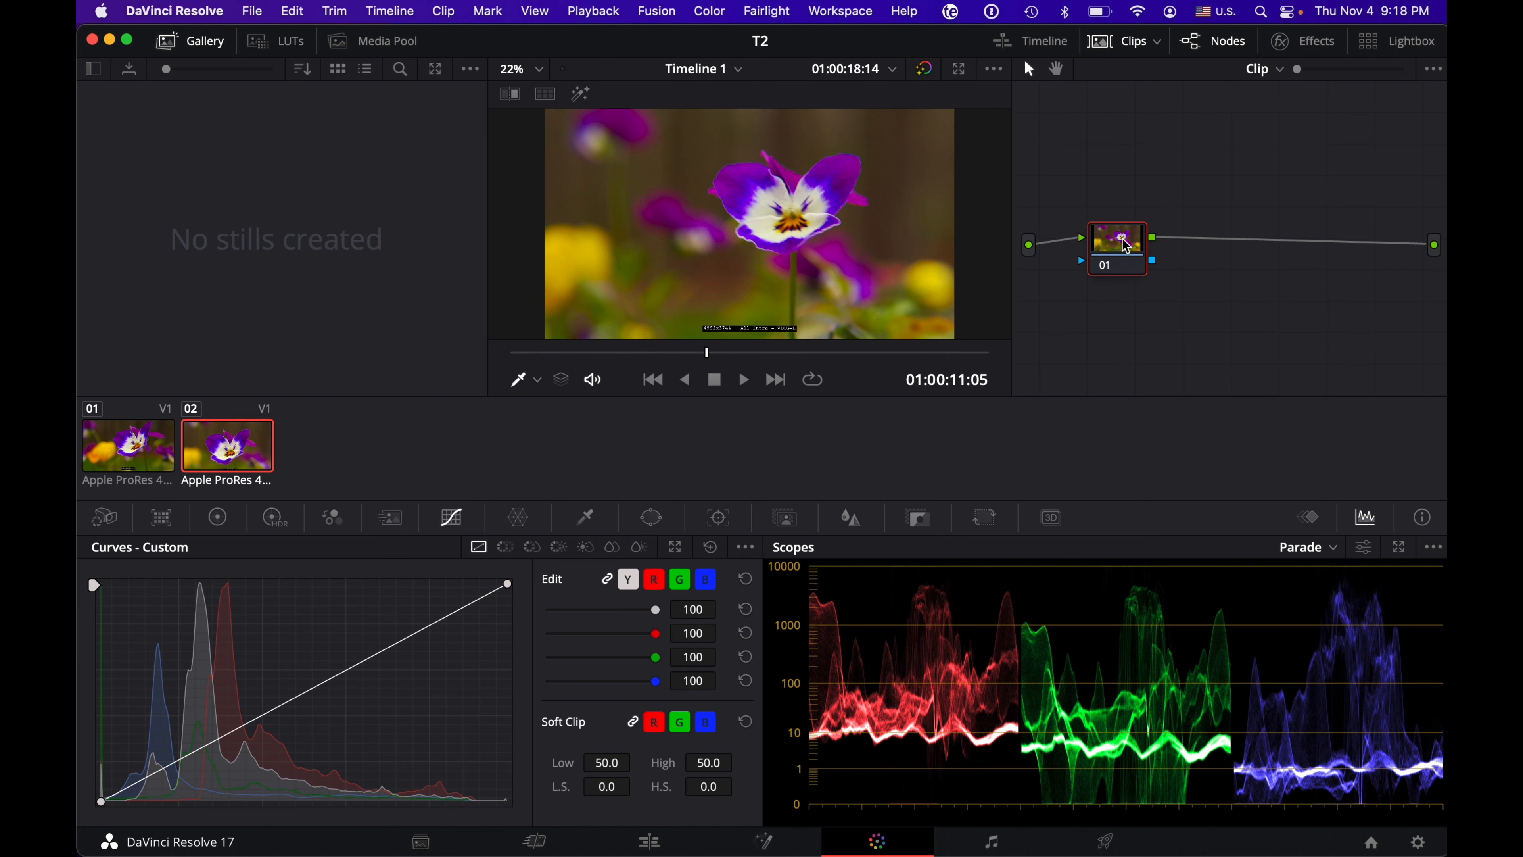
pyautogui.moveTo(1125, 245); pyautogui.dragTo(1148, 241)
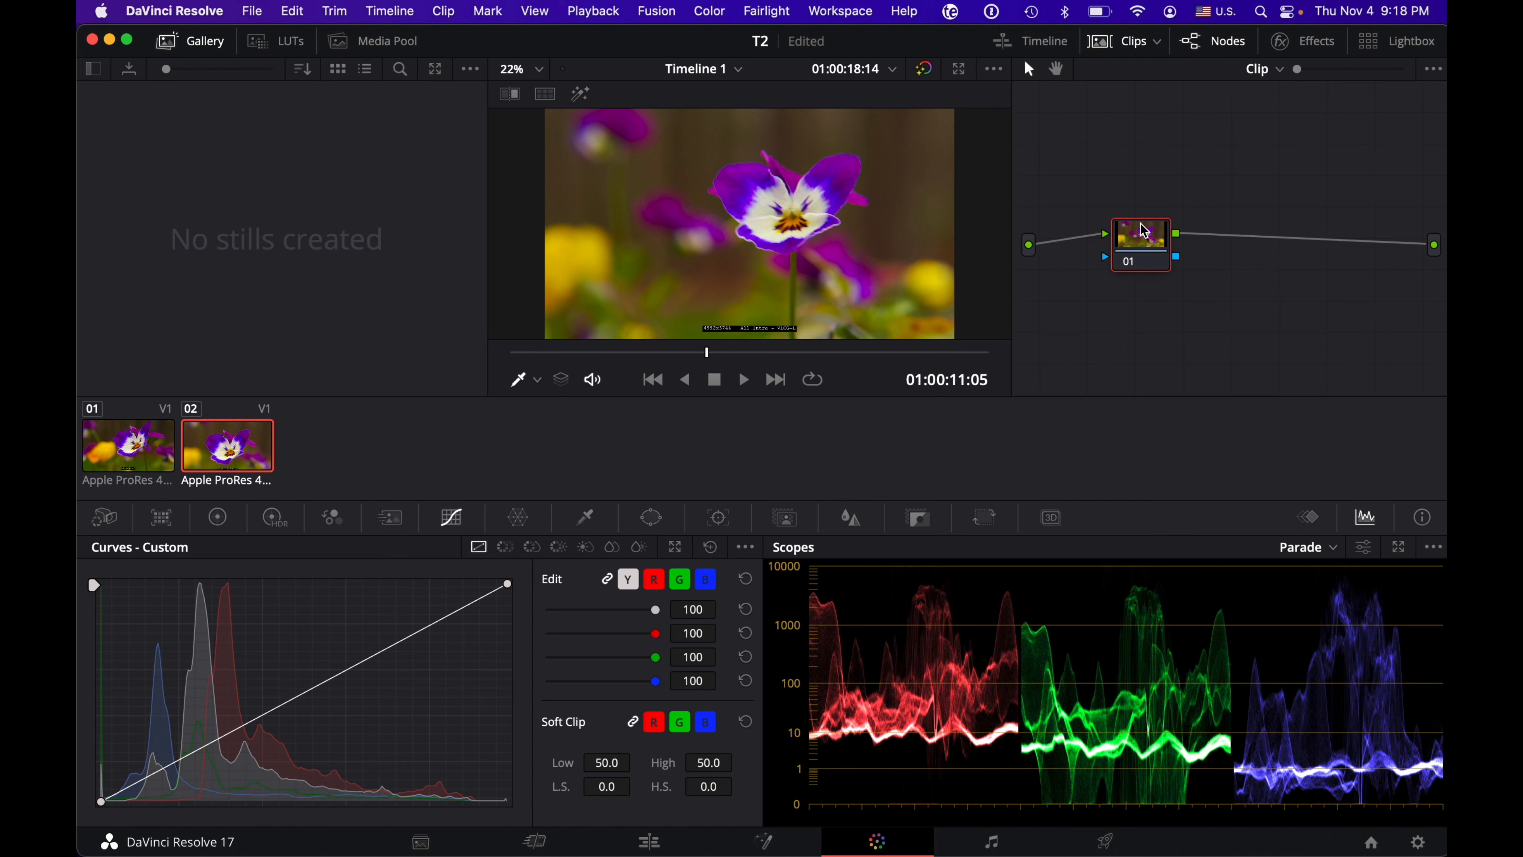
pyautogui.moveTo(1139, 238); pyautogui.dragTo(1129, 246)
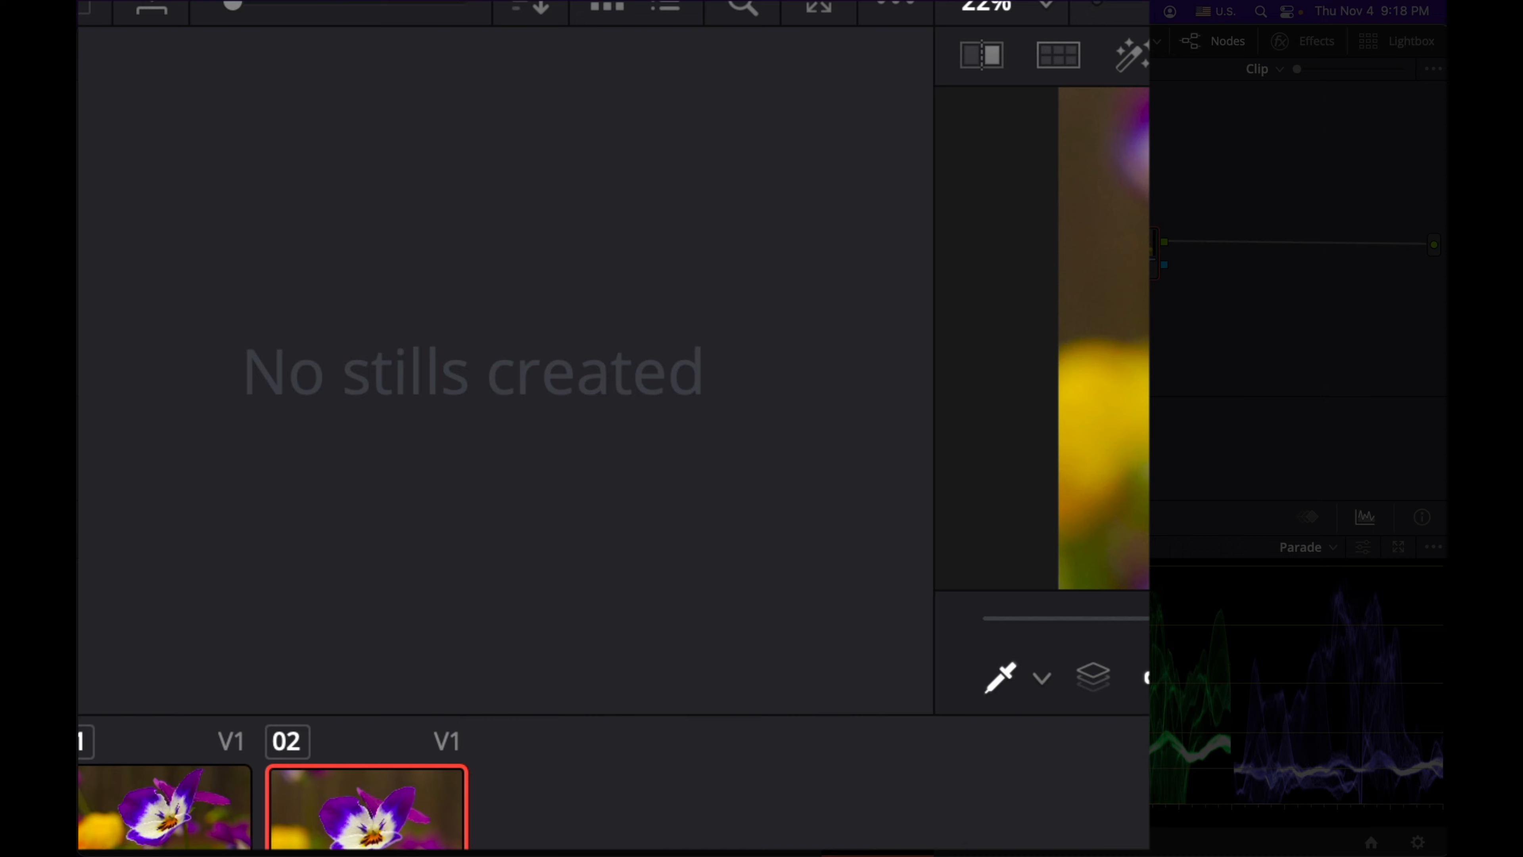
# Step: Show and hide the Gallery, LUTs and Media Pool areas in turn, ending with the Gallery displayed
pyautogui.click(112, 40)
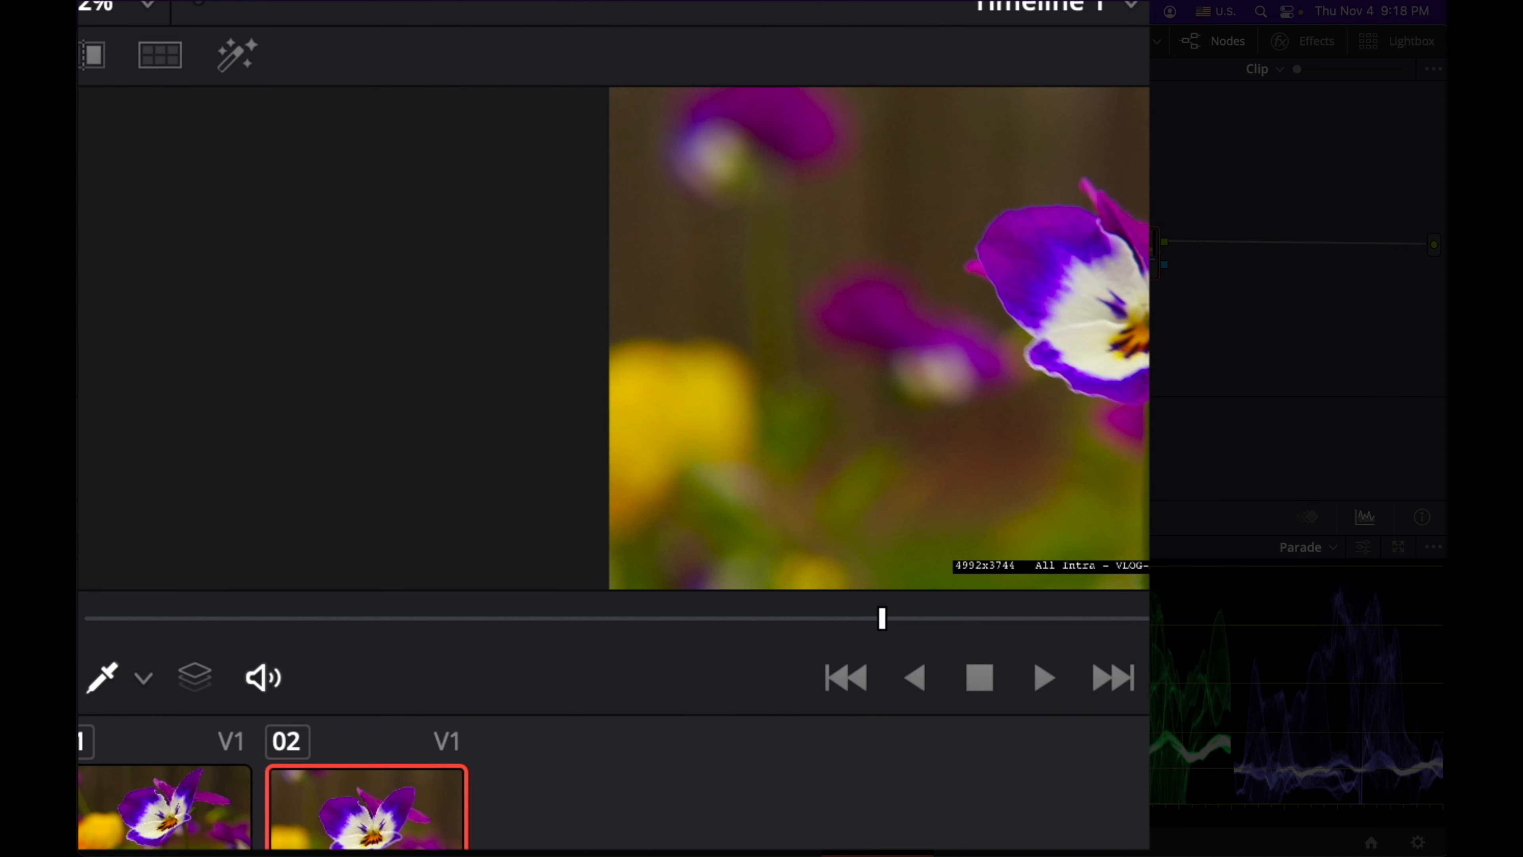
pyautogui.click(112, 41)
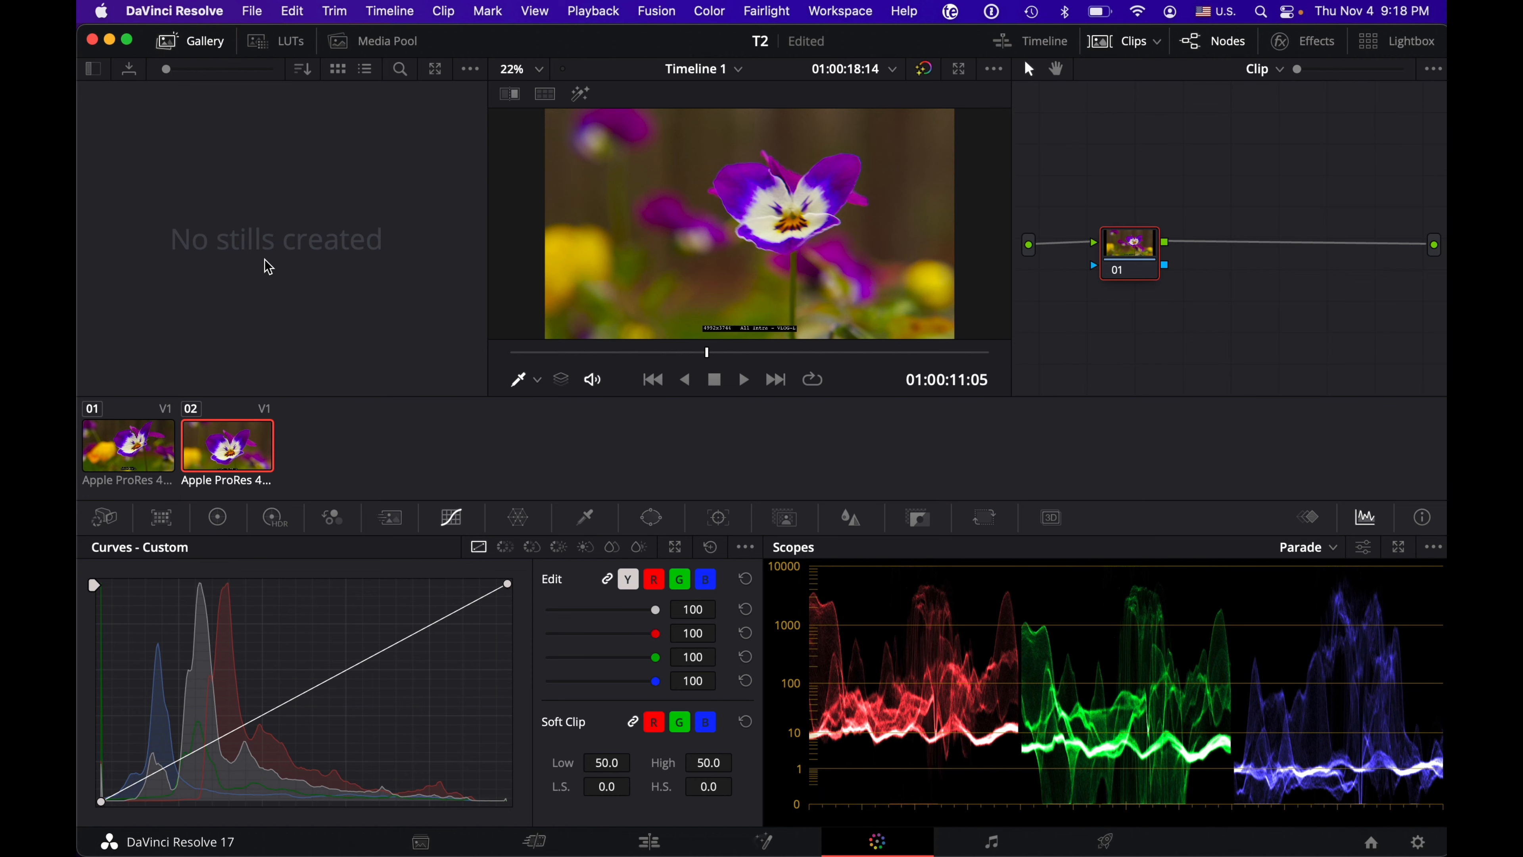
pyautogui.click(285, 48)
pyautogui.click(285, 49)
pyautogui.click(360, 43)
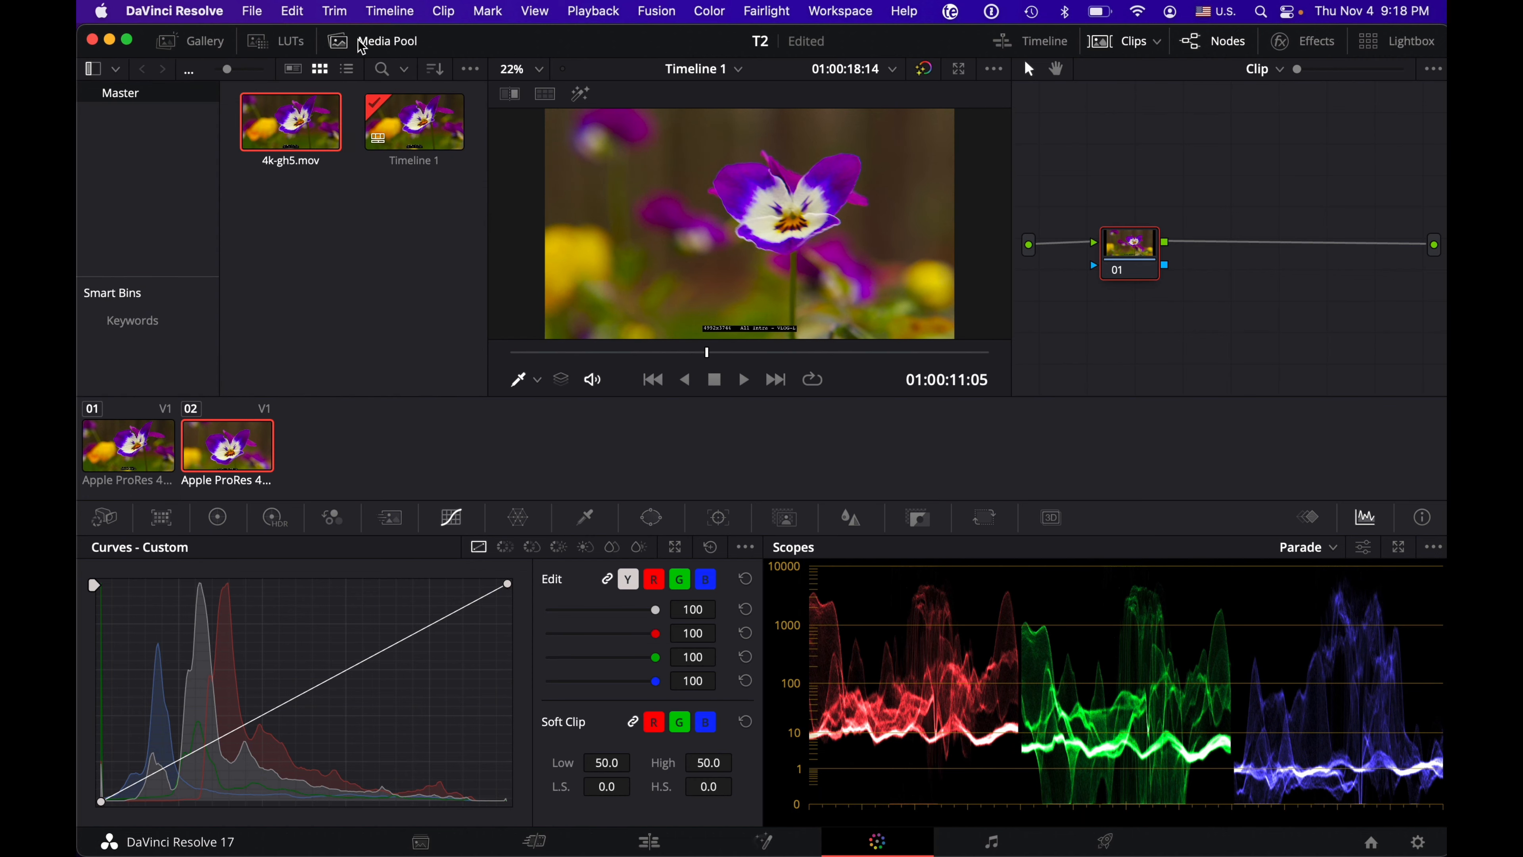
pyautogui.click(360, 43)
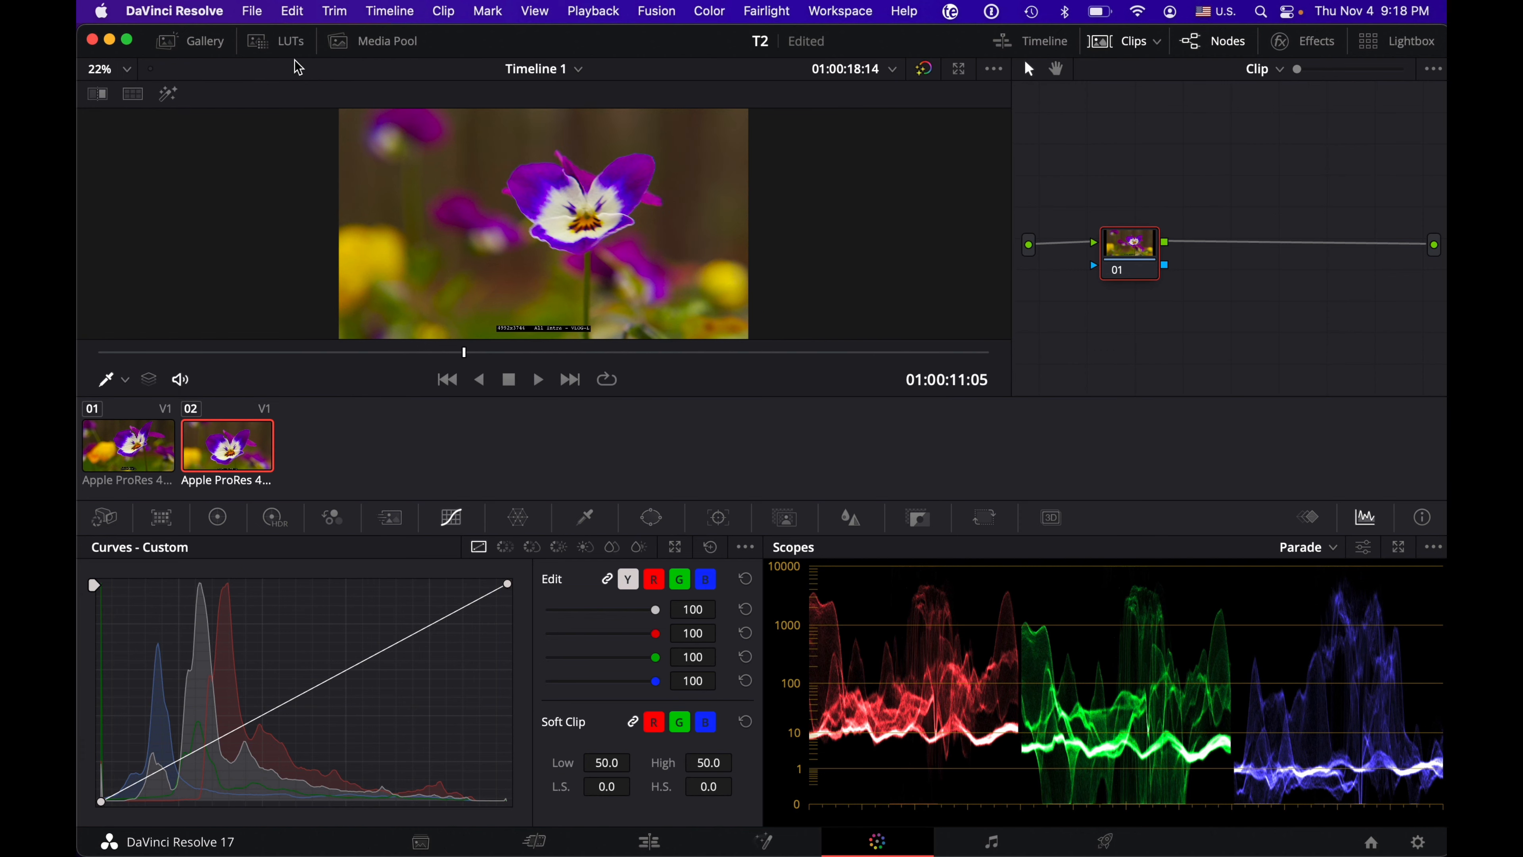
pyautogui.click(290, 48)
pyautogui.click(292, 48)
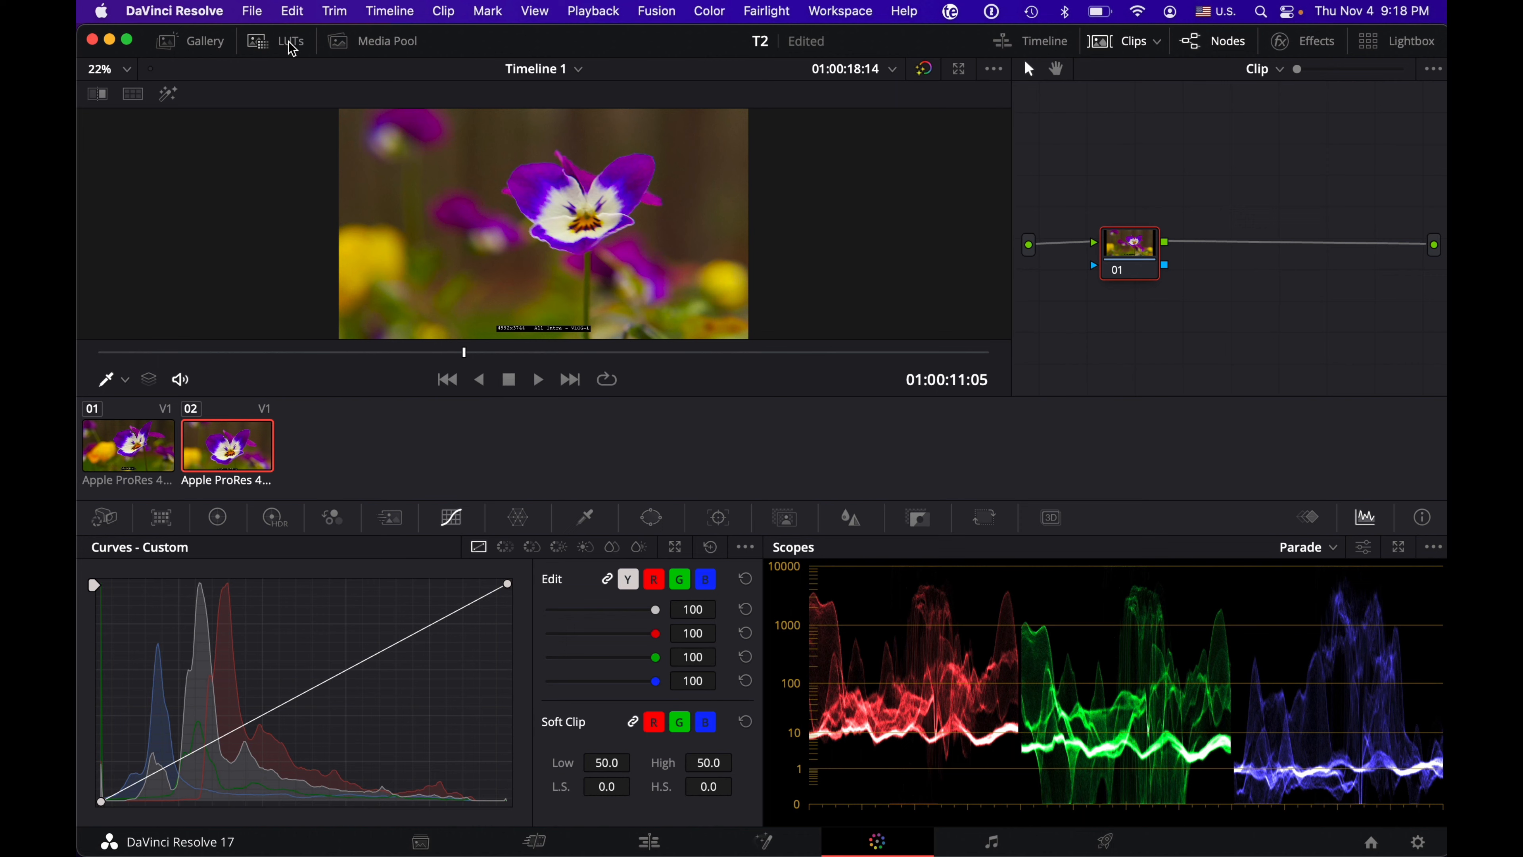
pyautogui.click(204, 48)
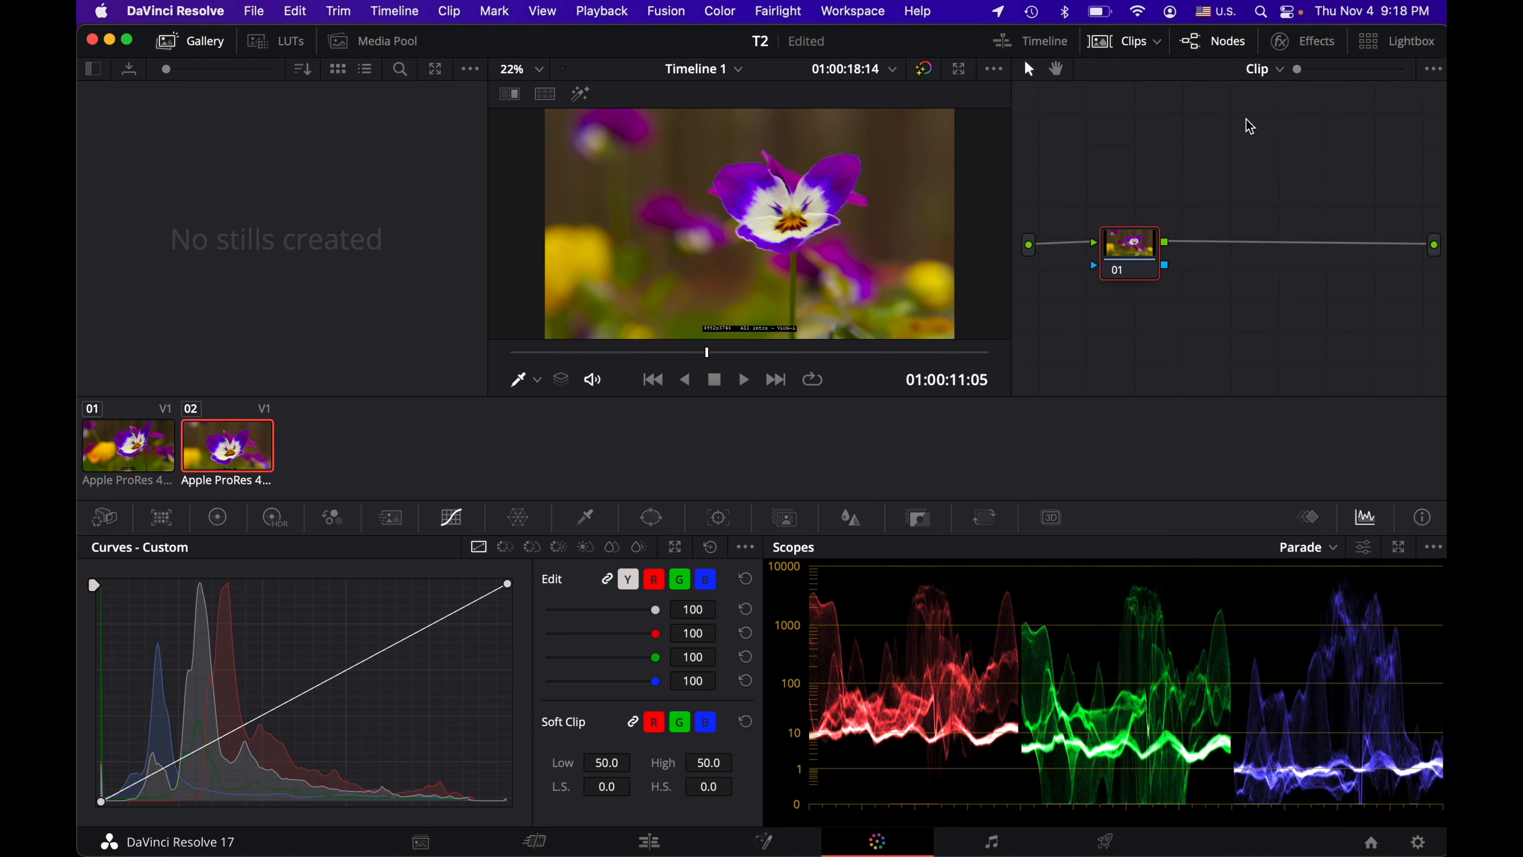
# Step: Hide and reshow the node graph, and move node 01 slightly closer to the source input
pyautogui.click(1224, 41)
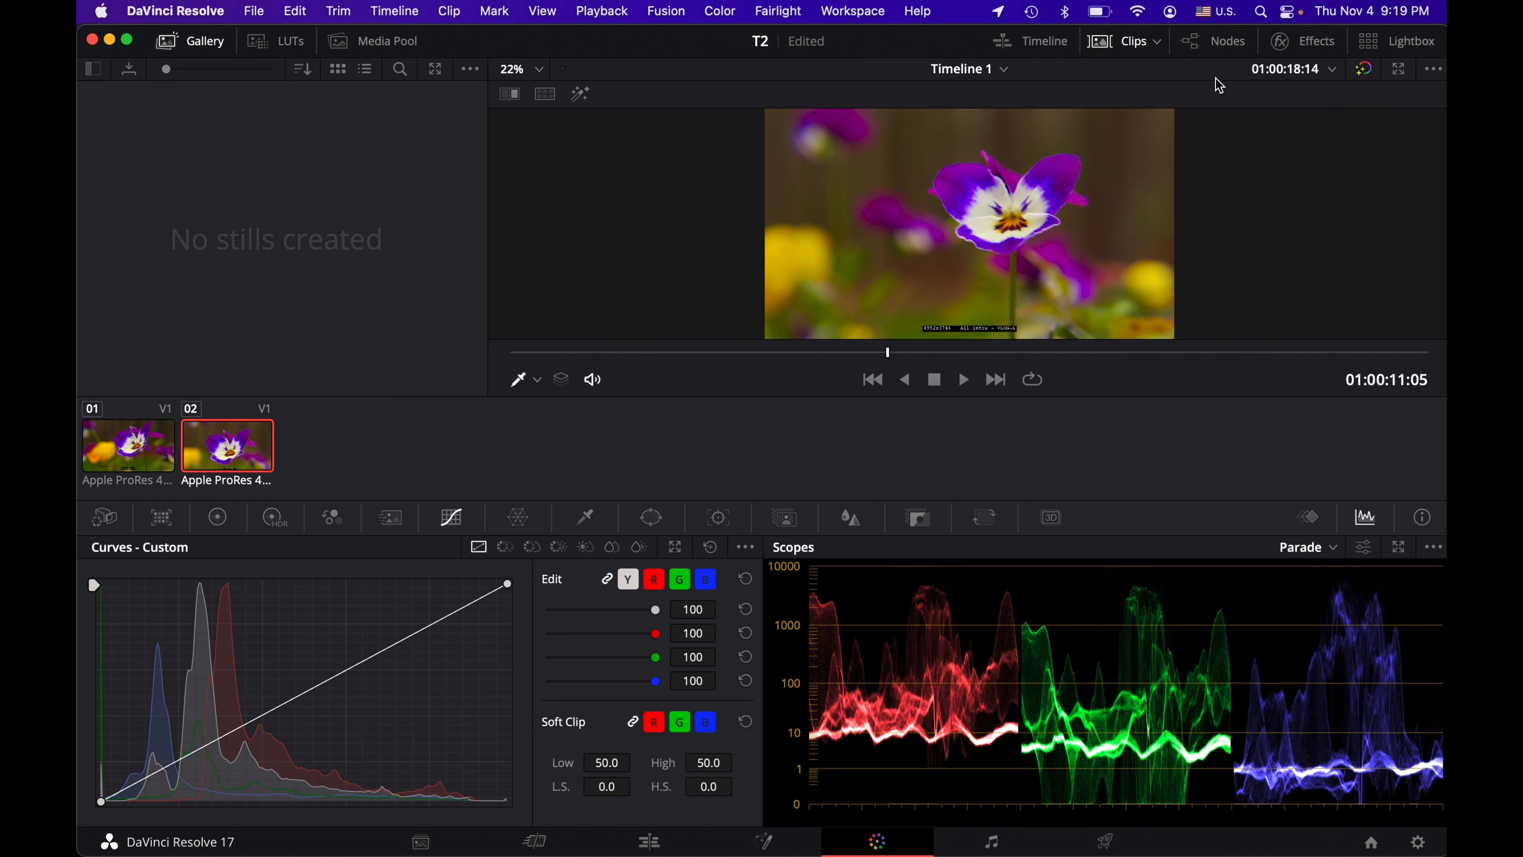
pyautogui.click(1229, 45)
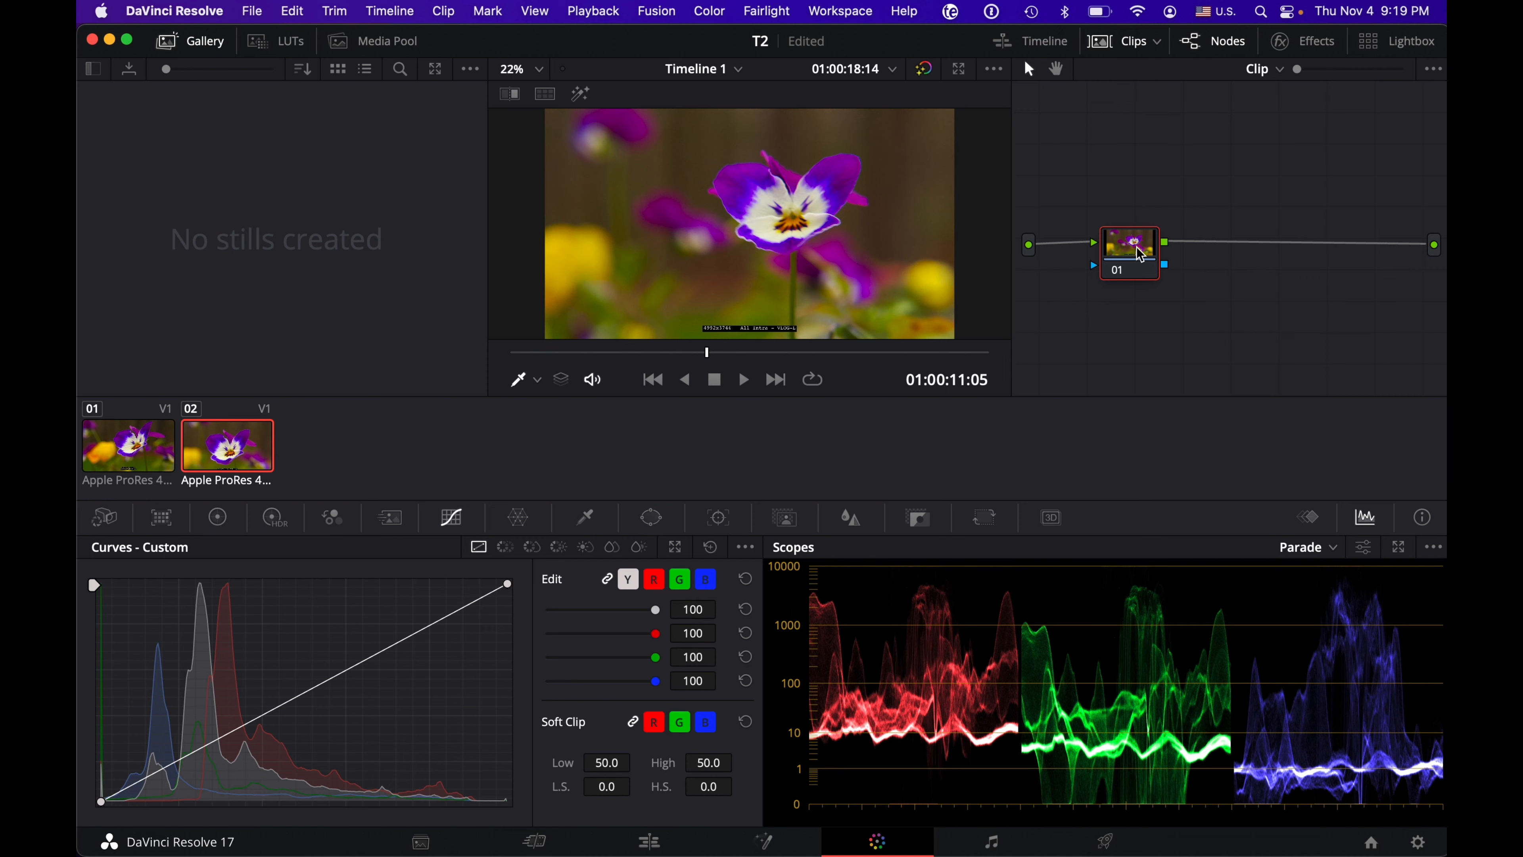
pyautogui.moveTo(1141, 256); pyautogui.dragTo(1115, 258)
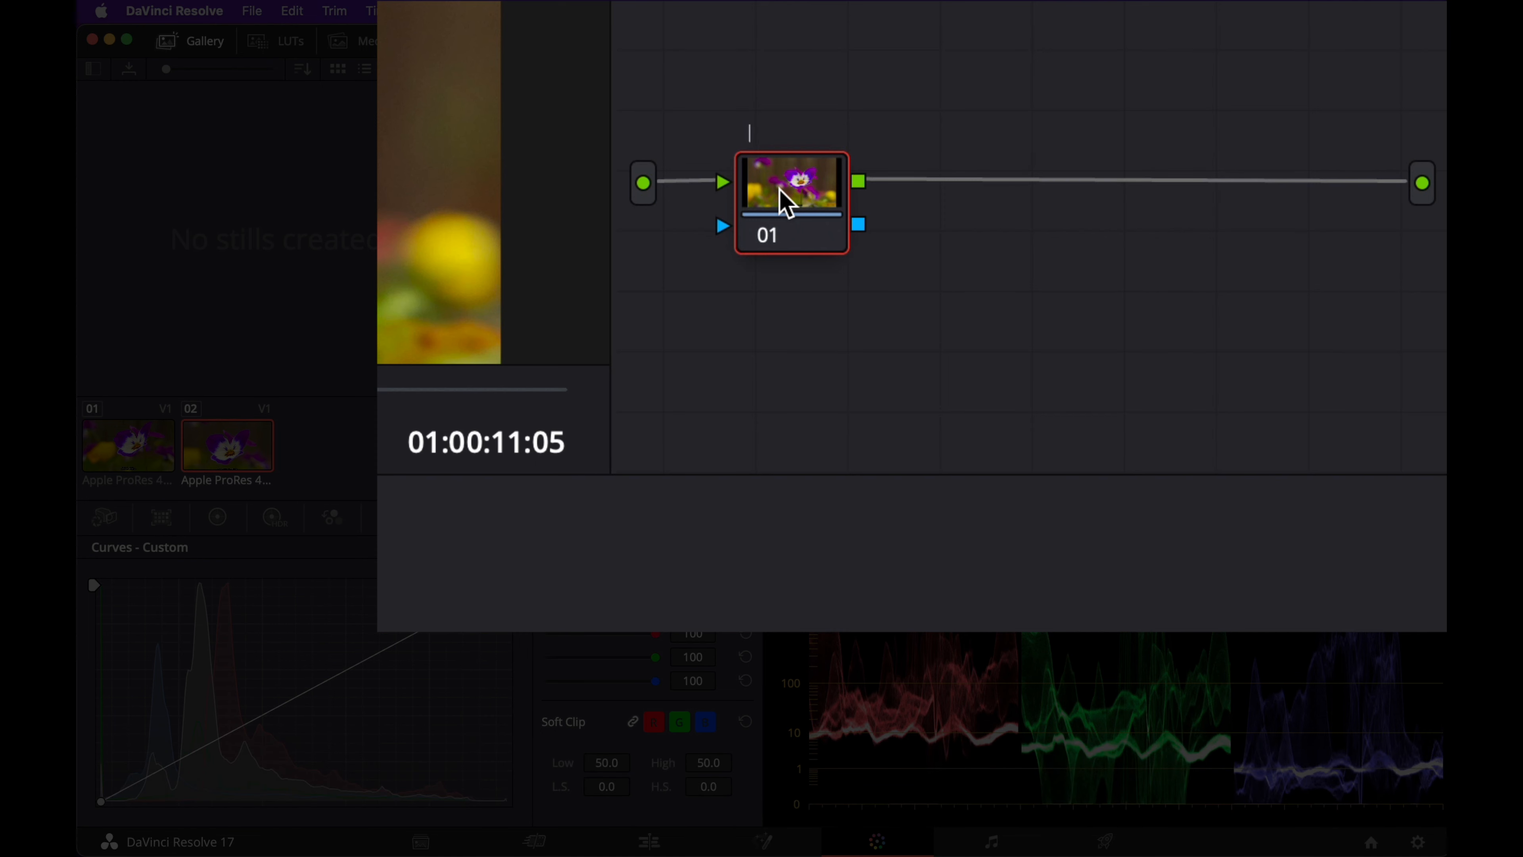
# Step: Label node 01 "node 1" and add a serial node after it labelled "node 2"
pyautogui.write('node 1')
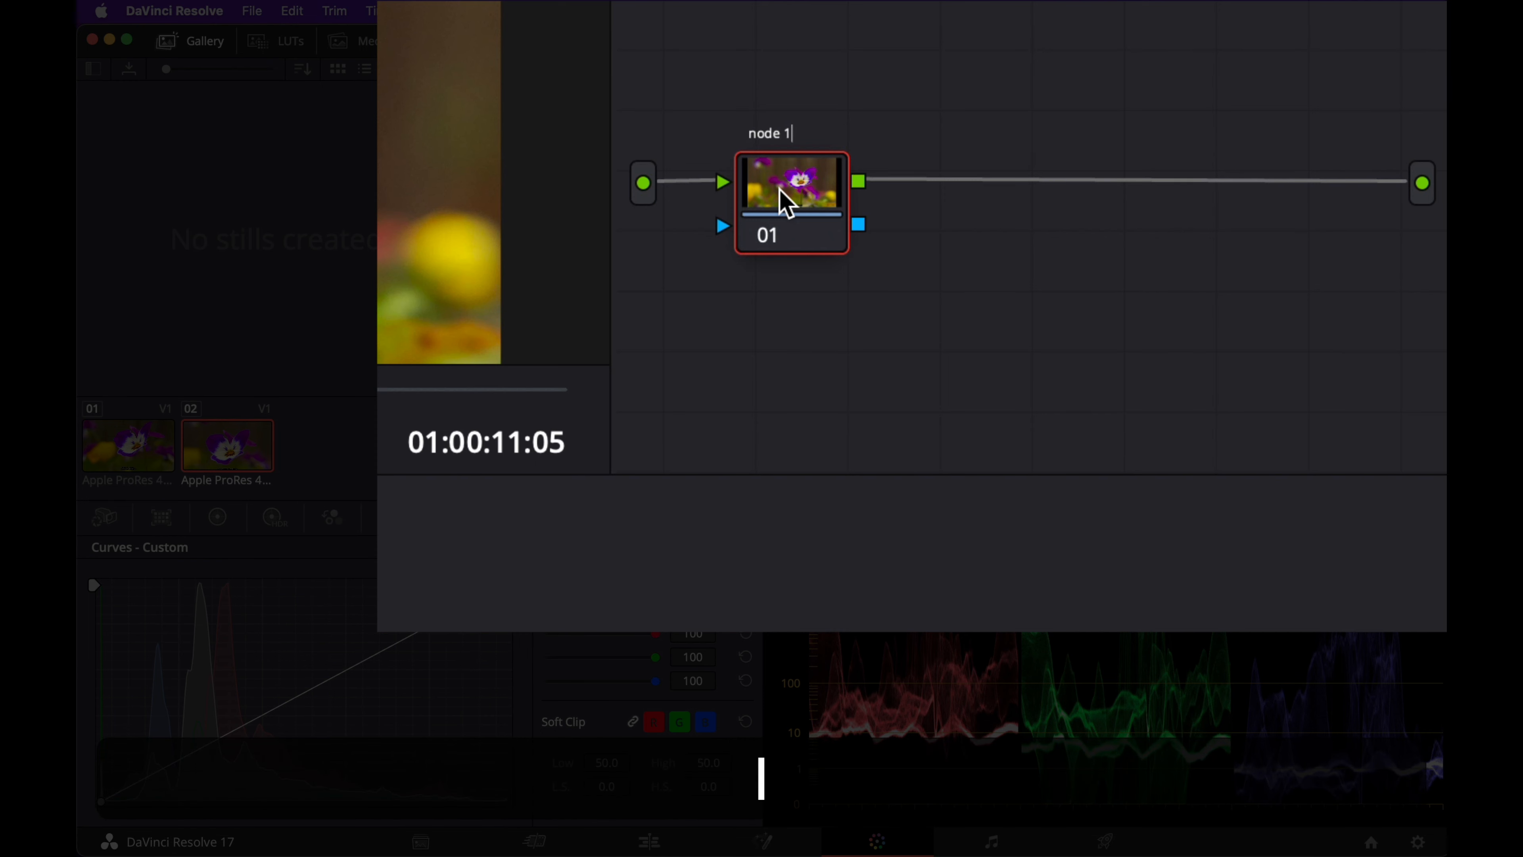
pyautogui.press('Return')
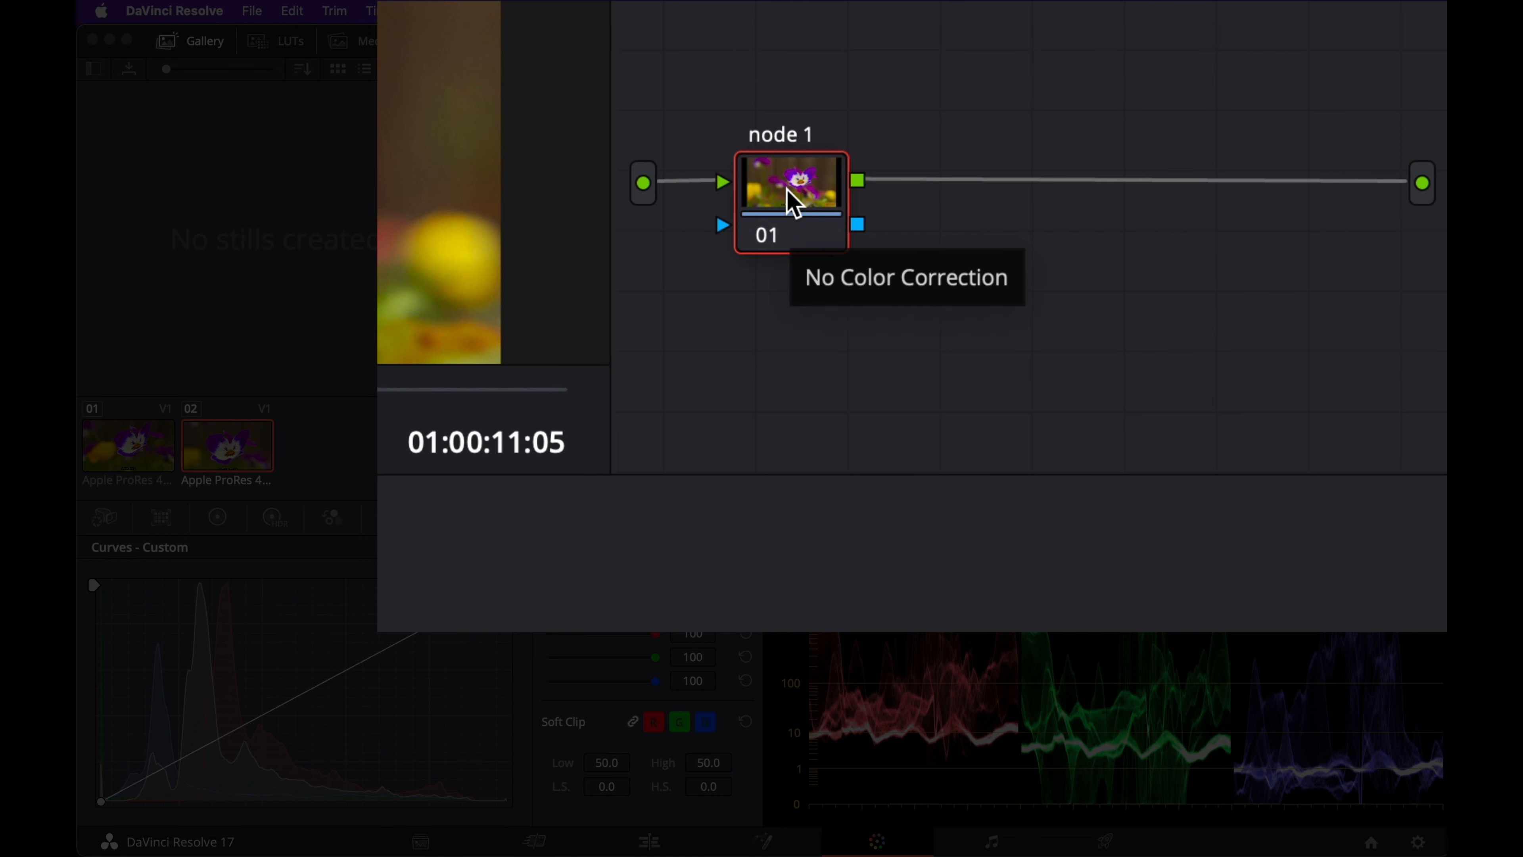
pyautogui.hotkey('alt', 's')
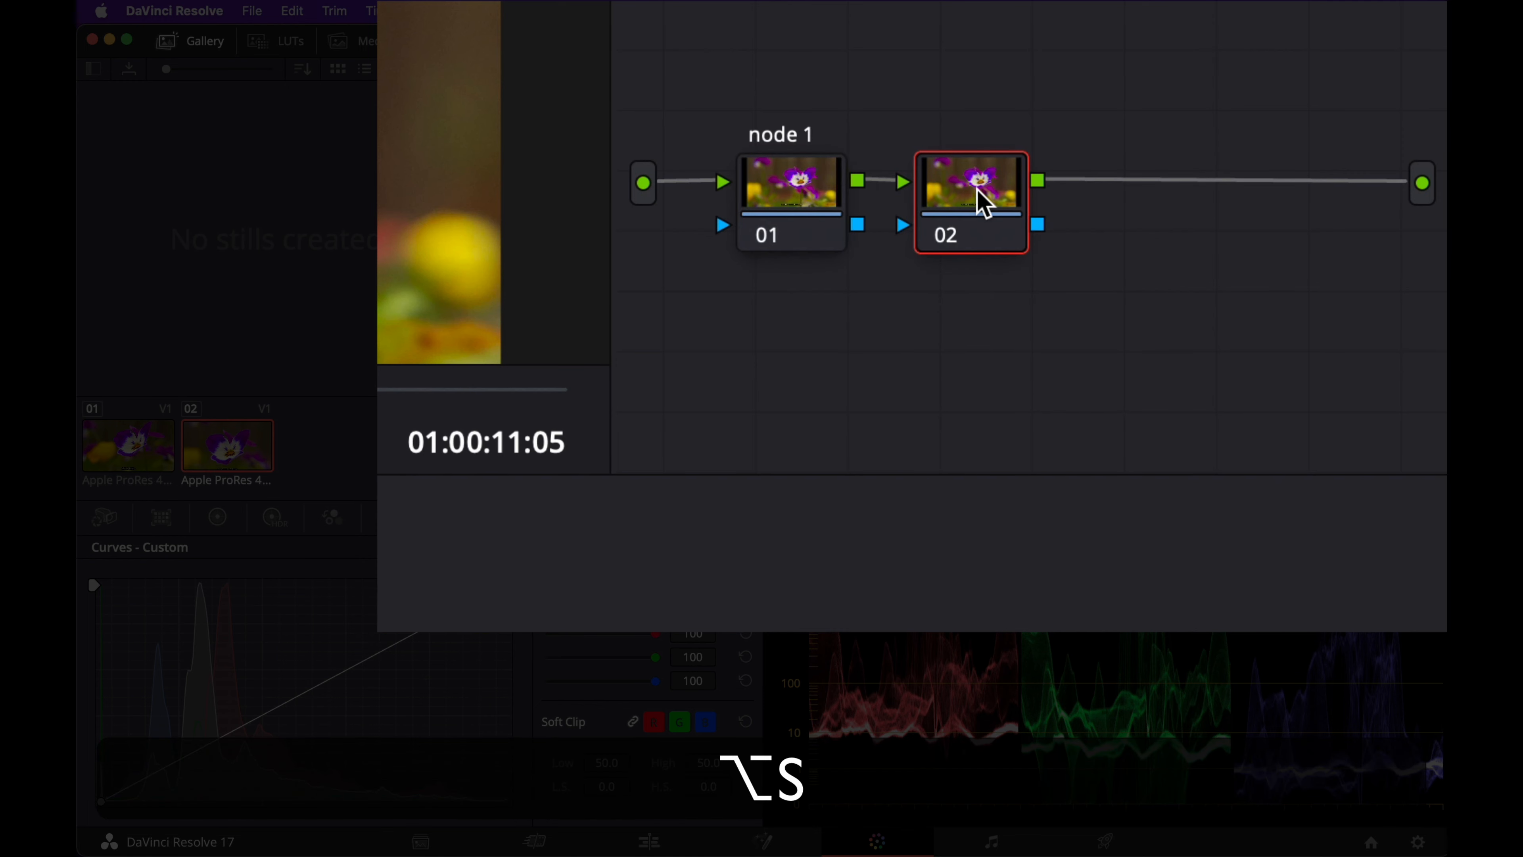
pyautogui.press('Tab')
pyautogui.write('n')
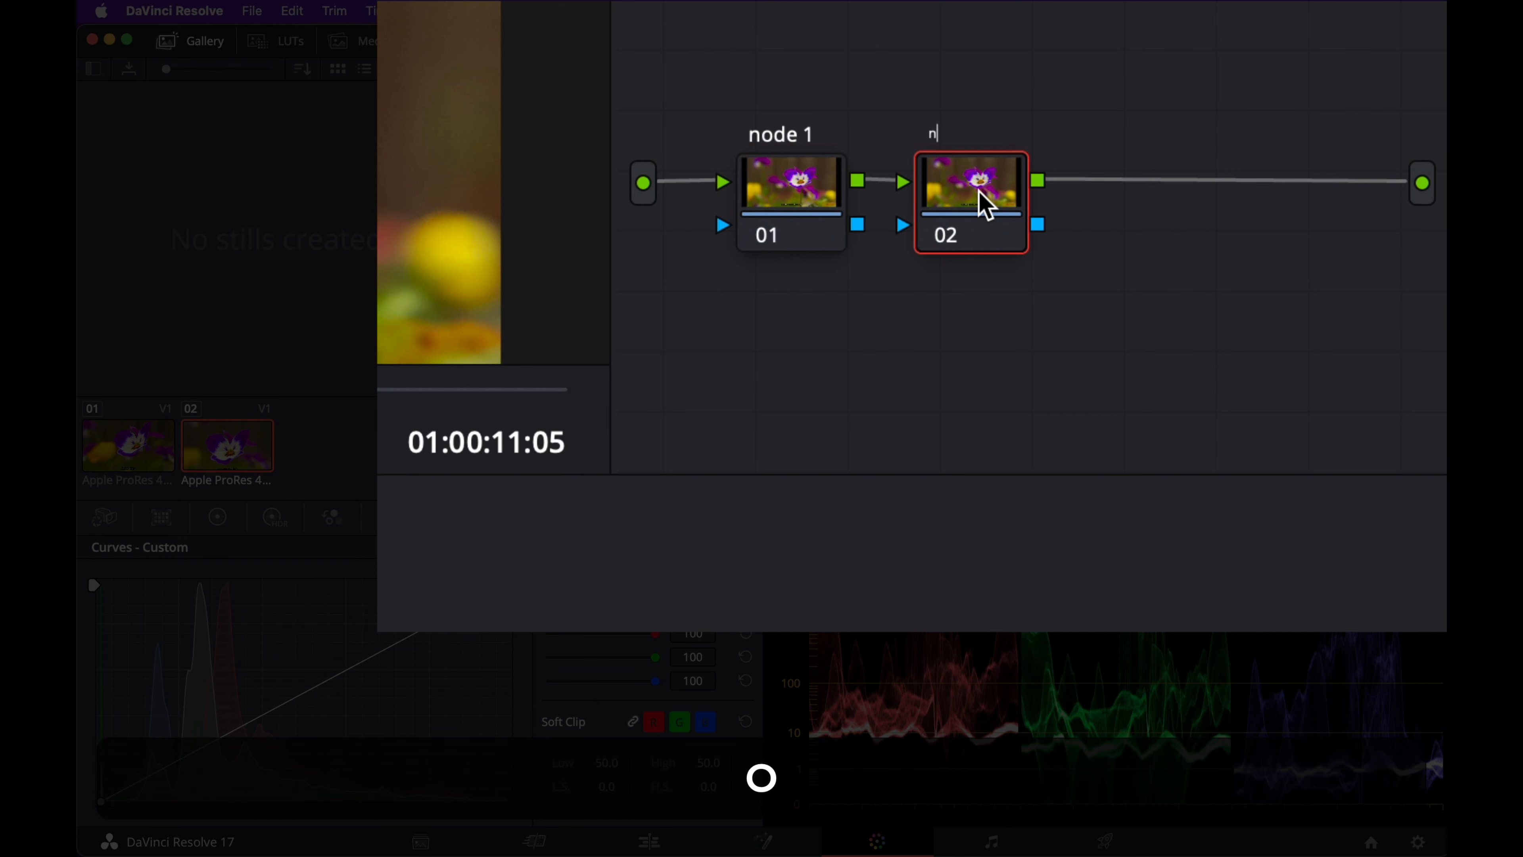
pyautogui.write('ode 2')
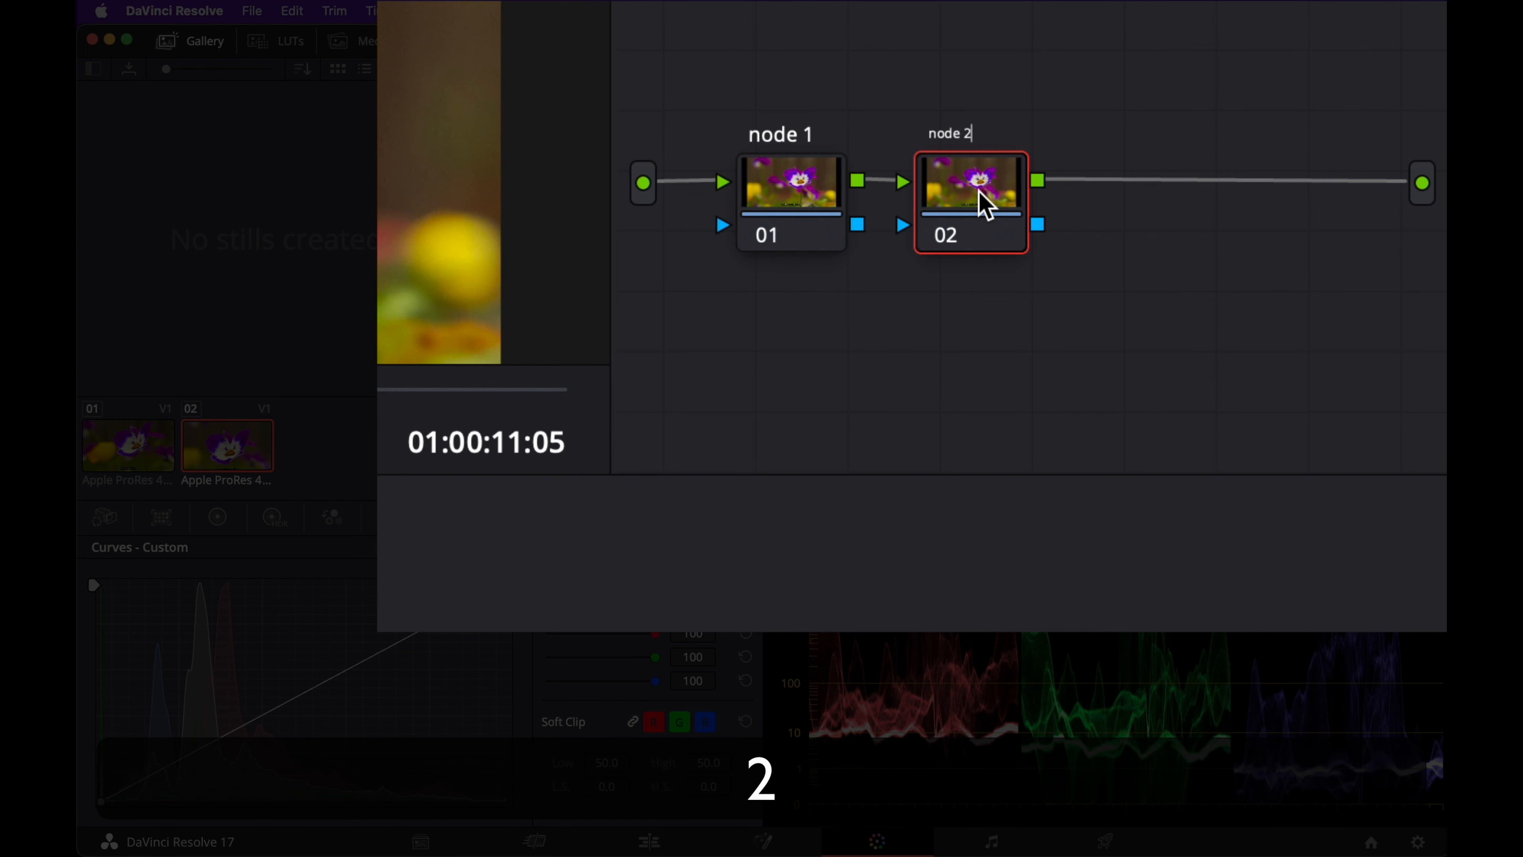
pyautogui.press('Return')
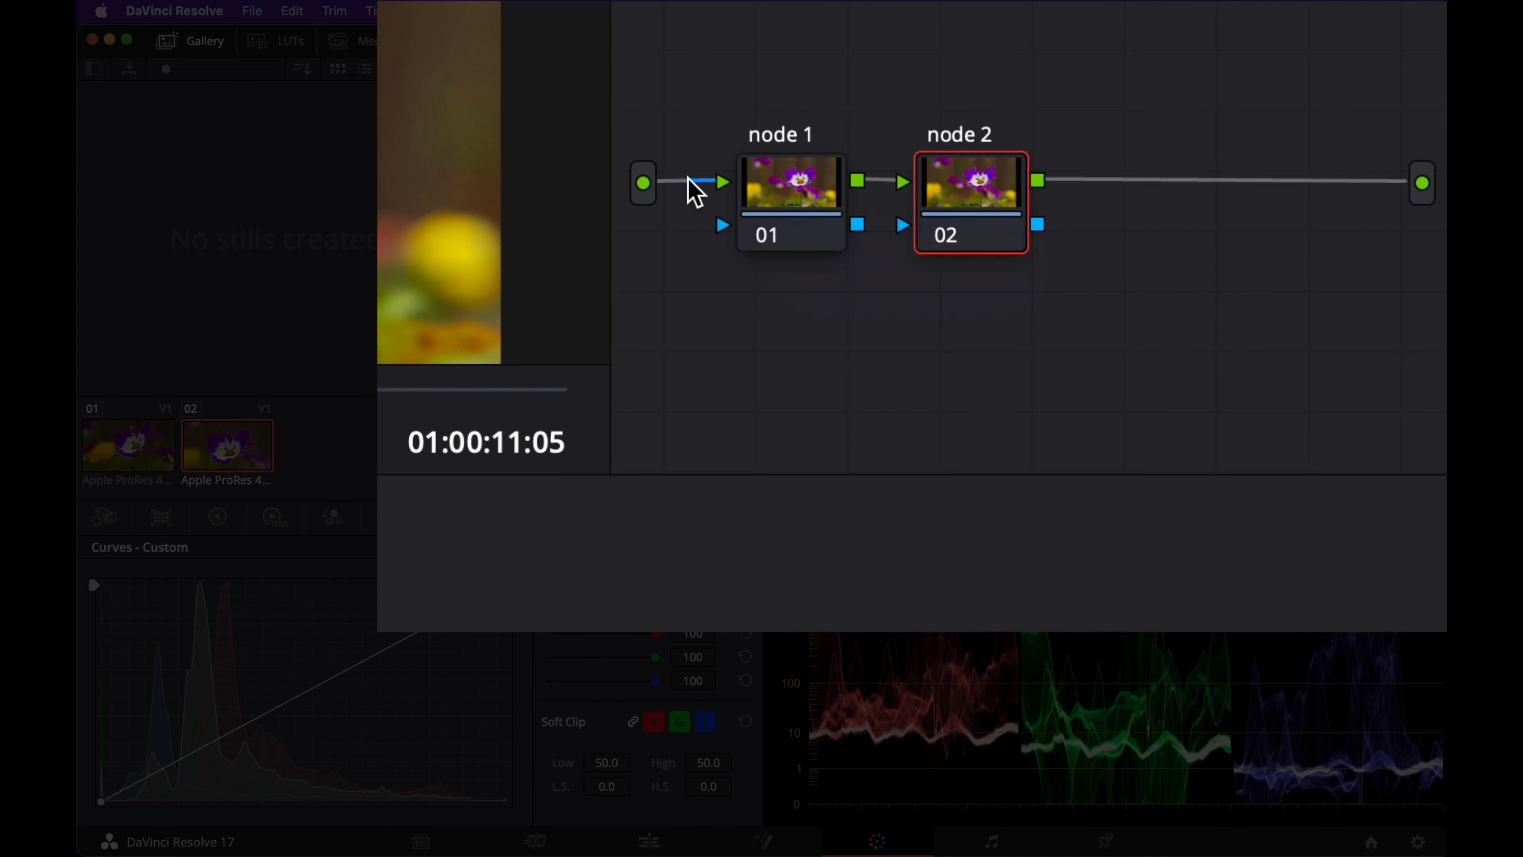
# Step: Select node 1 and set its saturation to 0 in the Primaries color wheels
pyautogui.rightClick(800, 175)
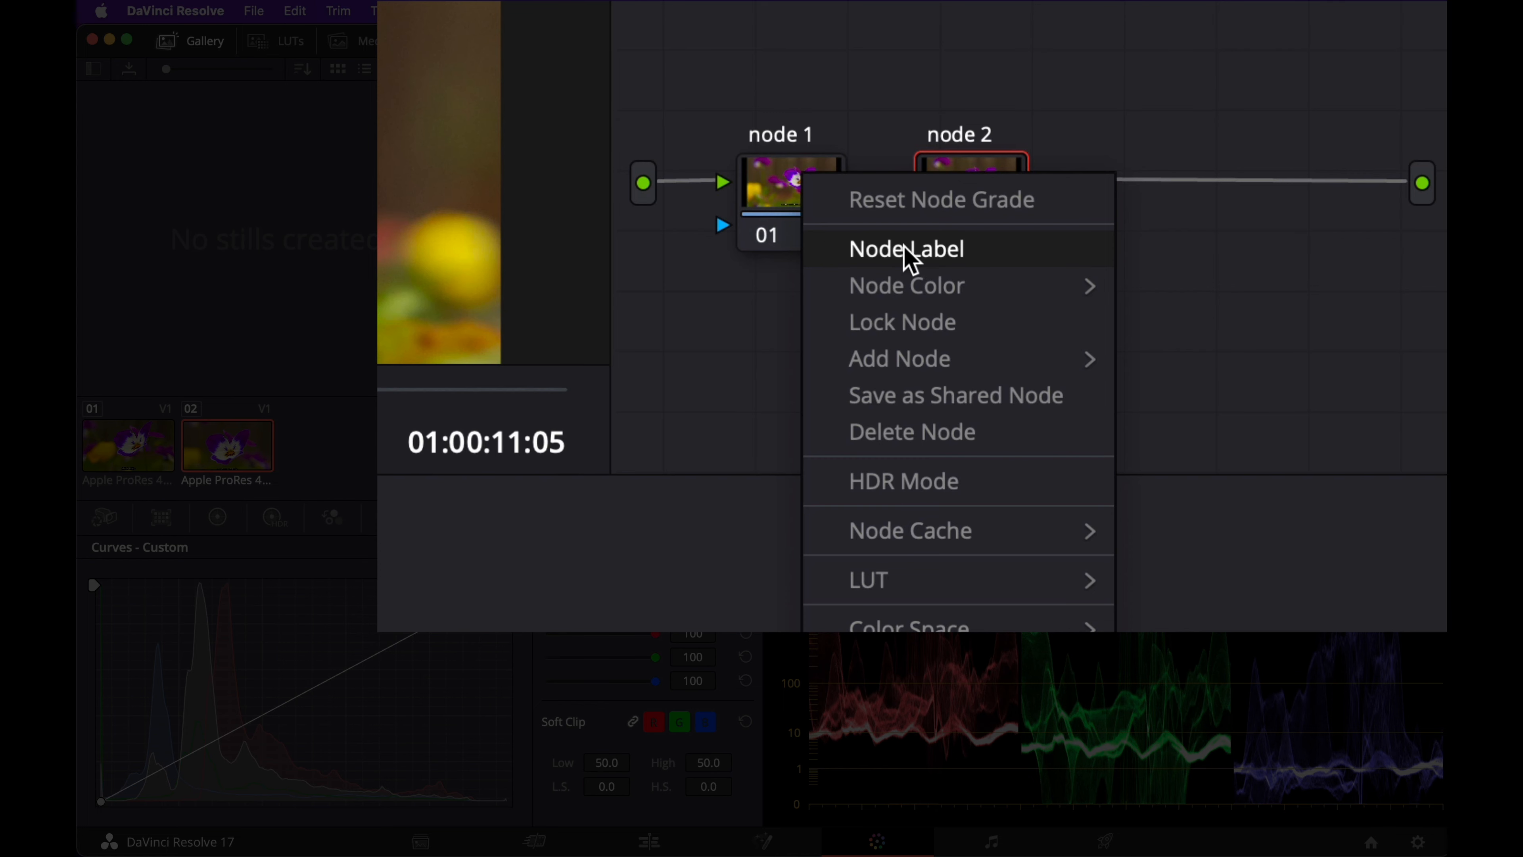
pyautogui.click(857, 60)
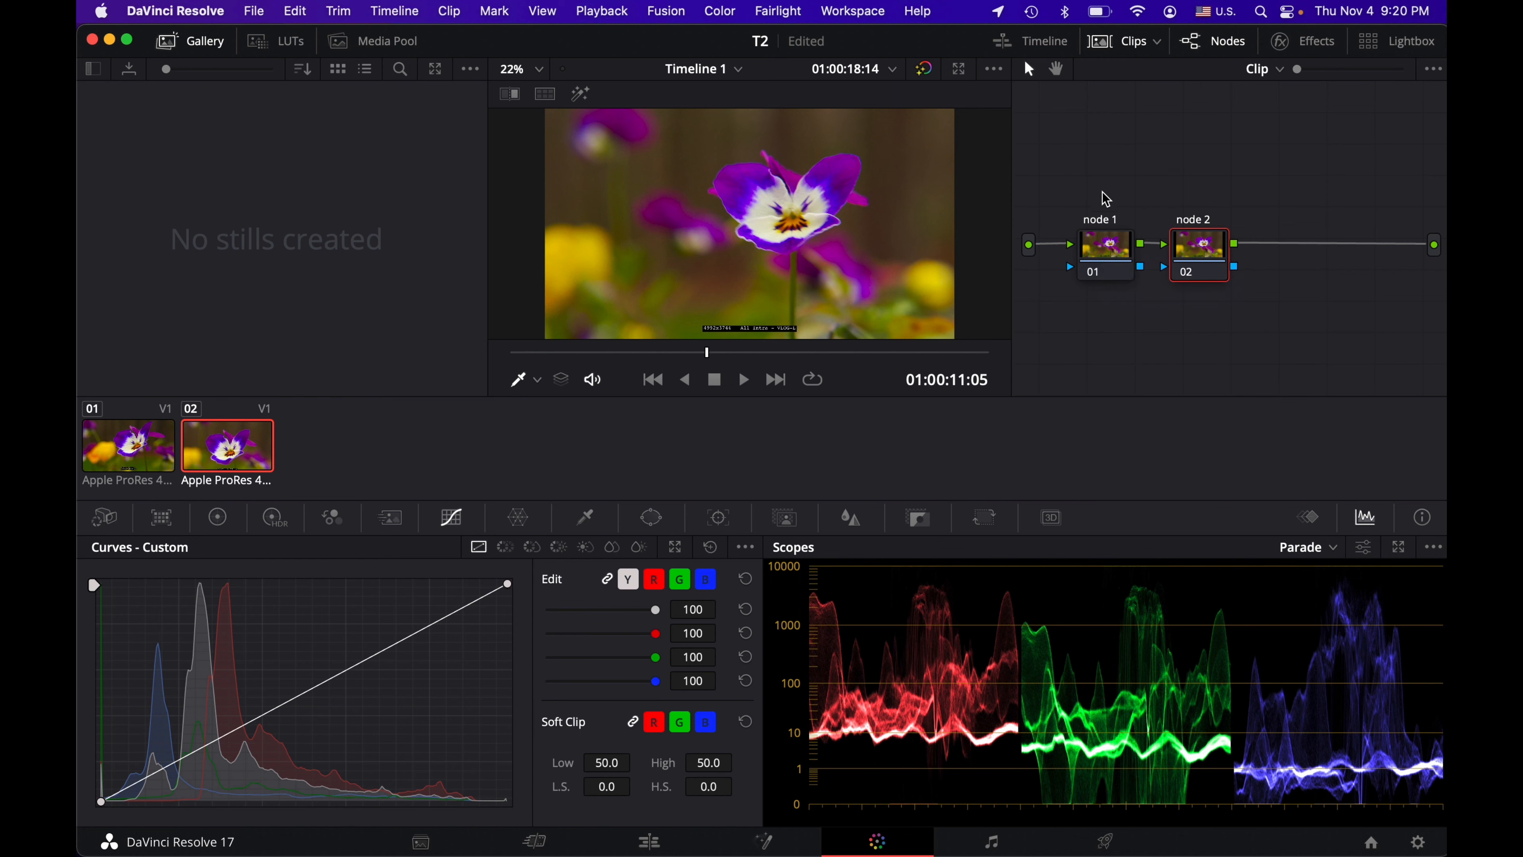
pyautogui.click(1112, 261)
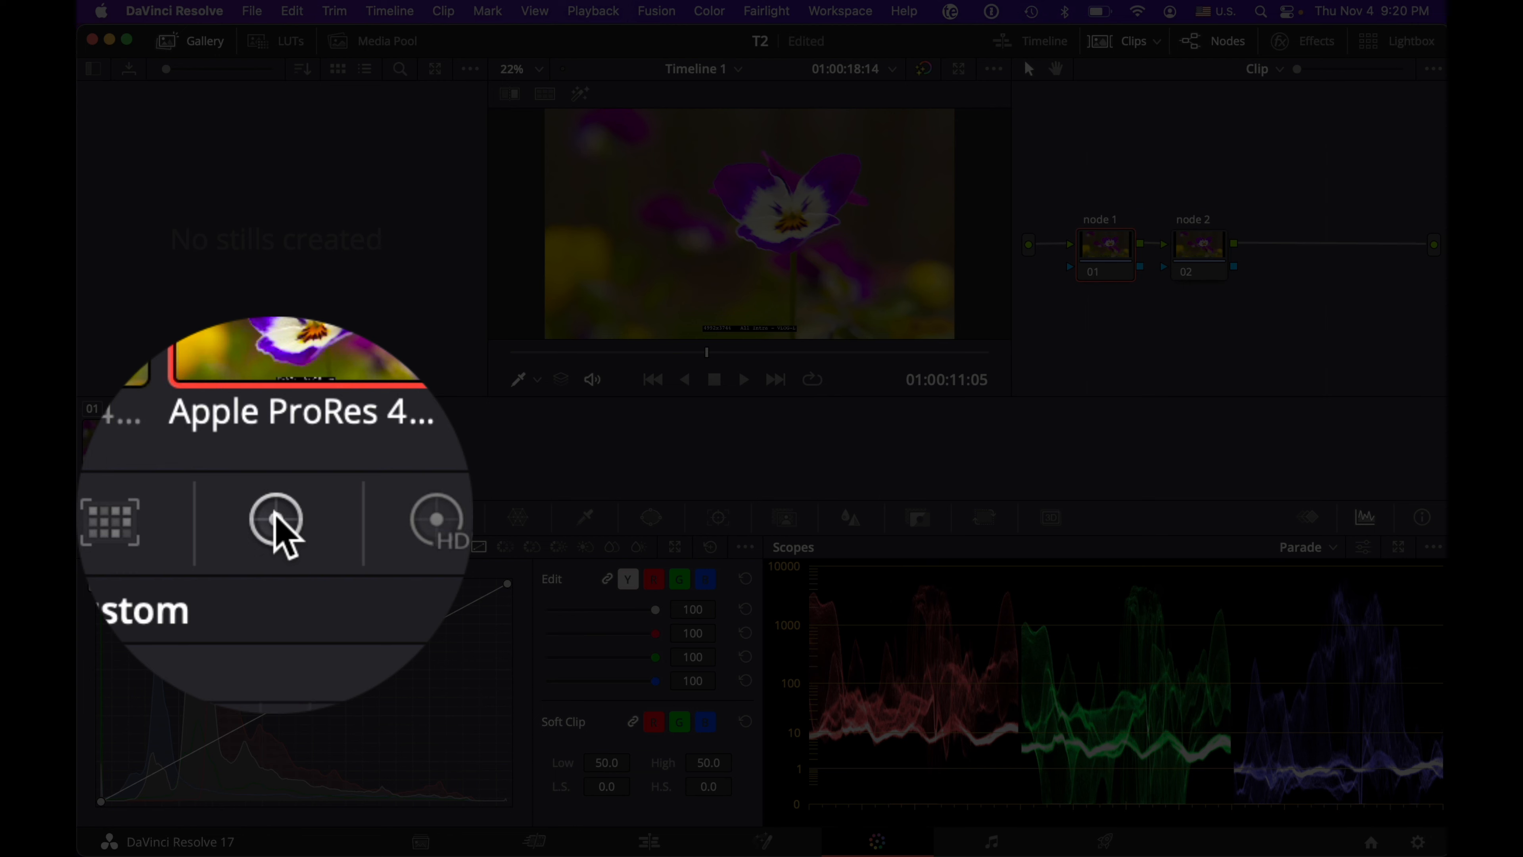
pyautogui.click(218, 519)
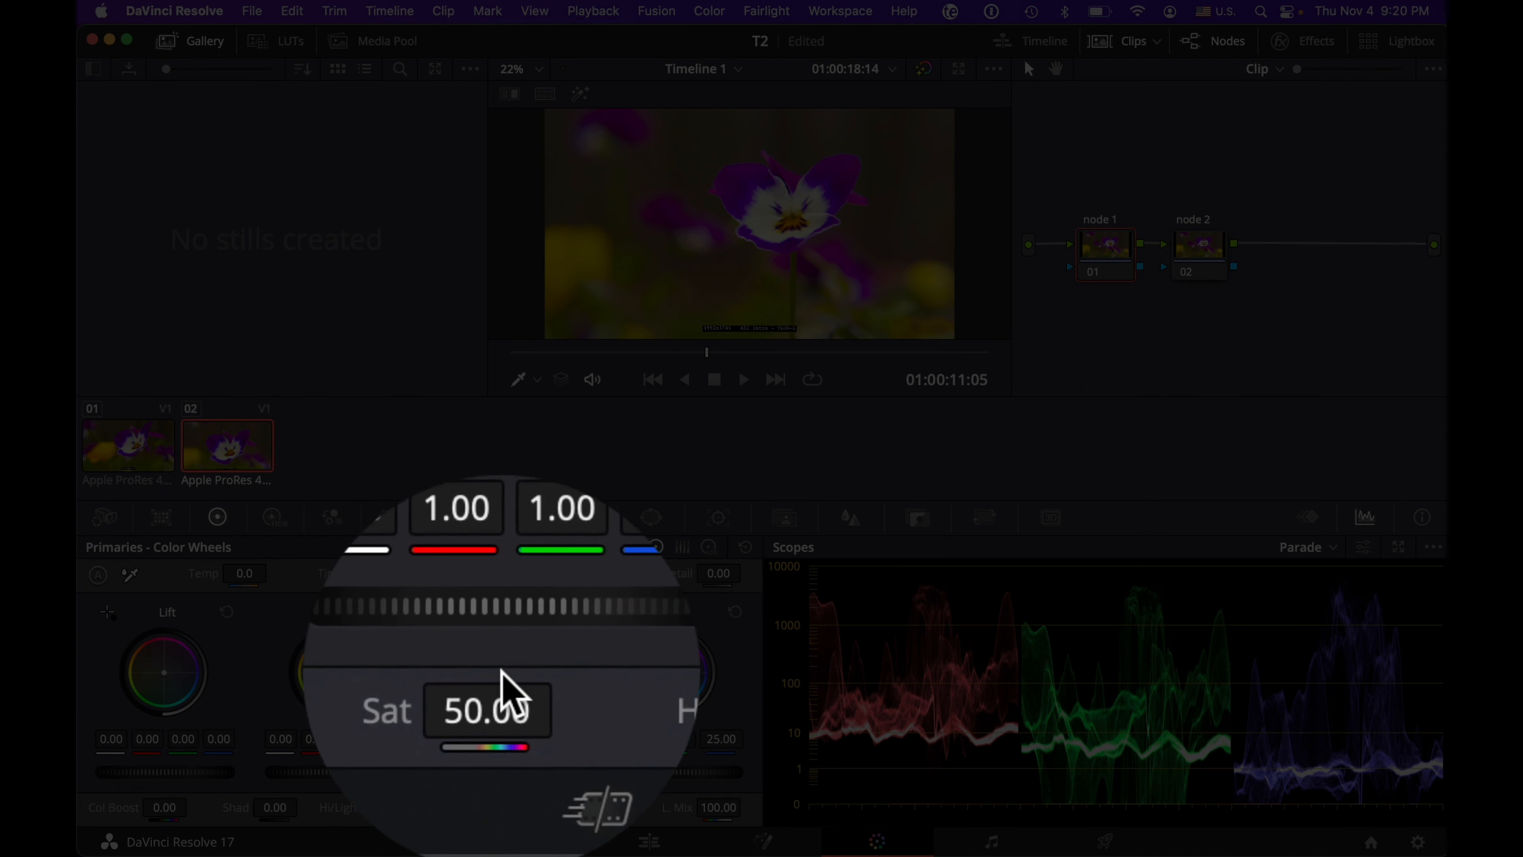
pyautogui.moveTo(499, 809); pyautogui.dragTo(377, 809)
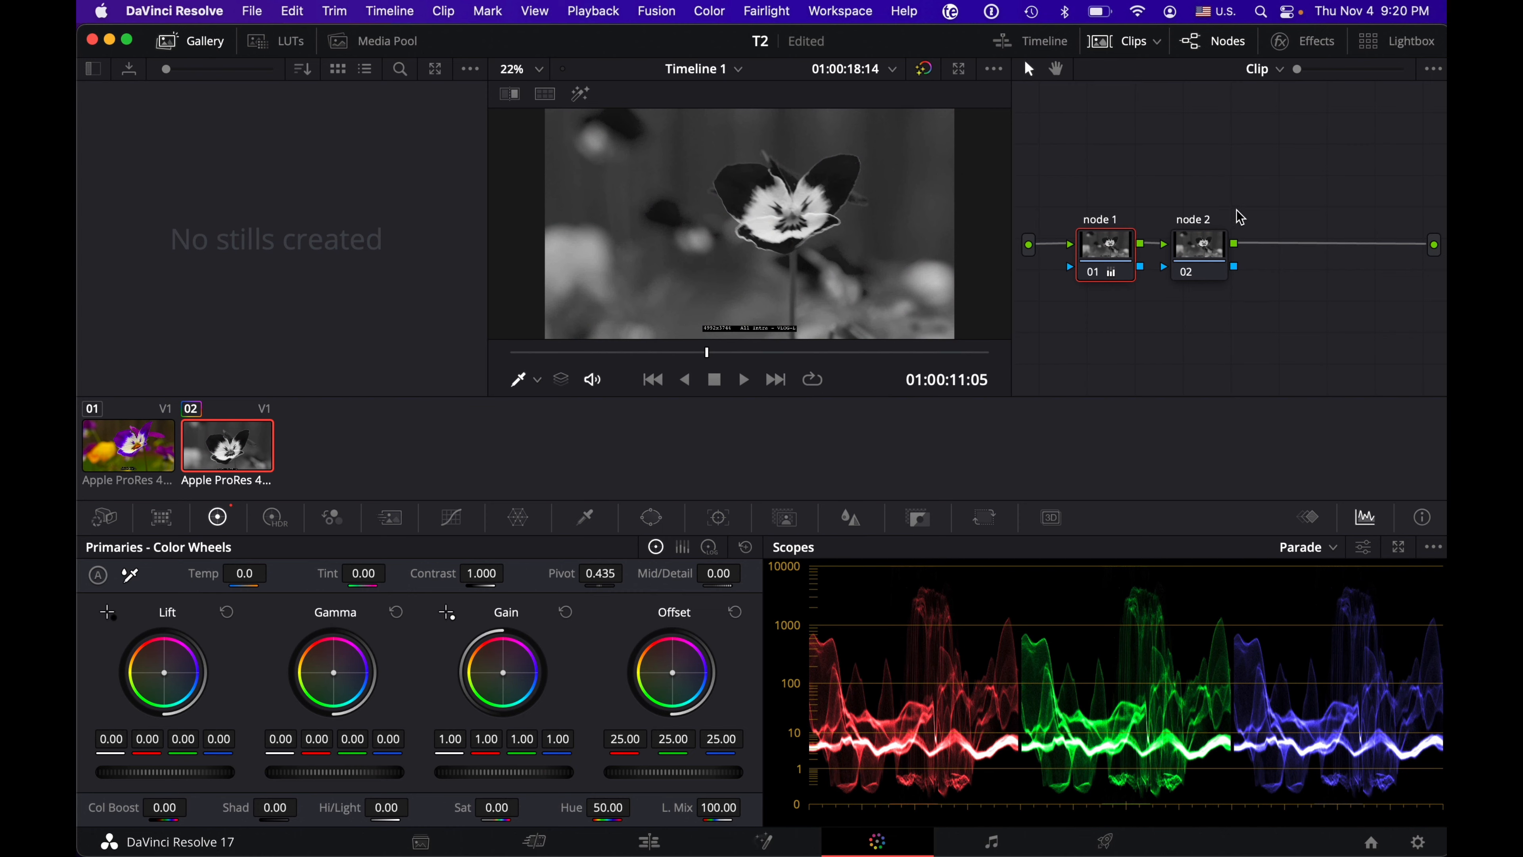
# Step: Select node 2 and look through the available node commands, such as adding serial, parallel and layer nodes
pyautogui.click(1205, 244)
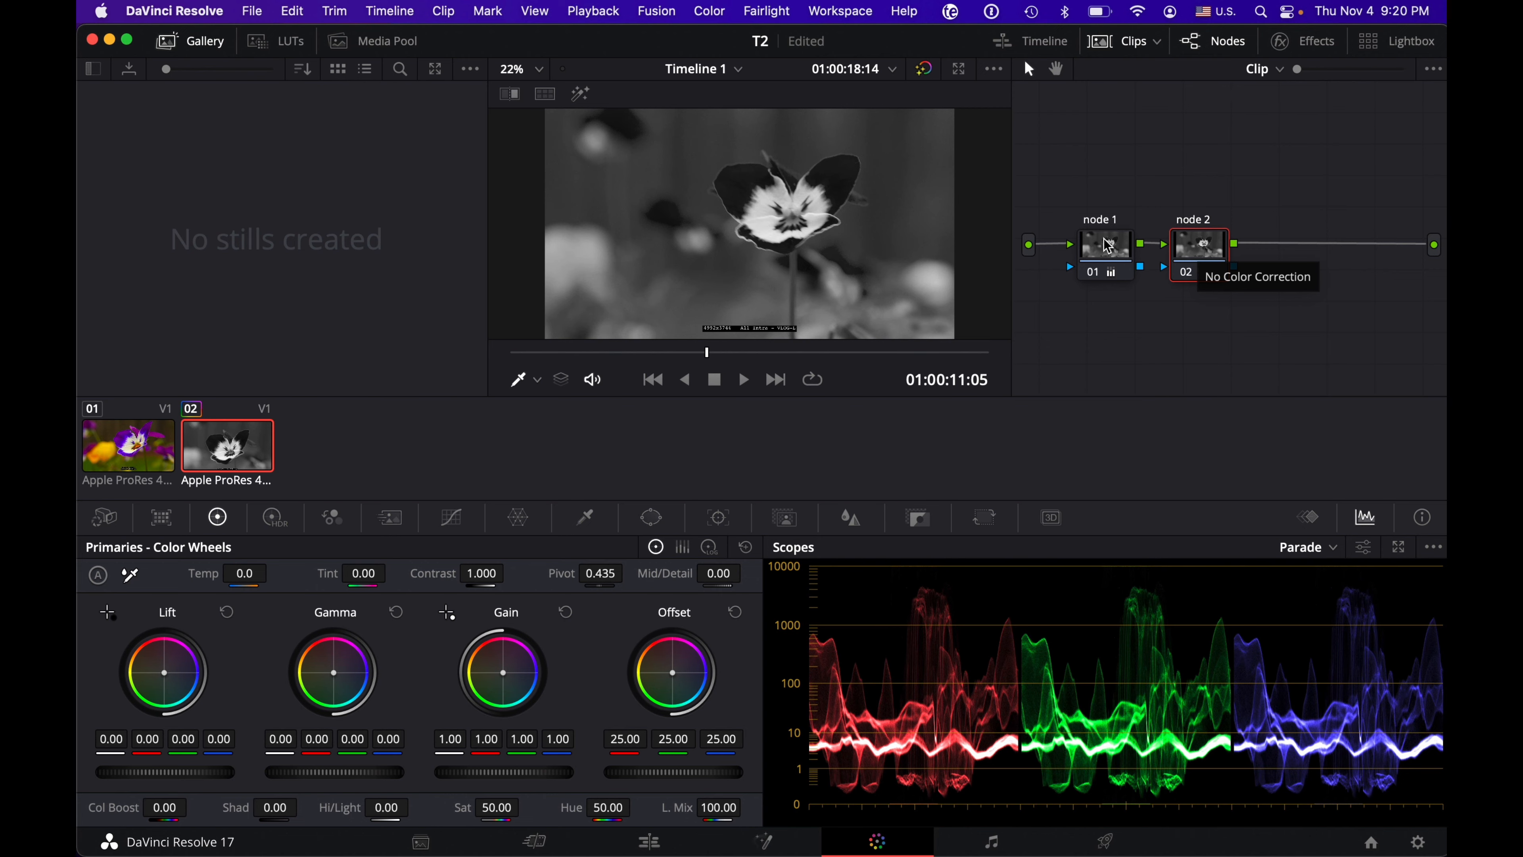
pyautogui.click(708, 10)
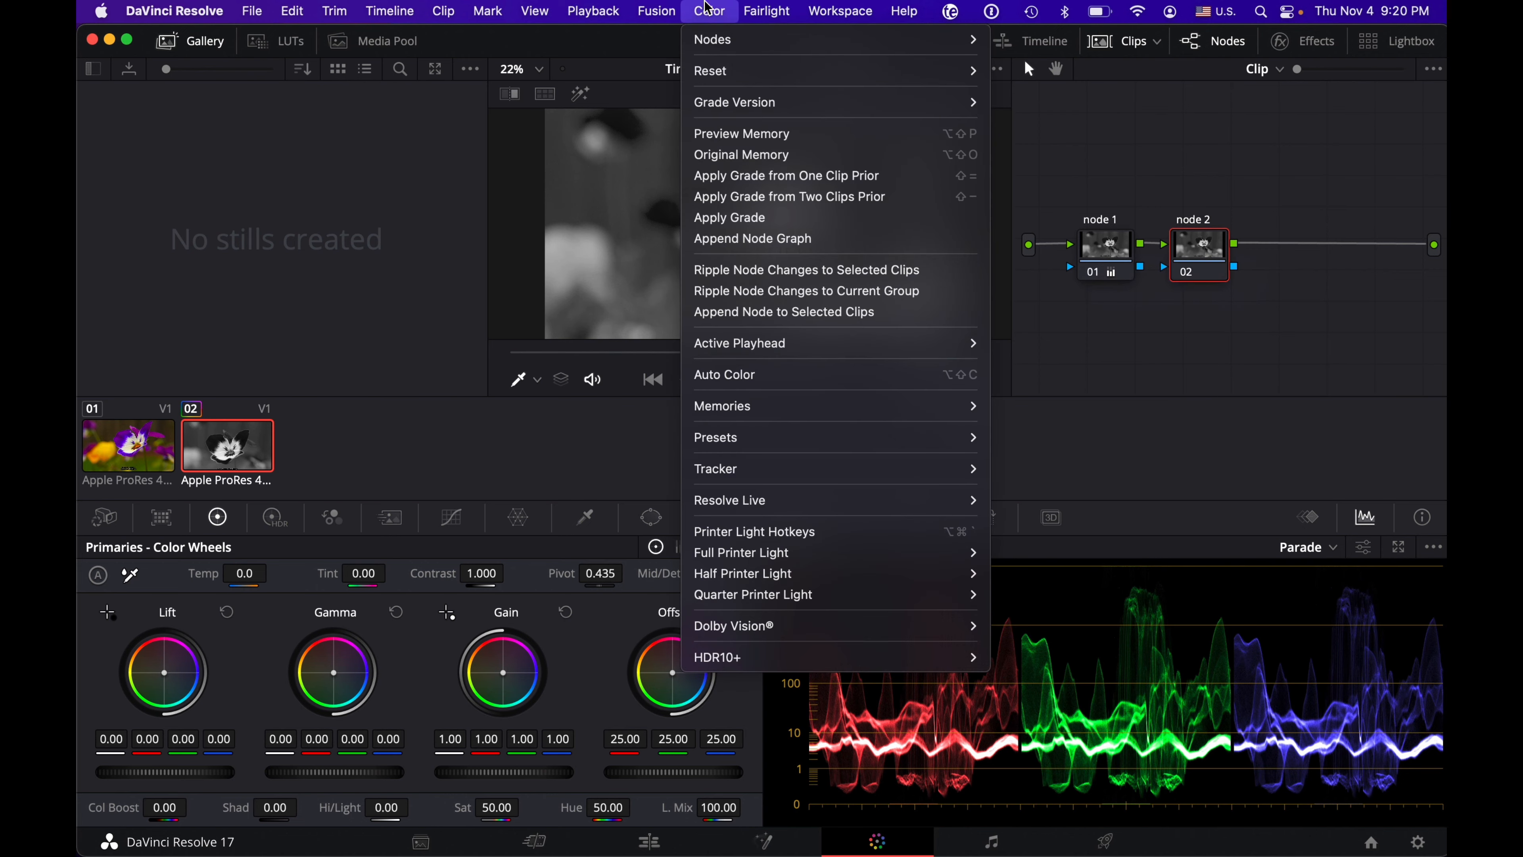
pyautogui.moveTo(744, 39)
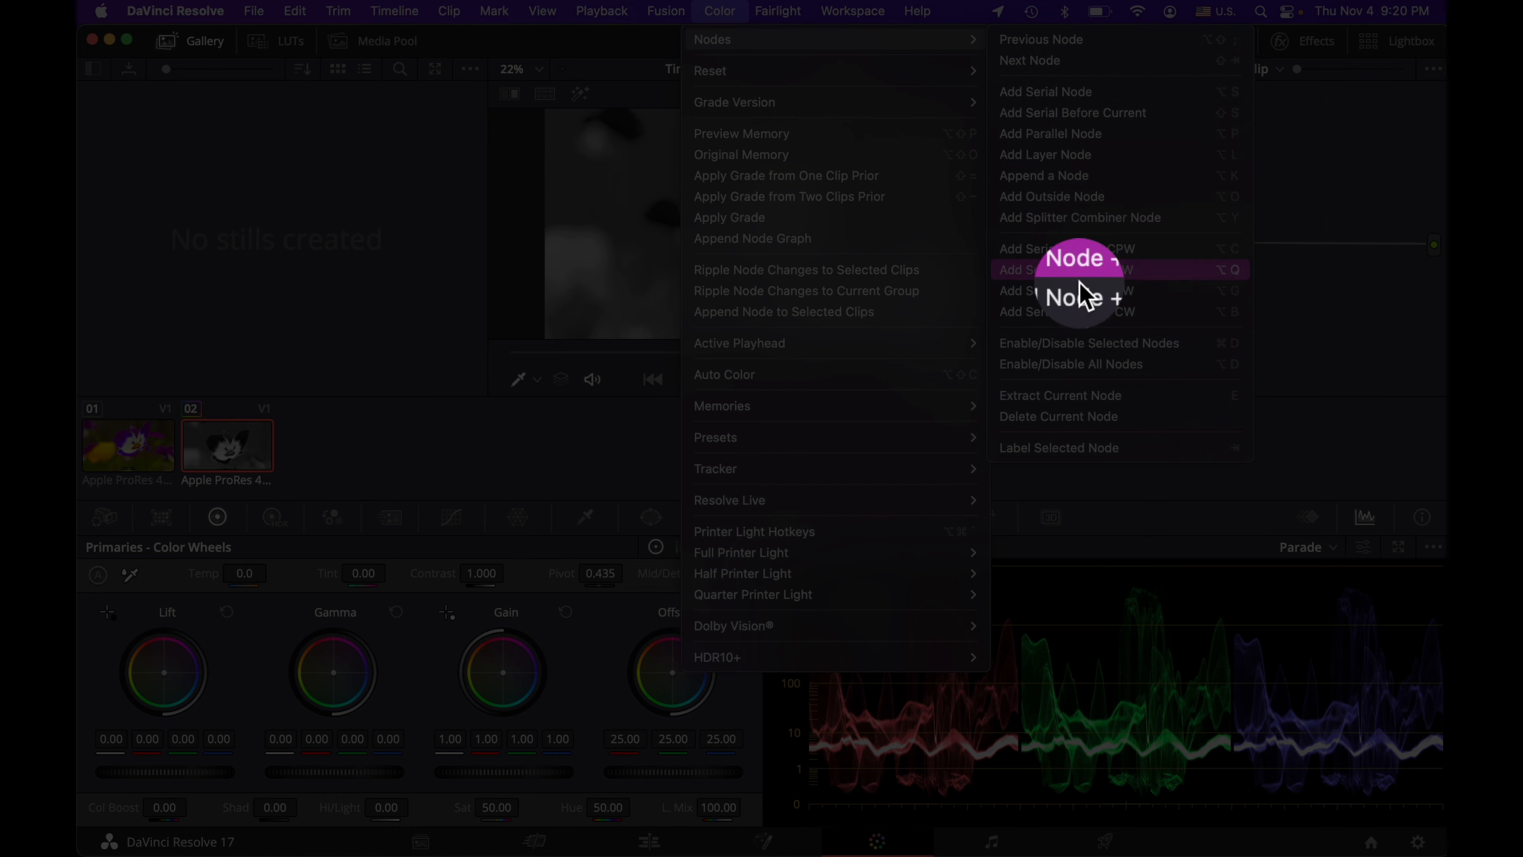
pyautogui.click(1312, 181)
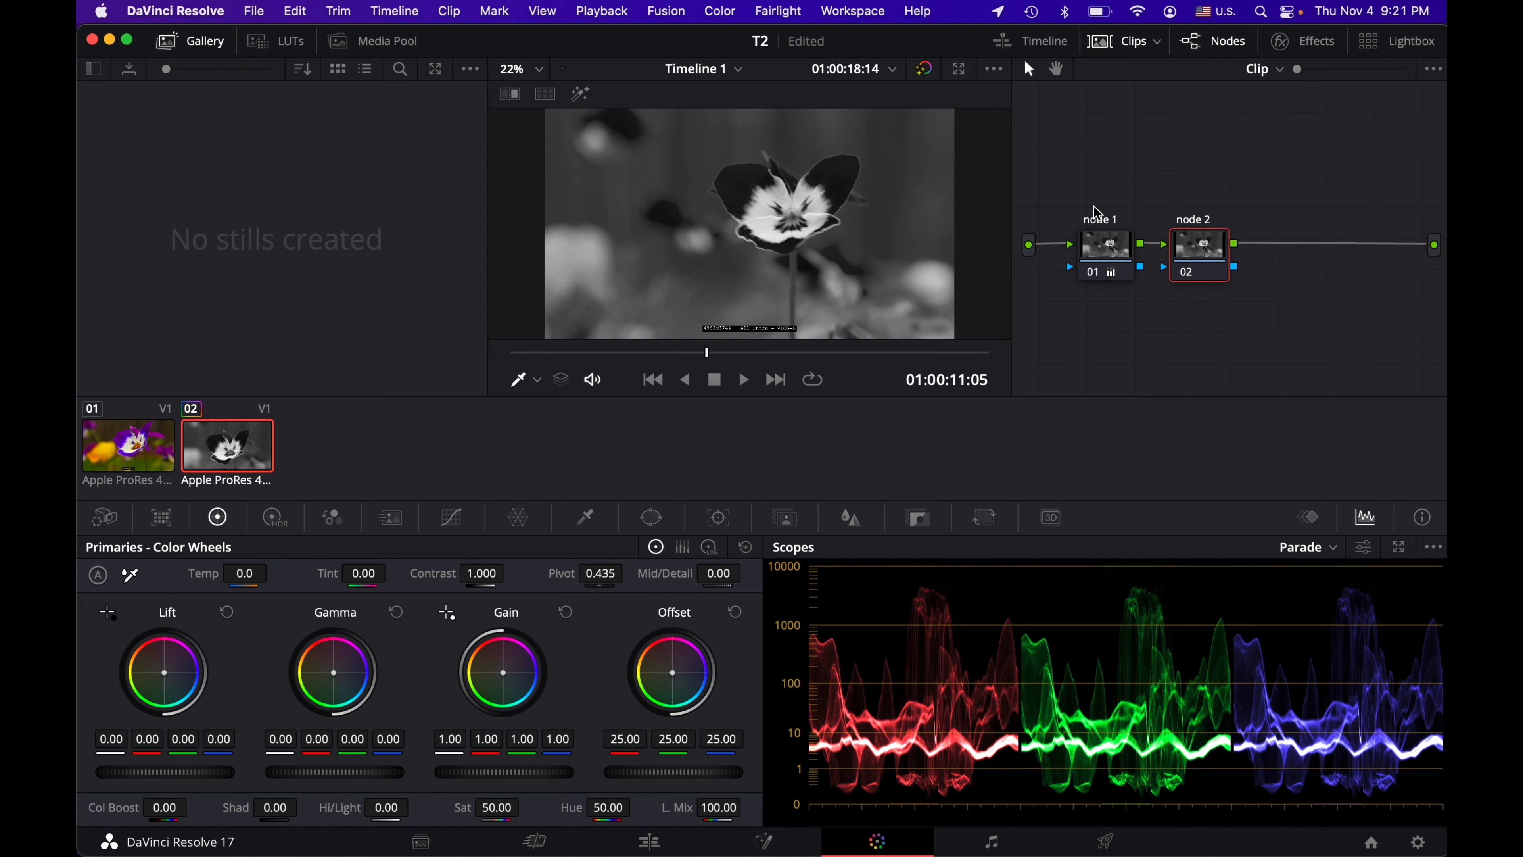
# Step: Alternate between node 1 and node 2 to compare their Primaries settings, ending on node 1
pyautogui.click(1106, 249)
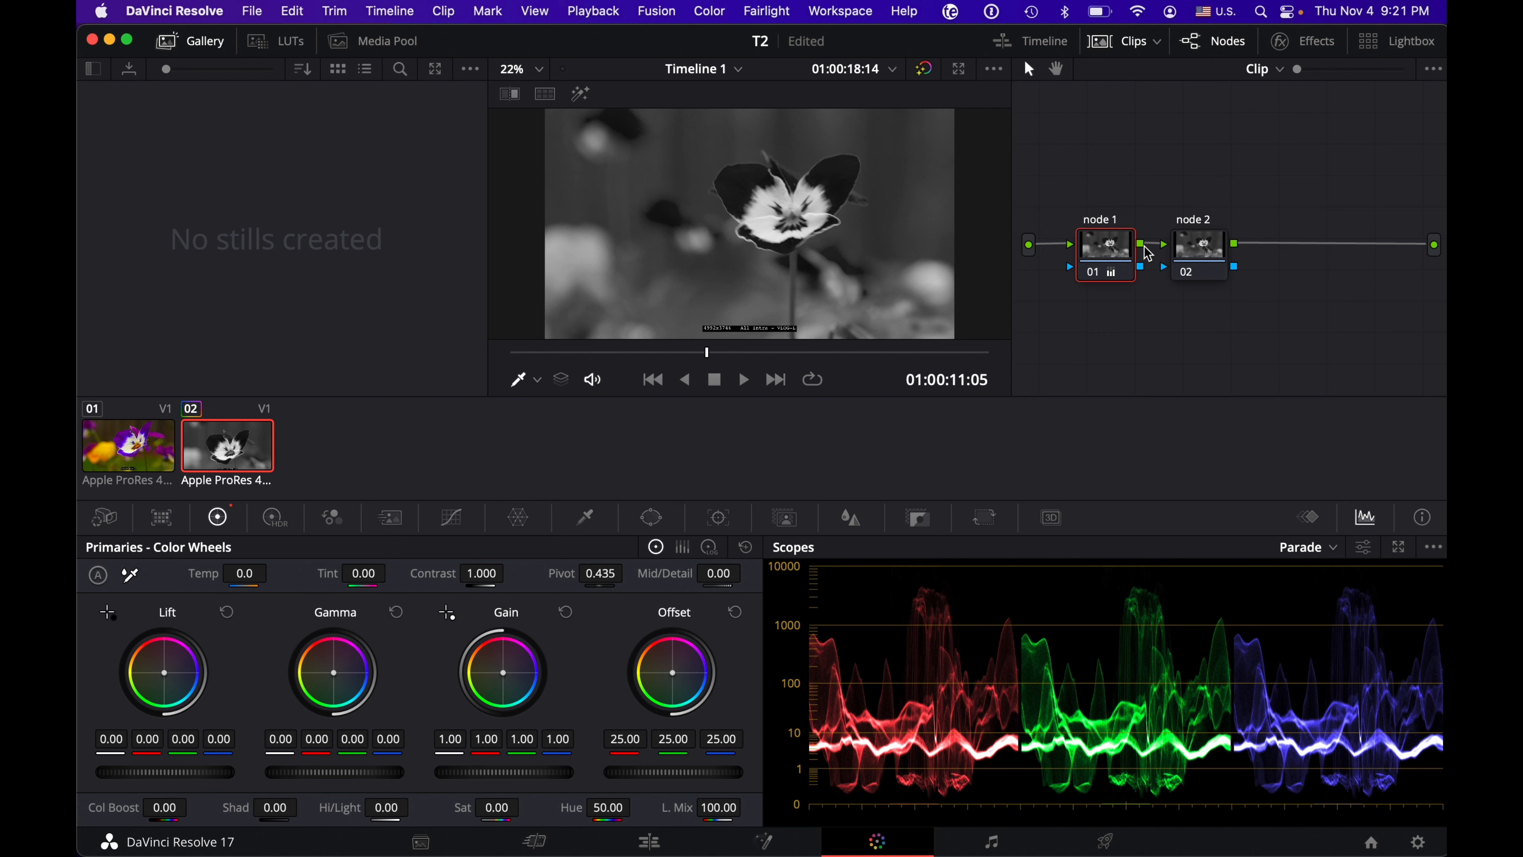
pyautogui.click(1188, 253)
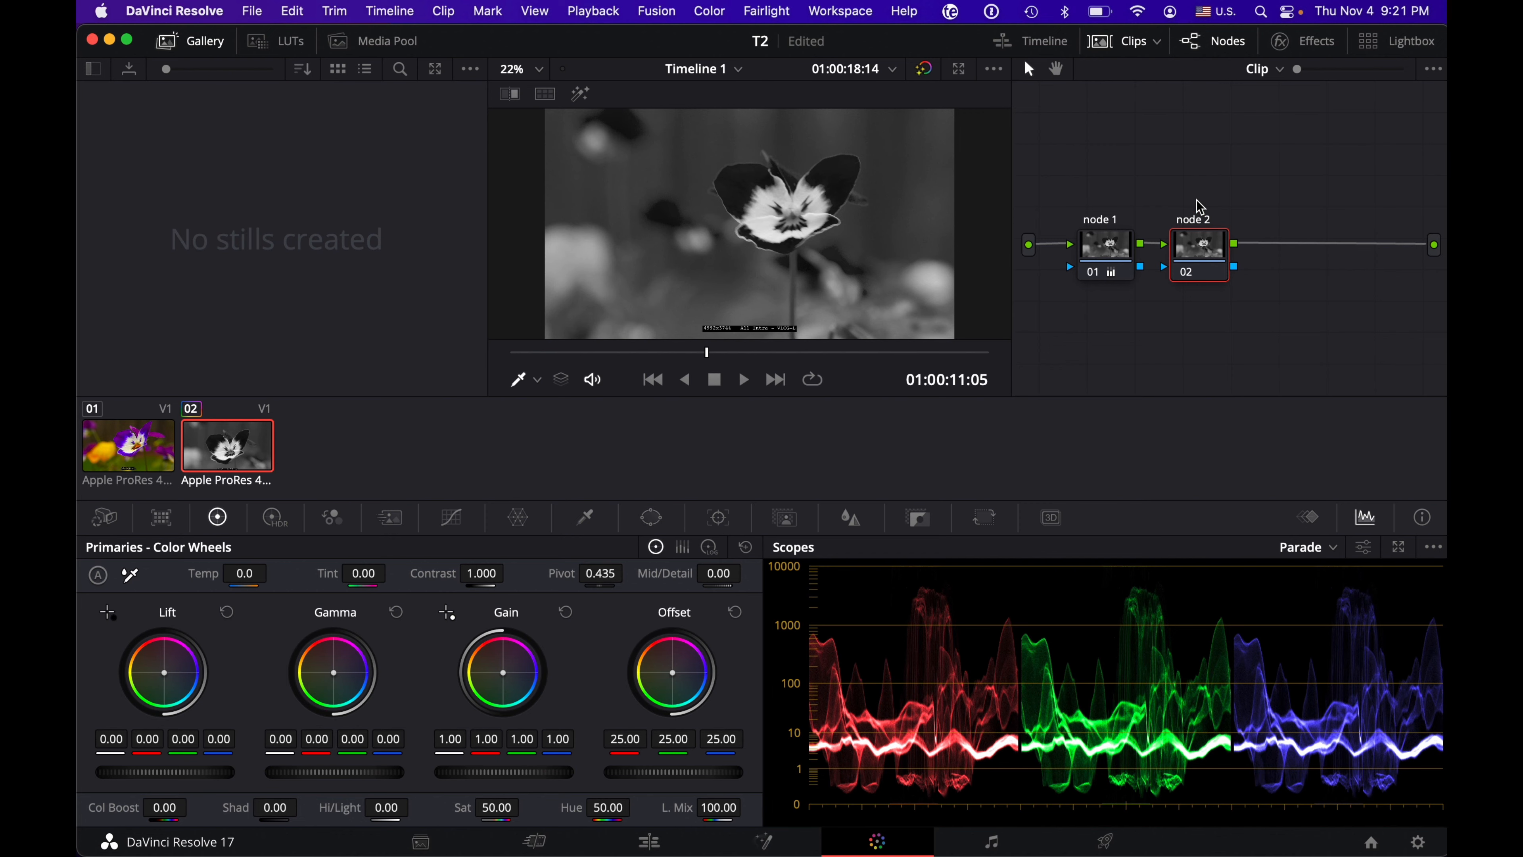
pyautogui.click(1111, 243)
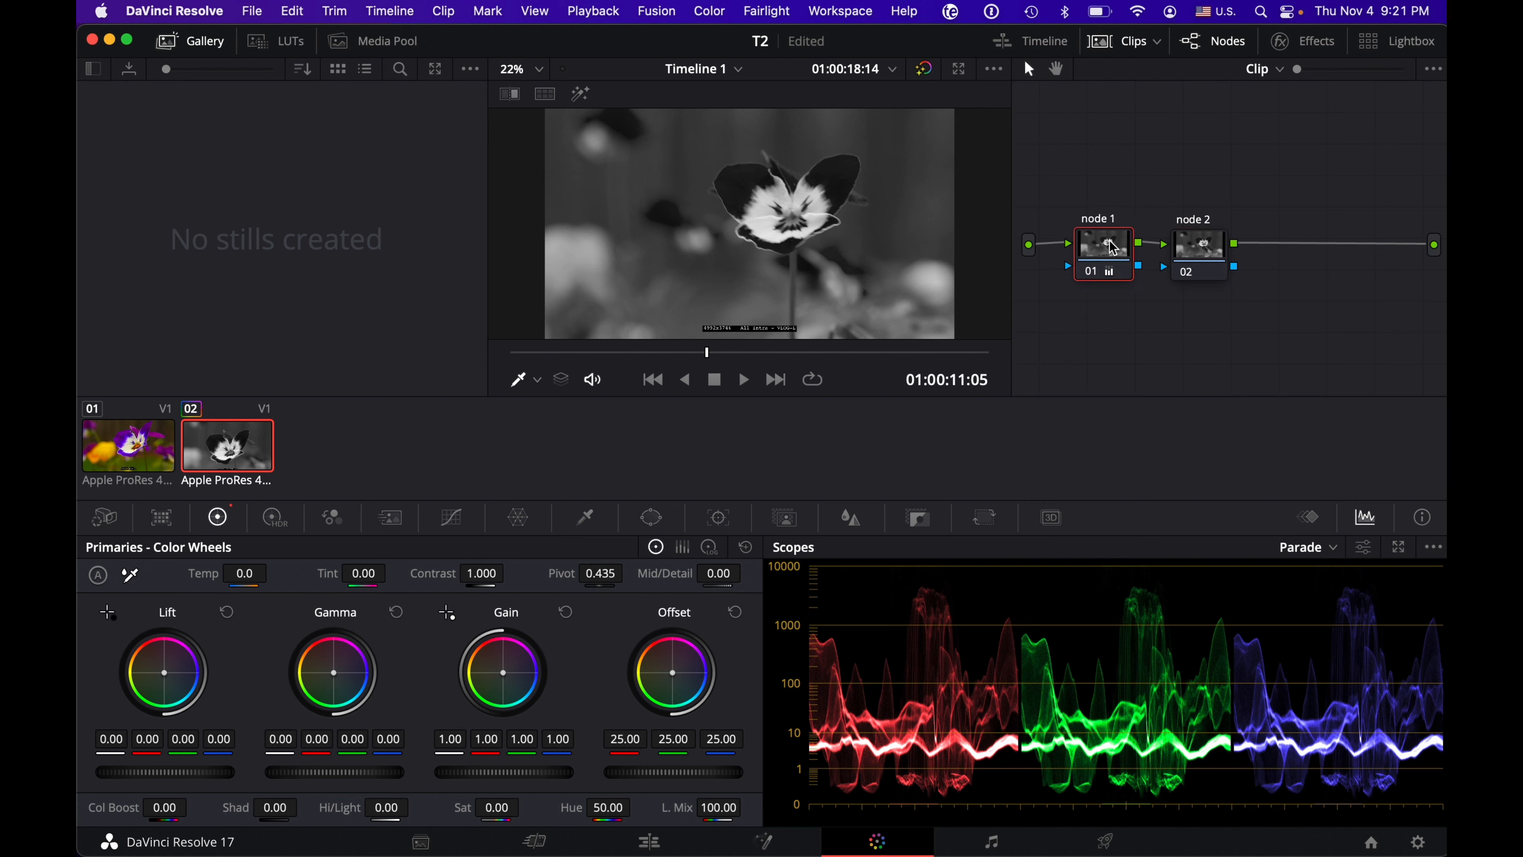
# Step: Move nodes 1 and 2 slightly higher and farther apart in the node graph, and reset node 1's grade
pyautogui.moveTo(1110, 246); pyautogui.dragTo(1101, 226)
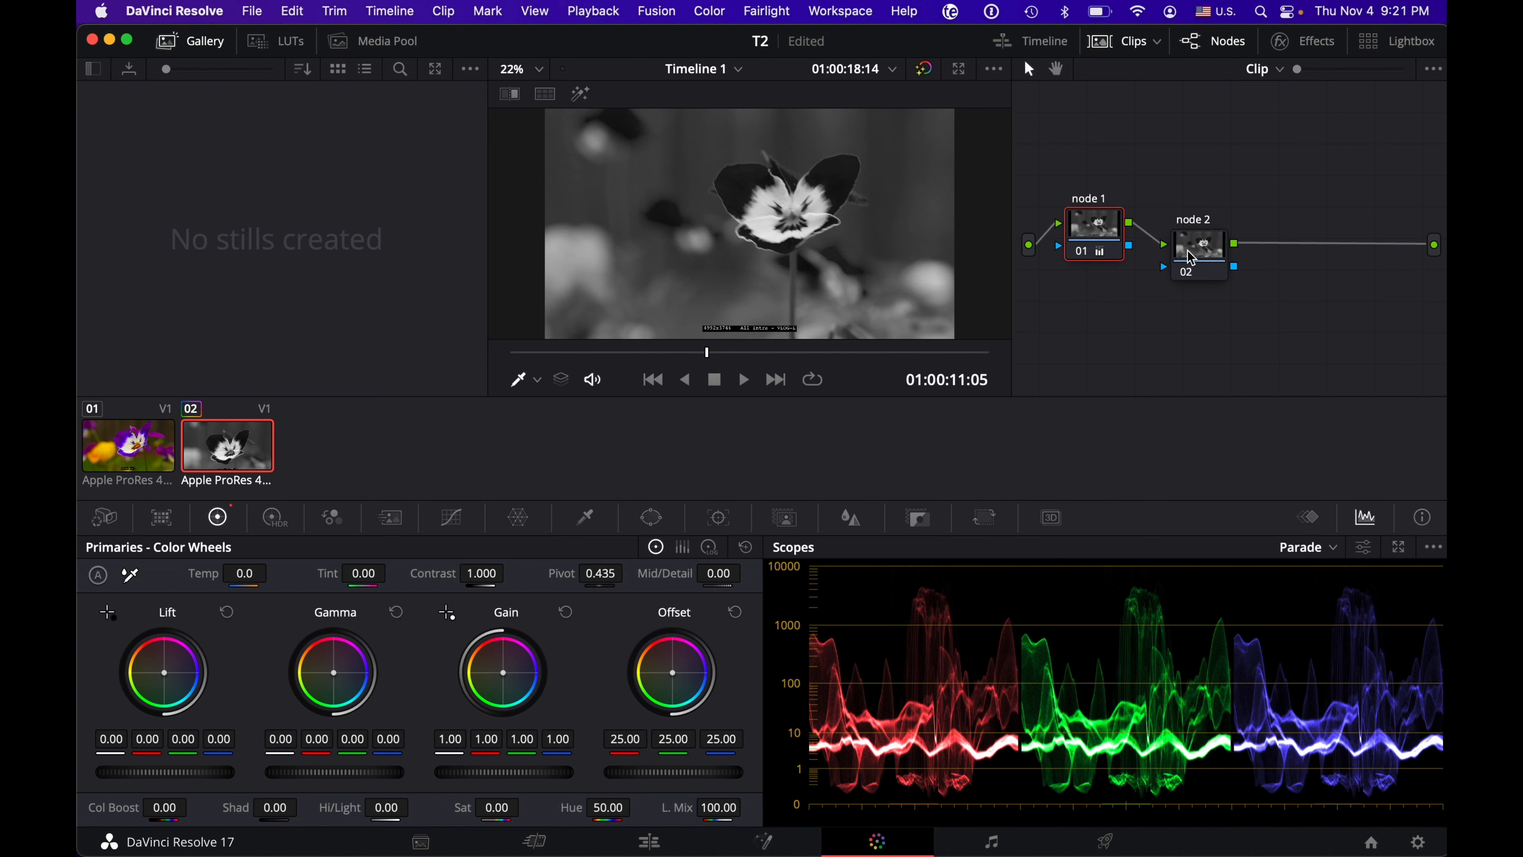
pyautogui.moveTo(1191, 257); pyautogui.dragTo(1187, 239)
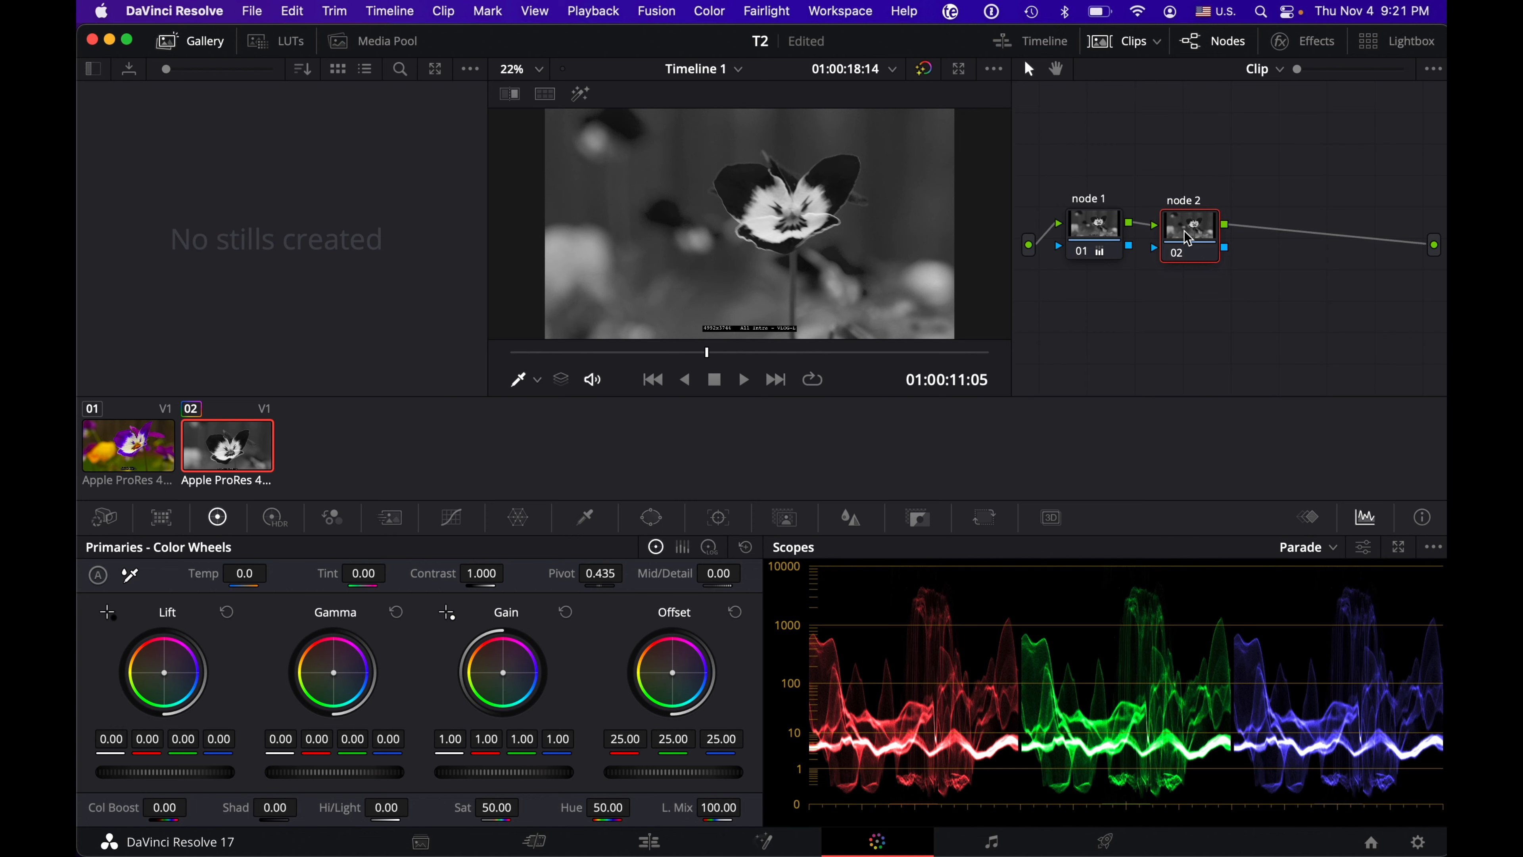
pyautogui.moveTo(1187, 238); pyautogui.dragTo(1235, 238)
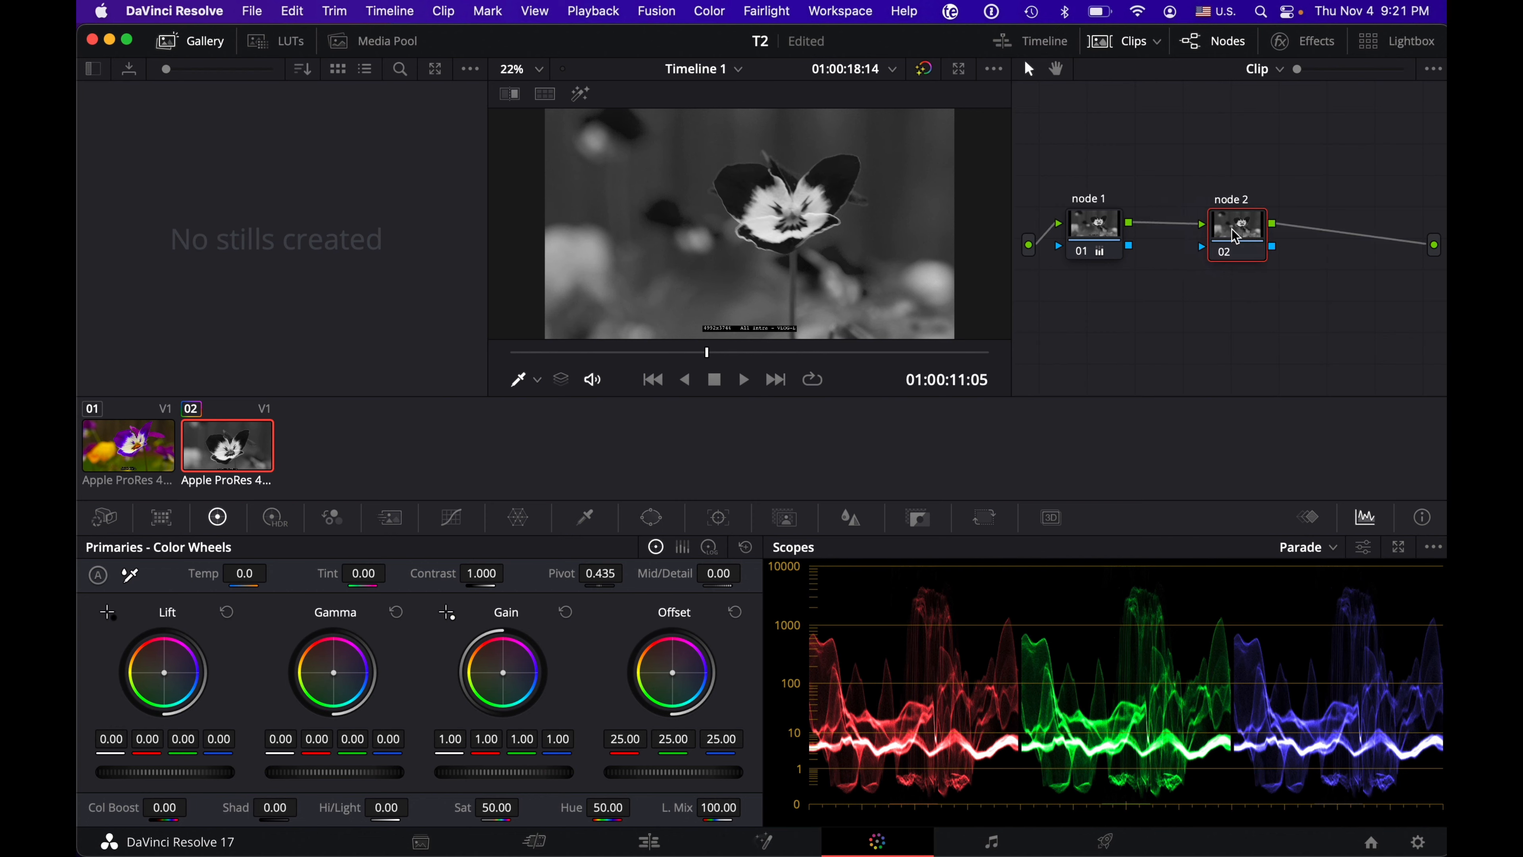
pyautogui.click(1099, 231)
pyautogui.moveTo(1096, 224); pyautogui.dragTo(1116, 224)
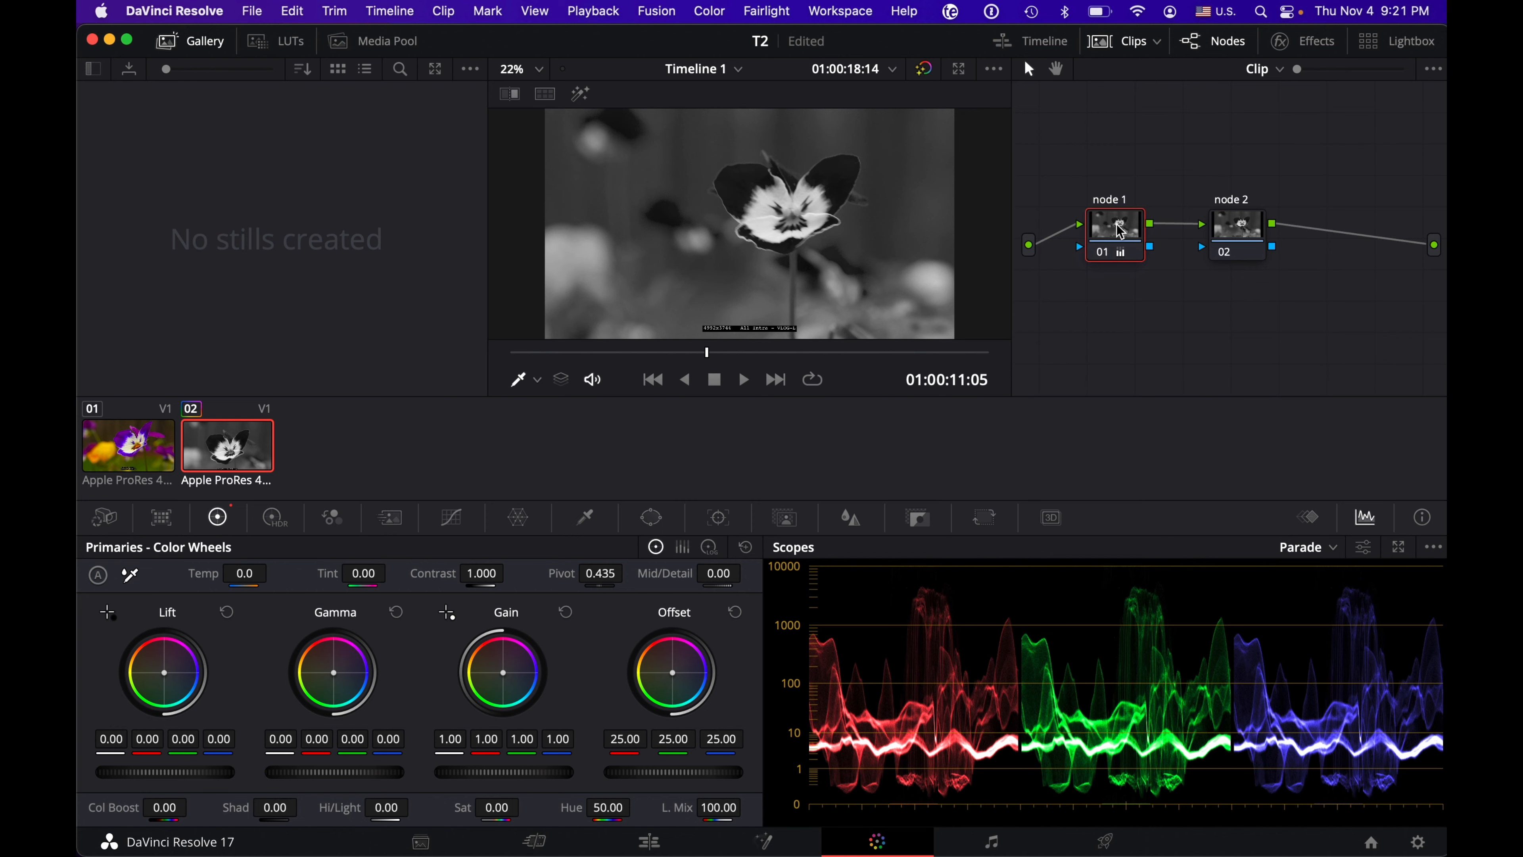
pyautogui.rightClick(1115, 224)
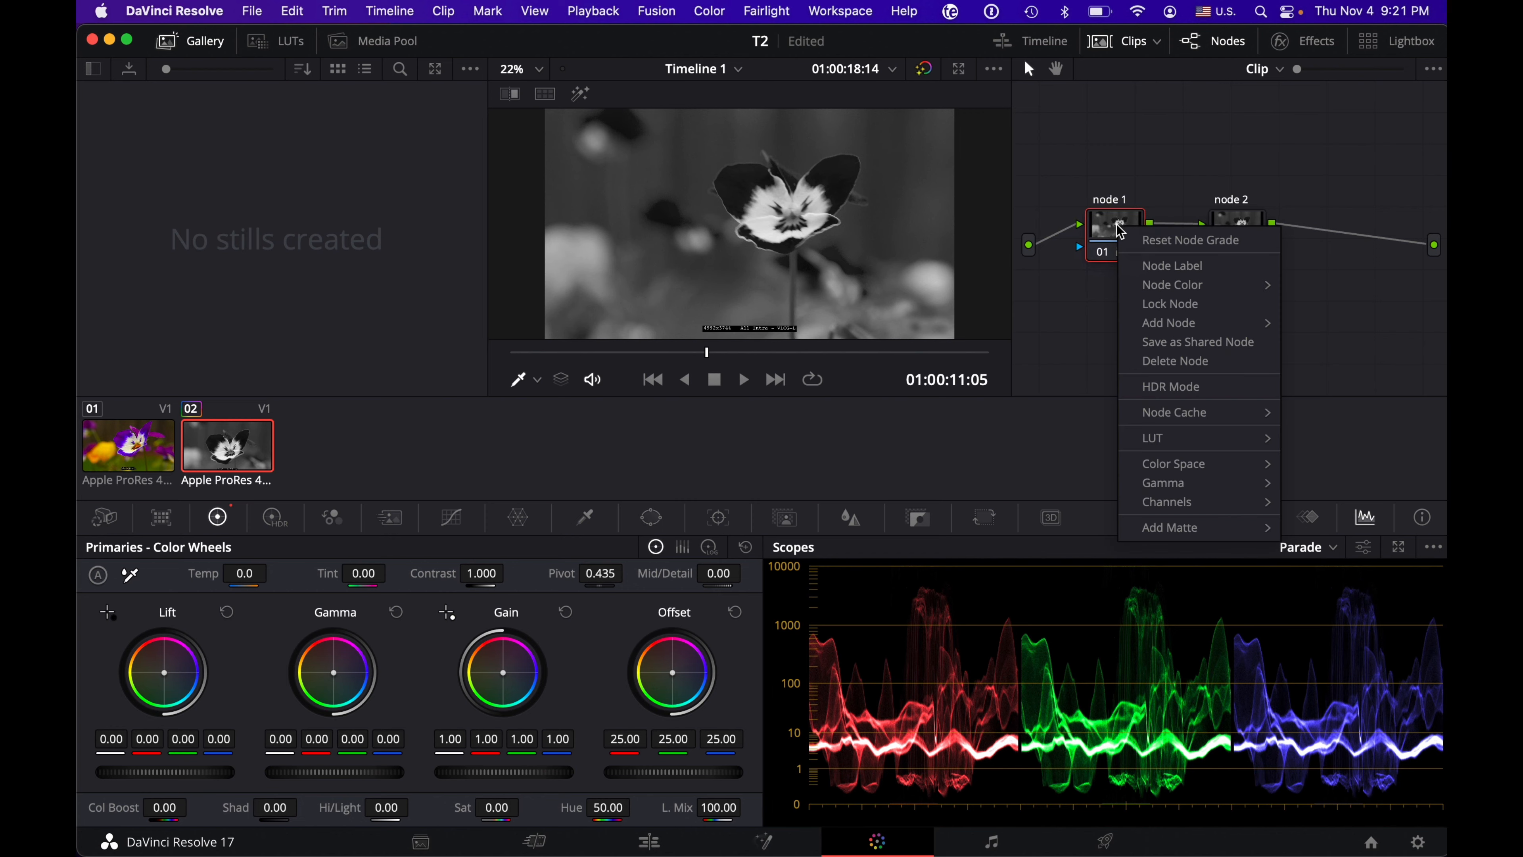
pyautogui.click(1151, 239)
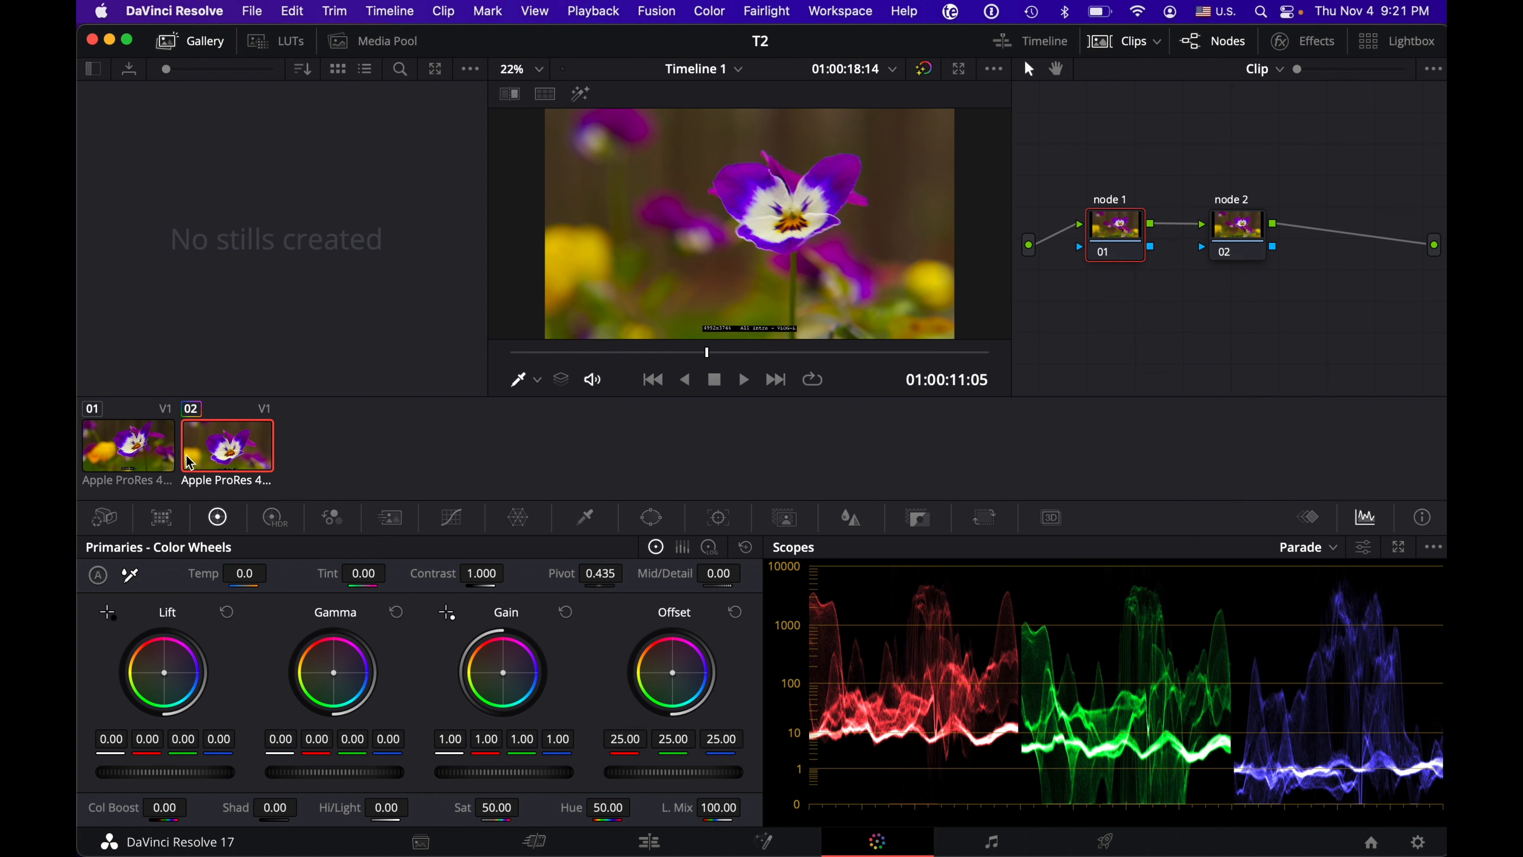
# Step: Switch between clips 01 and 02, look at the cut between them on the Edit page, and return to the Color page
pyautogui.click(142, 455)
pyautogui.click(219, 456)
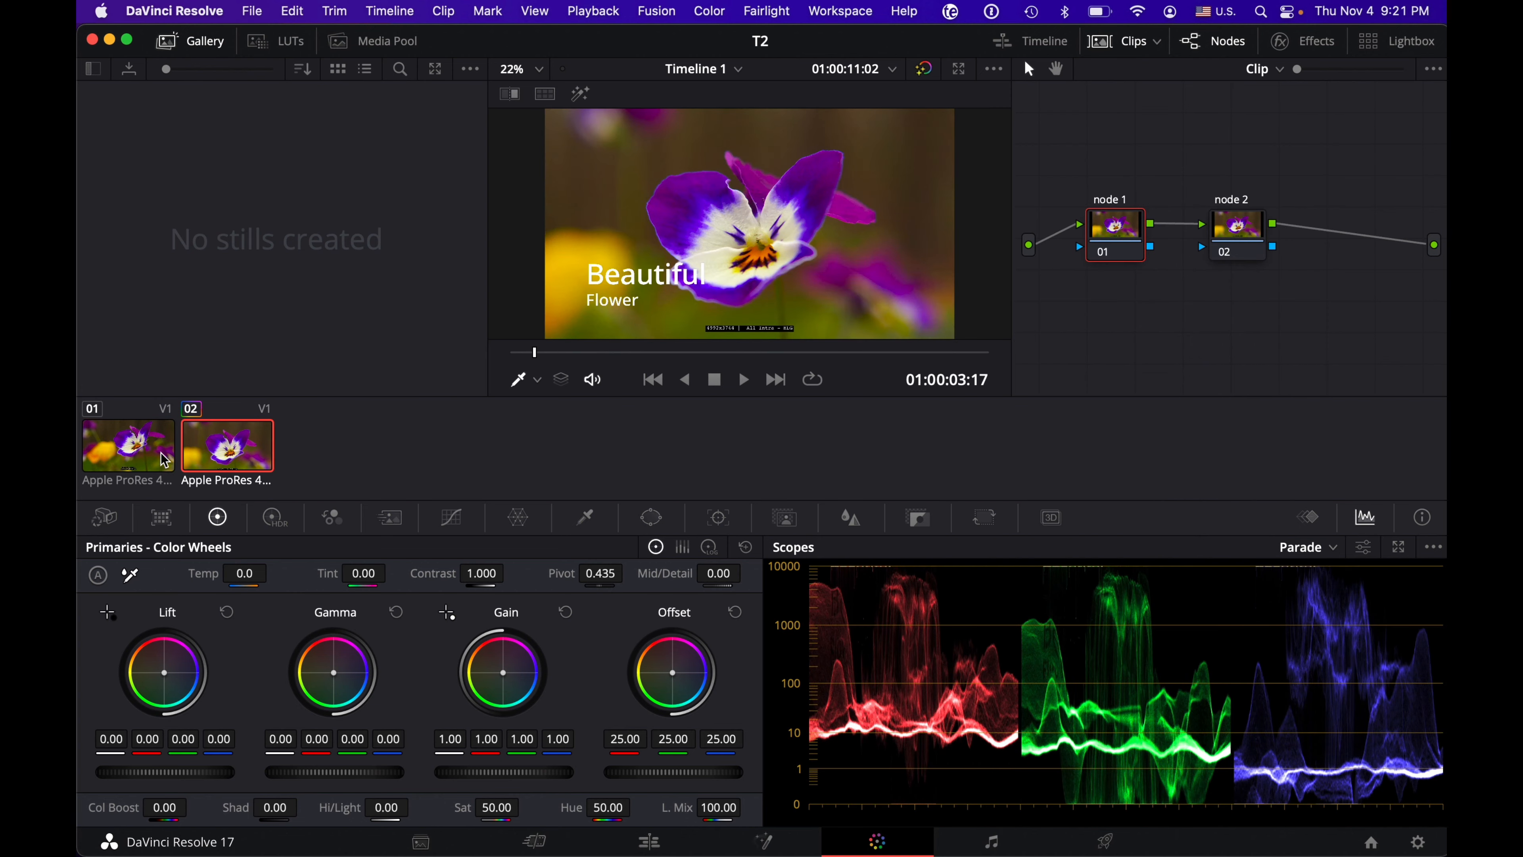
pyautogui.click(155, 460)
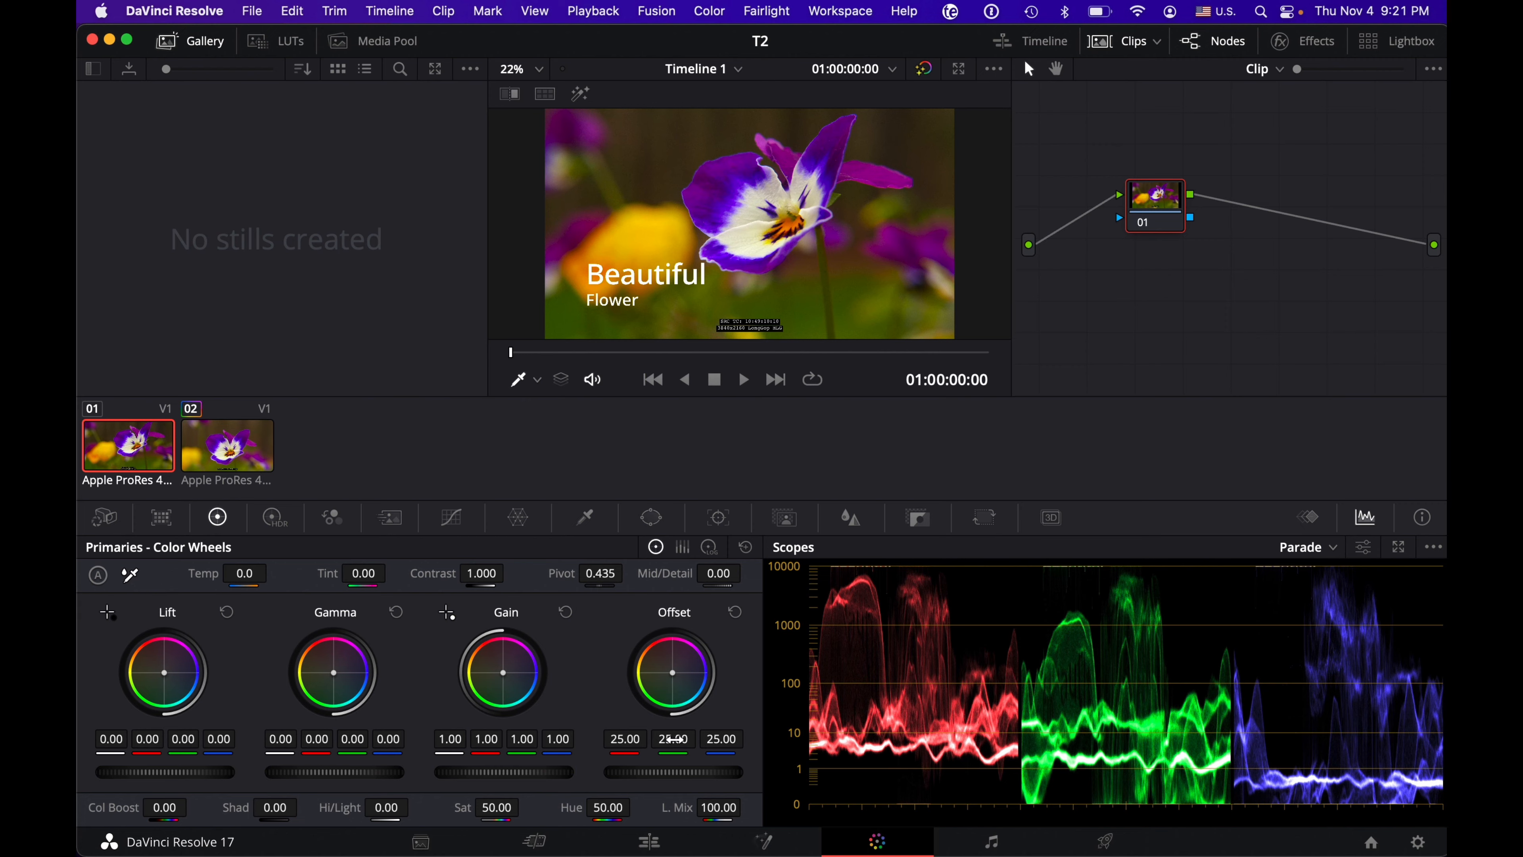
pyautogui.click(649, 841)
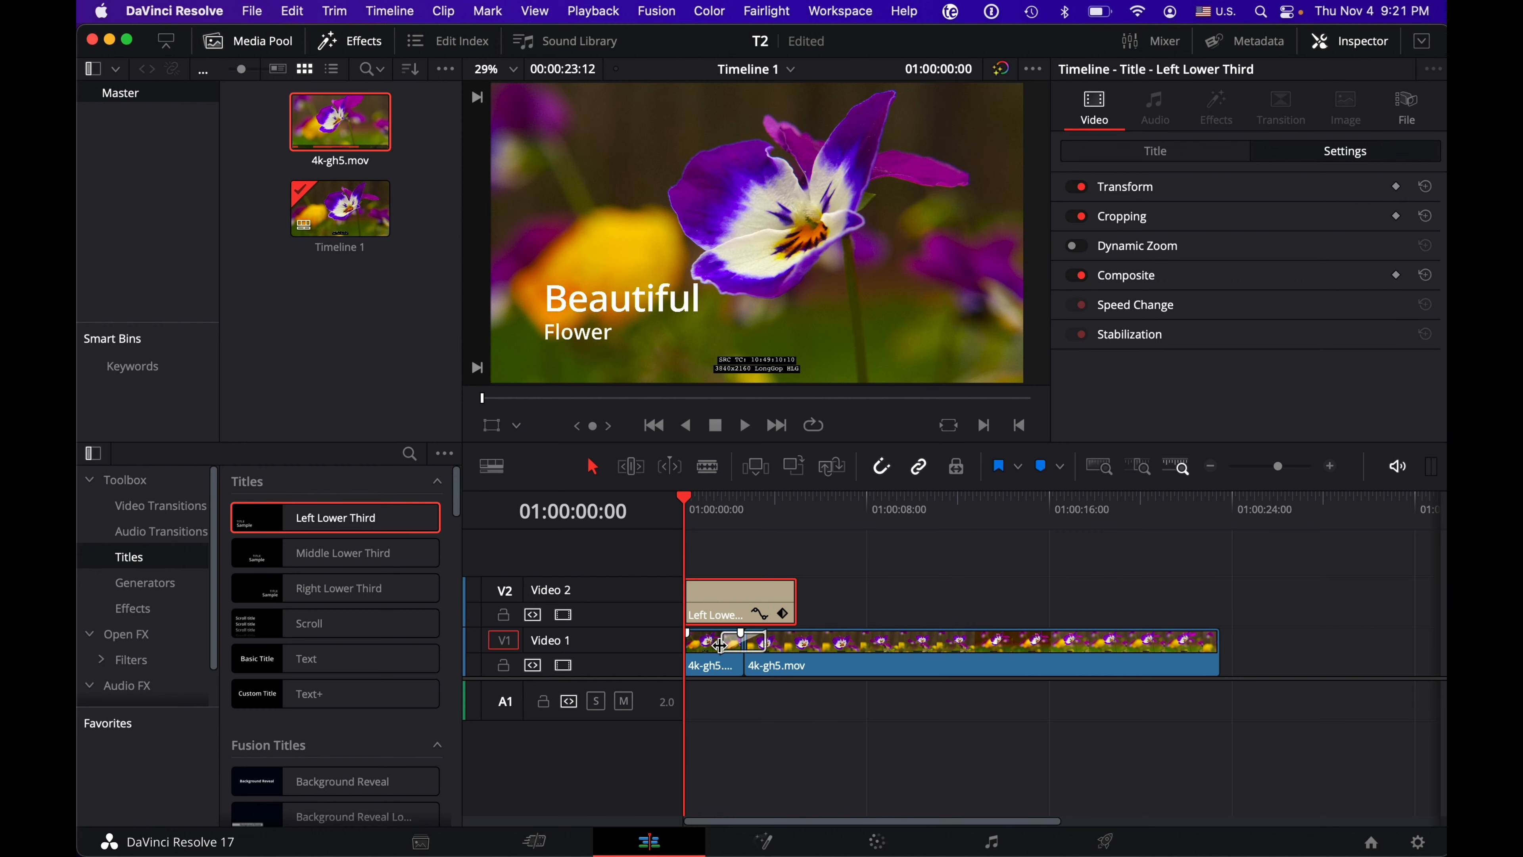
pyautogui.click(877, 841)
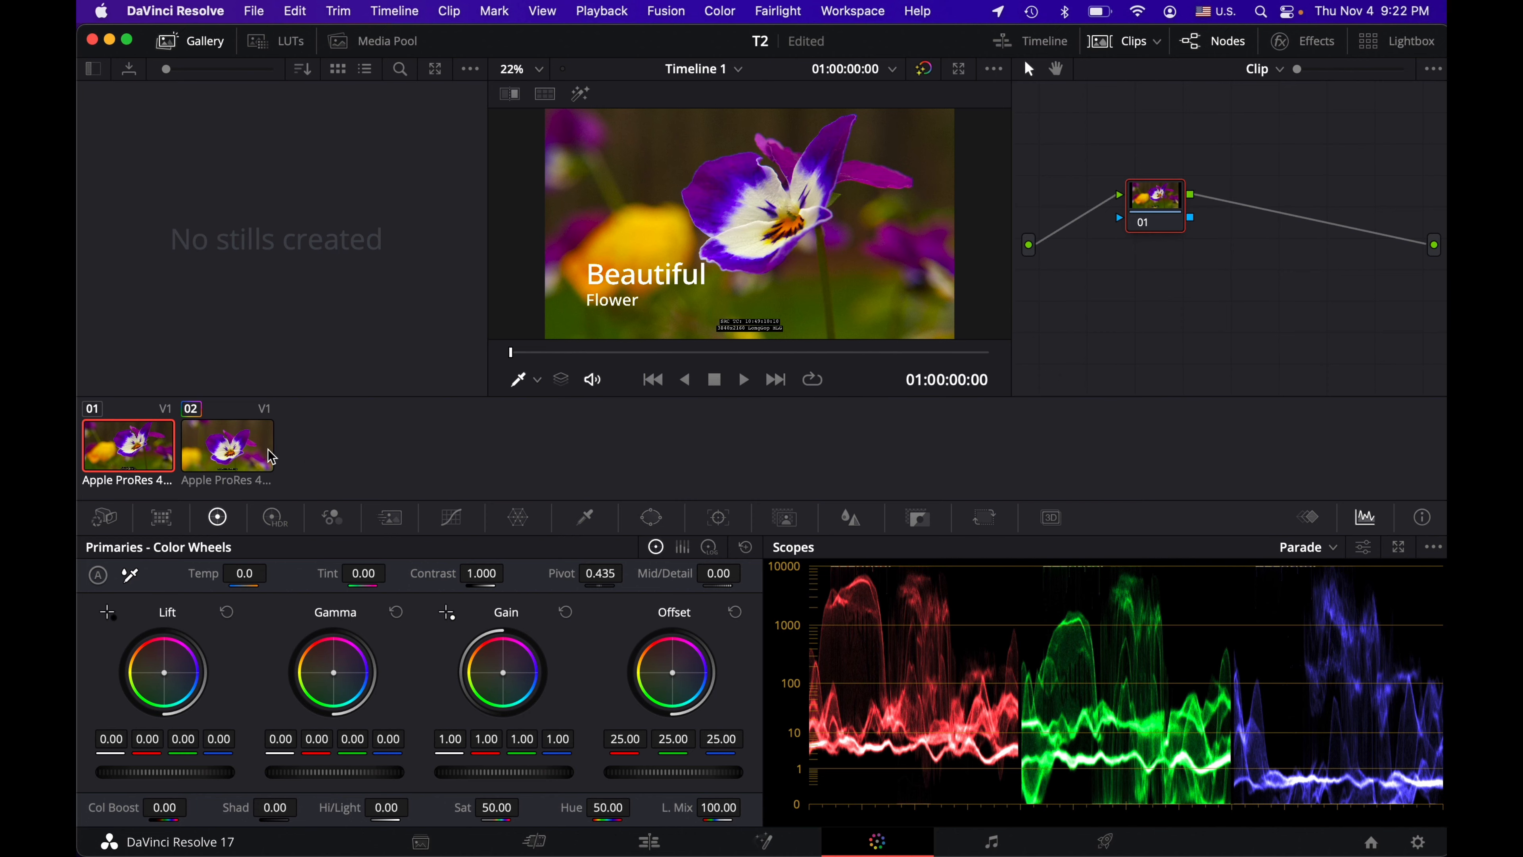
# Step: Alternate between clips 02 and 01 to compare their separate node graphs, ending on clip 01
pyautogui.click(250, 451)
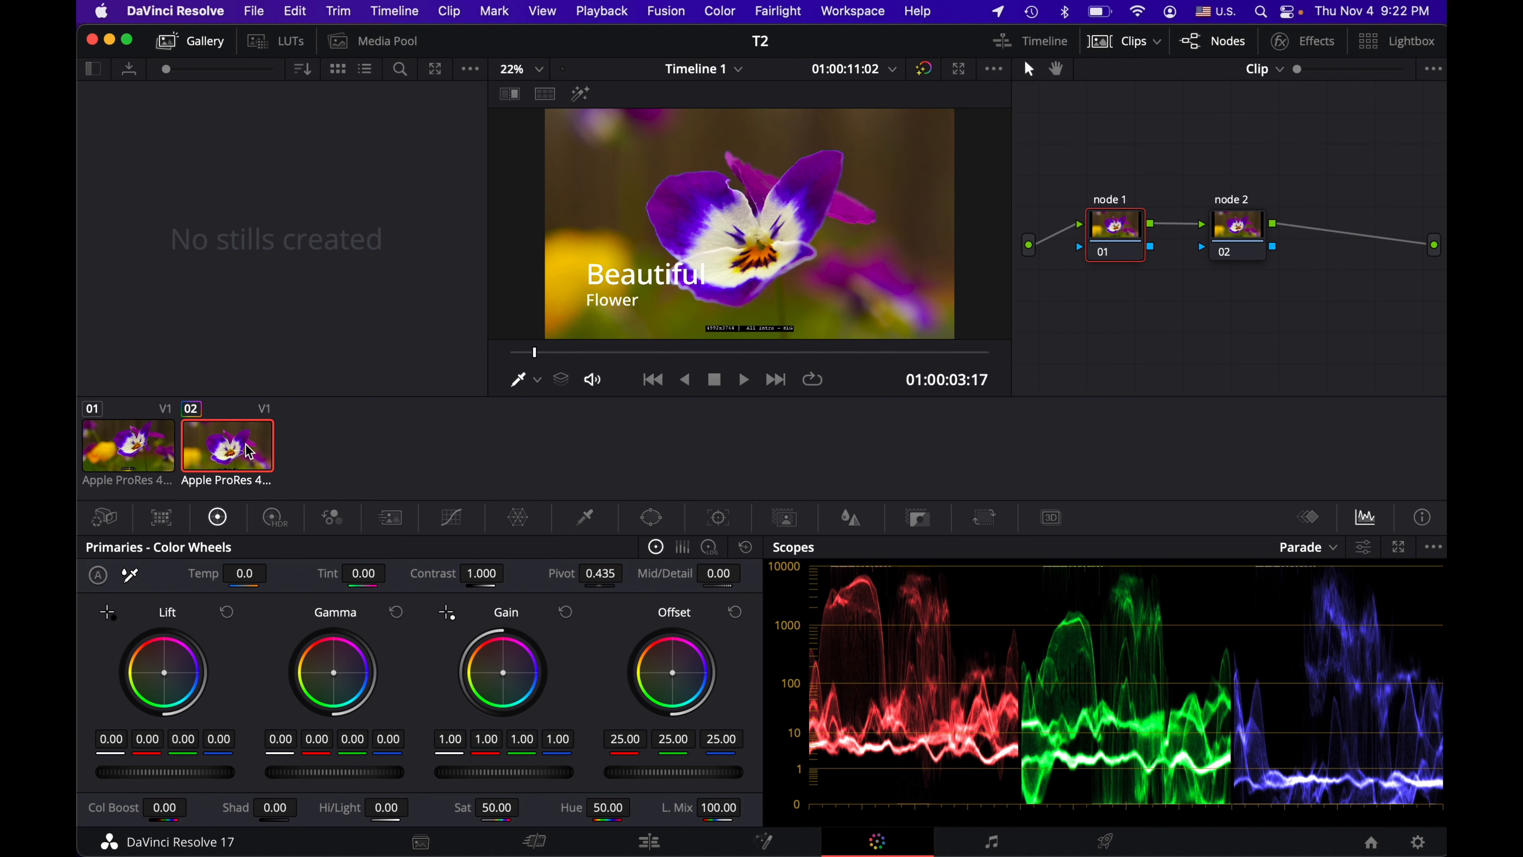
pyautogui.click(158, 450)
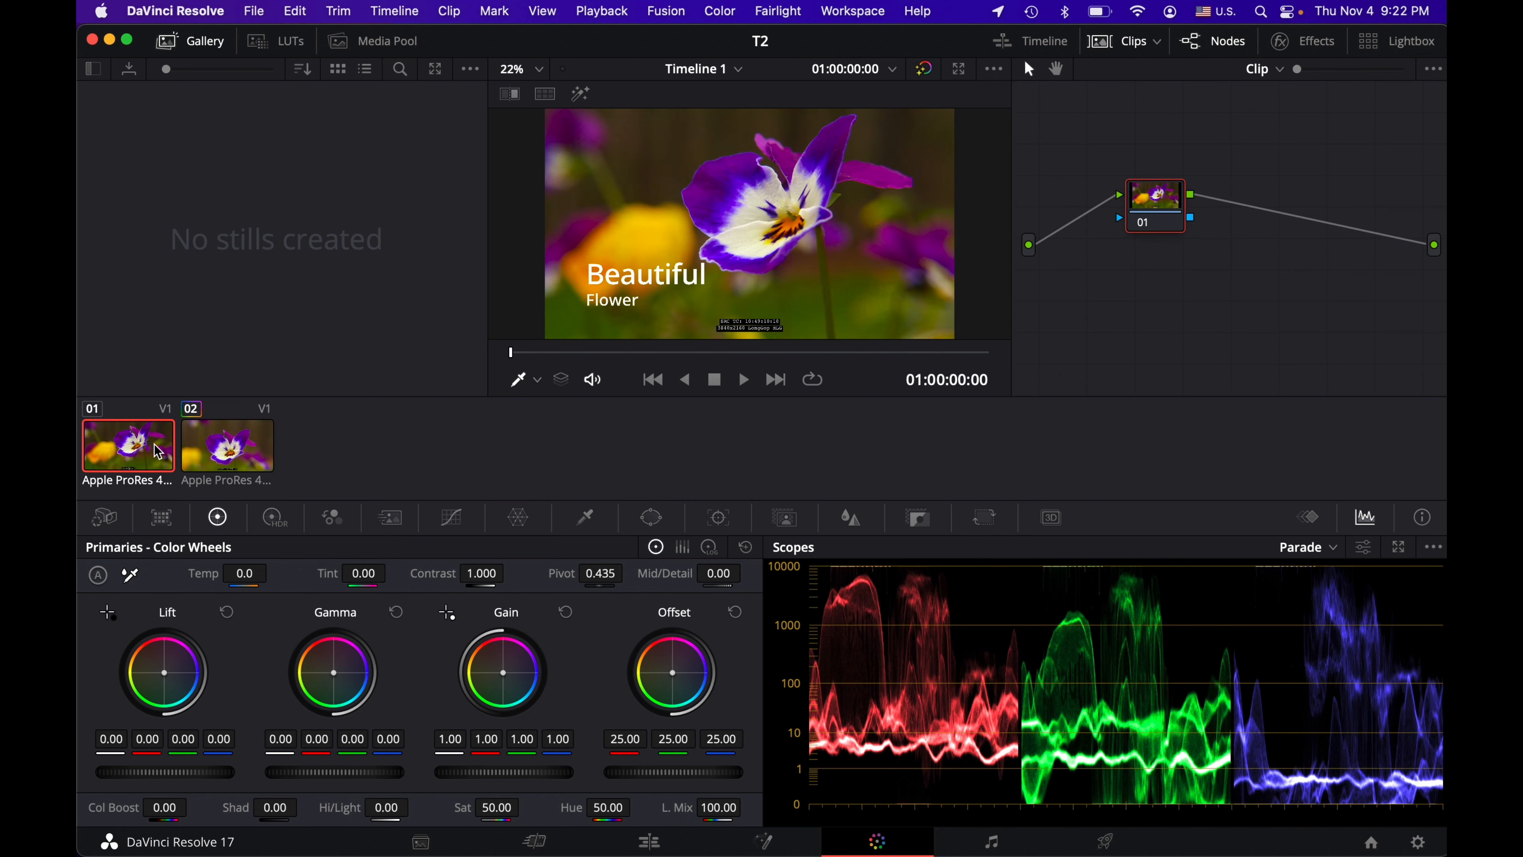
pyautogui.click(223, 443)
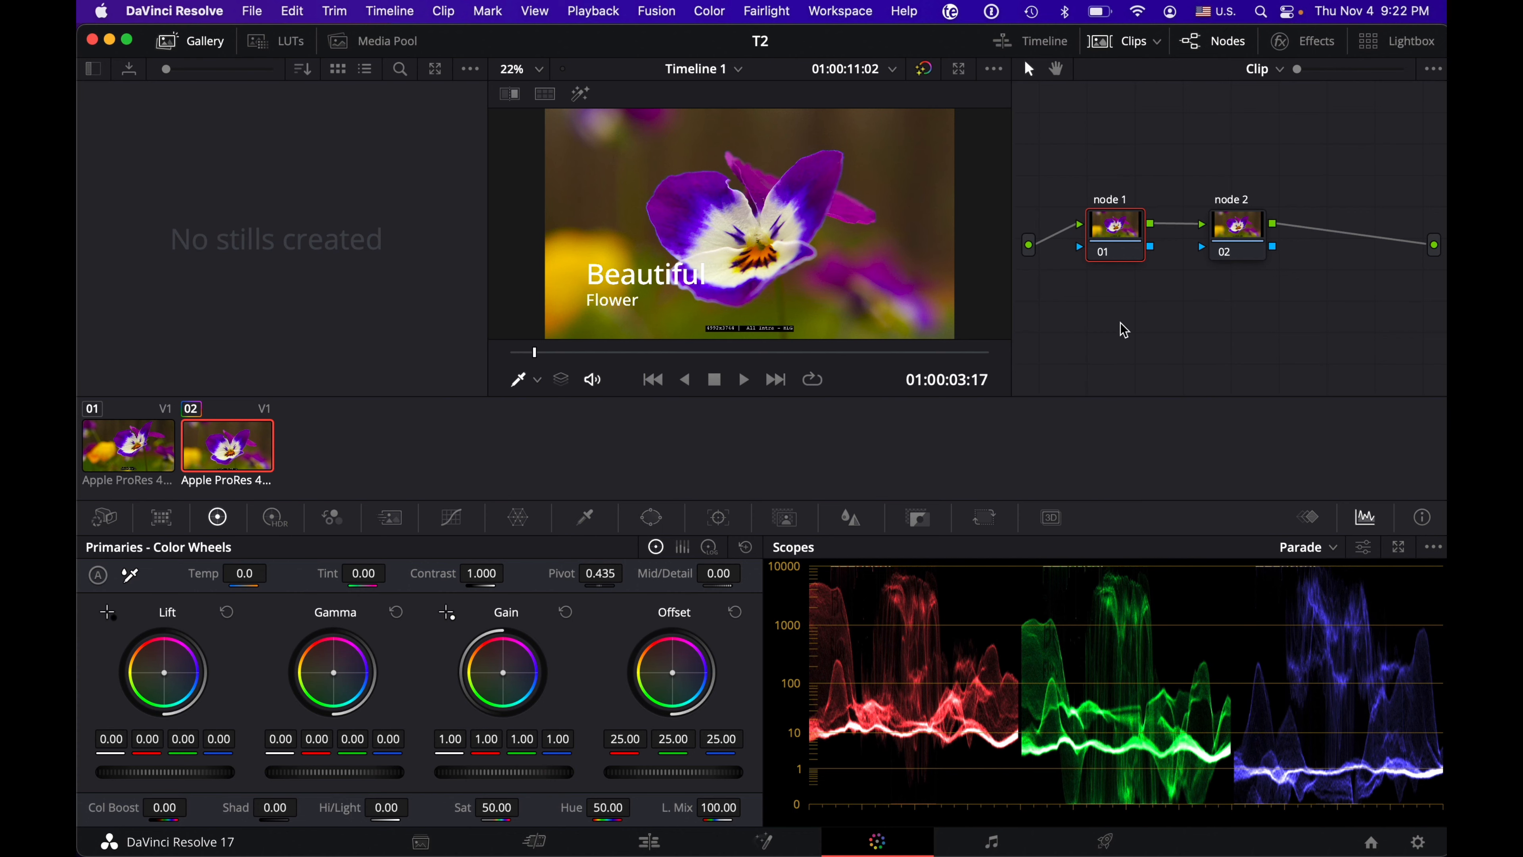
pyautogui.click(159, 447)
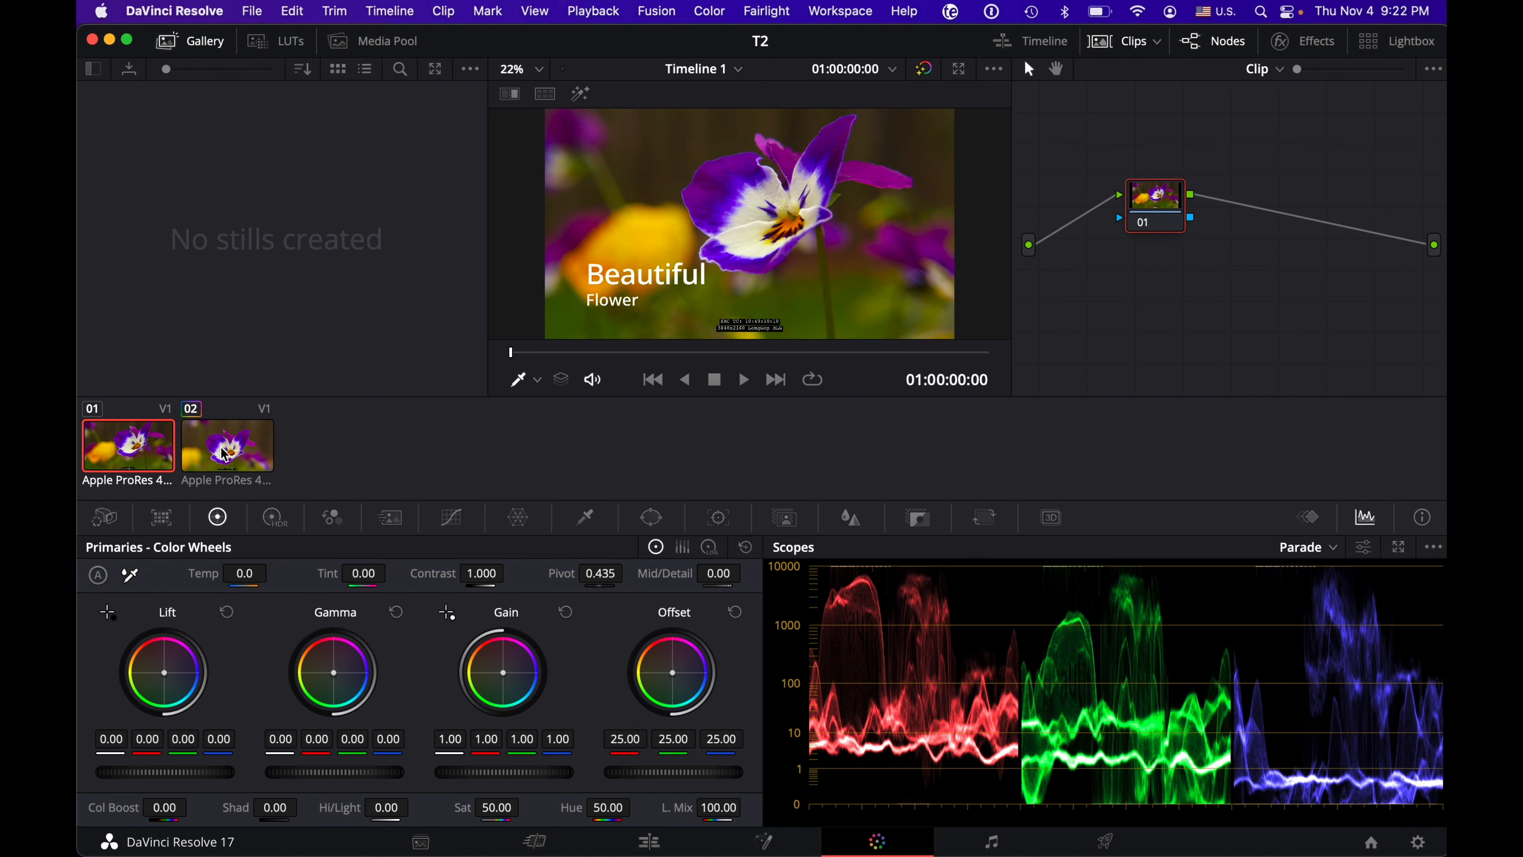
# Step: Select clips 01 and 02 together and add them into the current group
pyautogui.click(229, 456)
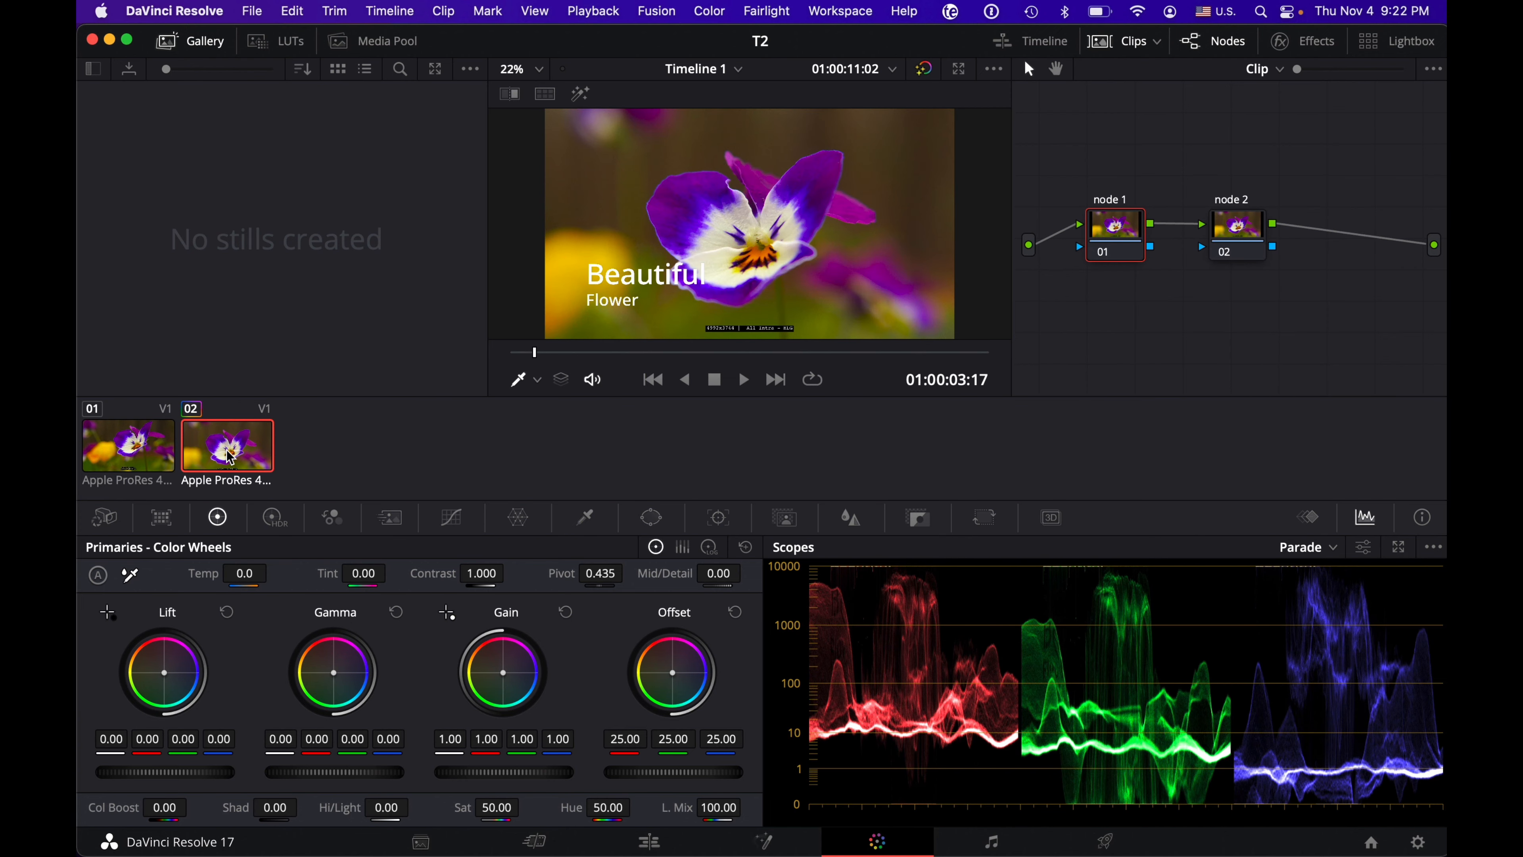
pyautogui.keyDown('shift'); pyautogui.click(155, 453); pyautogui.keyUp('shift')
pyautogui.rightClick(156, 453)
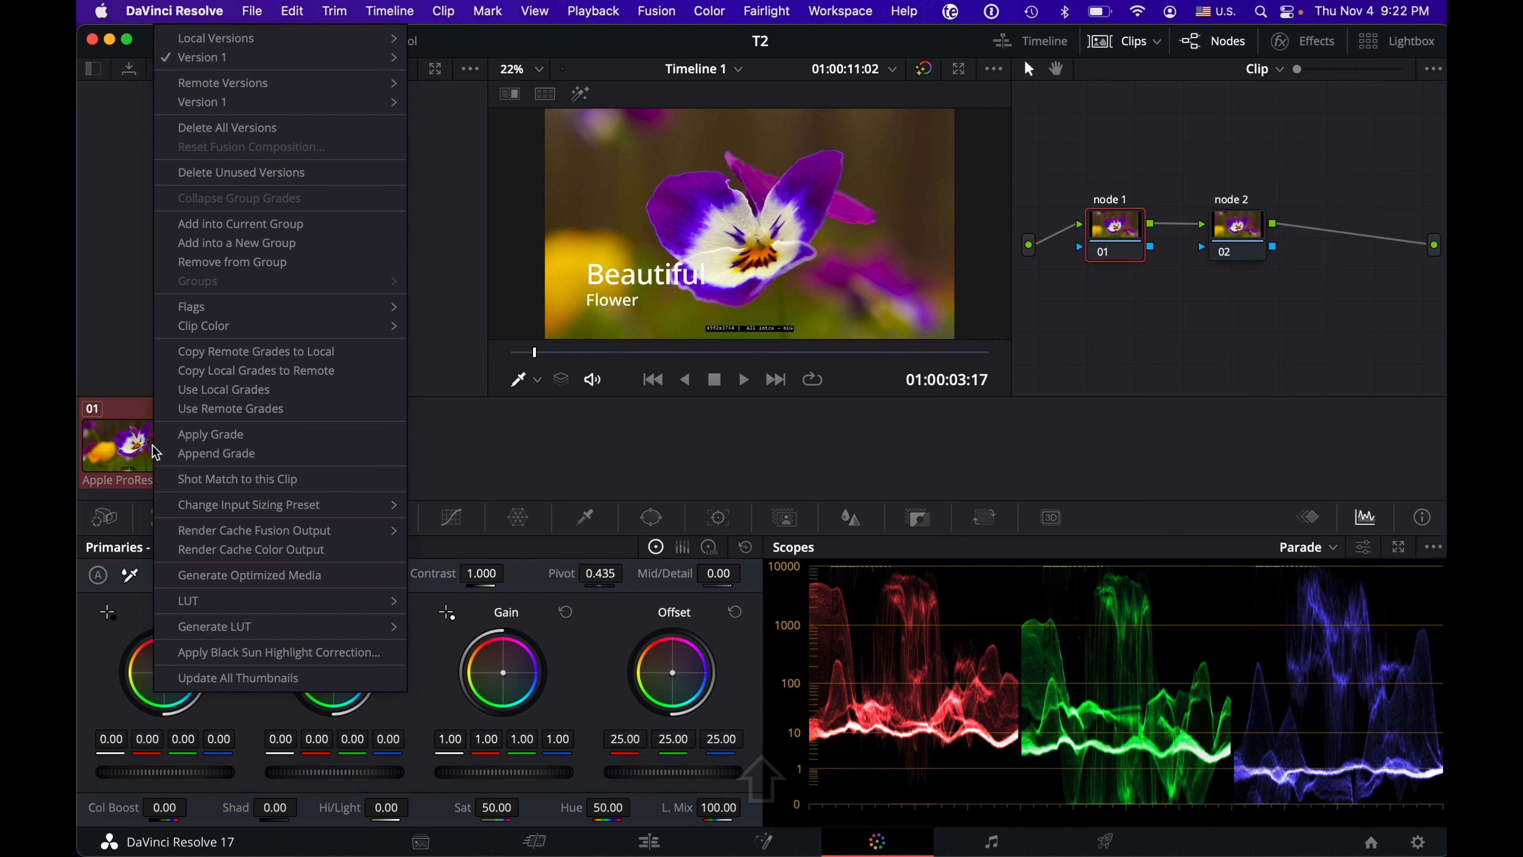
pyautogui.click(229, 227)
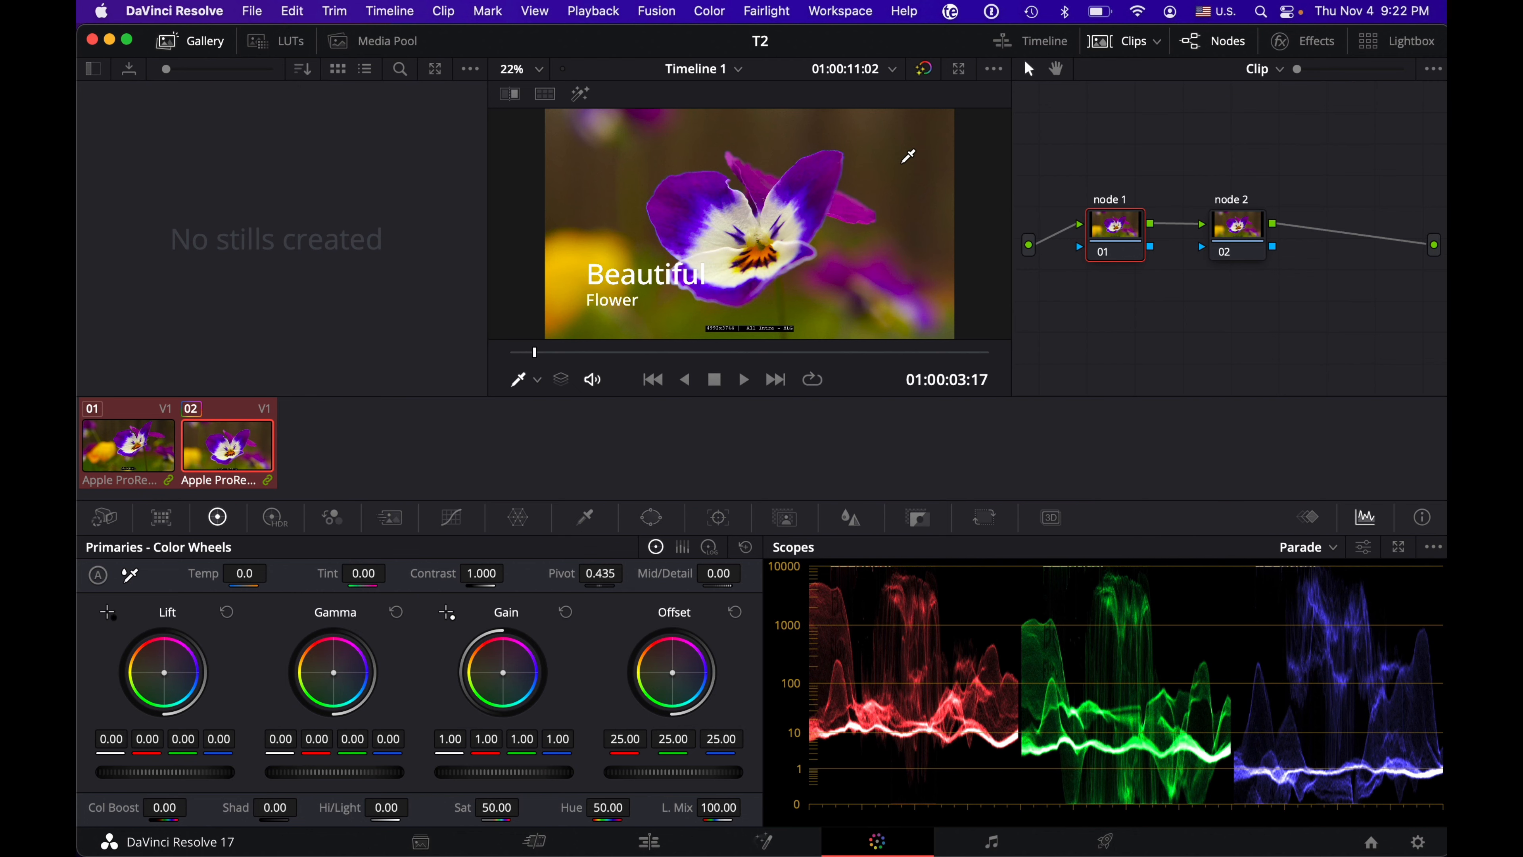
# Step: Show the gallery's album list and hide it again
pyautogui.click(95, 71)
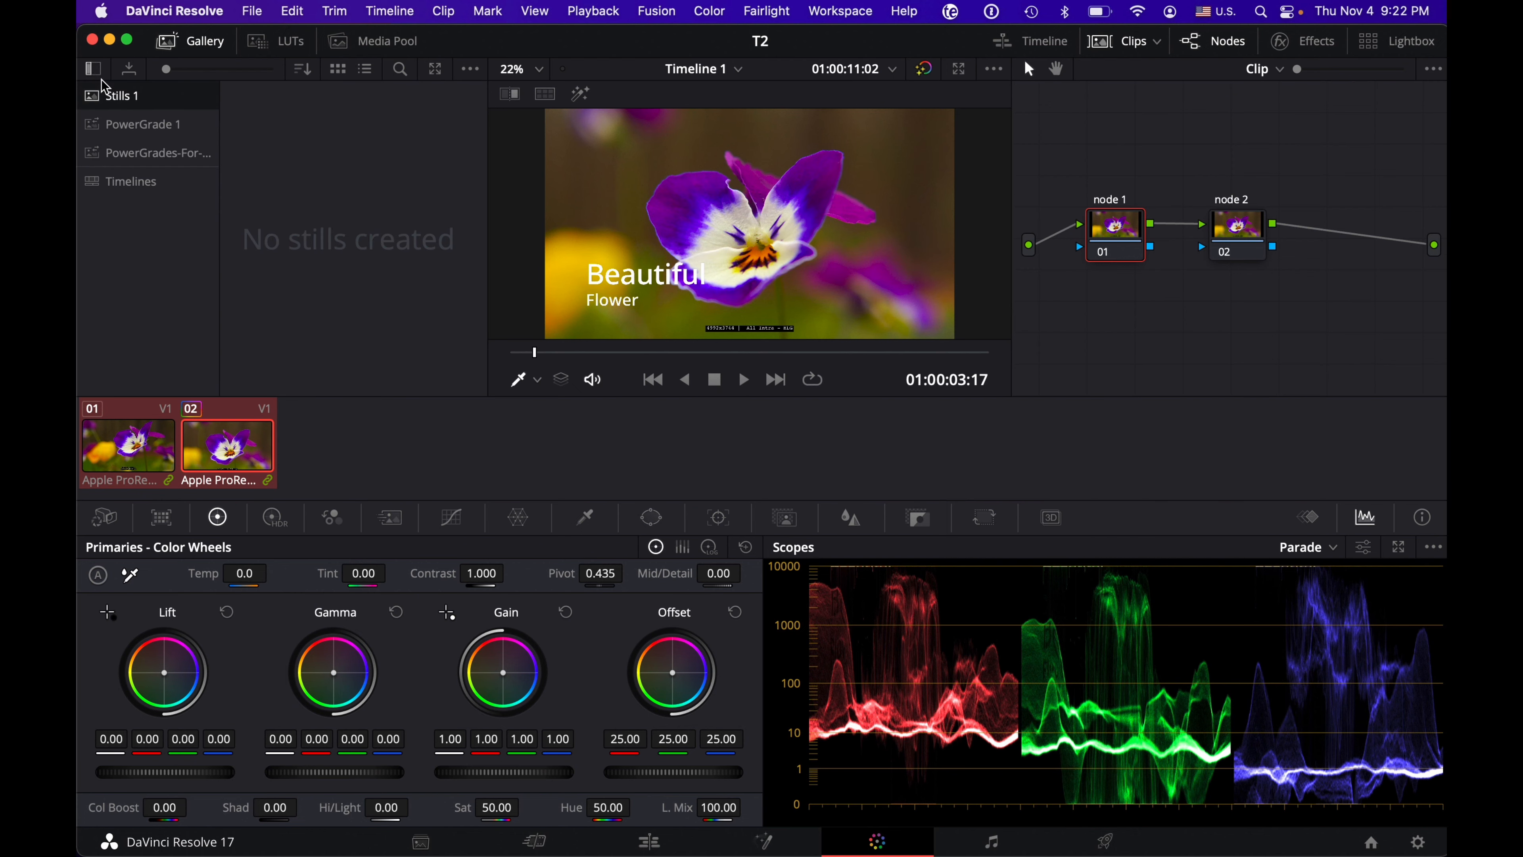
pyautogui.click(95, 70)
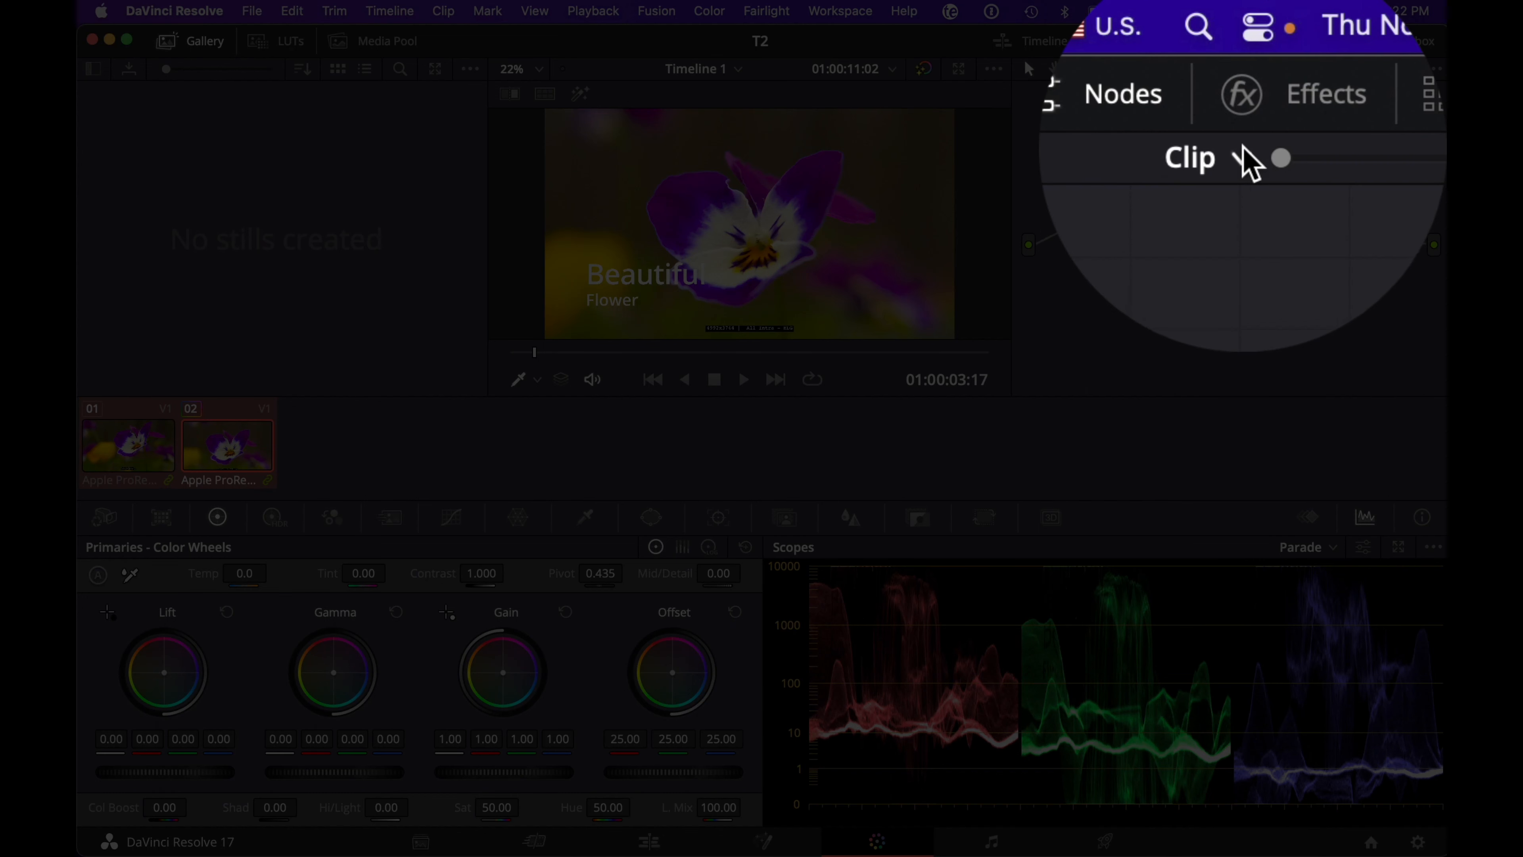
# Step: Look at the node graph at Group Pre-Clip, Group Post-Clip, Clip and Timeline level, and return it to Clip level
pyautogui.click(1279, 69)
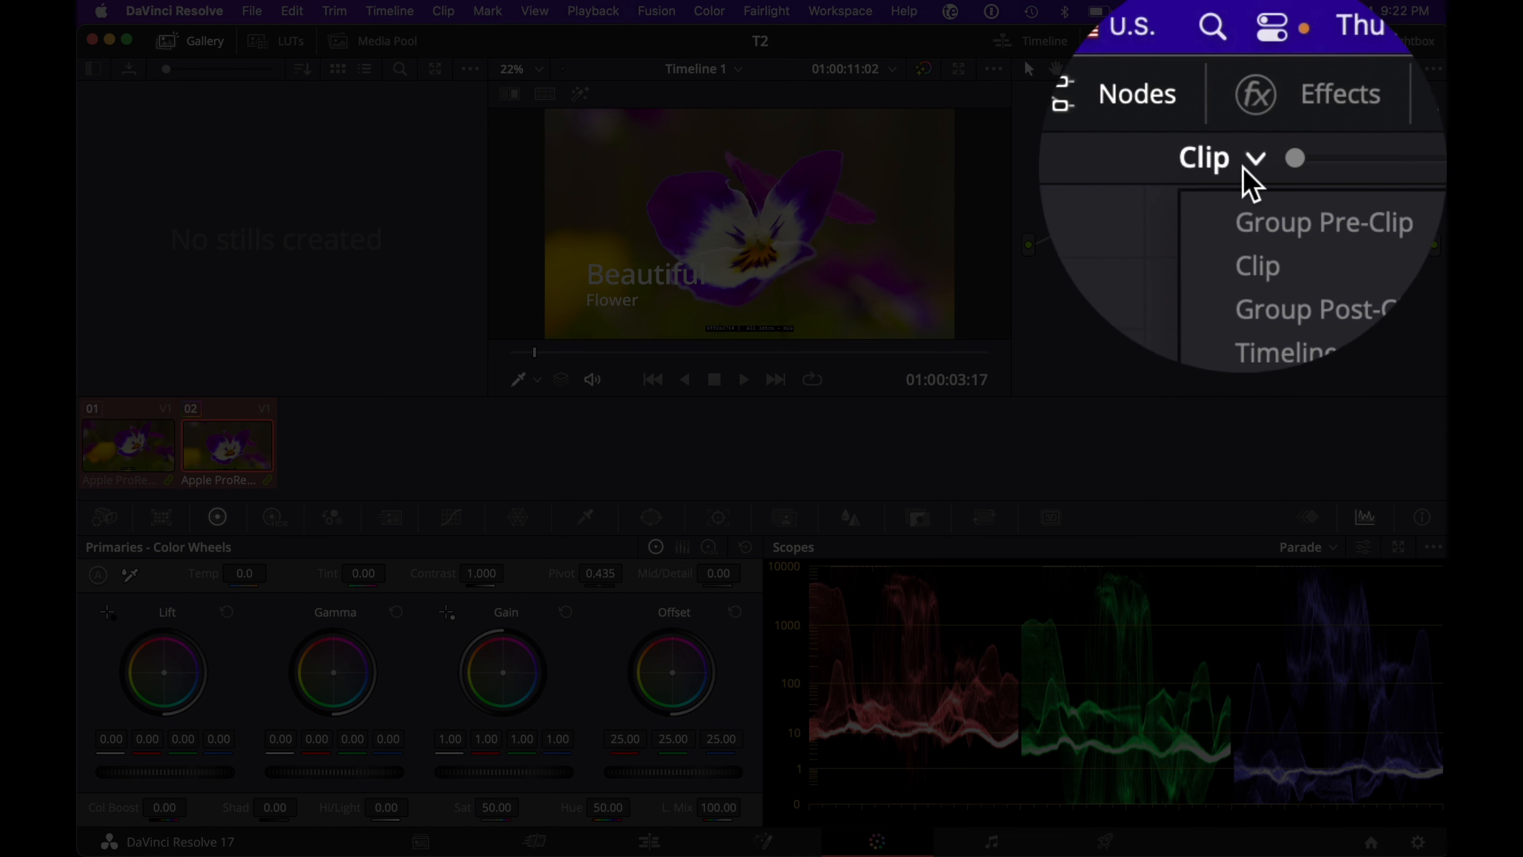
pyautogui.click(1250, 219)
pyautogui.click(1248, 160)
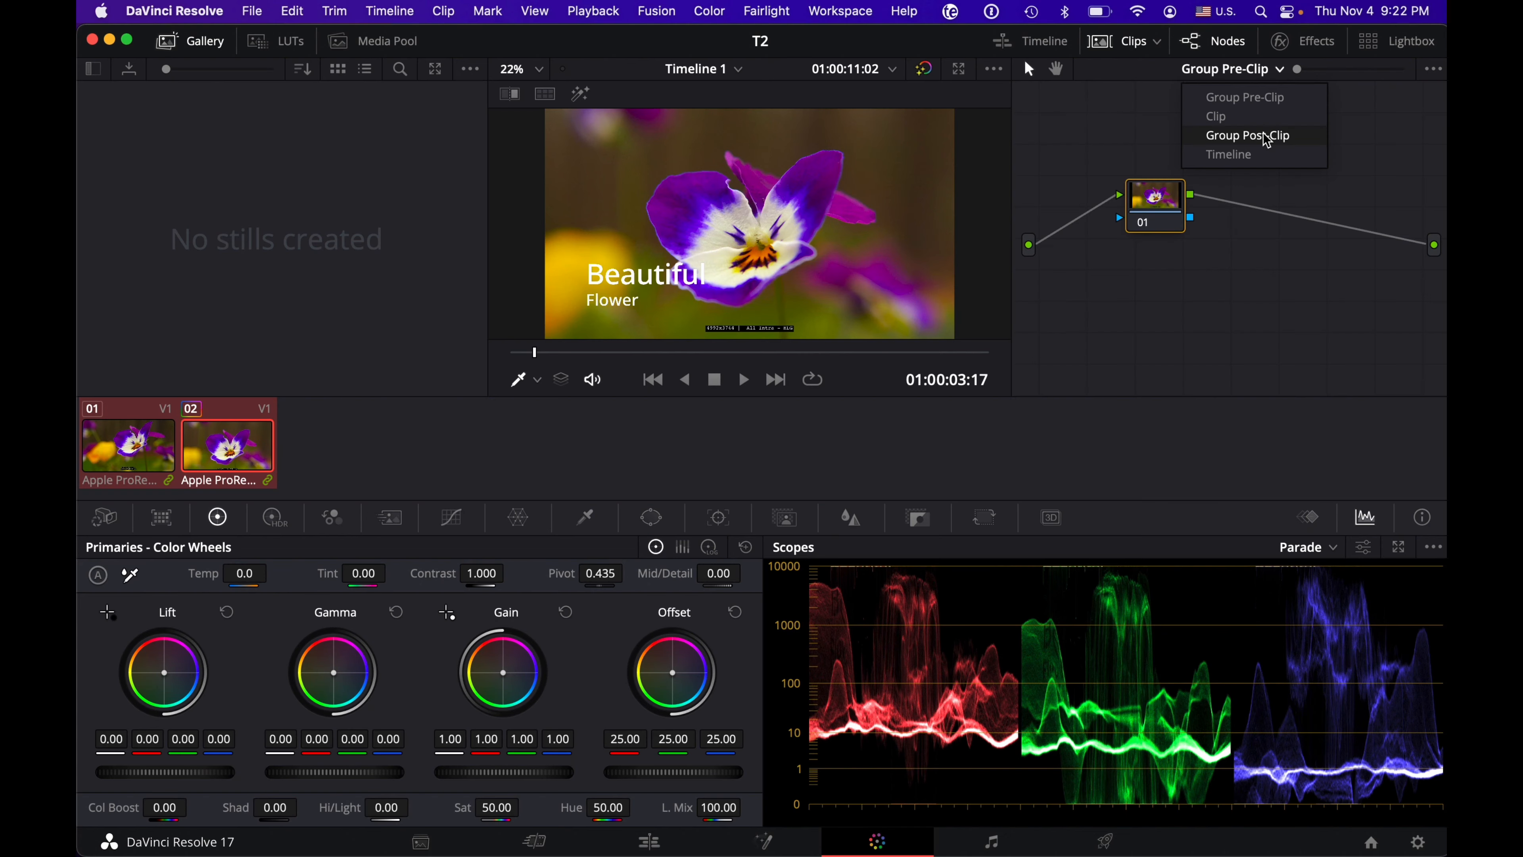
pyautogui.click(1259, 133)
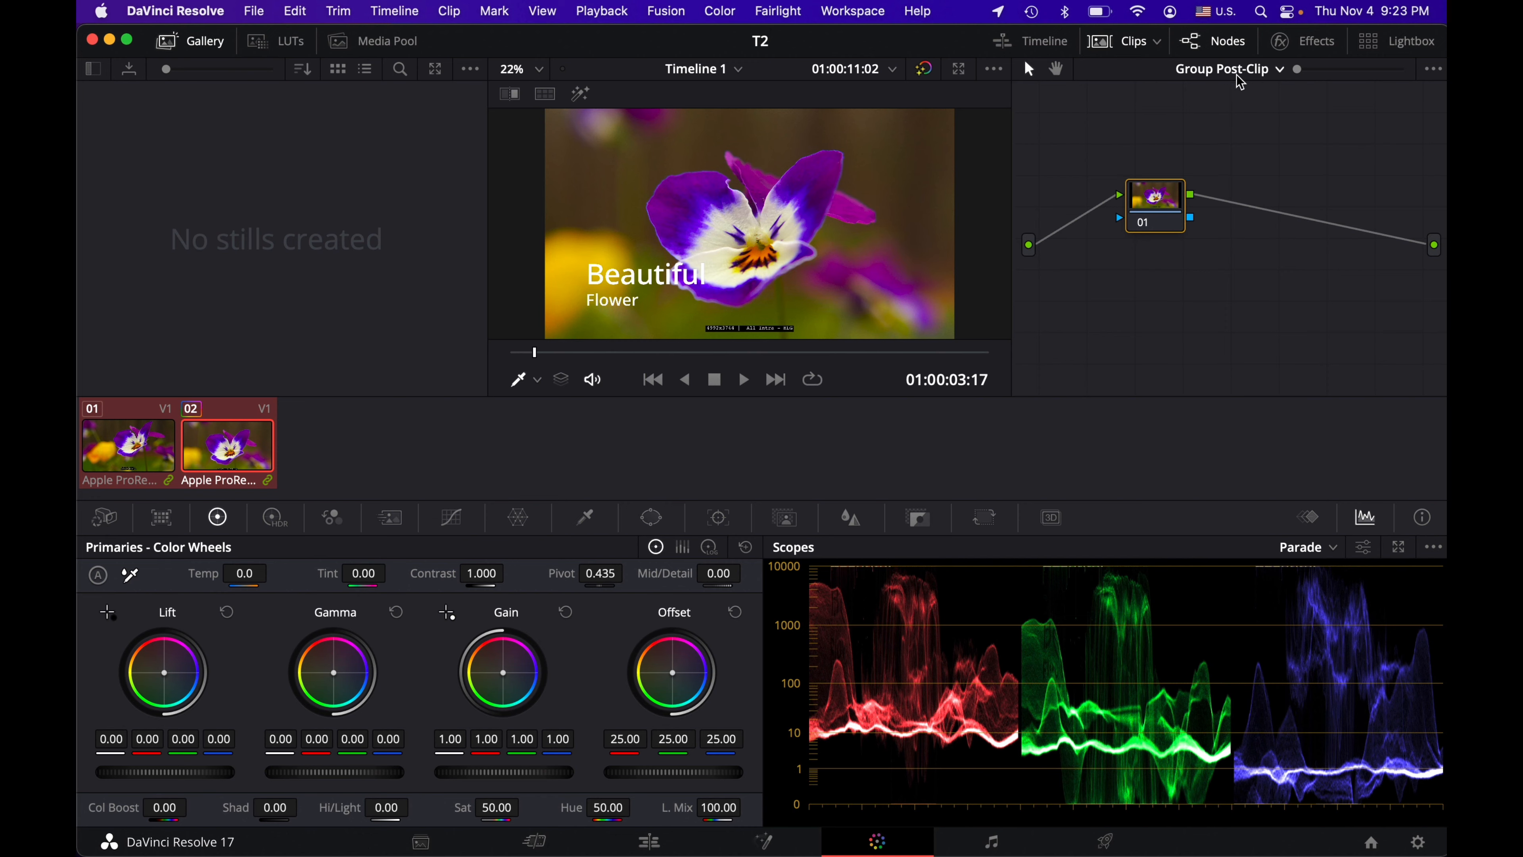
pyautogui.click(1254, 78)
pyautogui.click(1223, 115)
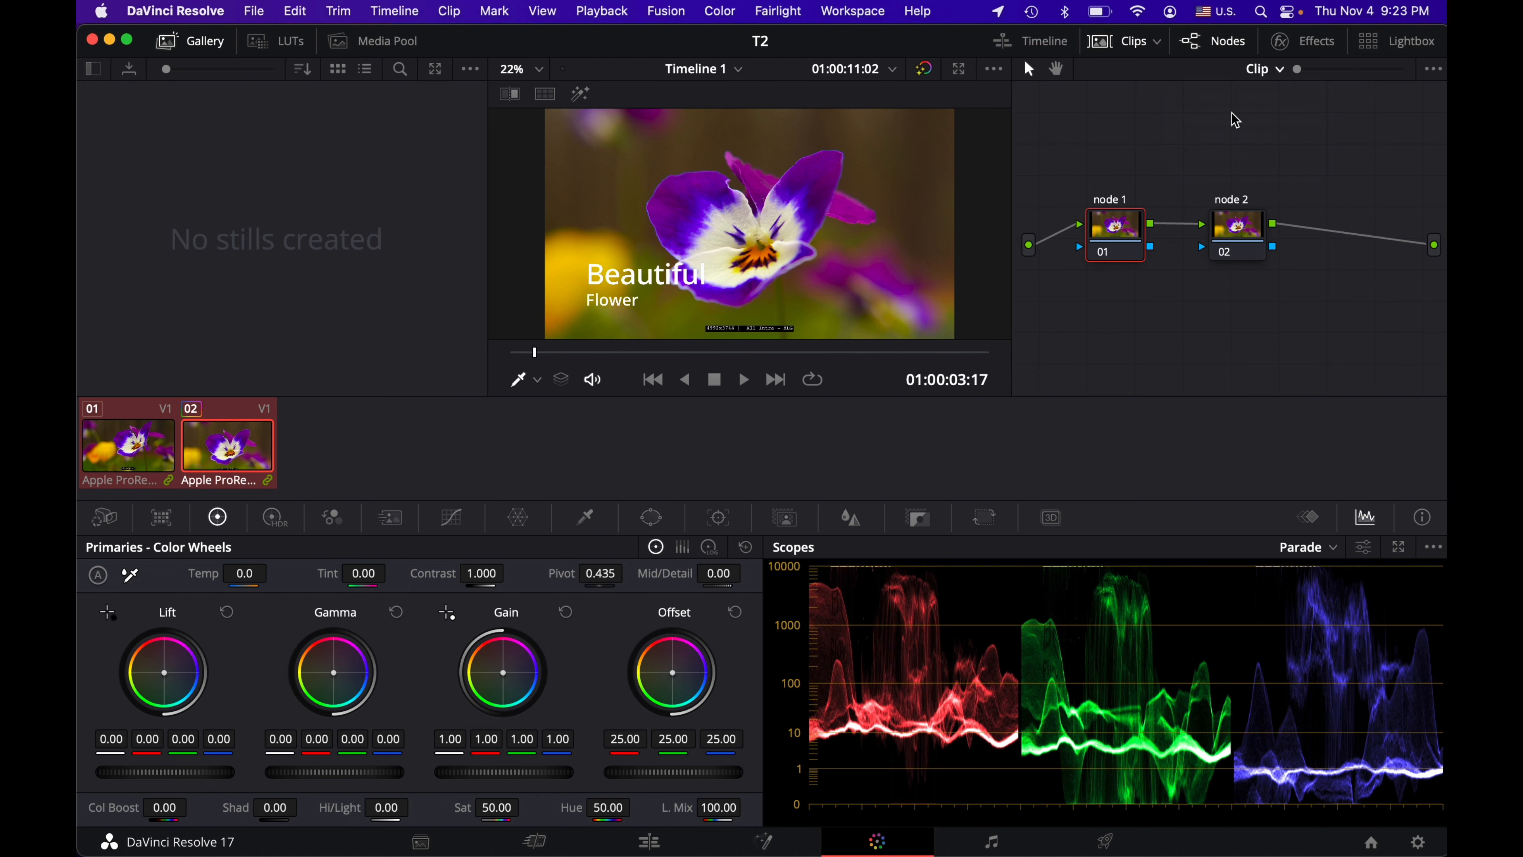
pyautogui.click(1265, 68)
pyautogui.click(1282, 154)
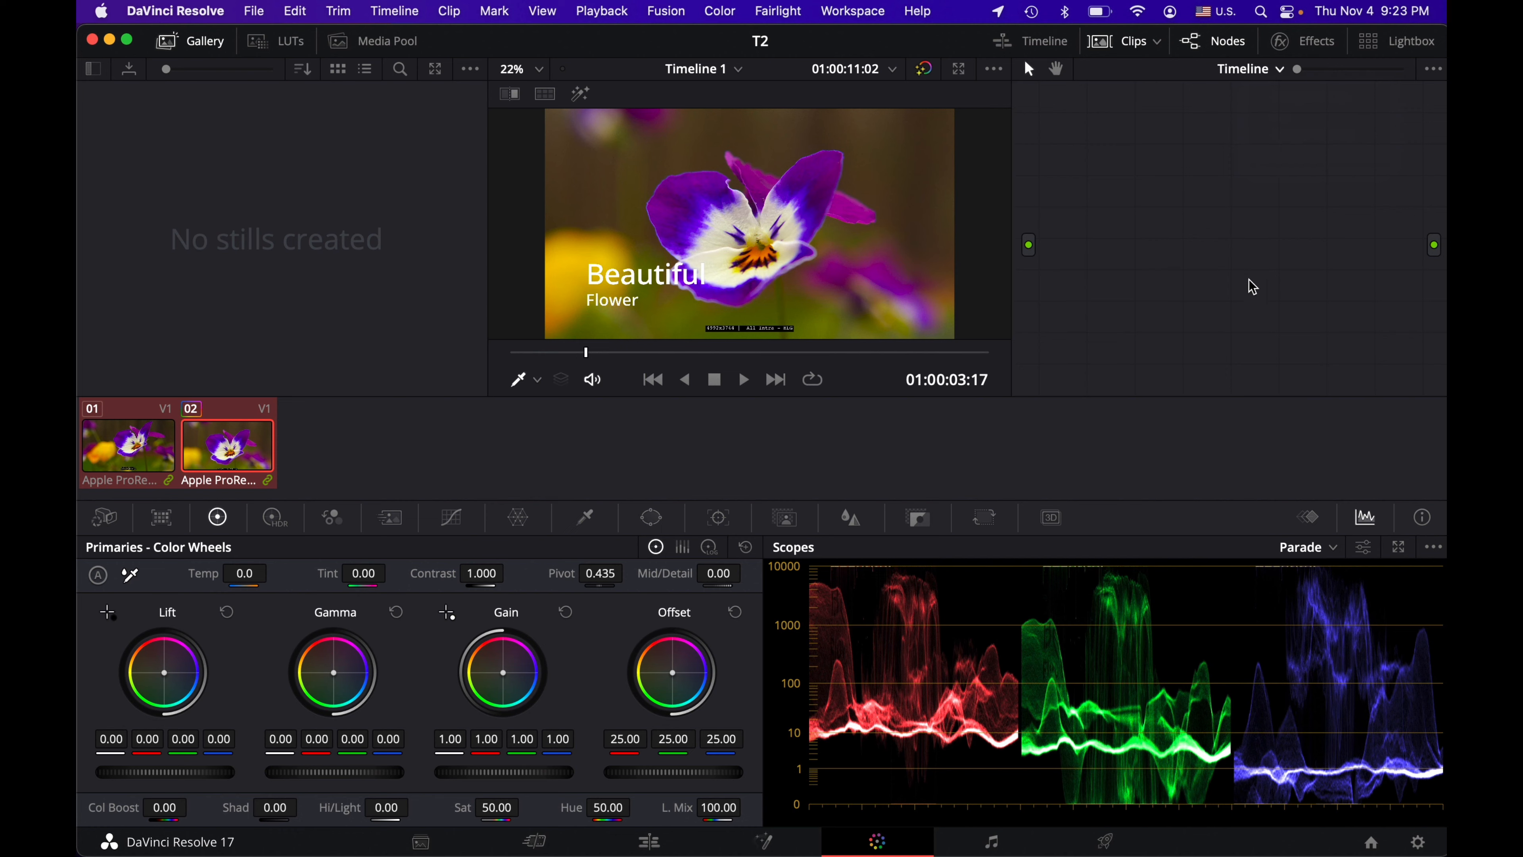
pyautogui.click(1247, 71)
pyautogui.click(1282, 117)
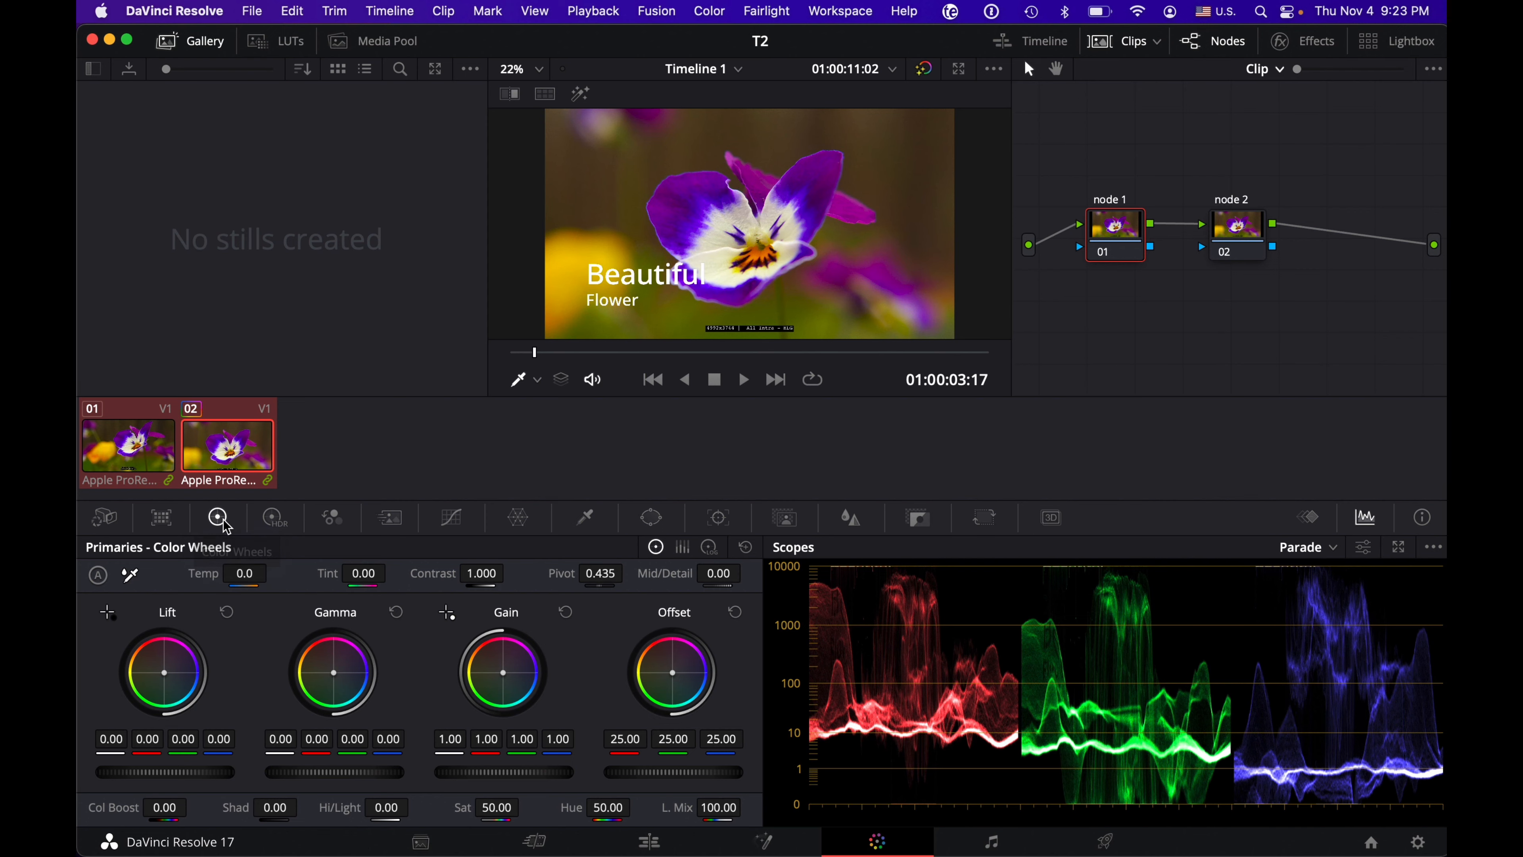
# Step: View the HDR Grade wheels including the Black zone, and the RGB Mixer controls
pyautogui.click(274, 522)
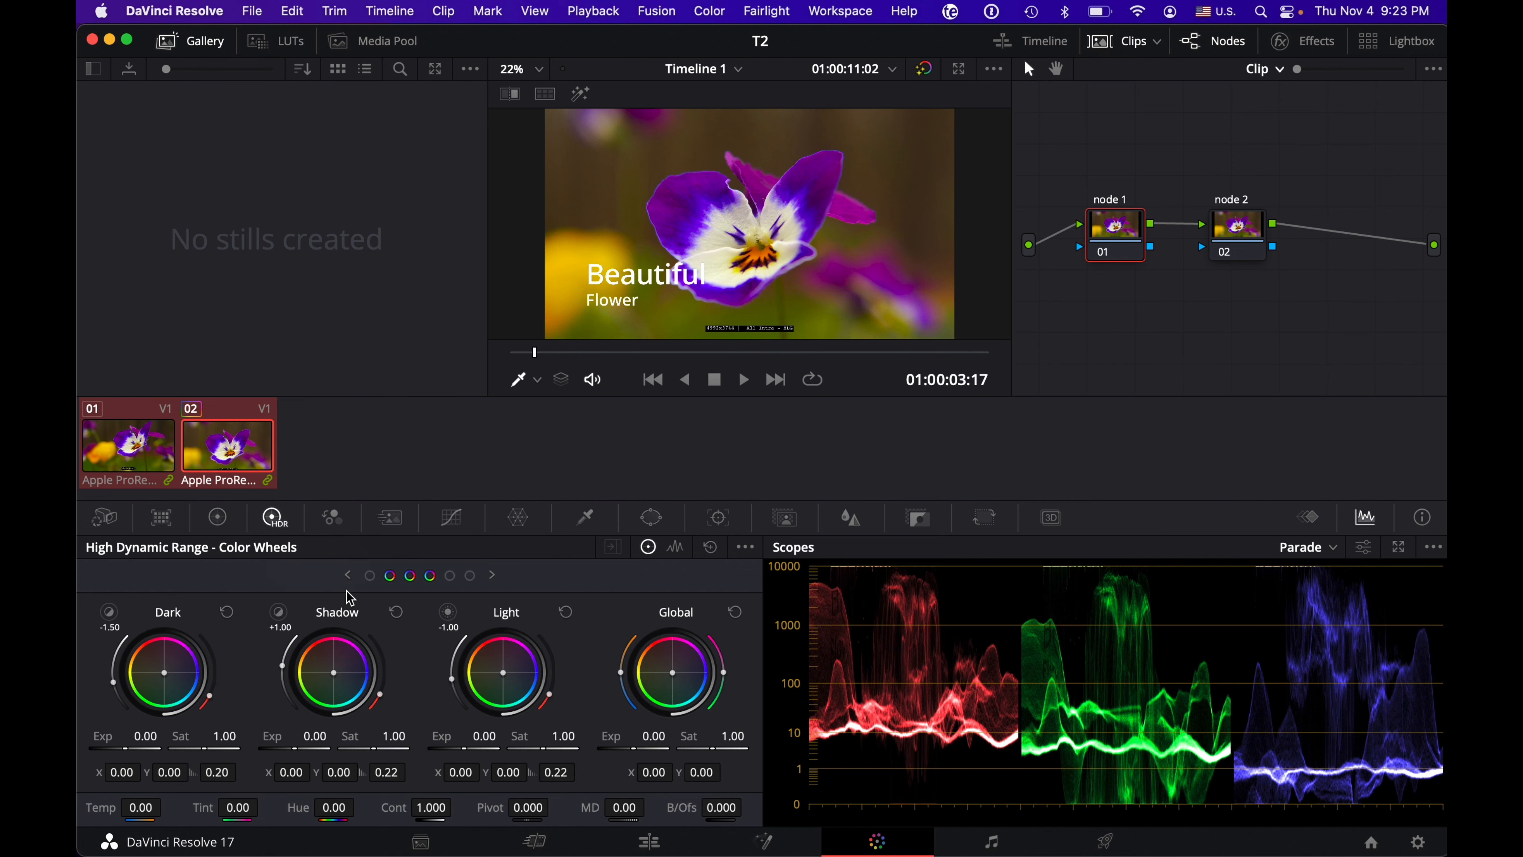
pyautogui.click(370, 577)
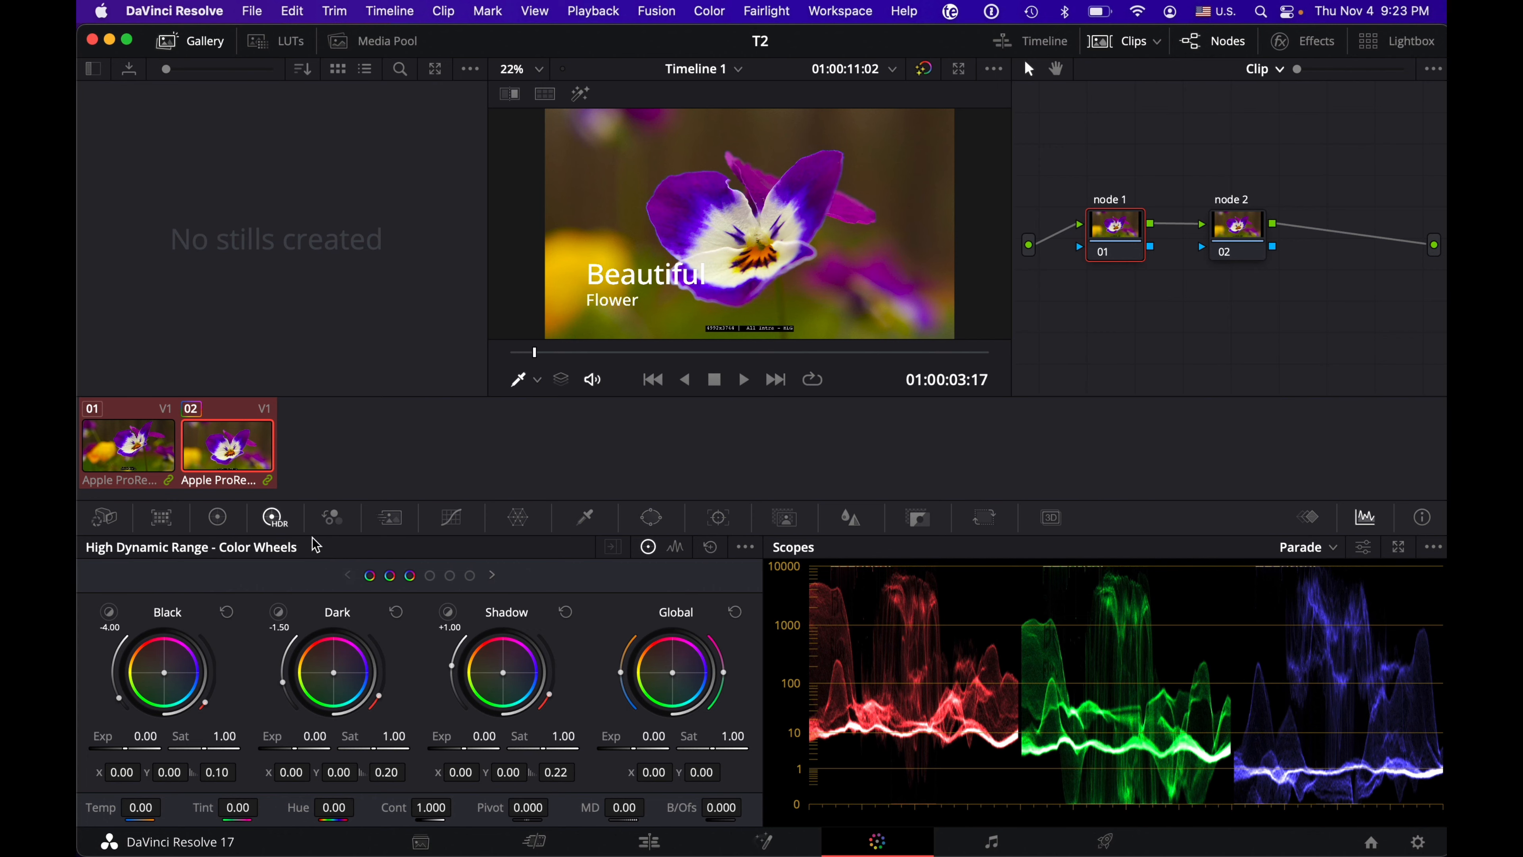
pyautogui.click(331, 517)
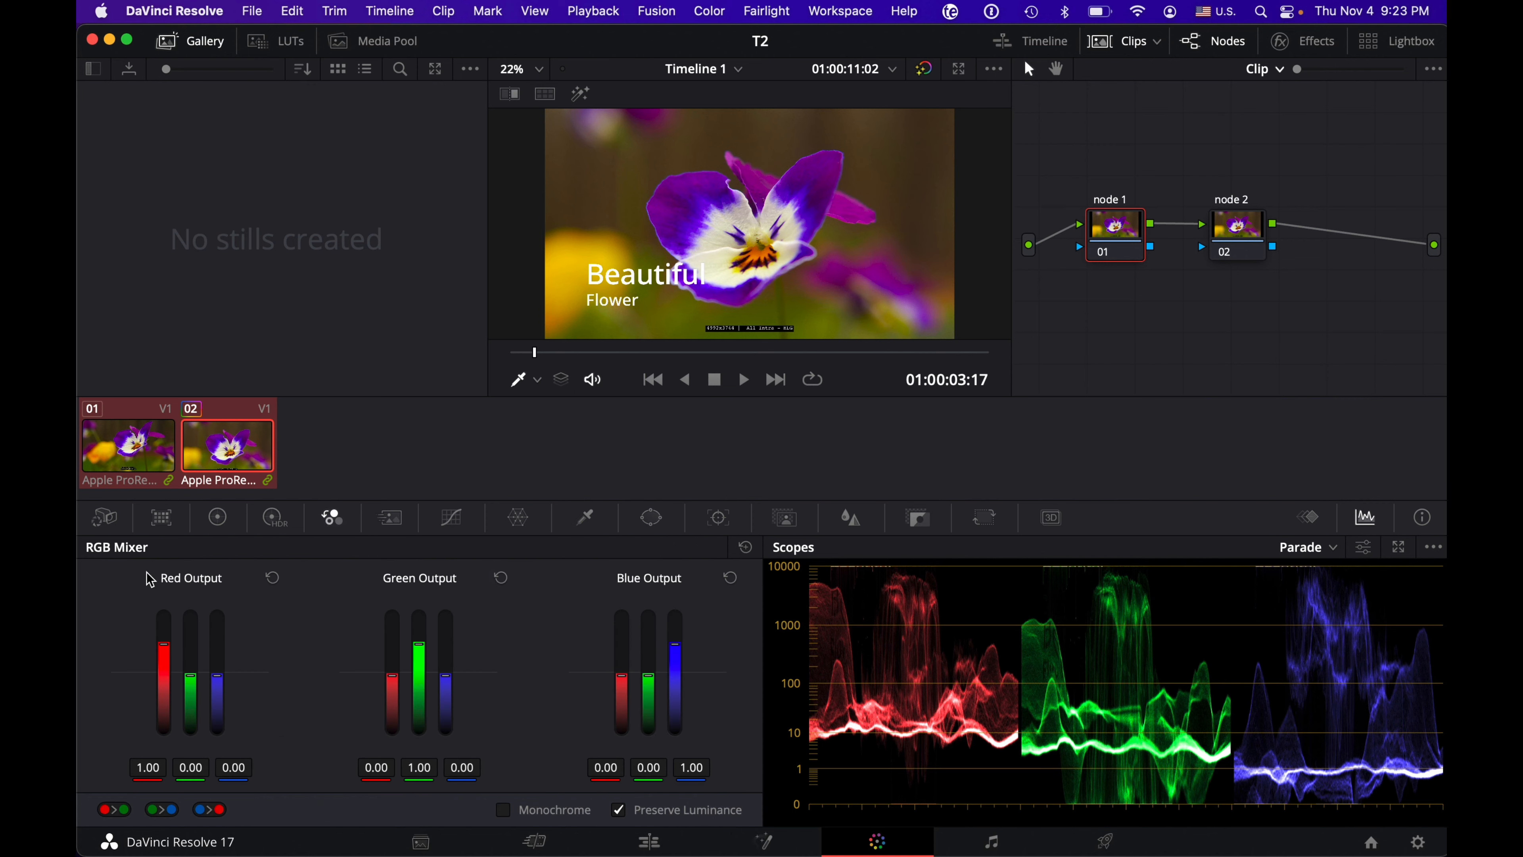
# Step: Look through the Curves modes from Custom and Hue Vs Hue to Sat Vs Lum, and return to Custom curves
pyautogui.click(452, 518)
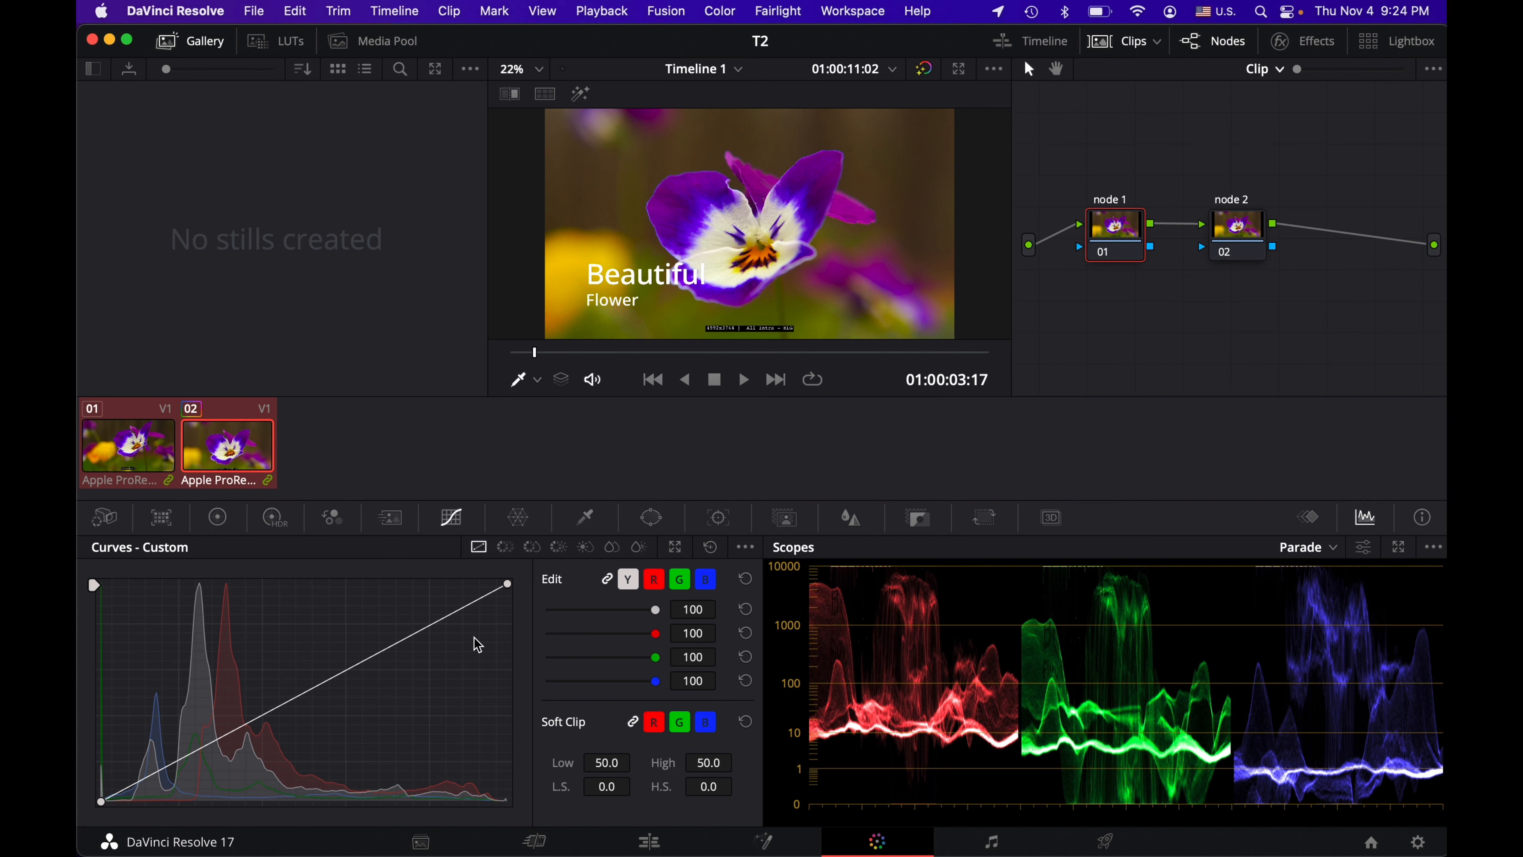
pyautogui.click(507, 549)
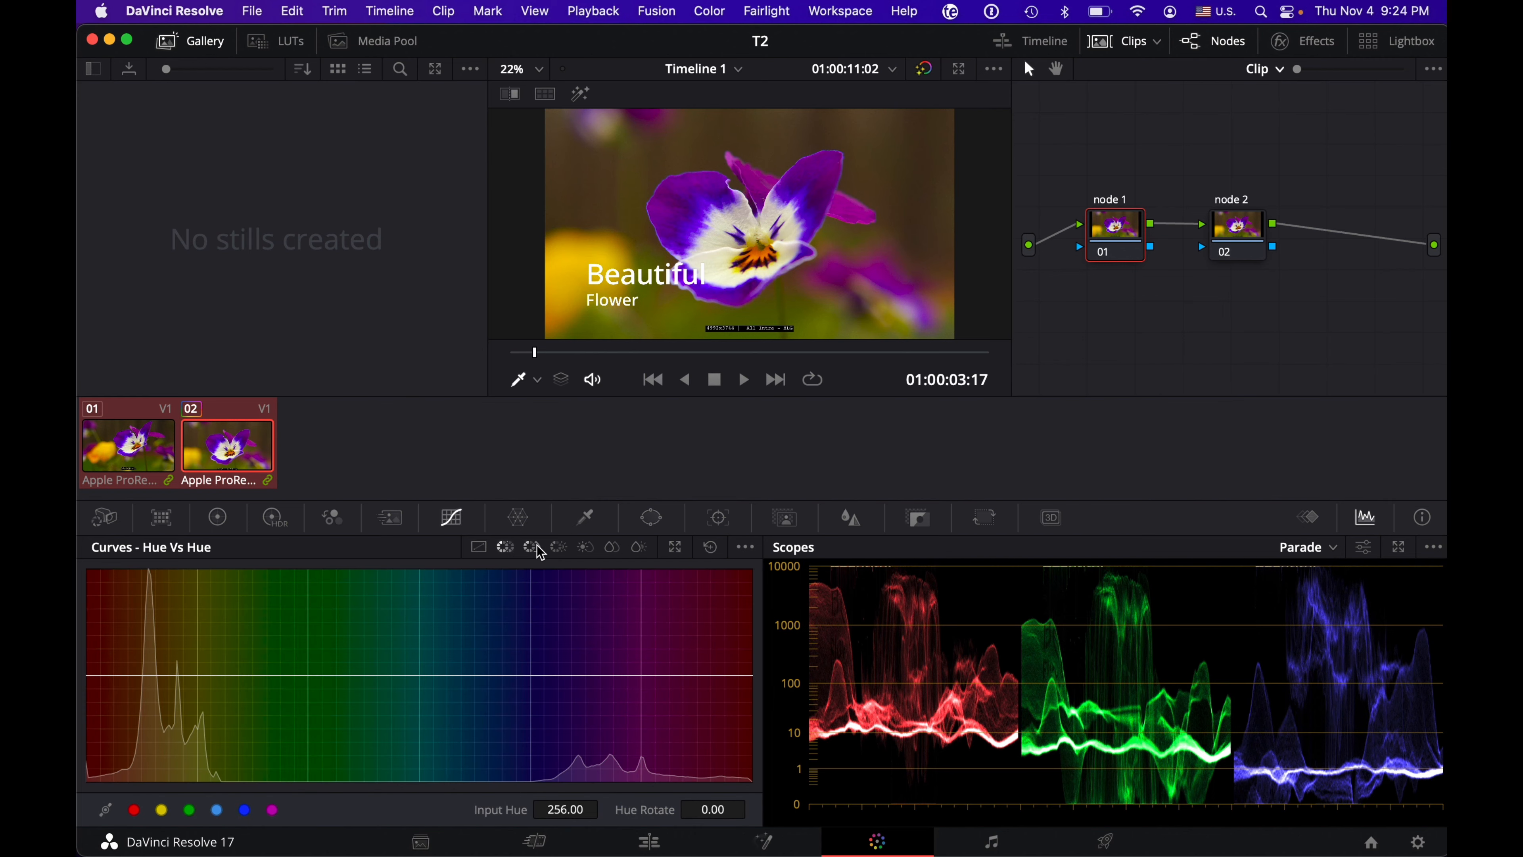
pyautogui.click(531, 548)
pyautogui.click(557, 550)
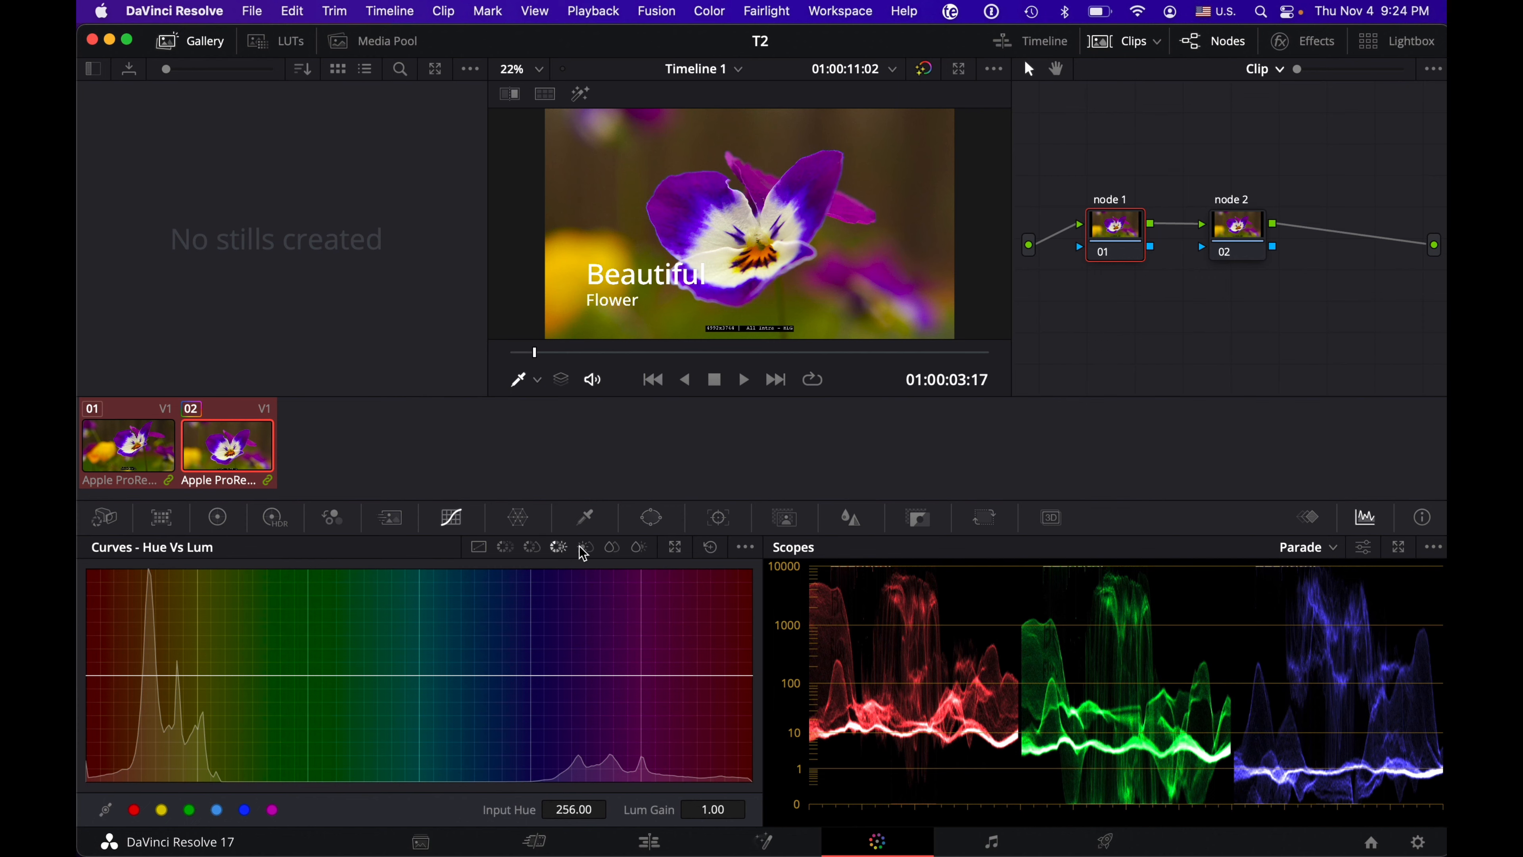
pyautogui.click(585, 550)
pyautogui.click(612, 547)
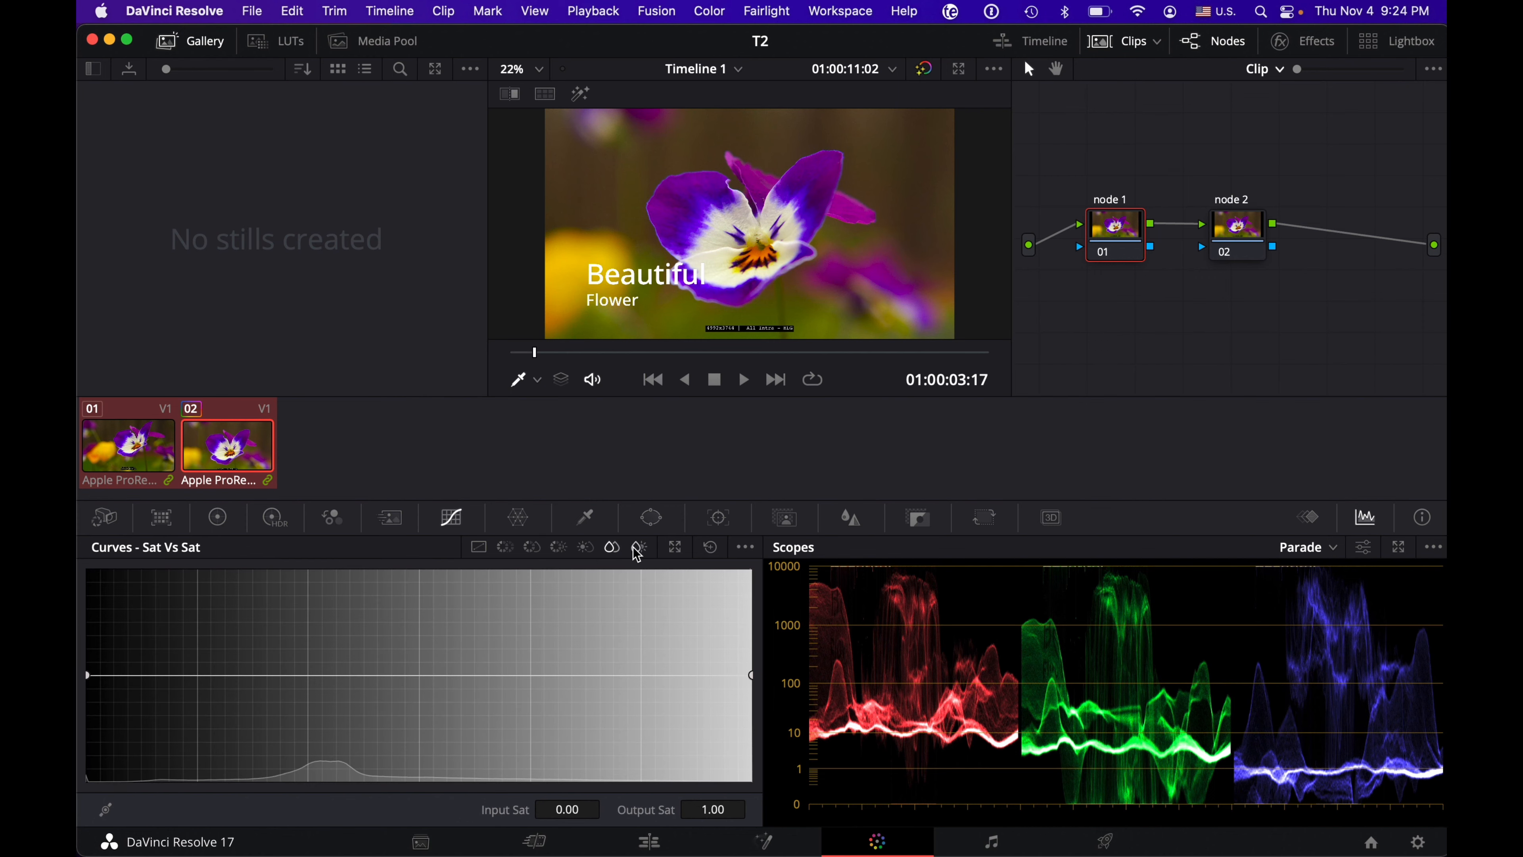
pyautogui.click(638, 547)
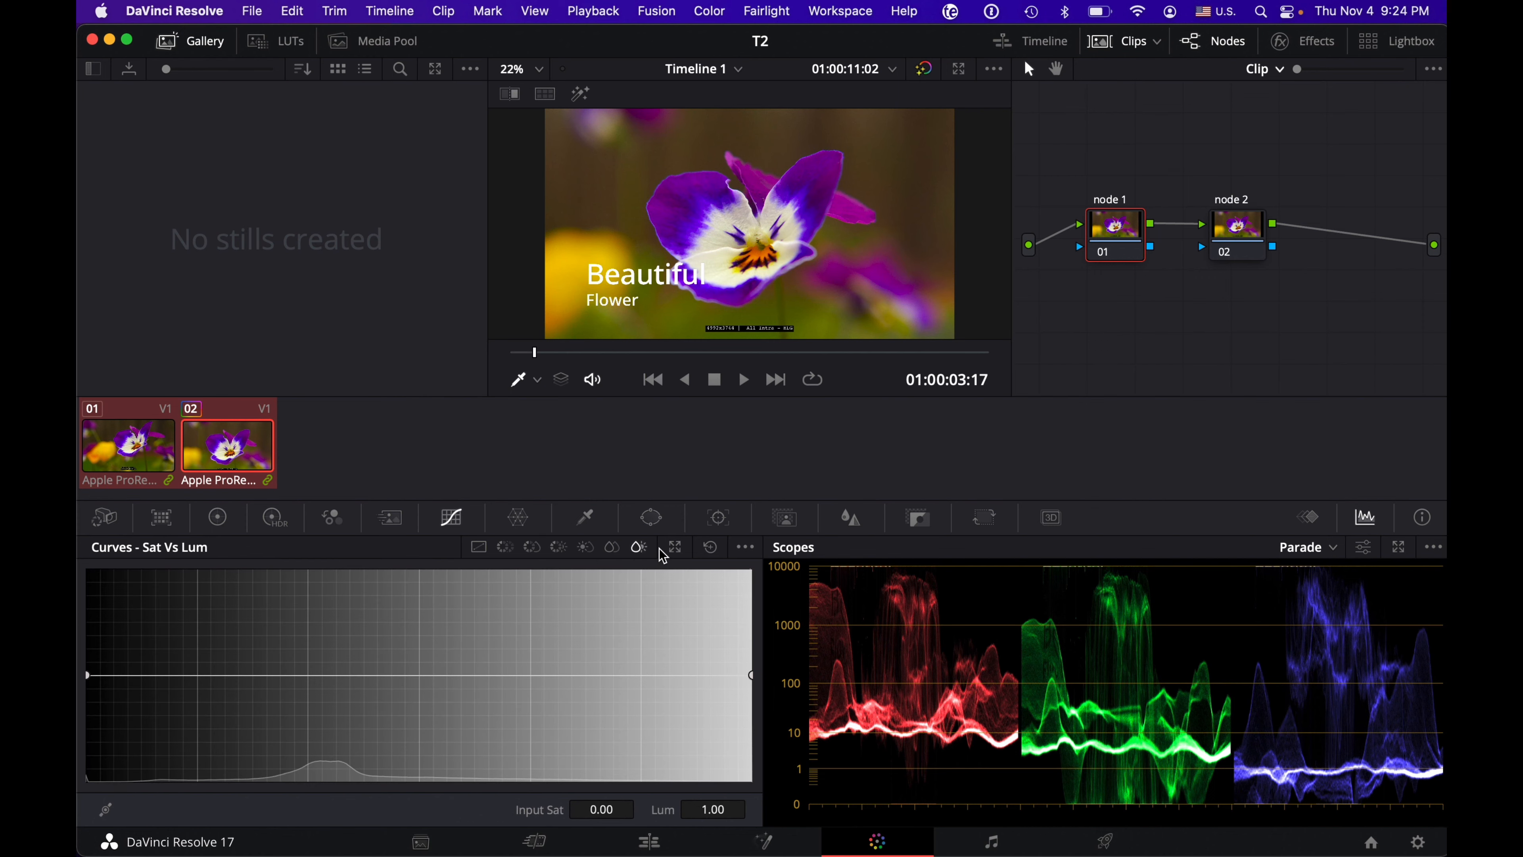
pyautogui.click(478, 547)
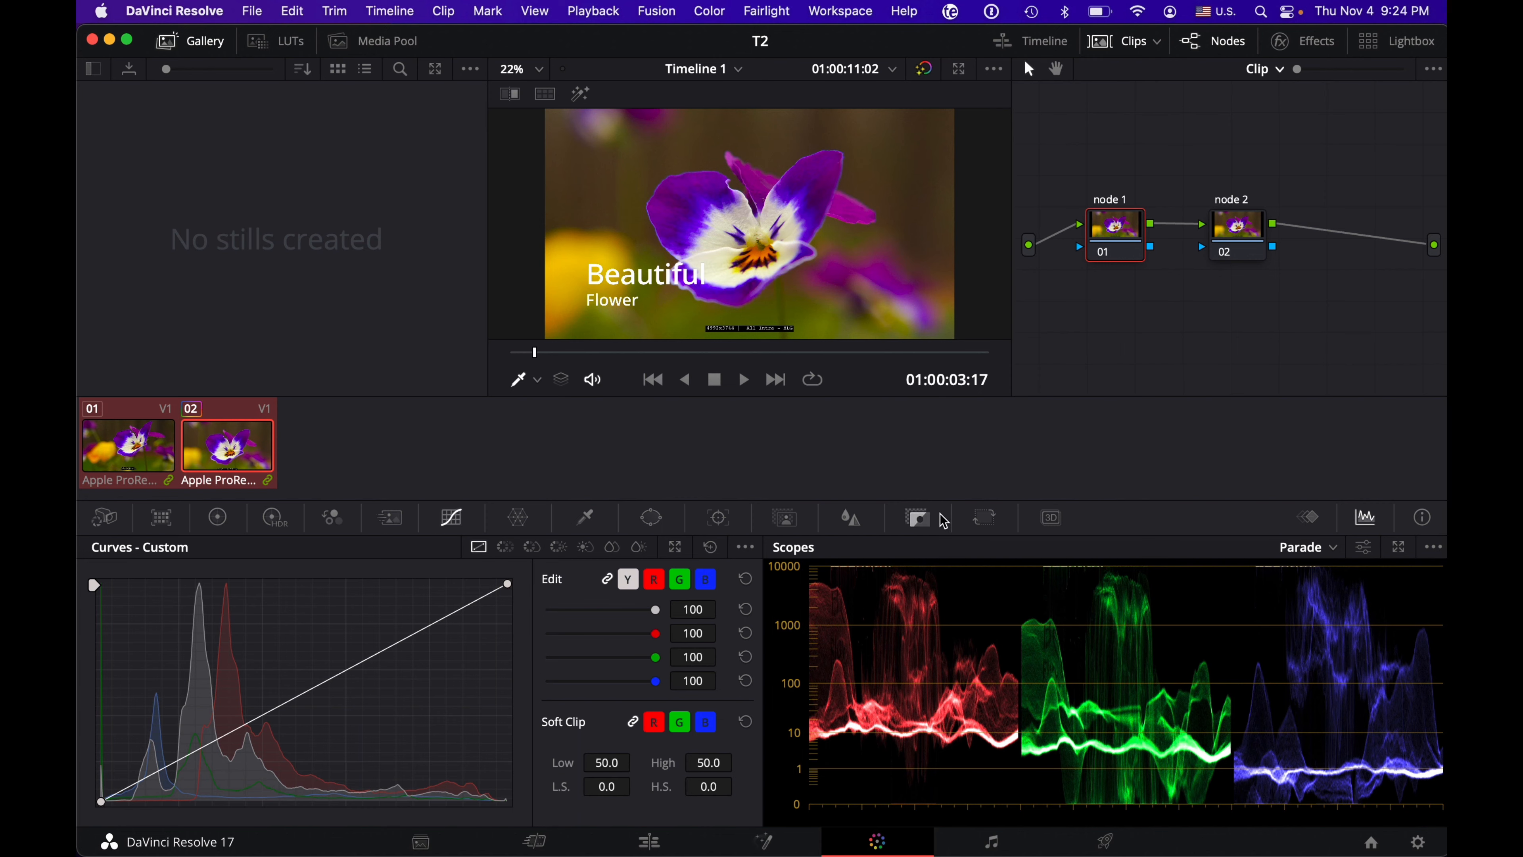
# Step: View the Color Warper and the HSL Qualifier, comparing the Qualifier with the Primaries color wheels
pyautogui.click(515, 514)
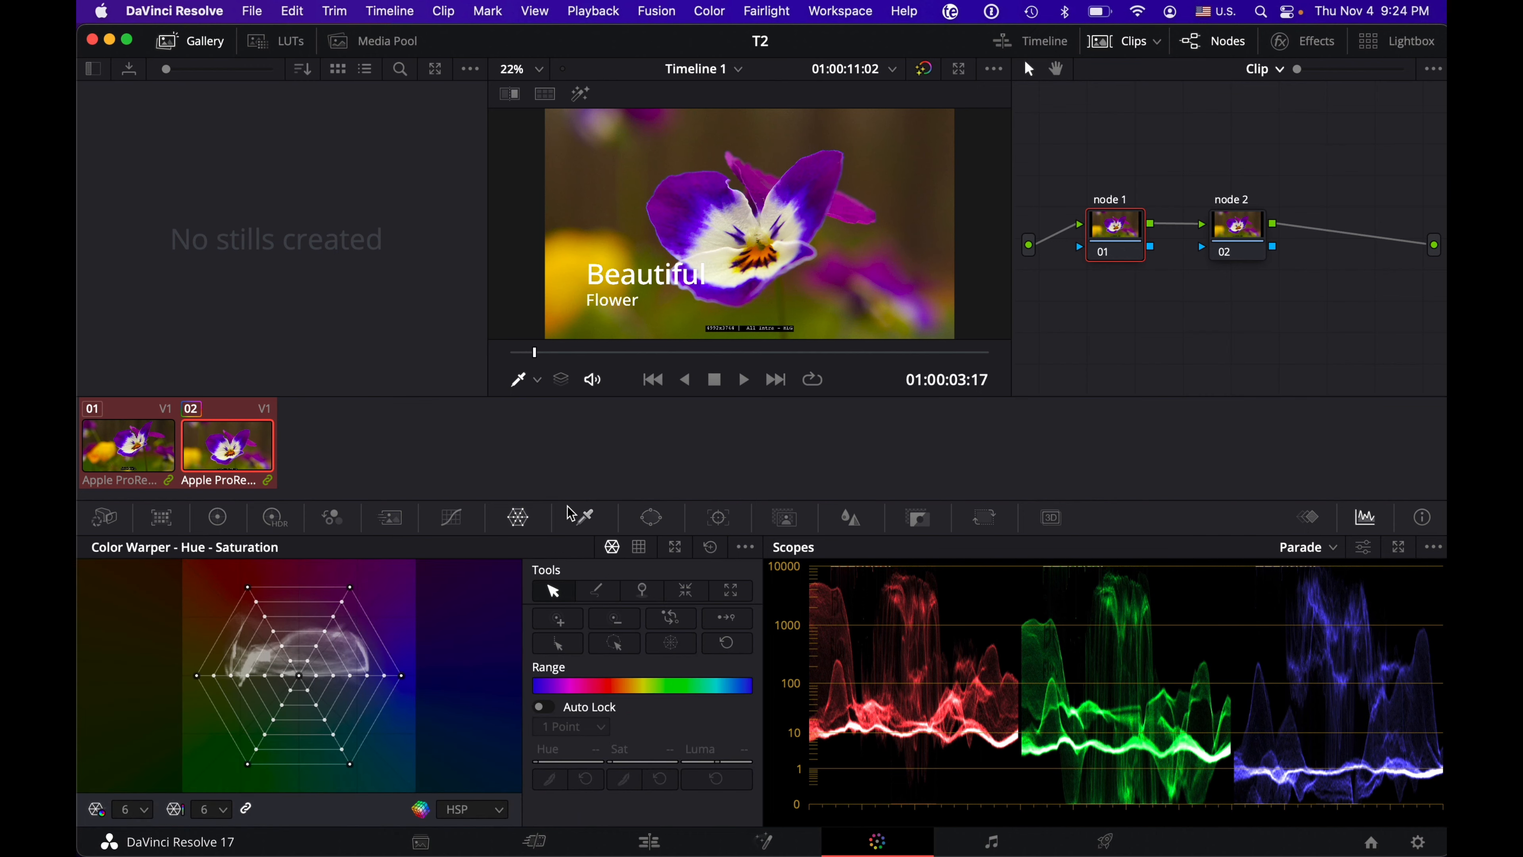
pyautogui.click(588, 519)
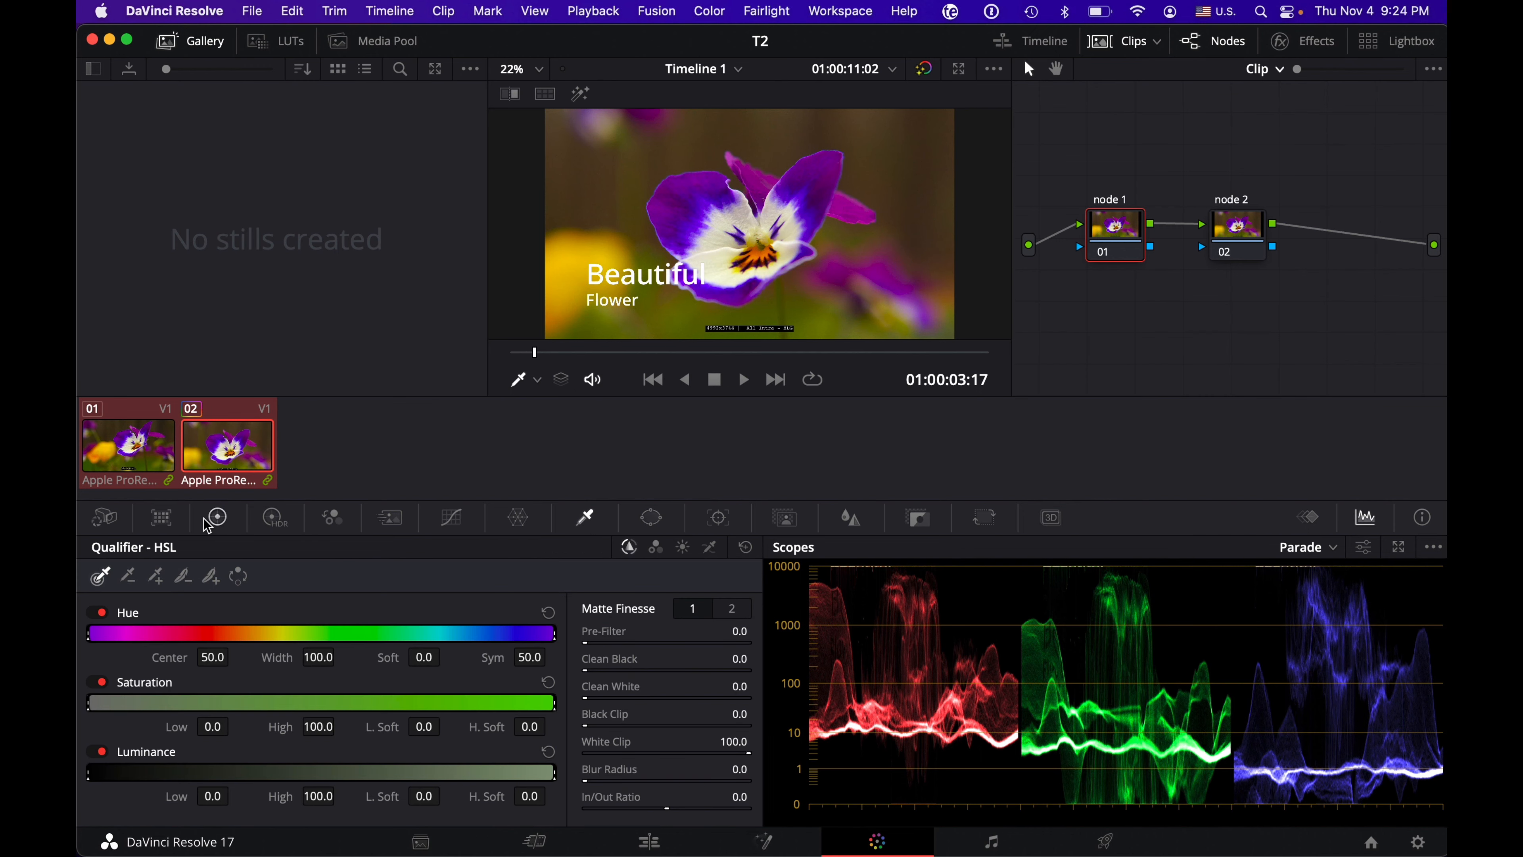
pyautogui.click(219, 521)
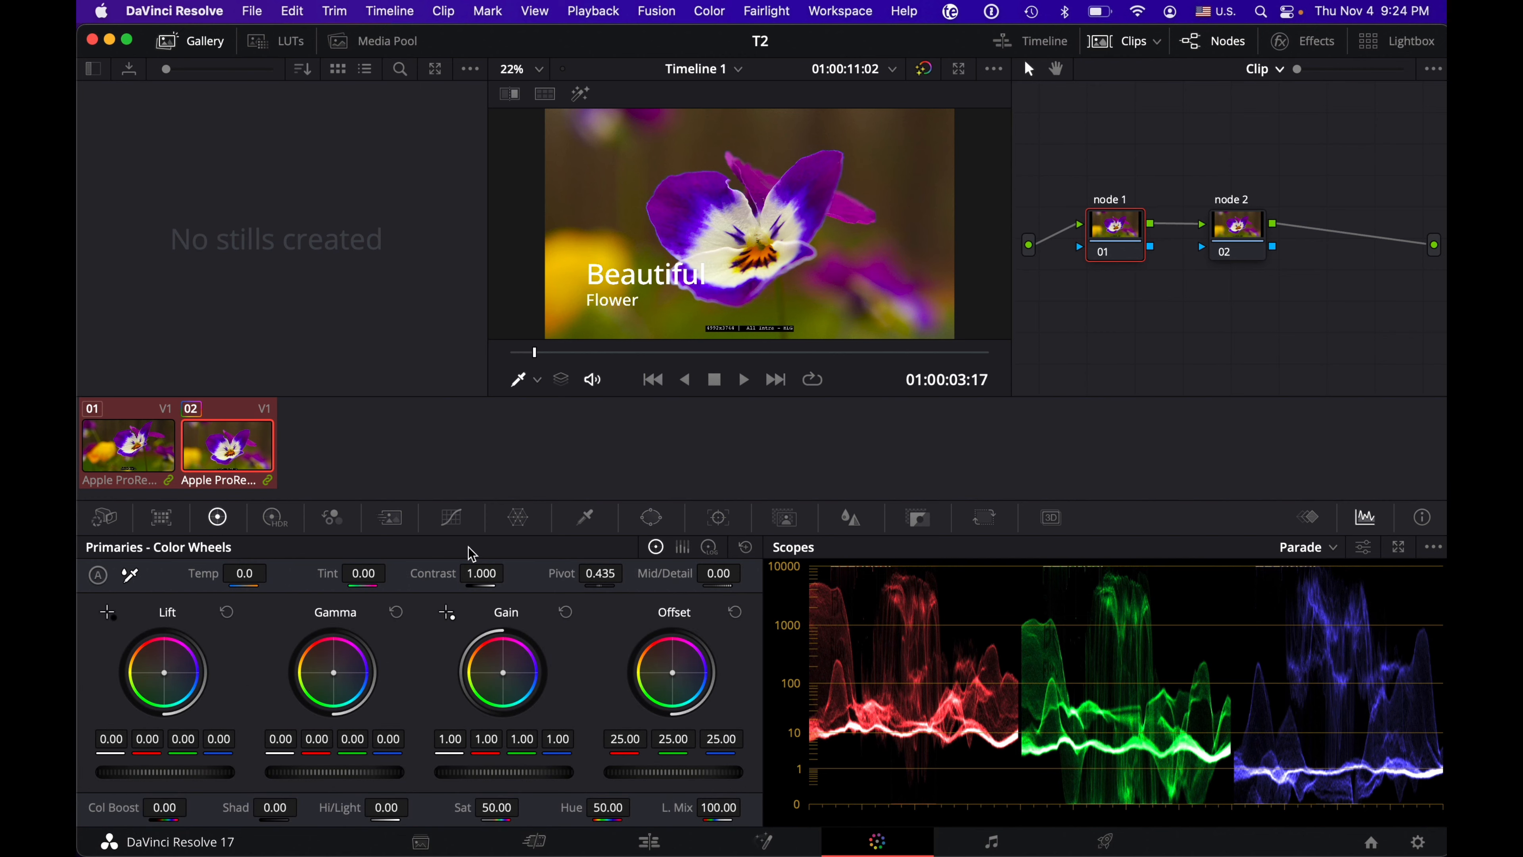
pyautogui.click(593, 528)
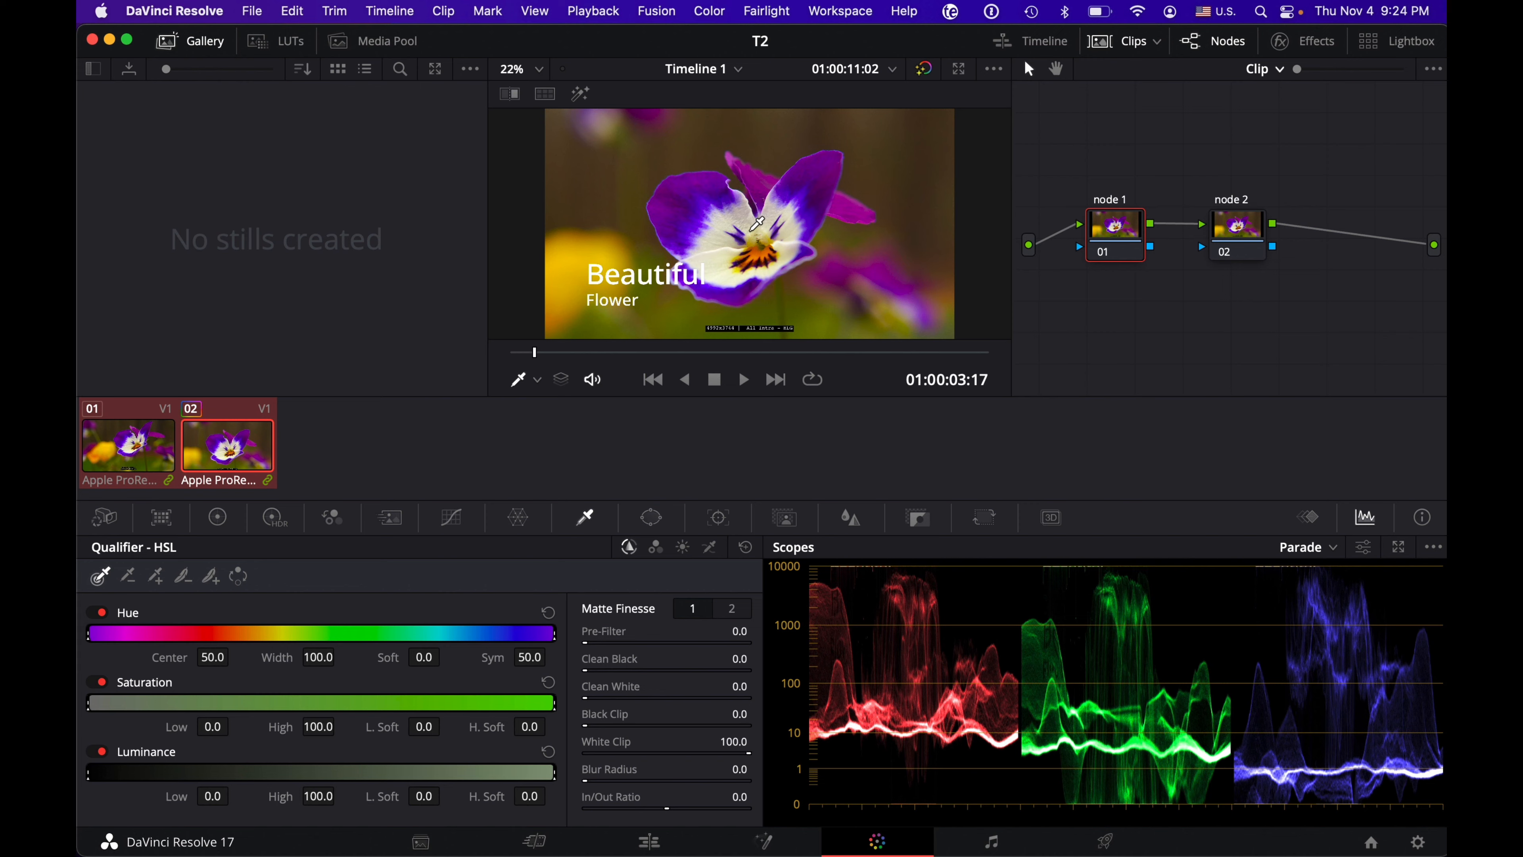
pyautogui.click(220, 521)
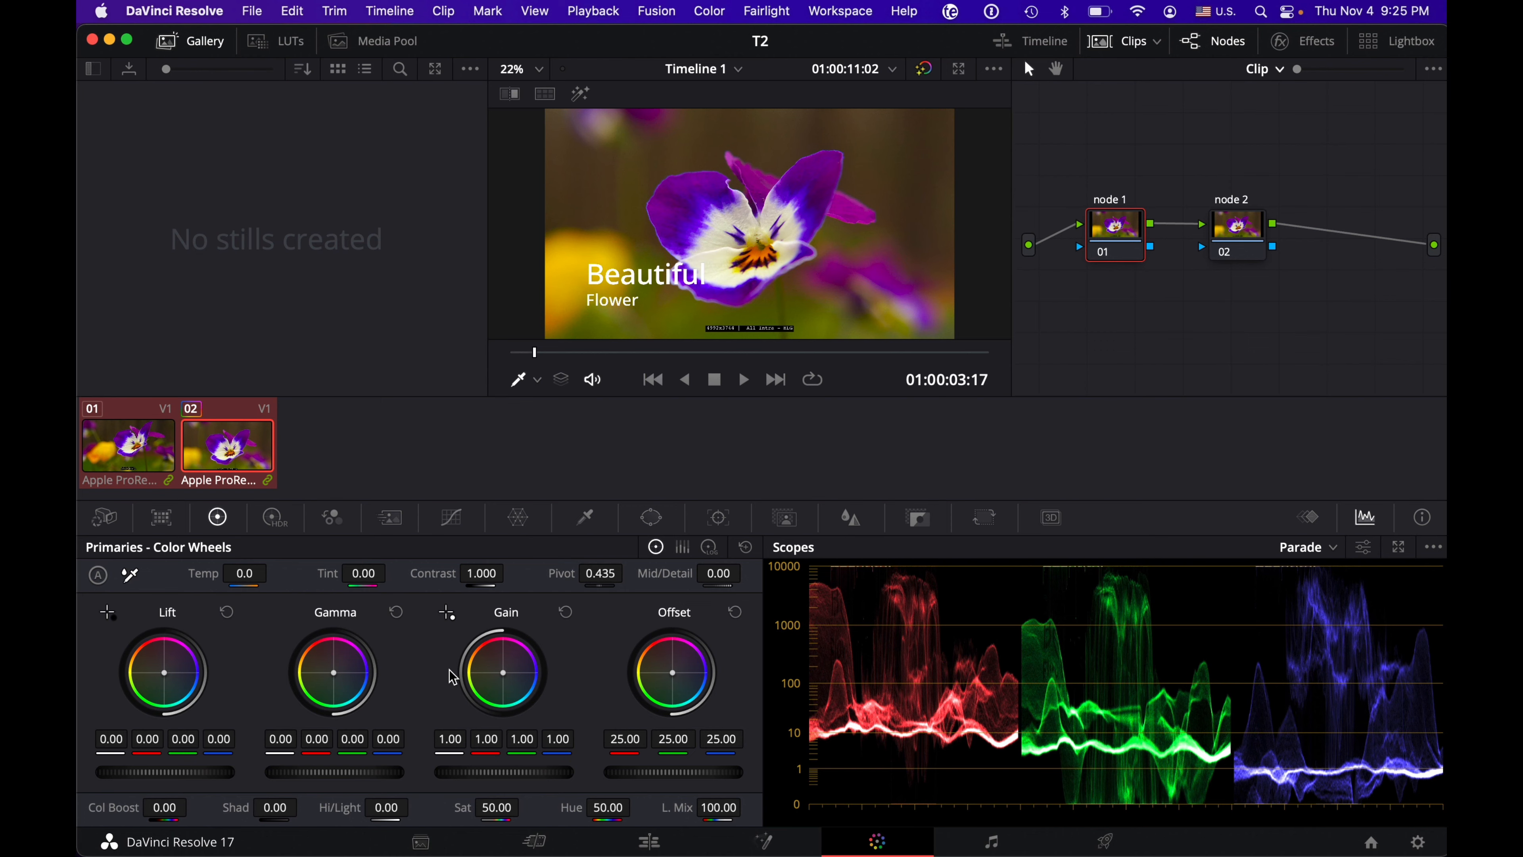
# Step: View the Primaries controls as color bars and as log wheels
pyautogui.click(683, 548)
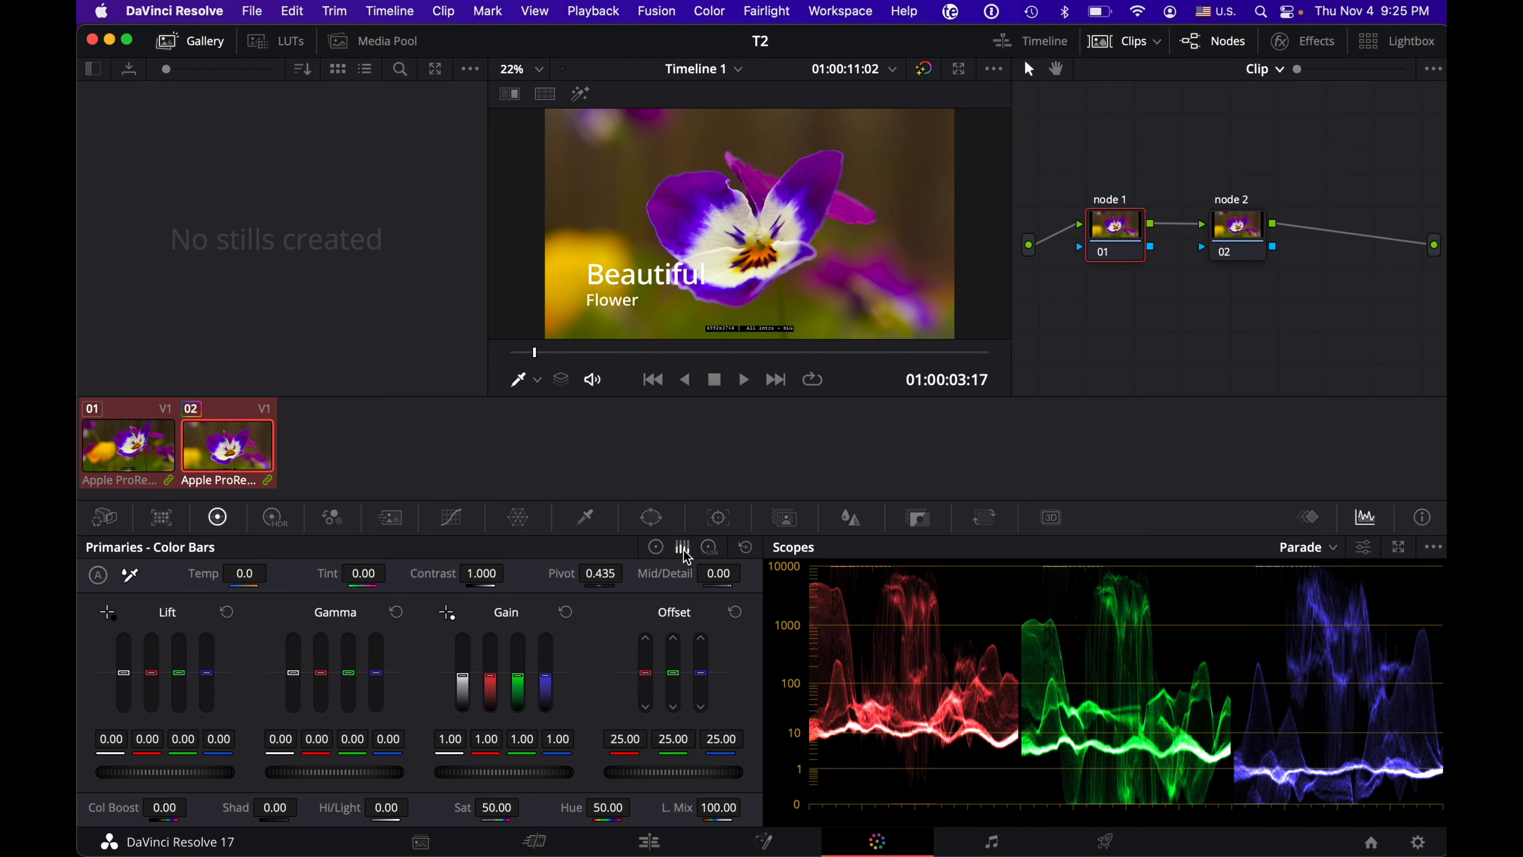
pyautogui.click(711, 550)
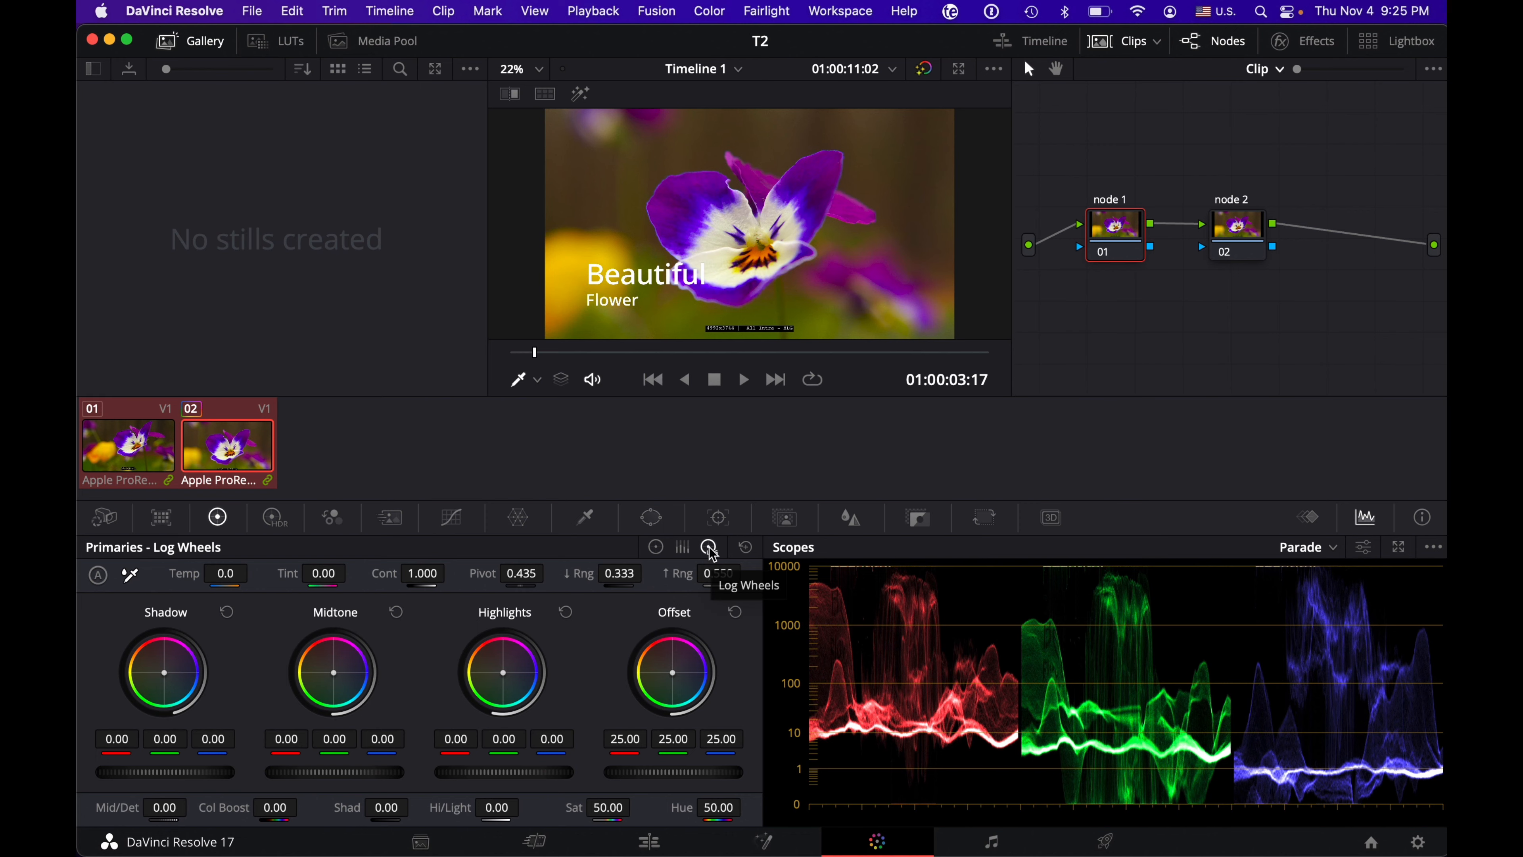
# Step: Return to the Primaries color wheels and lower the overall Gain of node 1 on clip 02 to 0.94
pyautogui.click(658, 547)
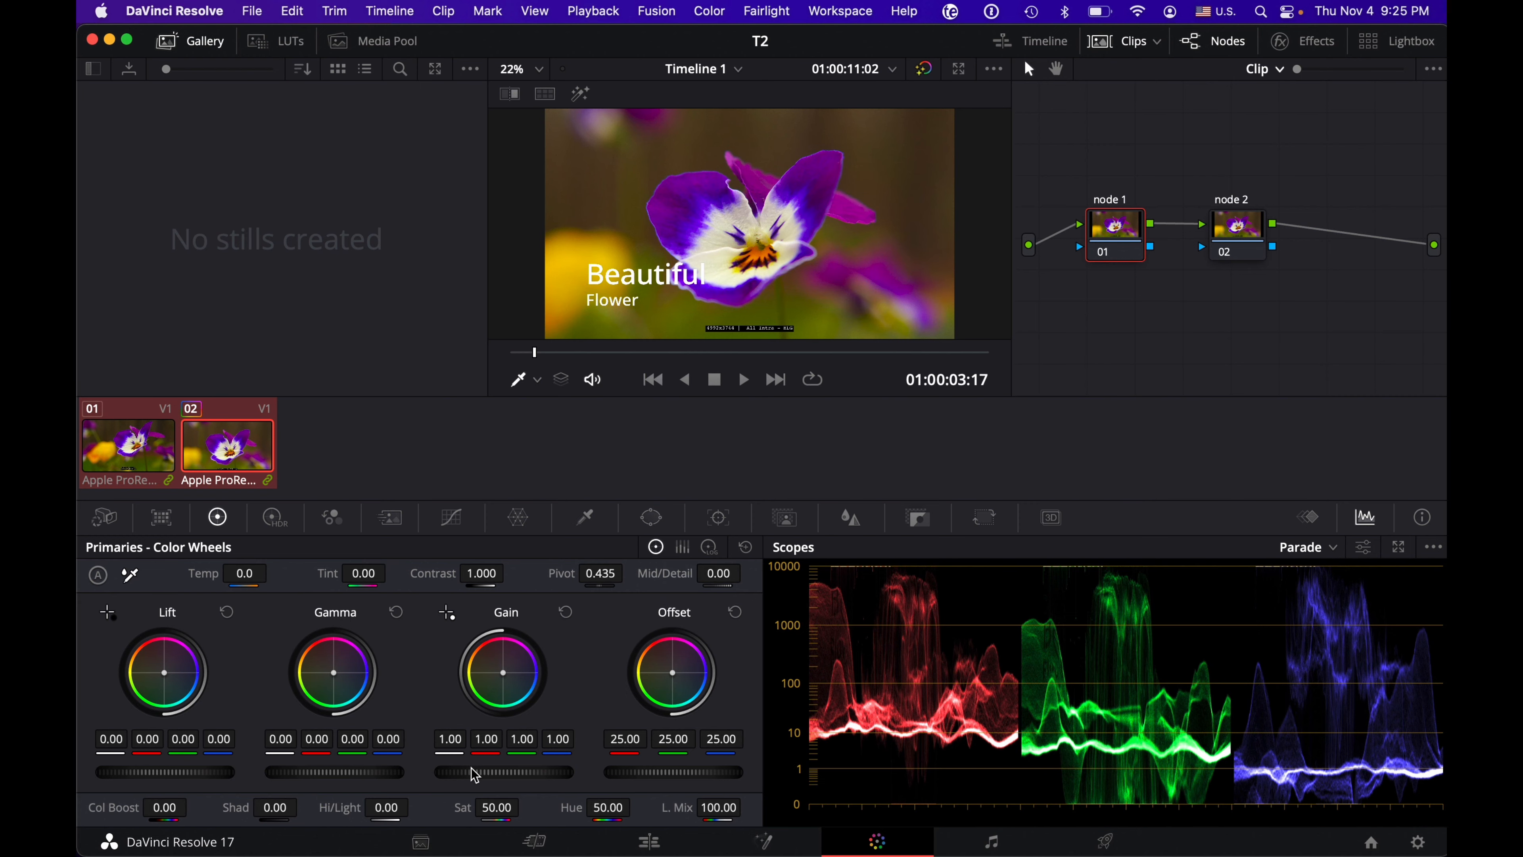
pyautogui.moveTo(504, 772)
pyautogui.mouseDown()
pyautogui.moveTo(661, 772)
pyautogui.moveTo(498, 772)
pyautogui.mouseUp()
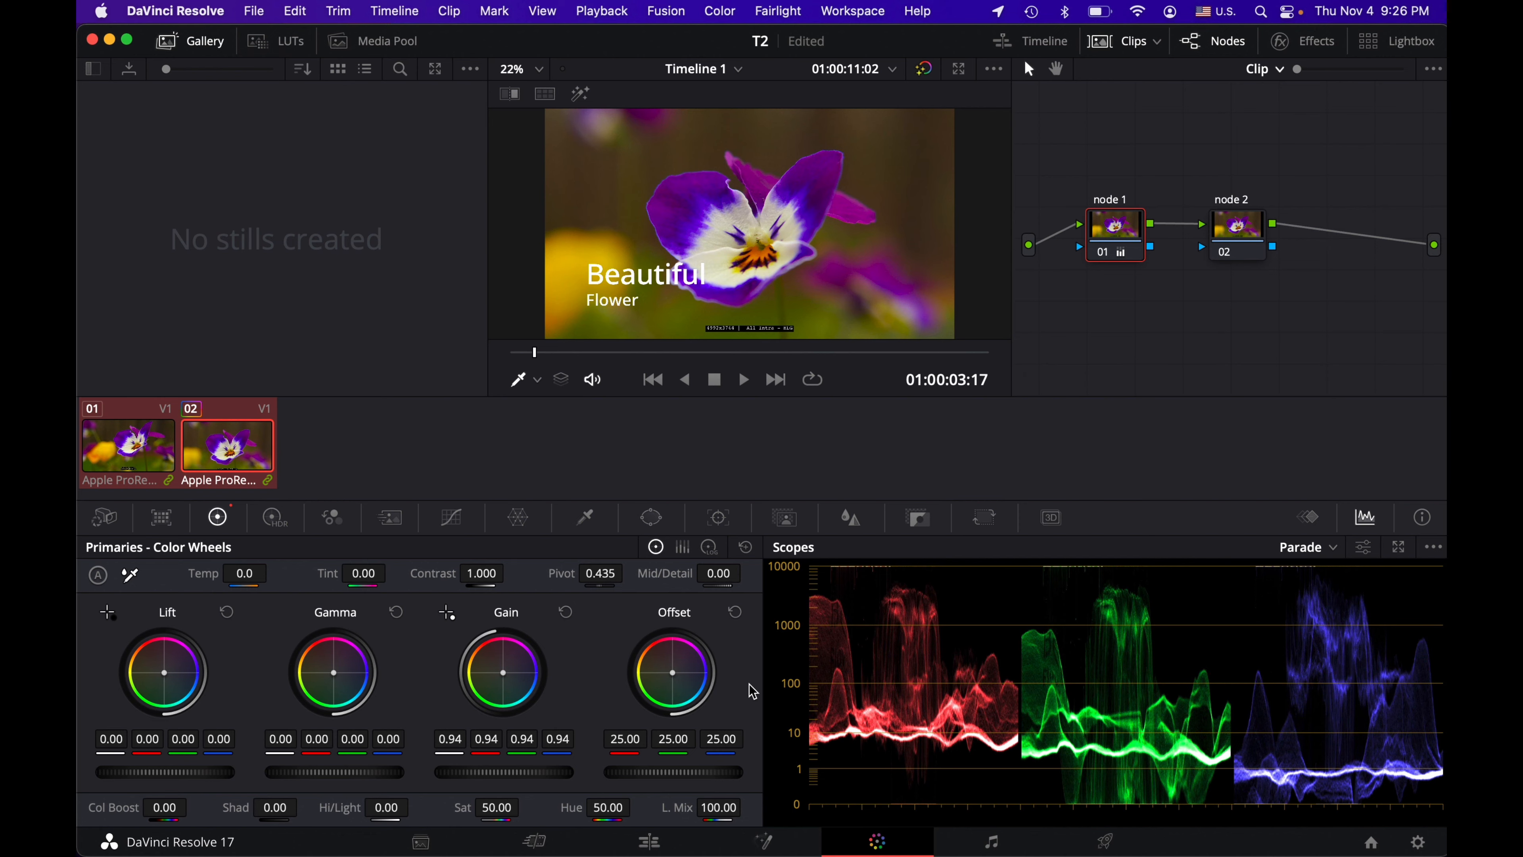
# Step: Compare the log wheels and their range settings with the HDR Grade wheels and color bars, ending on the Primaries color wheels
pyautogui.click(710, 548)
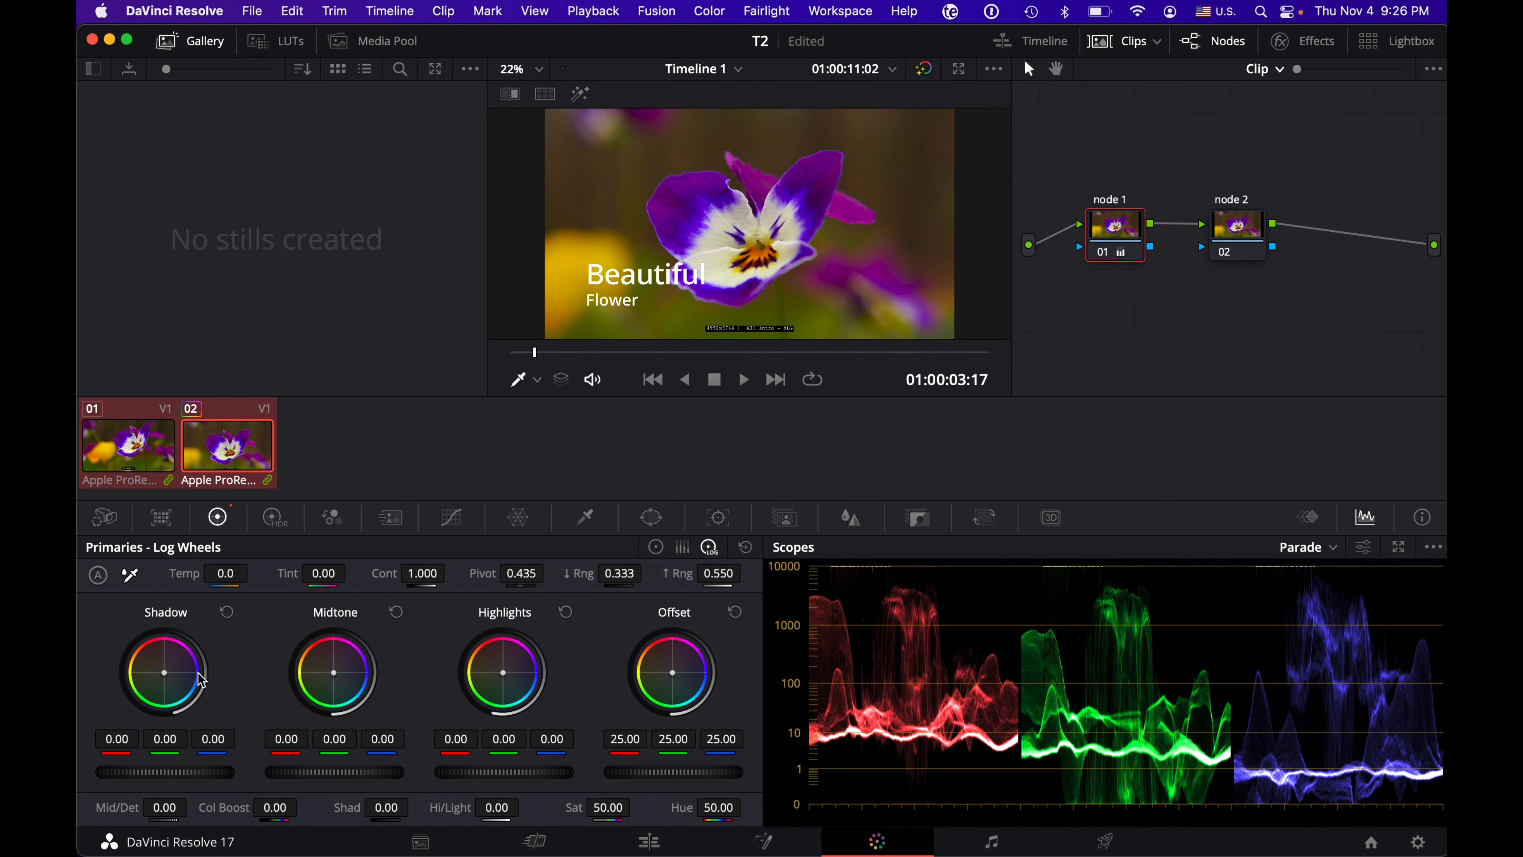
pyautogui.moveTo(574, 567)
pyautogui.mouseDown()
pyautogui.moveTo(494, 568)
pyautogui.moveTo(590, 581)
pyautogui.mouseUp()
pyautogui.click(276, 522)
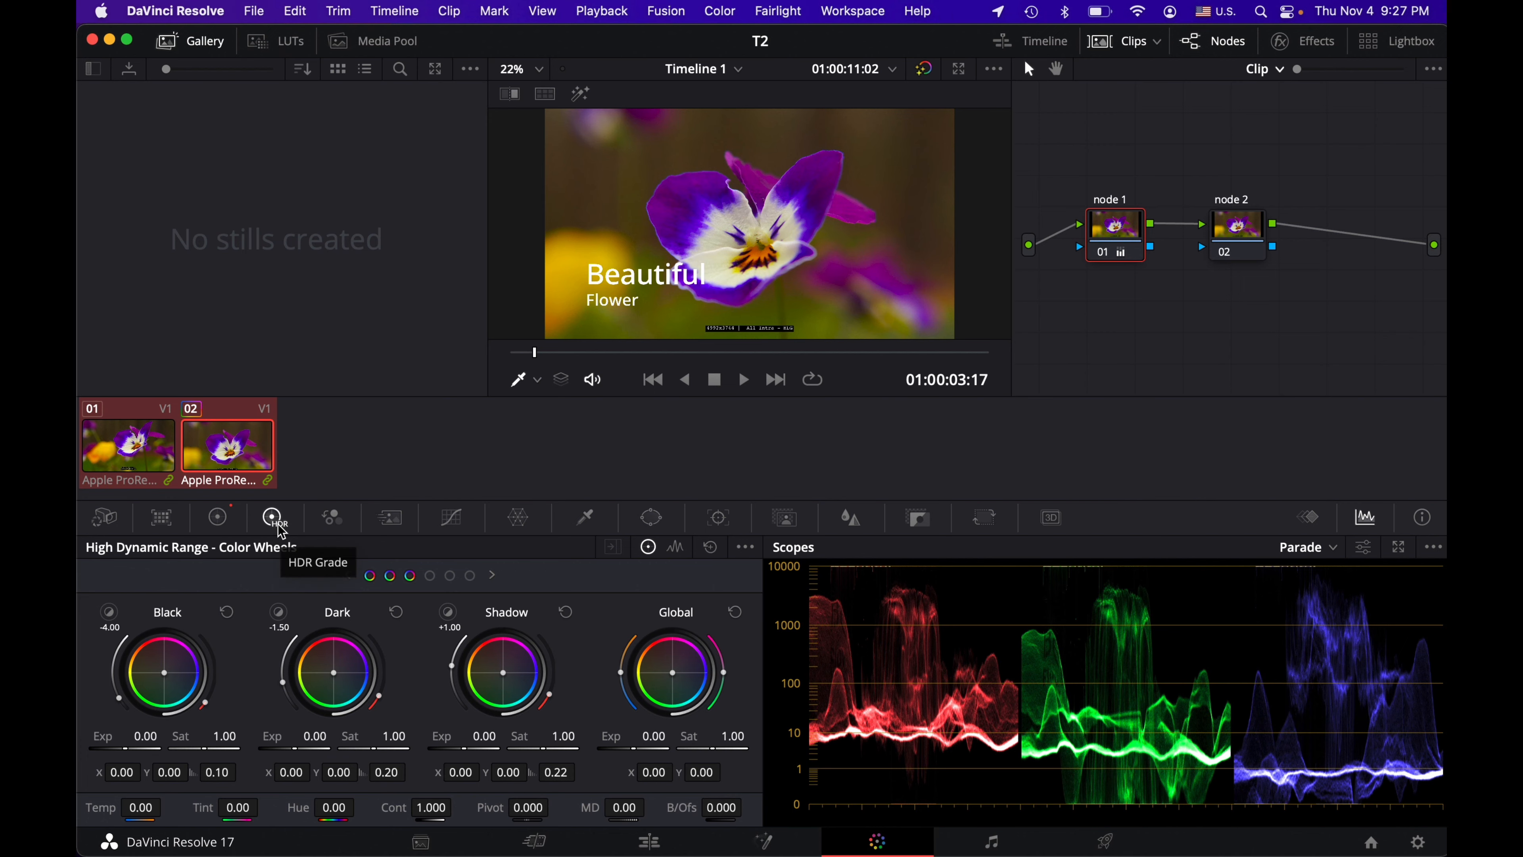
pyautogui.click(221, 521)
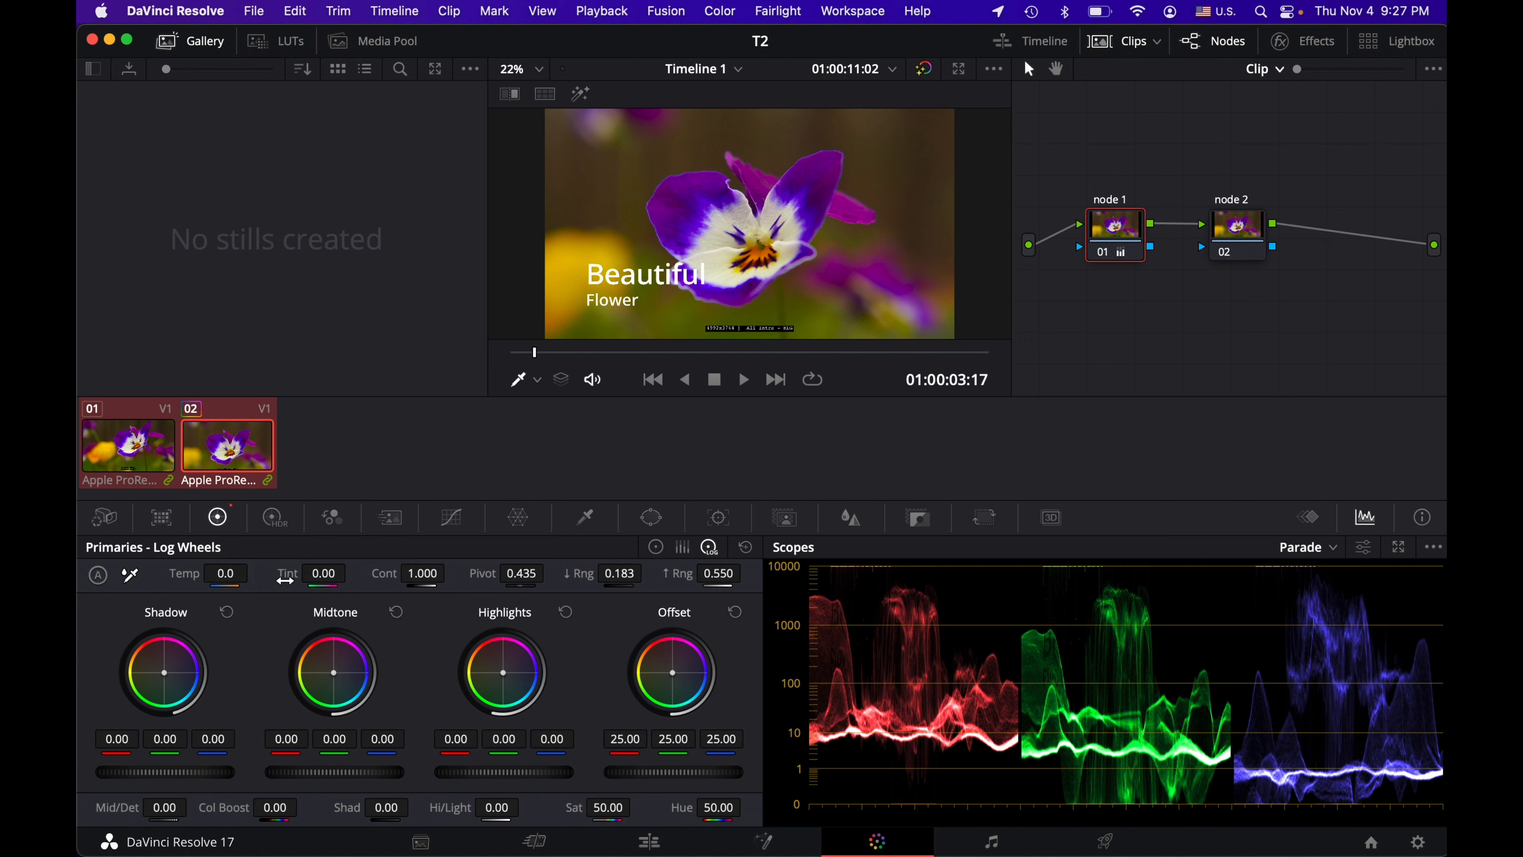
pyautogui.click(656, 548)
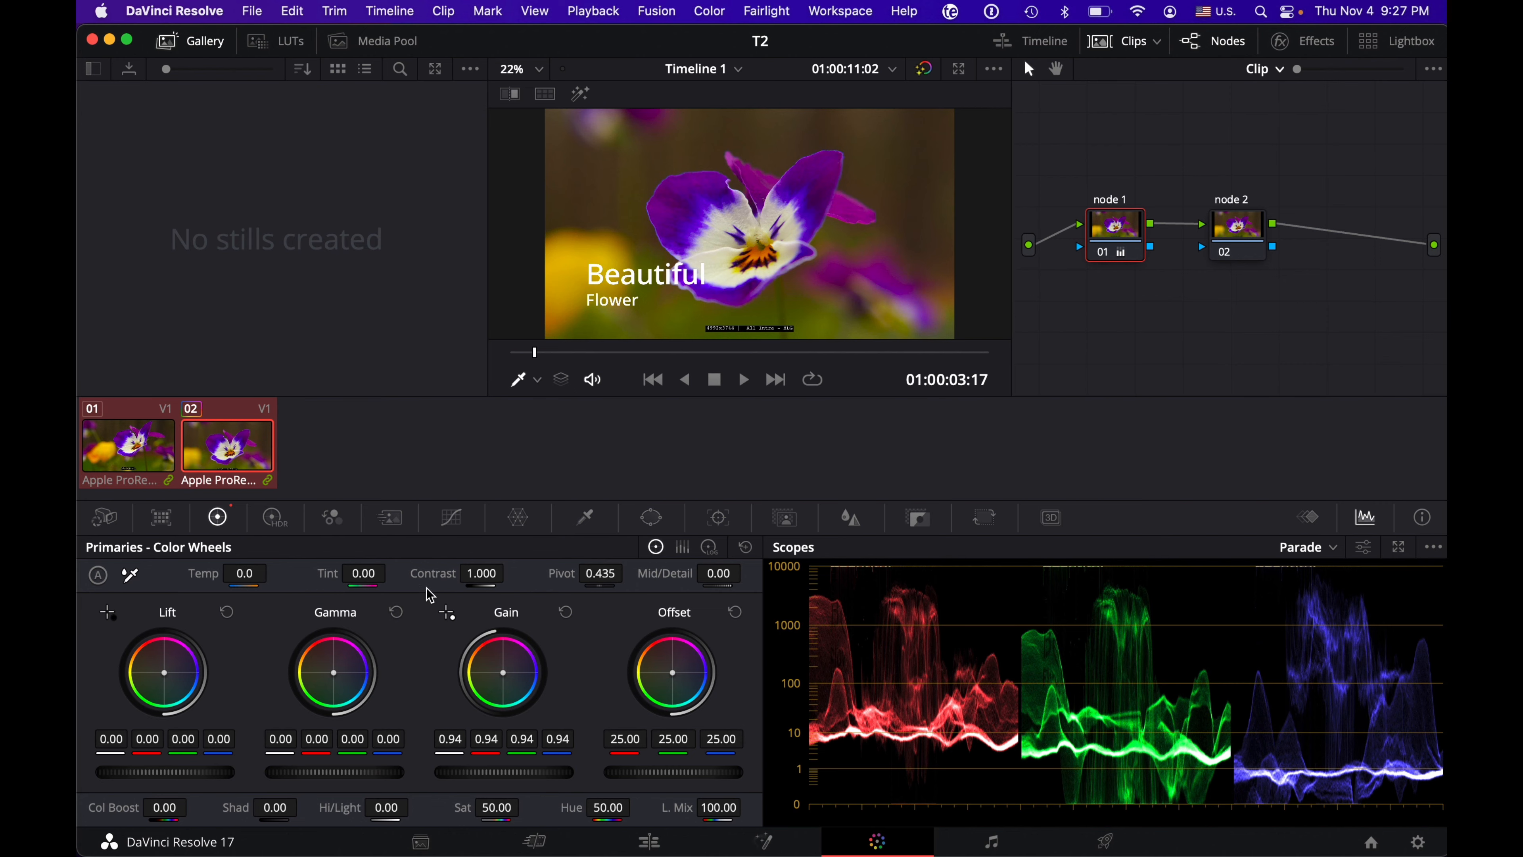
# Step: View the Custom curves and the Motion Effects noise reduction and motion blur settings
pyautogui.click(451, 517)
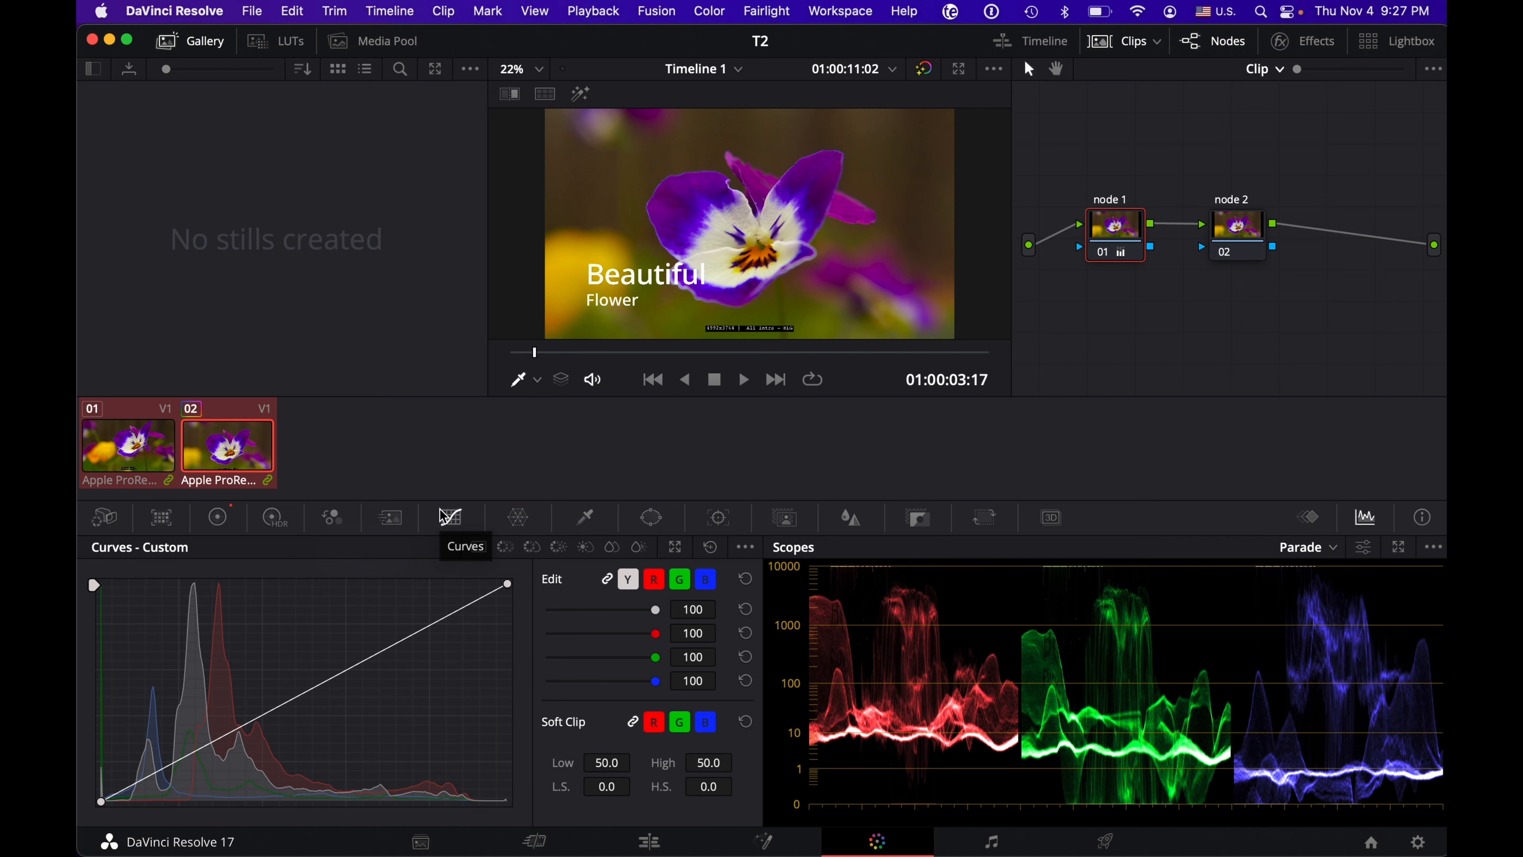
pyautogui.click(392, 518)
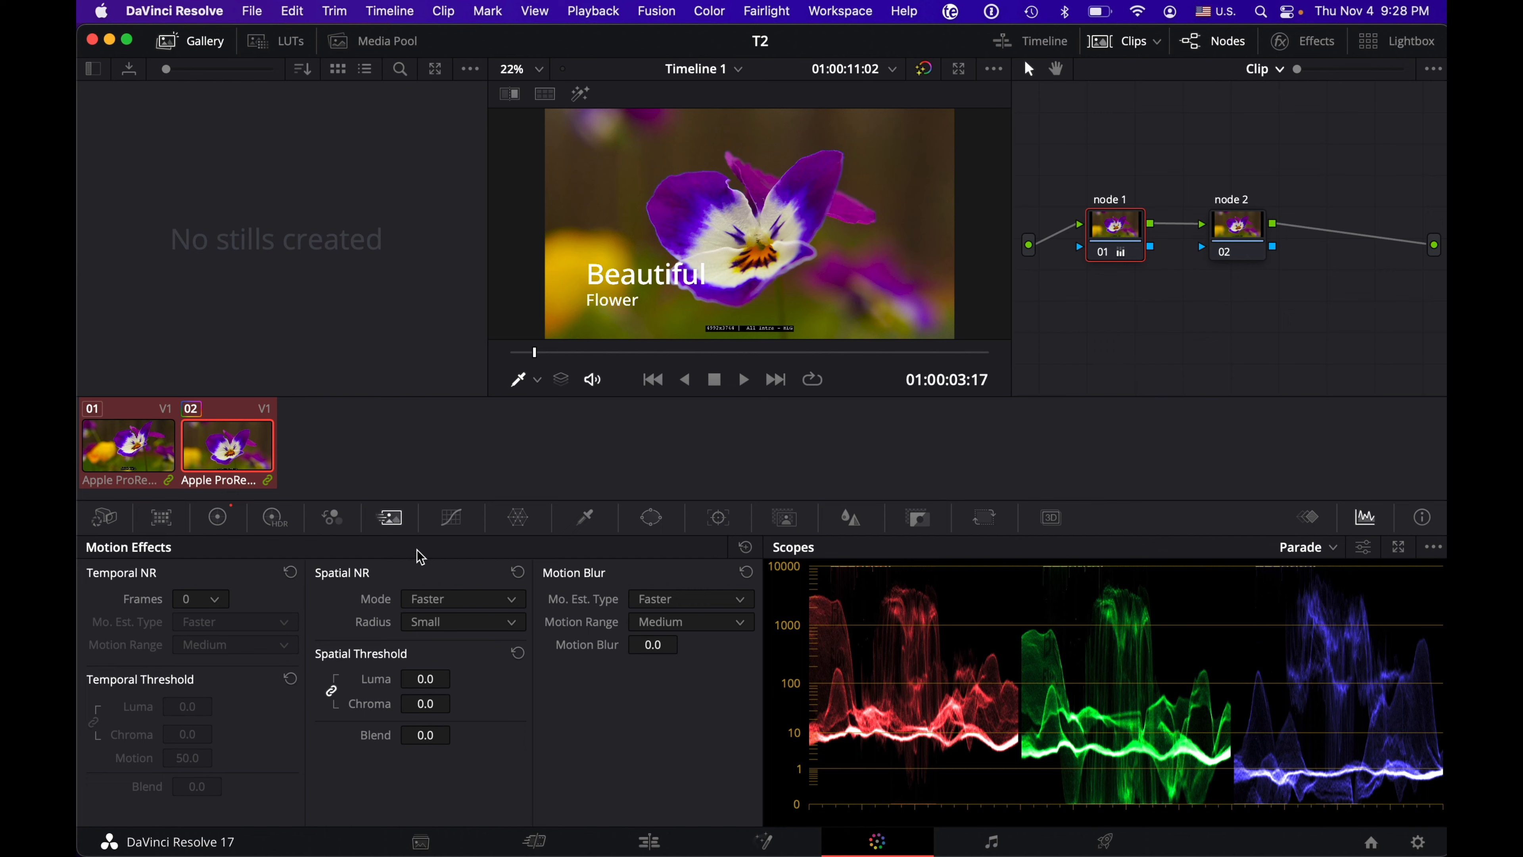
# Step: In the Color Warper, shift the outer blue point to hue 0.40, saturation 1.05 and the outer purple point to hue 0.37, saturation 0.85
pyautogui.click(524, 527)
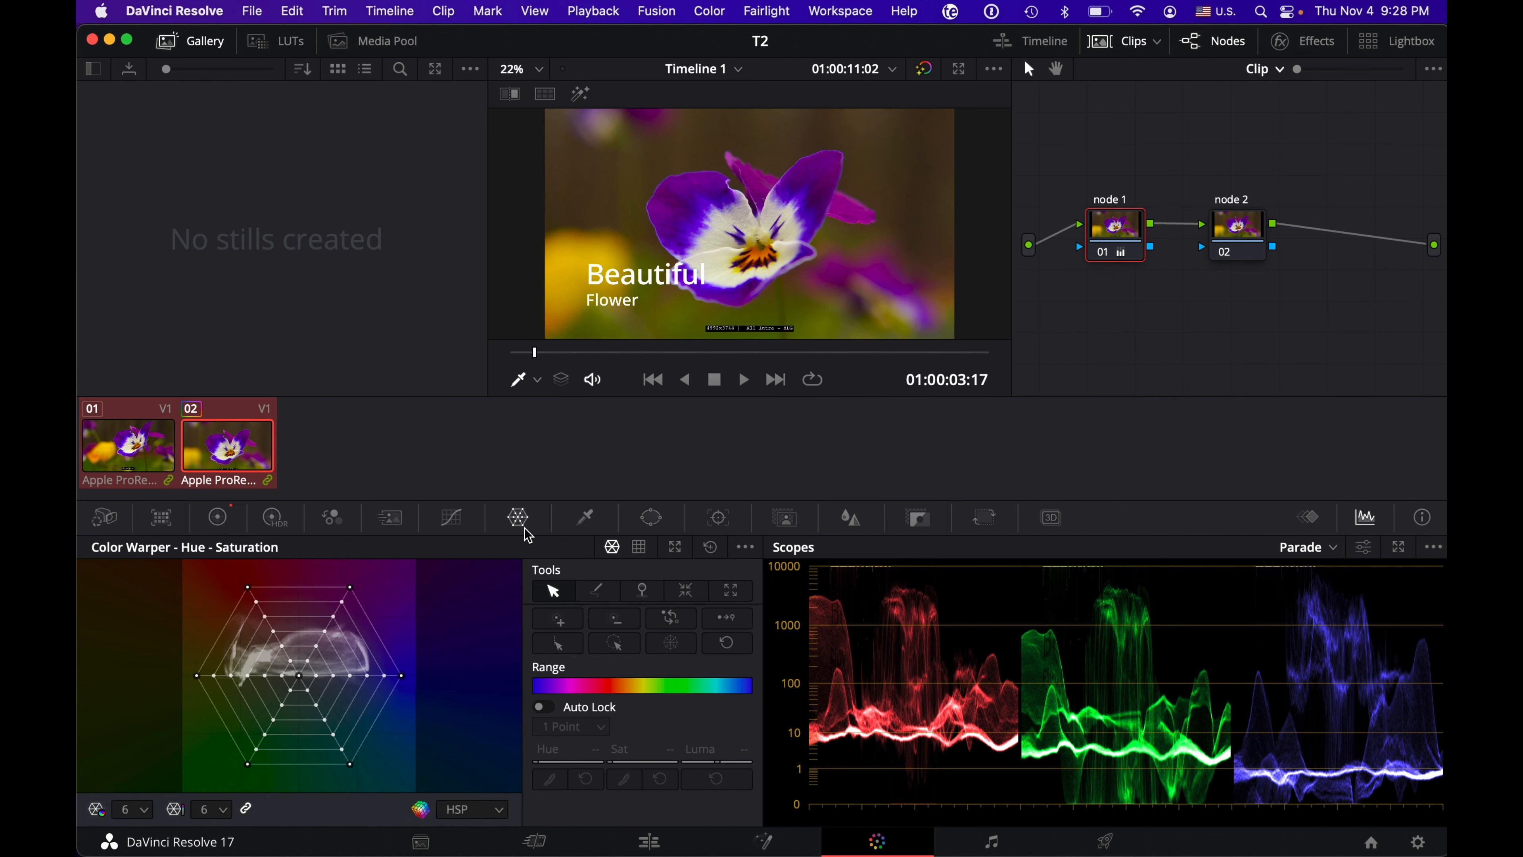
pyautogui.click(402, 676)
pyautogui.moveTo(393, 580); pyautogui.dragTo(386, 713)
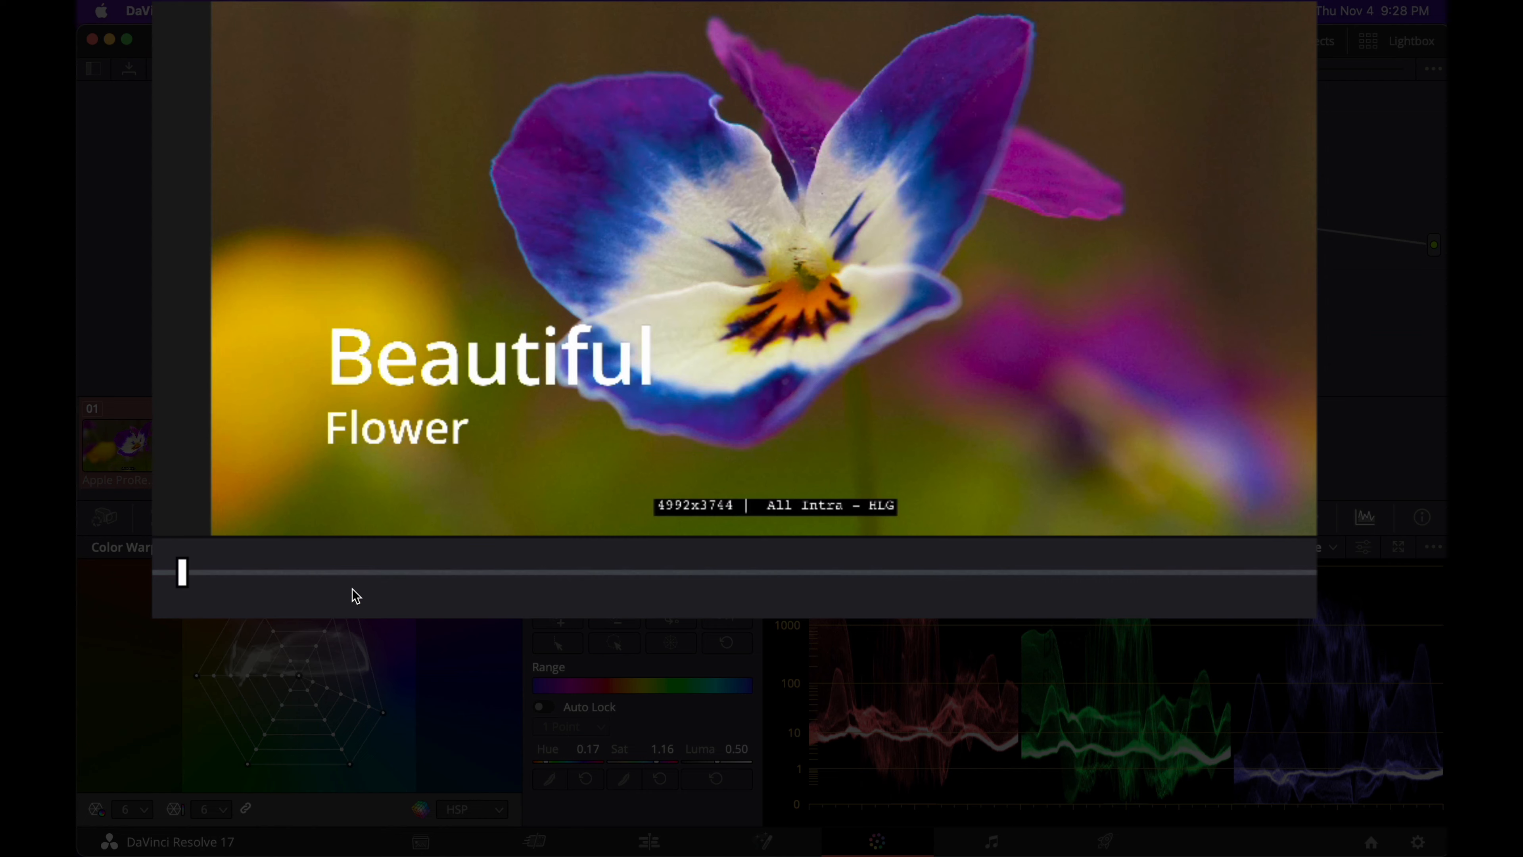
pyautogui.moveTo(351, 588); pyautogui.dragTo(375, 694)
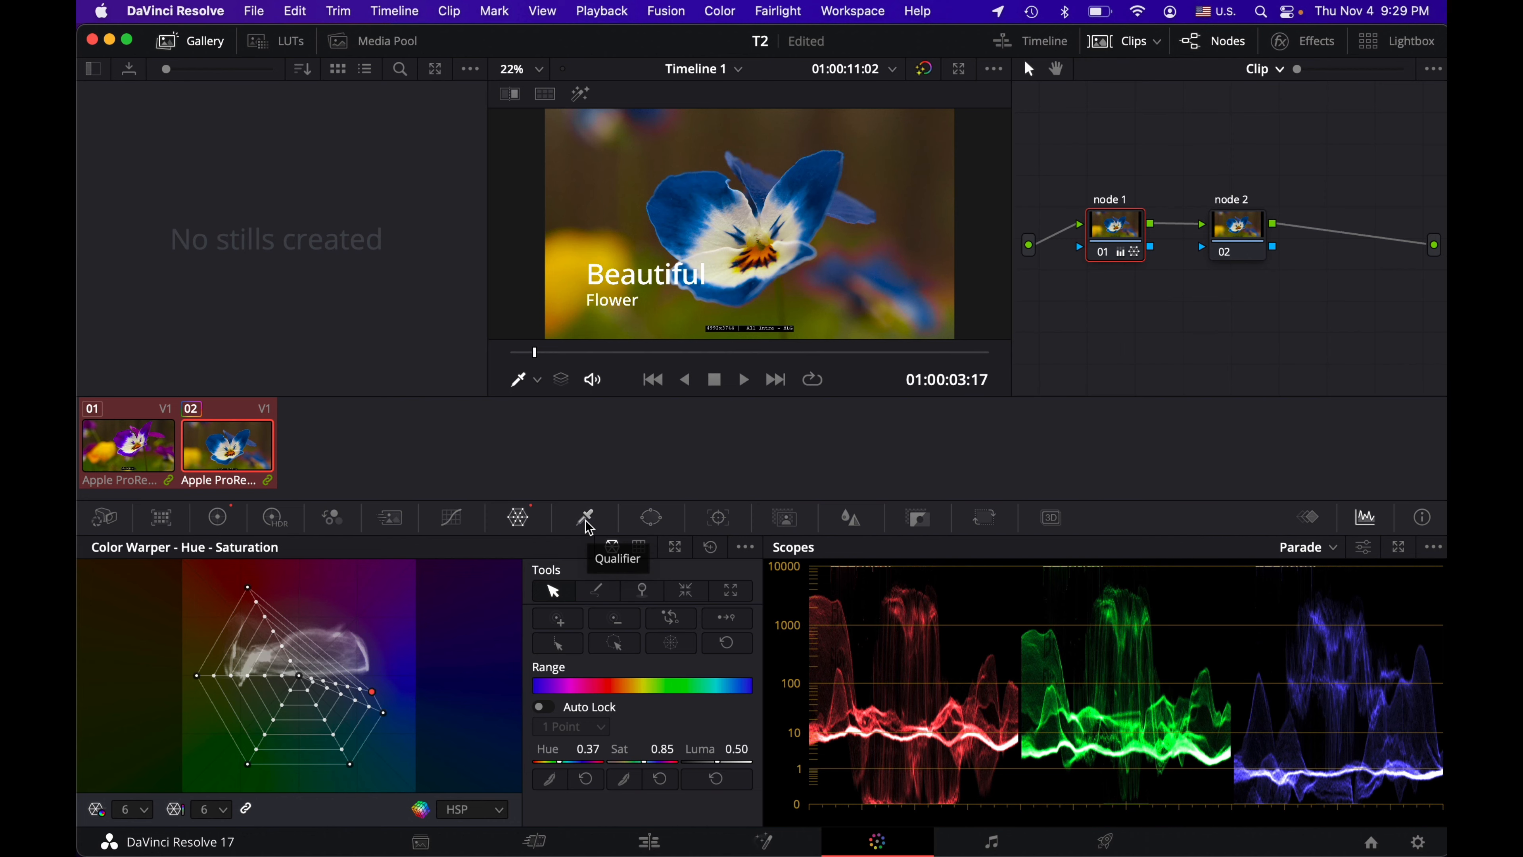
# Step: View the Window shapes, Blur and Key palettes for node 1
pyautogui.click(653, 518)
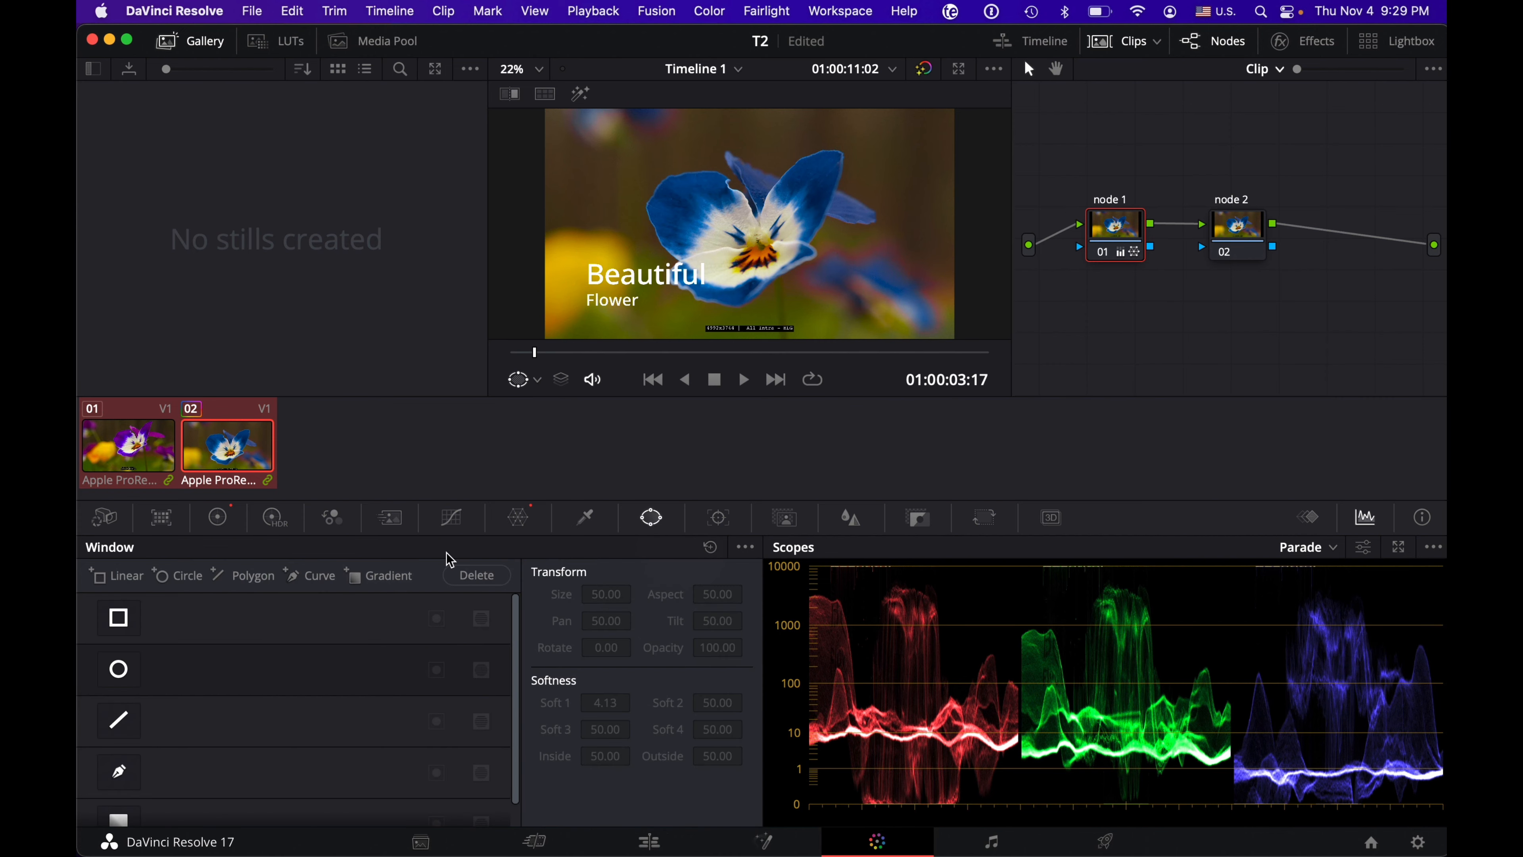
pyautogui.click(853, 522)
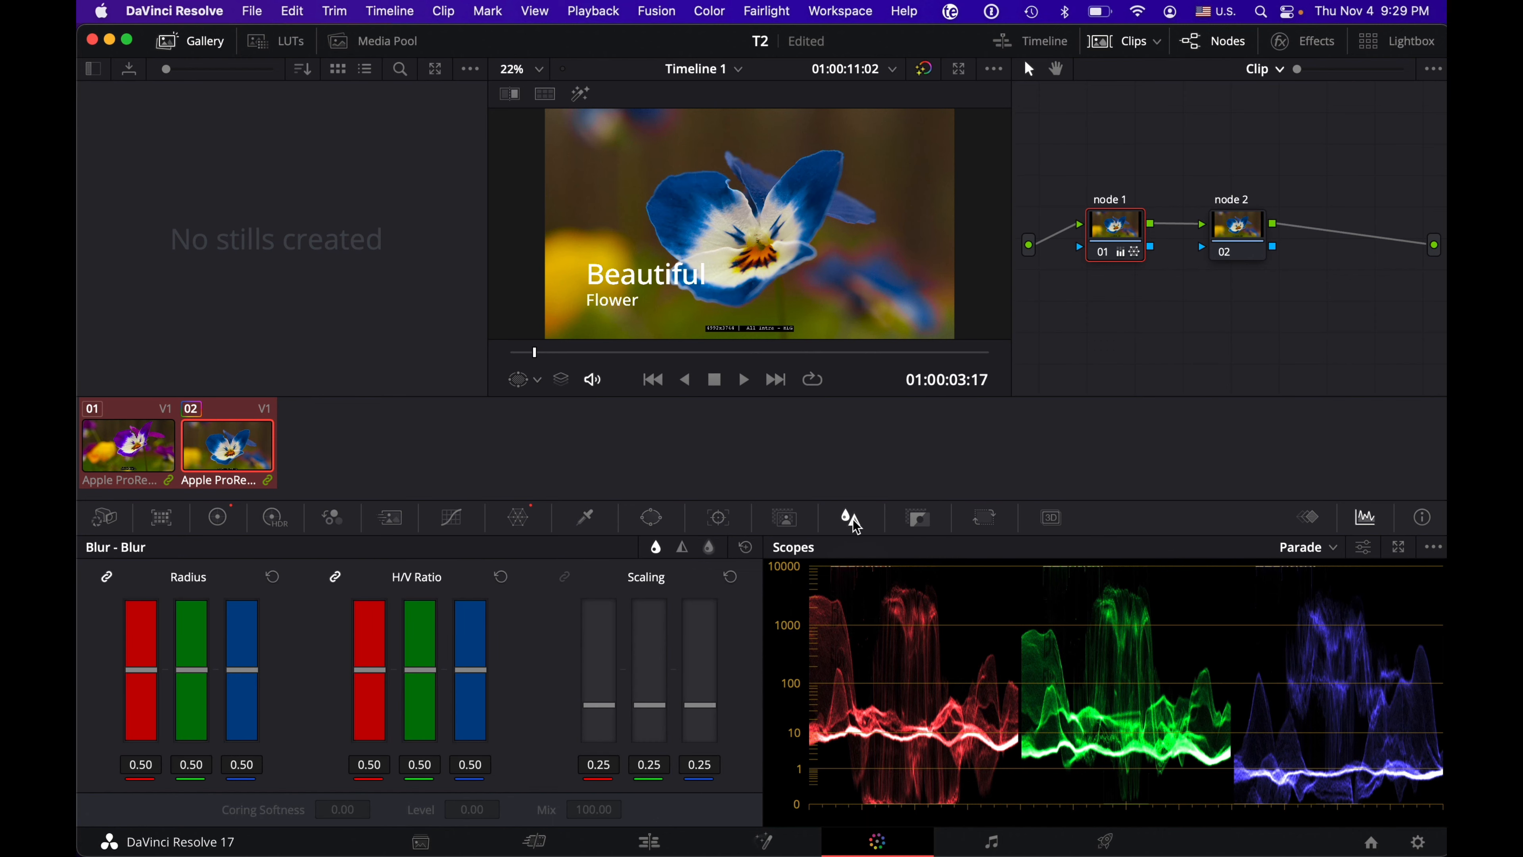
pyautogui.click(924, 522)
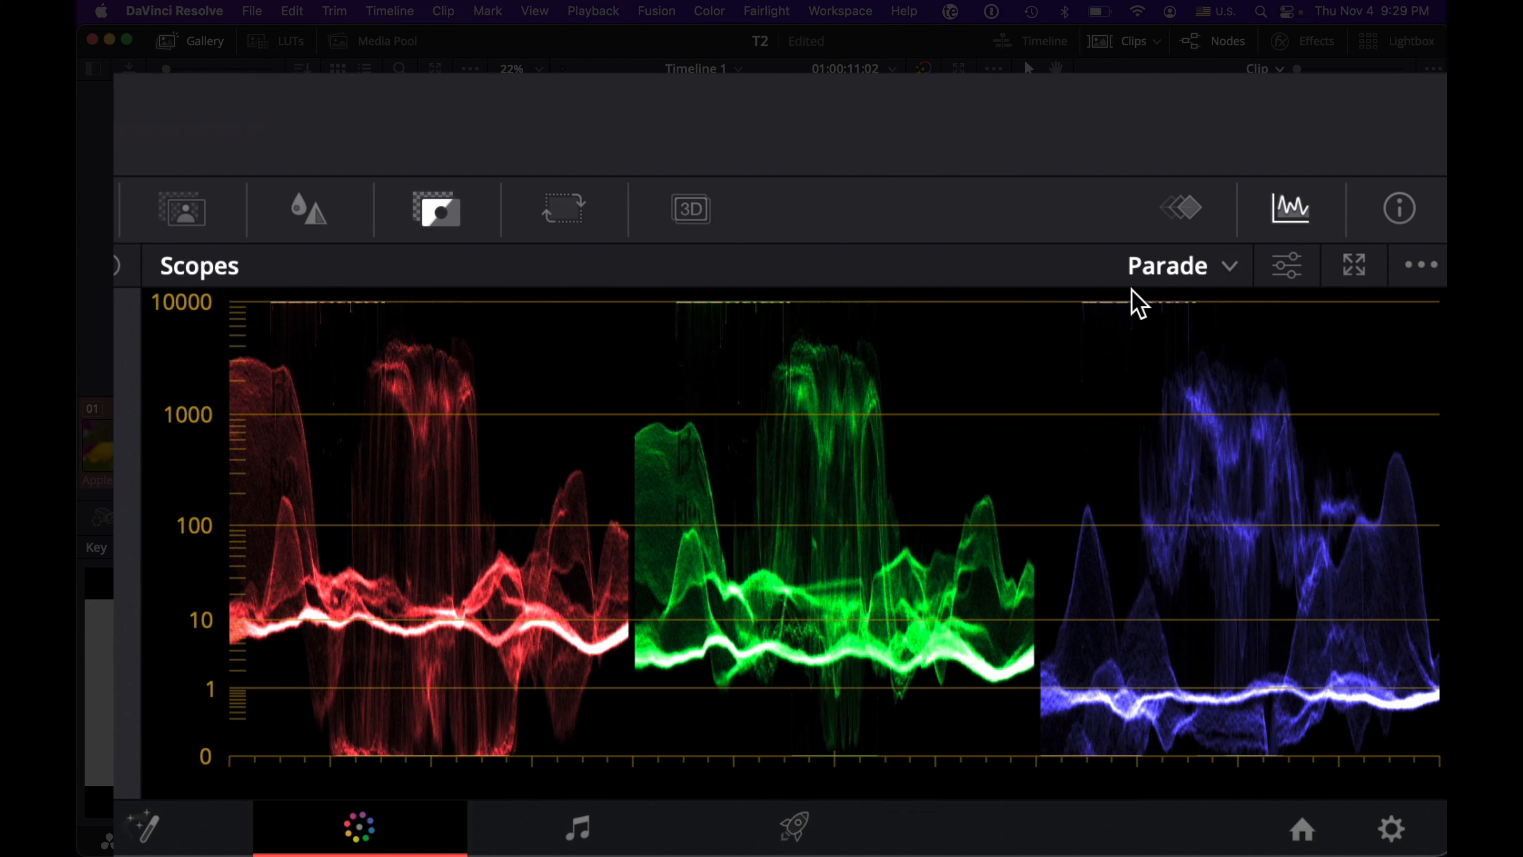
# Step: Inspect the Parade scope options and switch the scope display to Waveform
pyautogui.click(1307, 547)
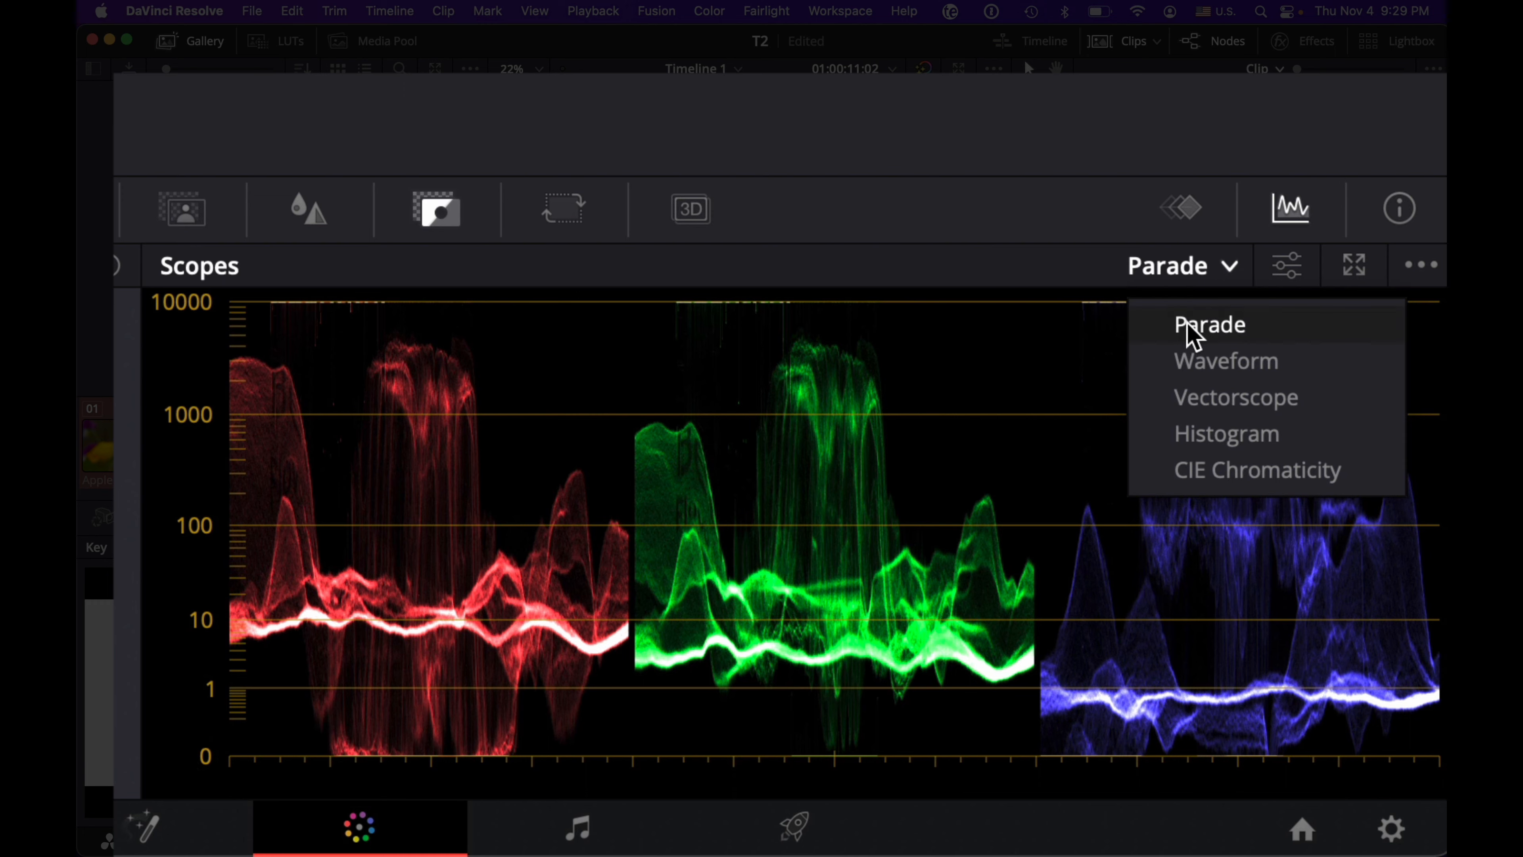
pyautogui.click(1193, 334)
pyautogui.click(1174, 279)
pyautogui.click(1193, 362)
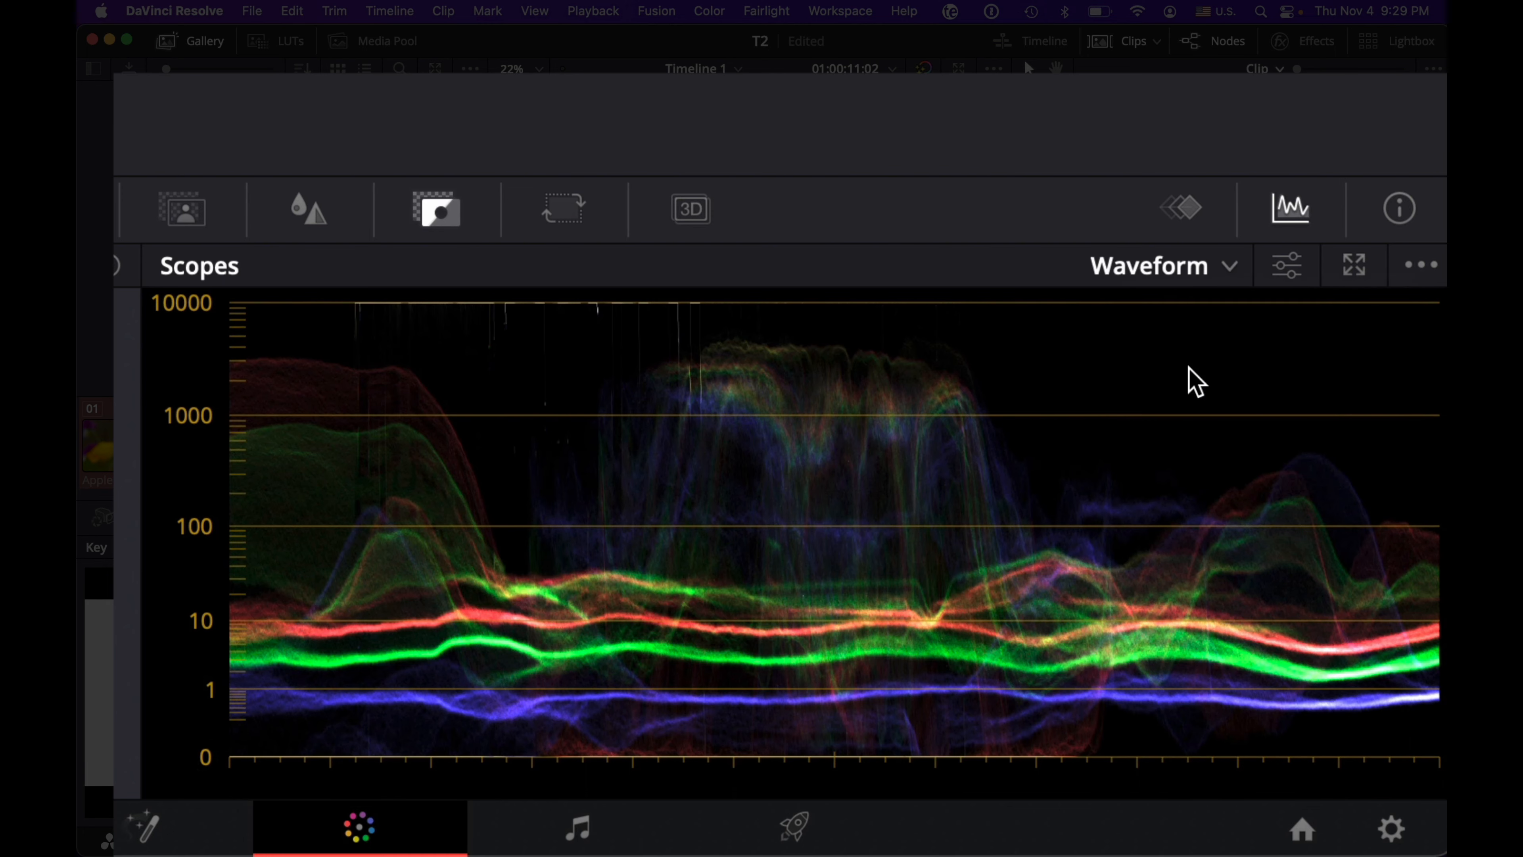
# Step: Switch the scope to Vectorscope and enable its skin tone indicator
pyautogui.click(1169, 272)
pyautogui.click(1179, 399)
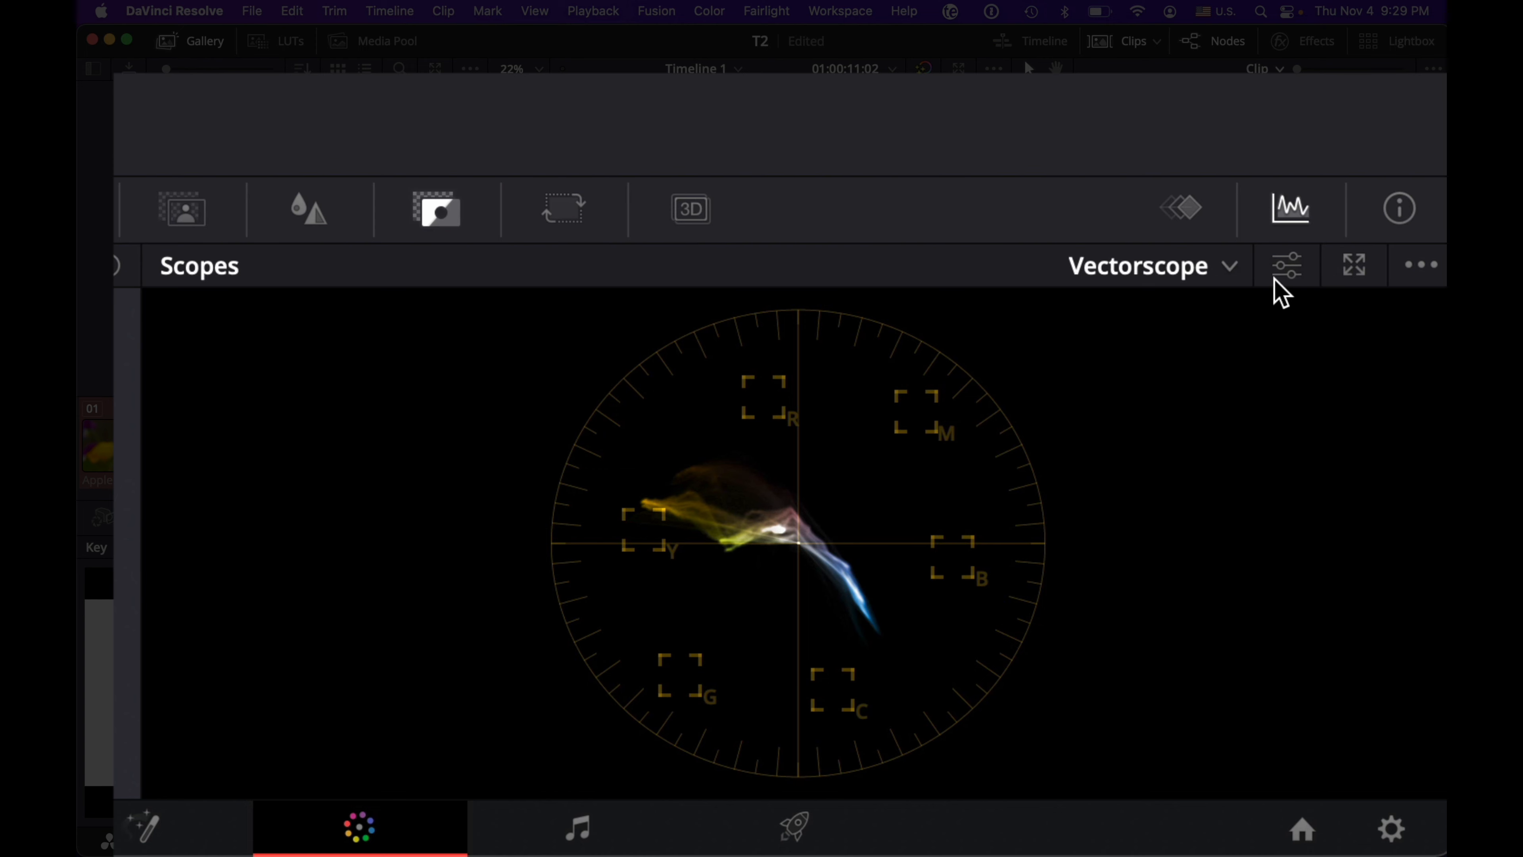
pyautogui.click(1286, 269)
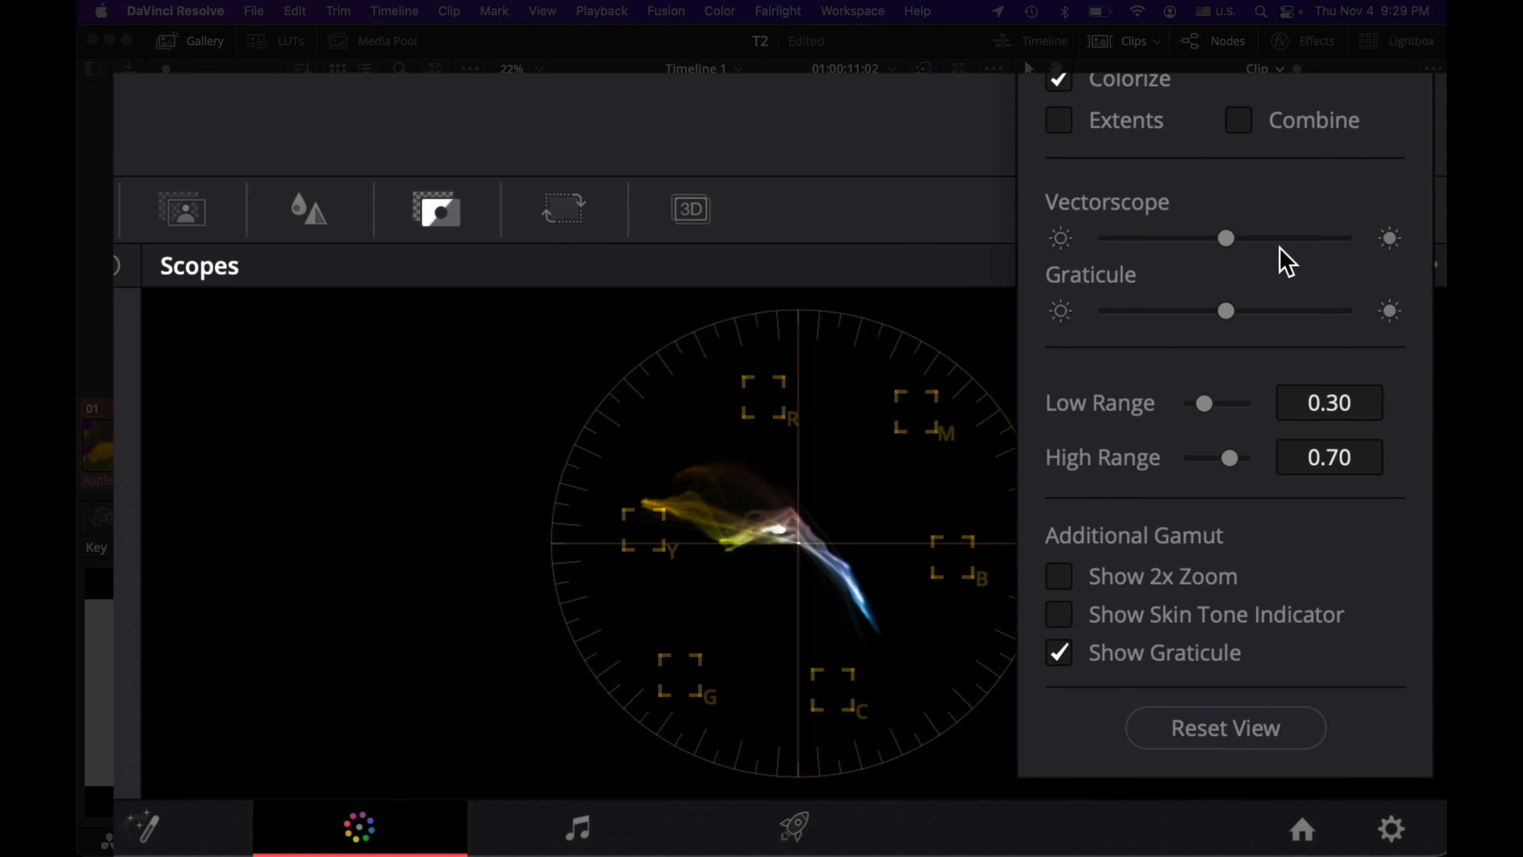
pyautogui.click(1064, 616)
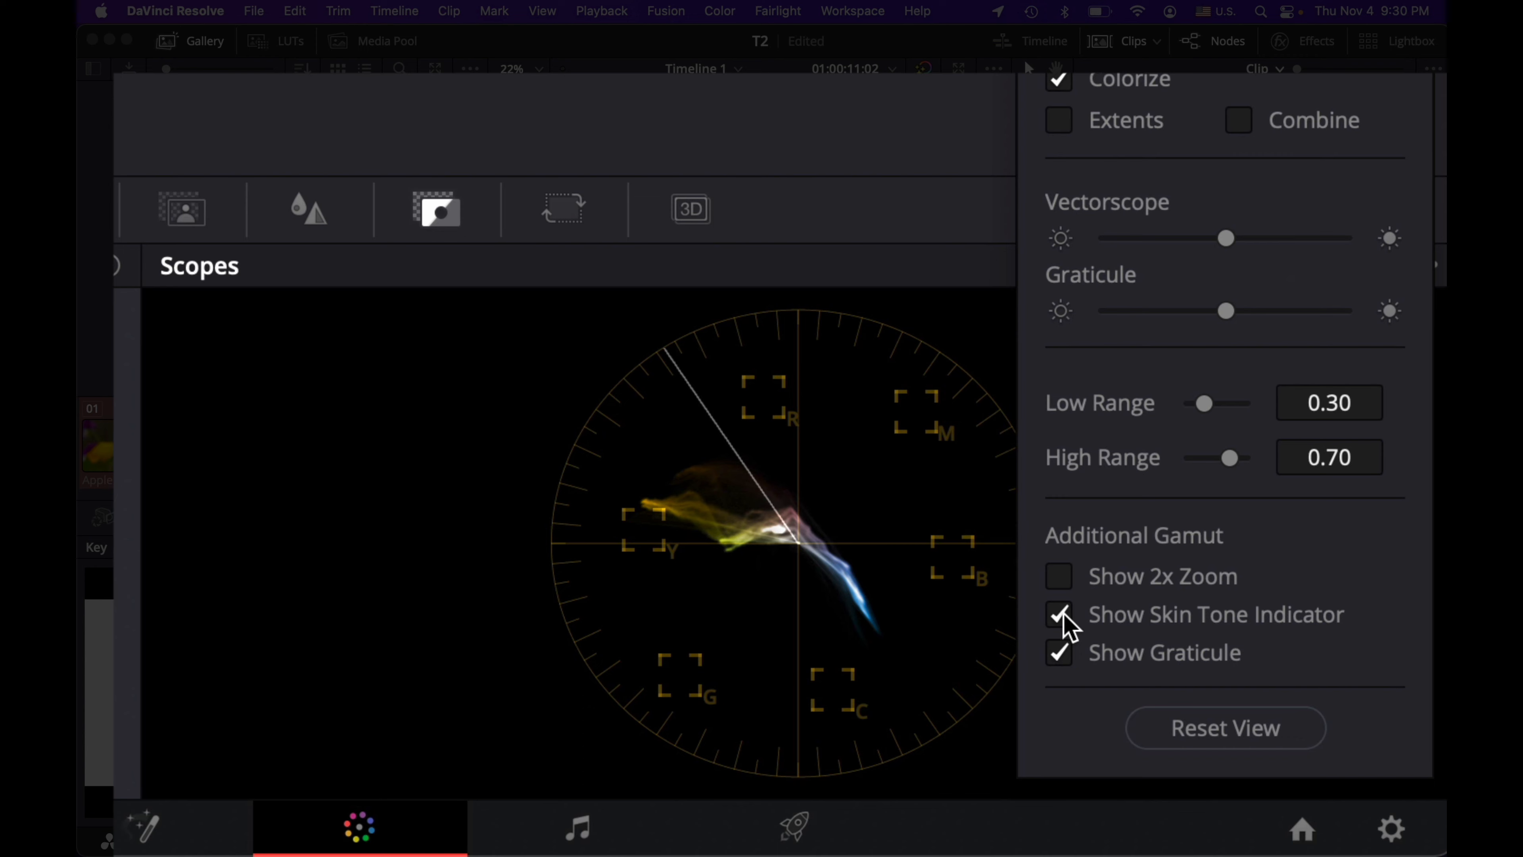
pyautogui.click(967, 103)
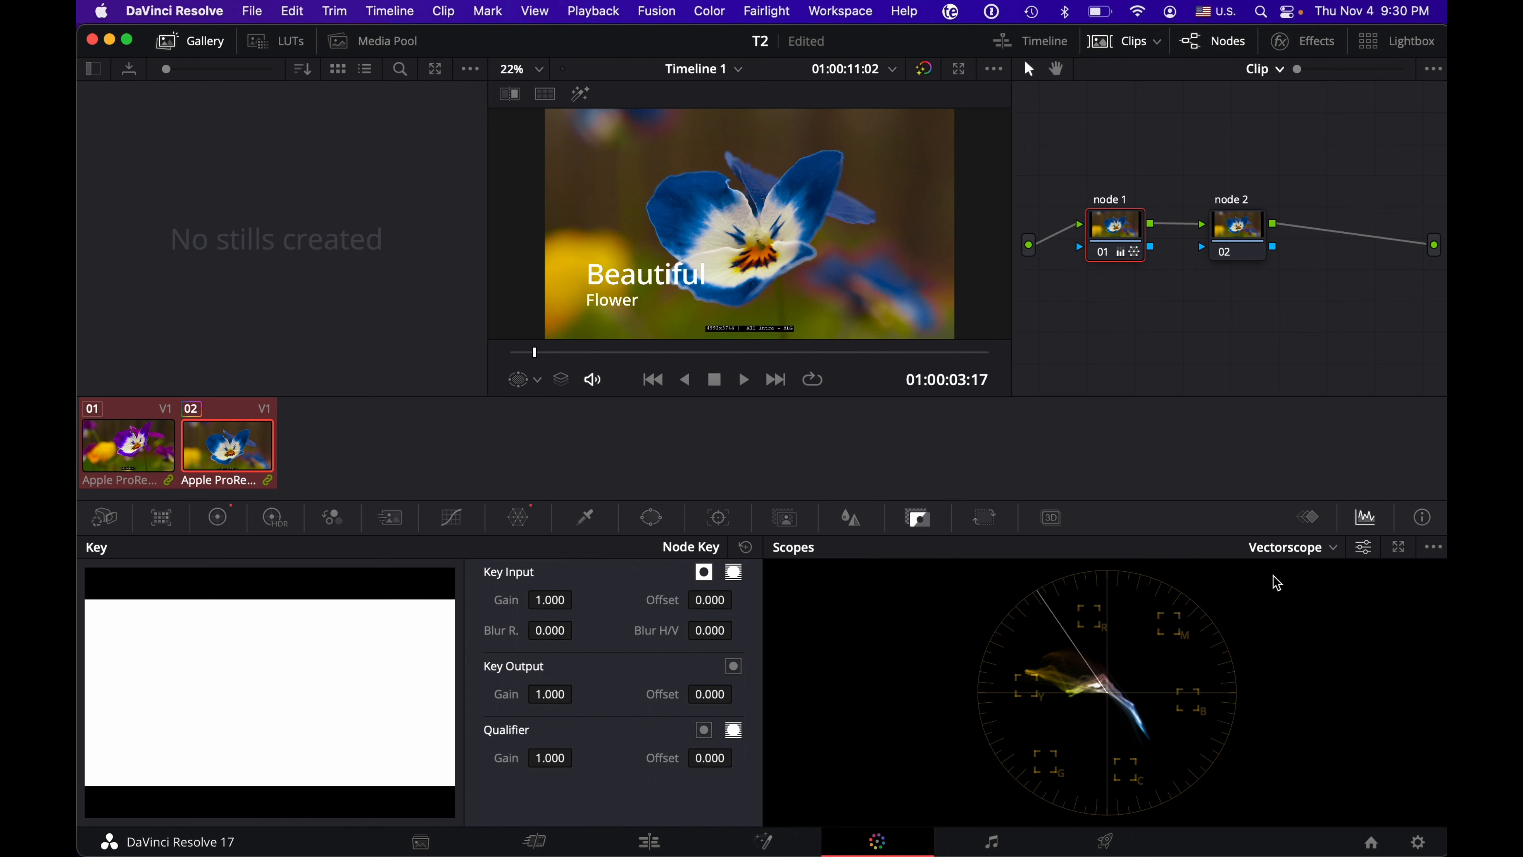
# Step: Go through the Histogram, CIE Chromaticity and Parade scopes, then leave the scope display on Waveform
pyautogui.click(1298, 550)
pyautogui.click(1298, 633)
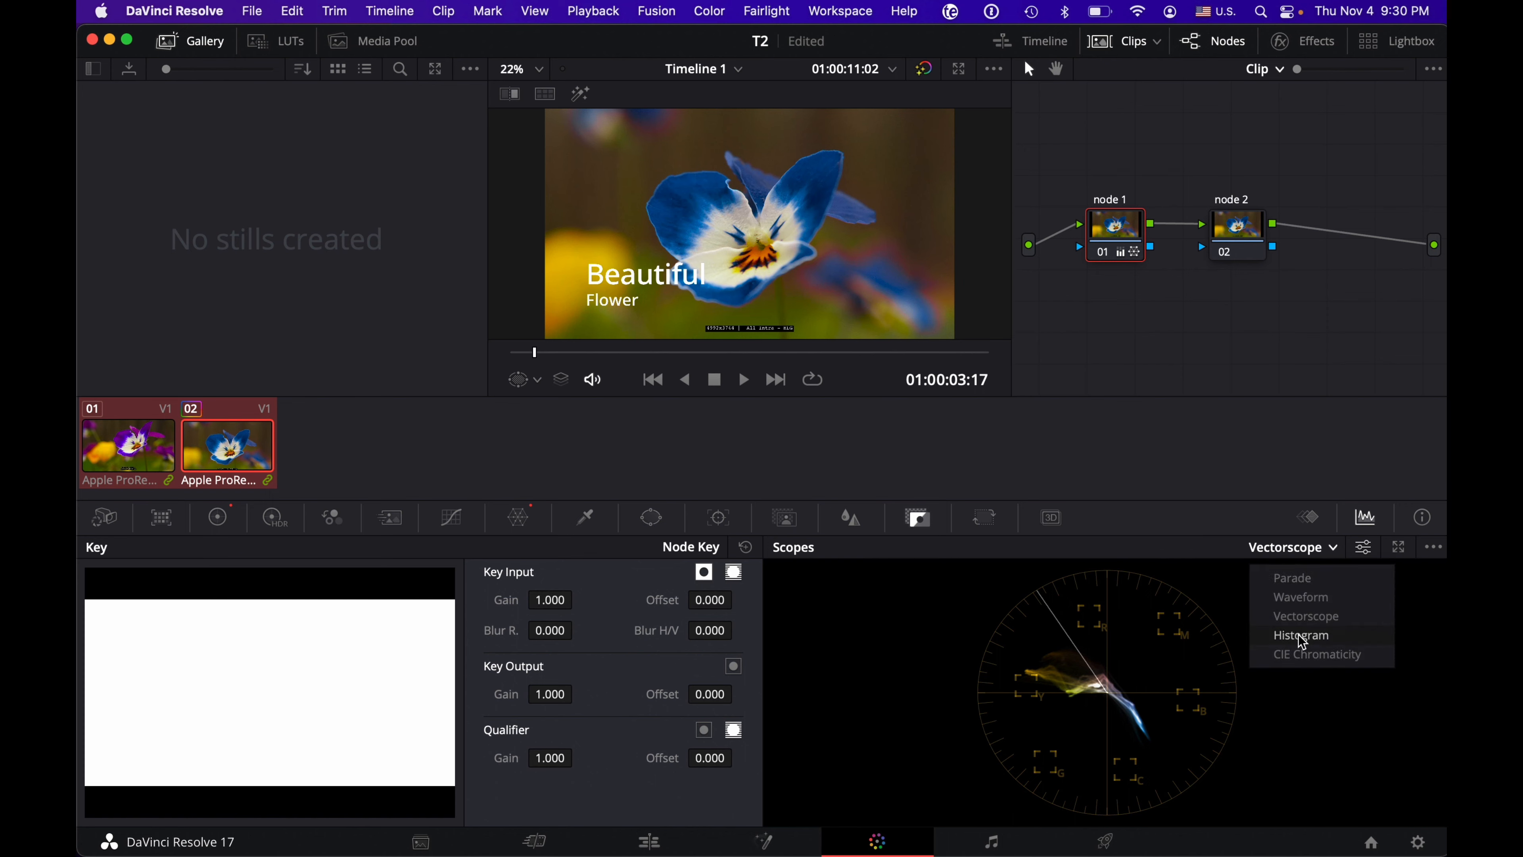
pyautogui.click(1319, 547)
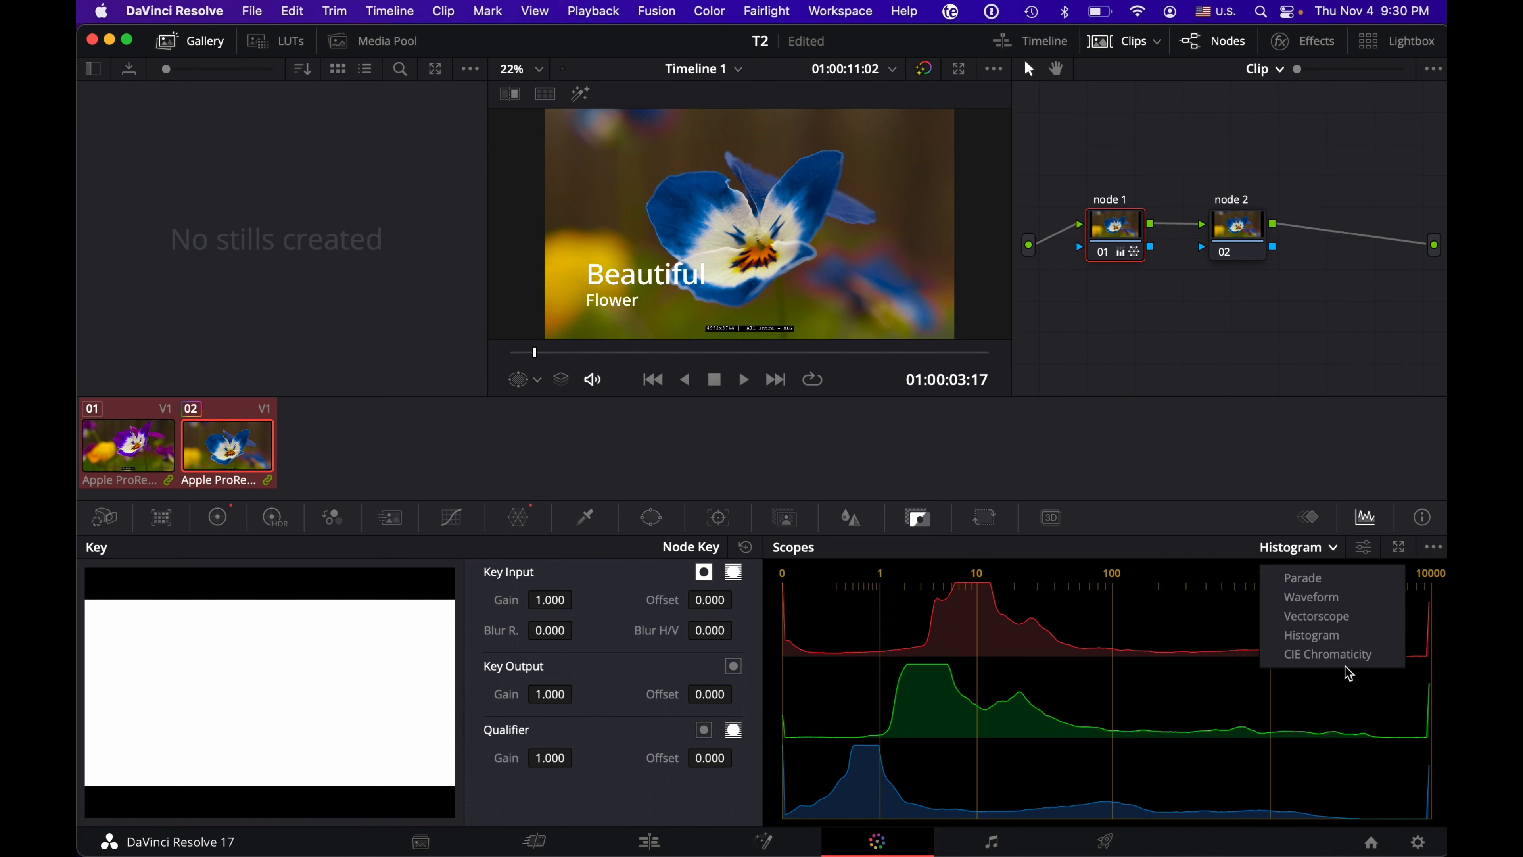
pyautogui.click(1360, 653)
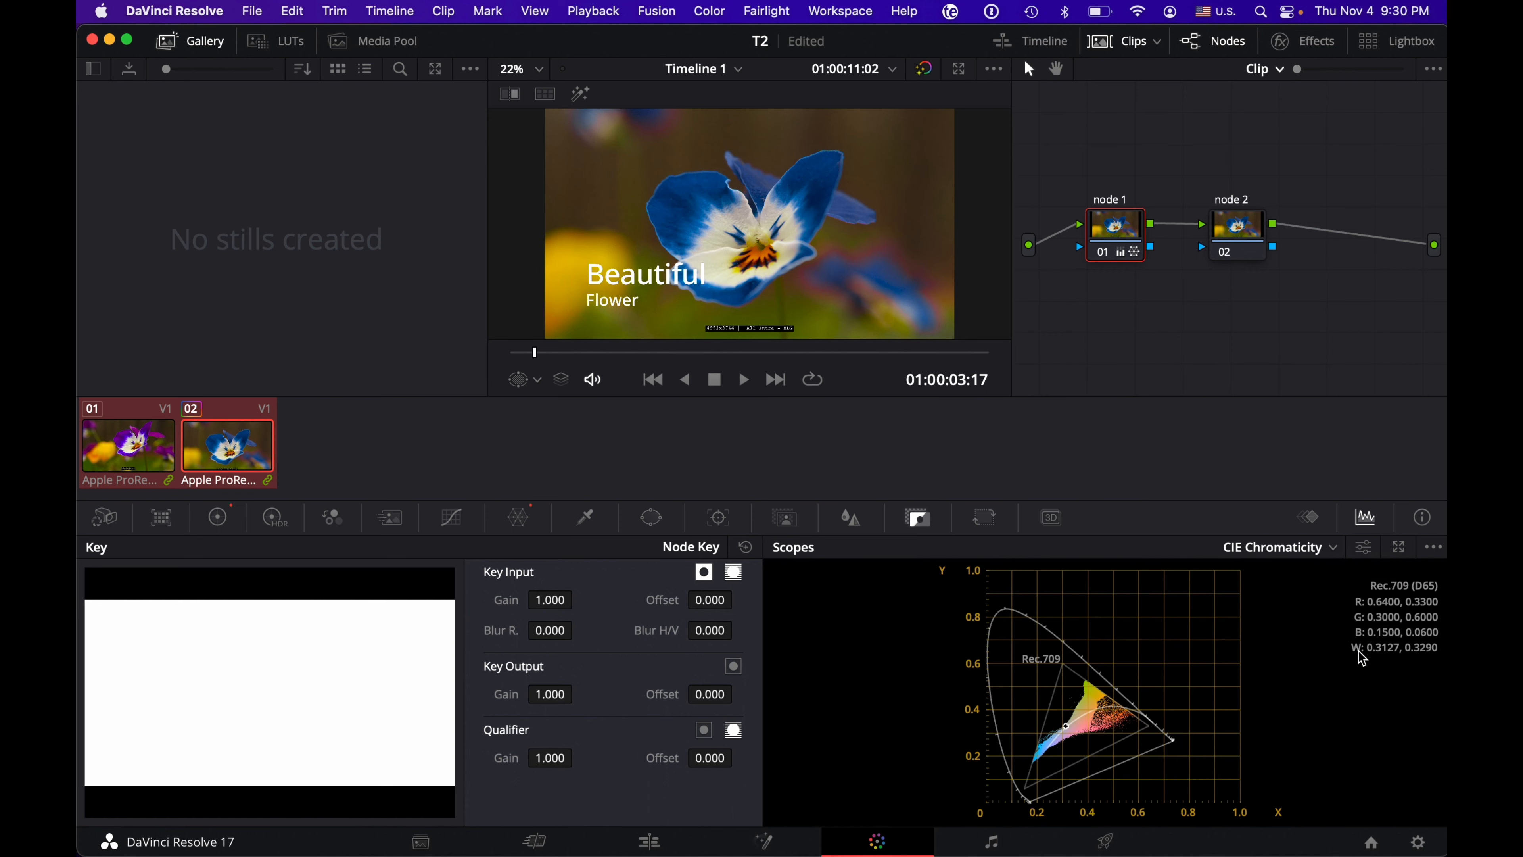
pyautogui.click(1288, 551)
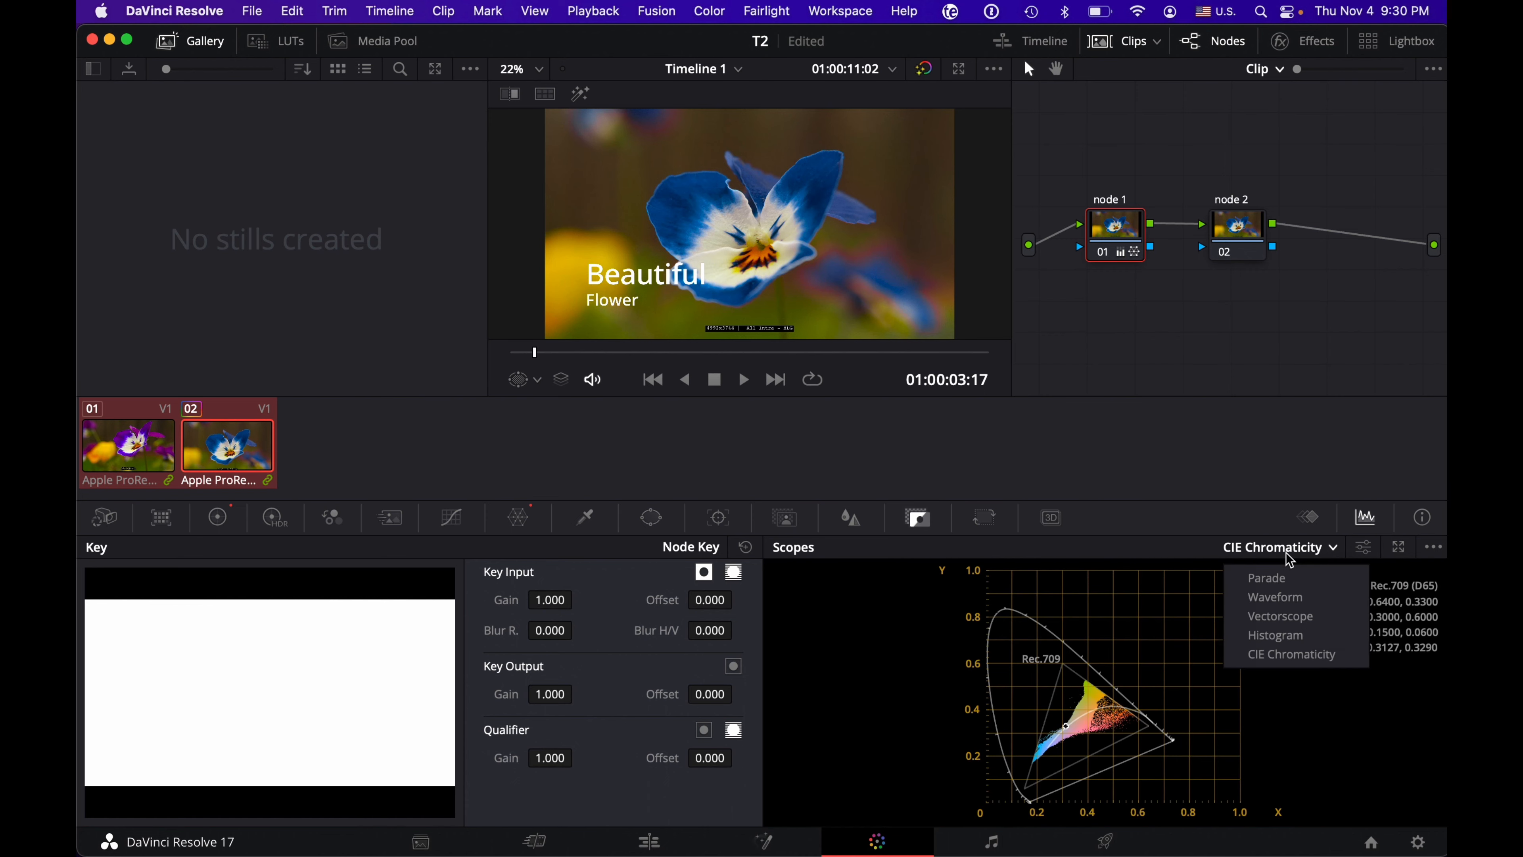
pyautogui.click(1285, 583)
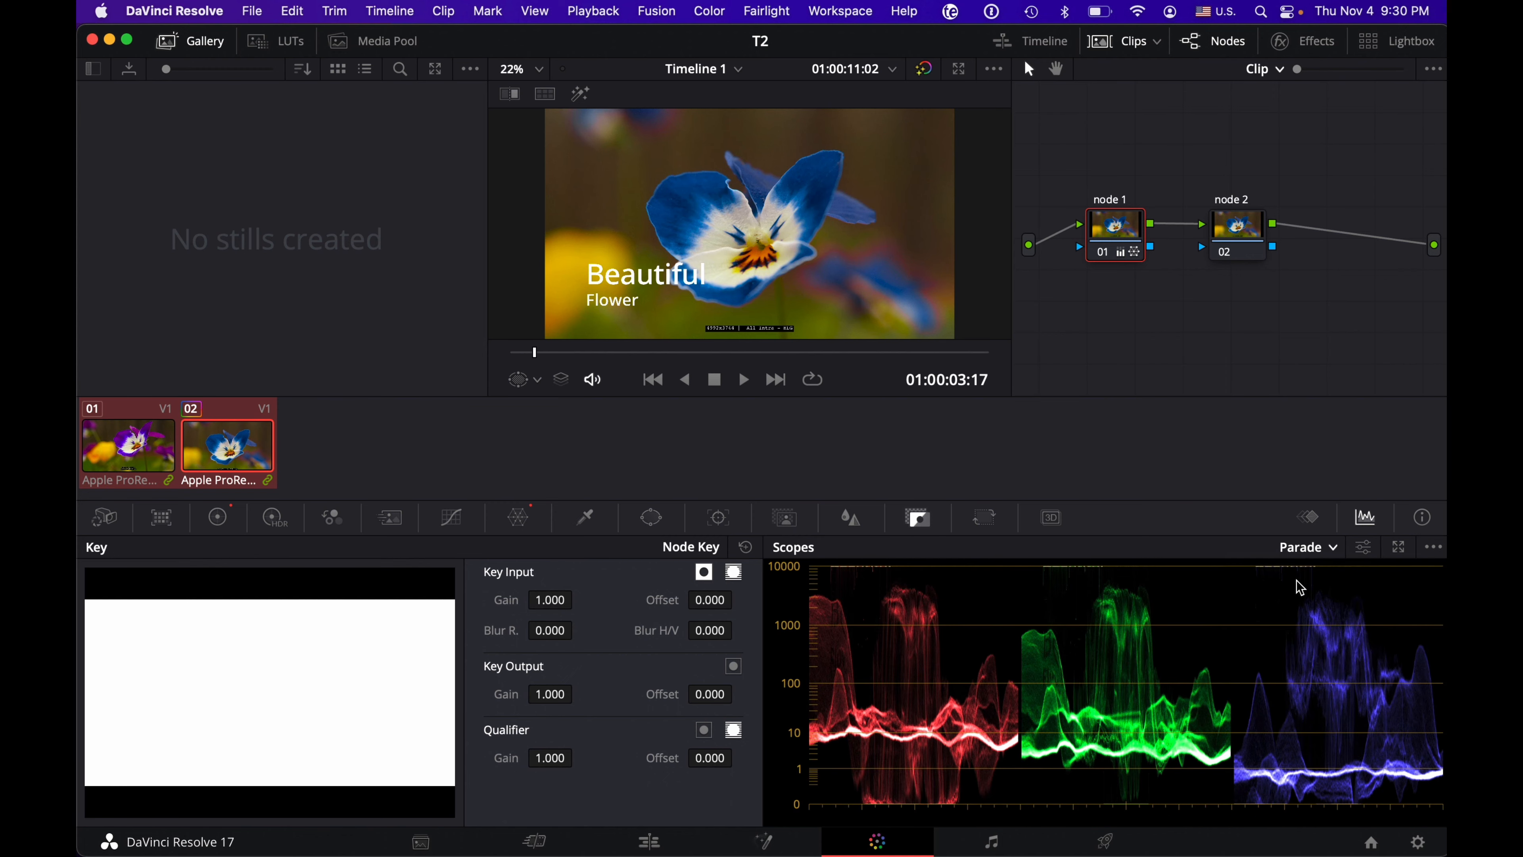
pyautogui.click(1316, 540)
pyautogui.click(1316, 597)
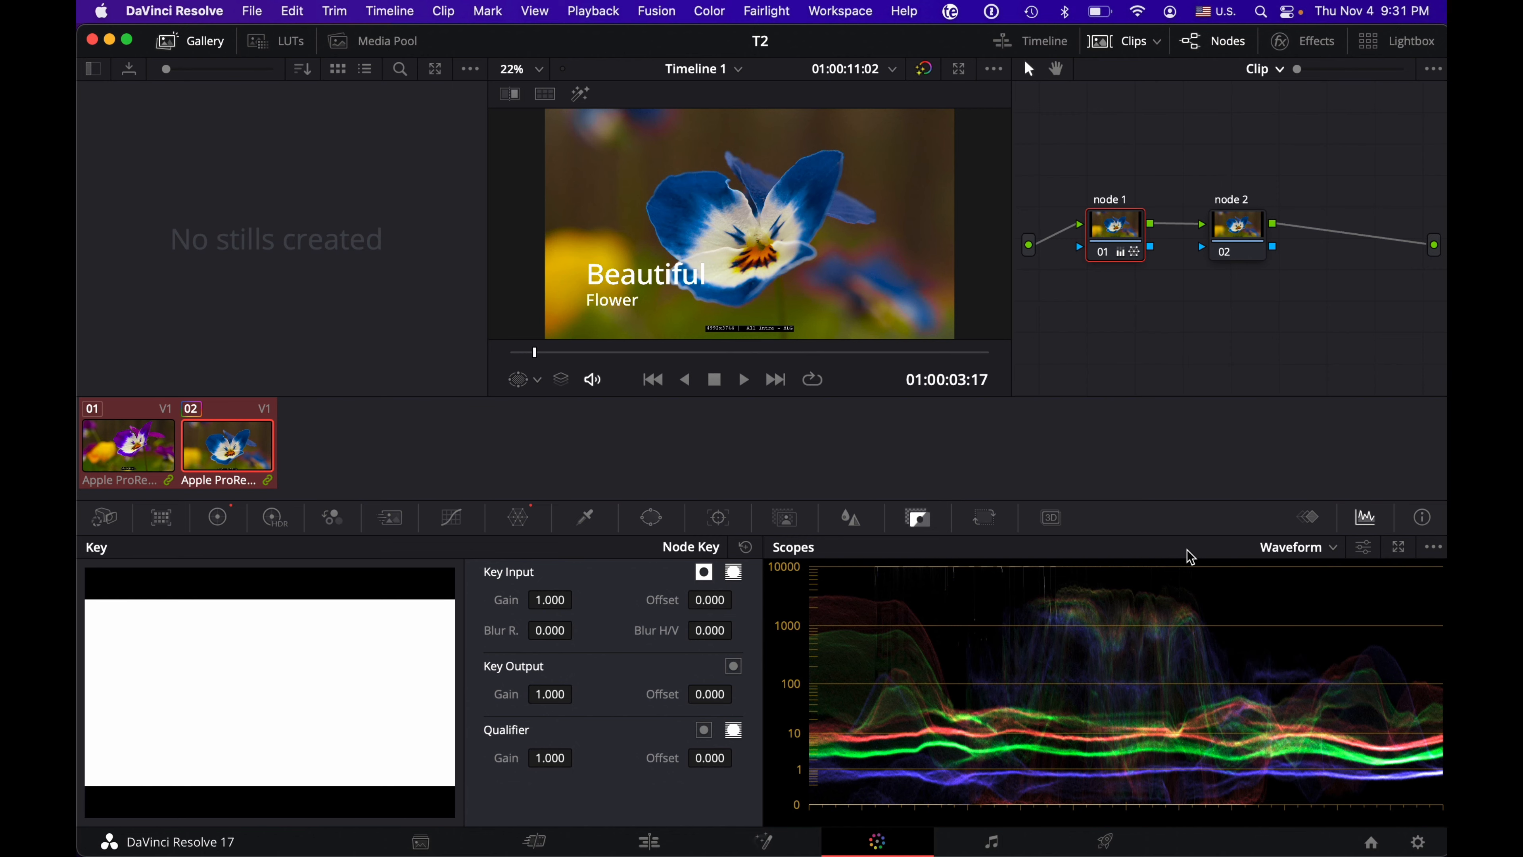
# Step: Reset the grade of node 1 and arrange nodes 1 and 2 side by side higher in the node graph
pyautogui.rightClick(1127, 224)
pyautogui.click(1175, 230)
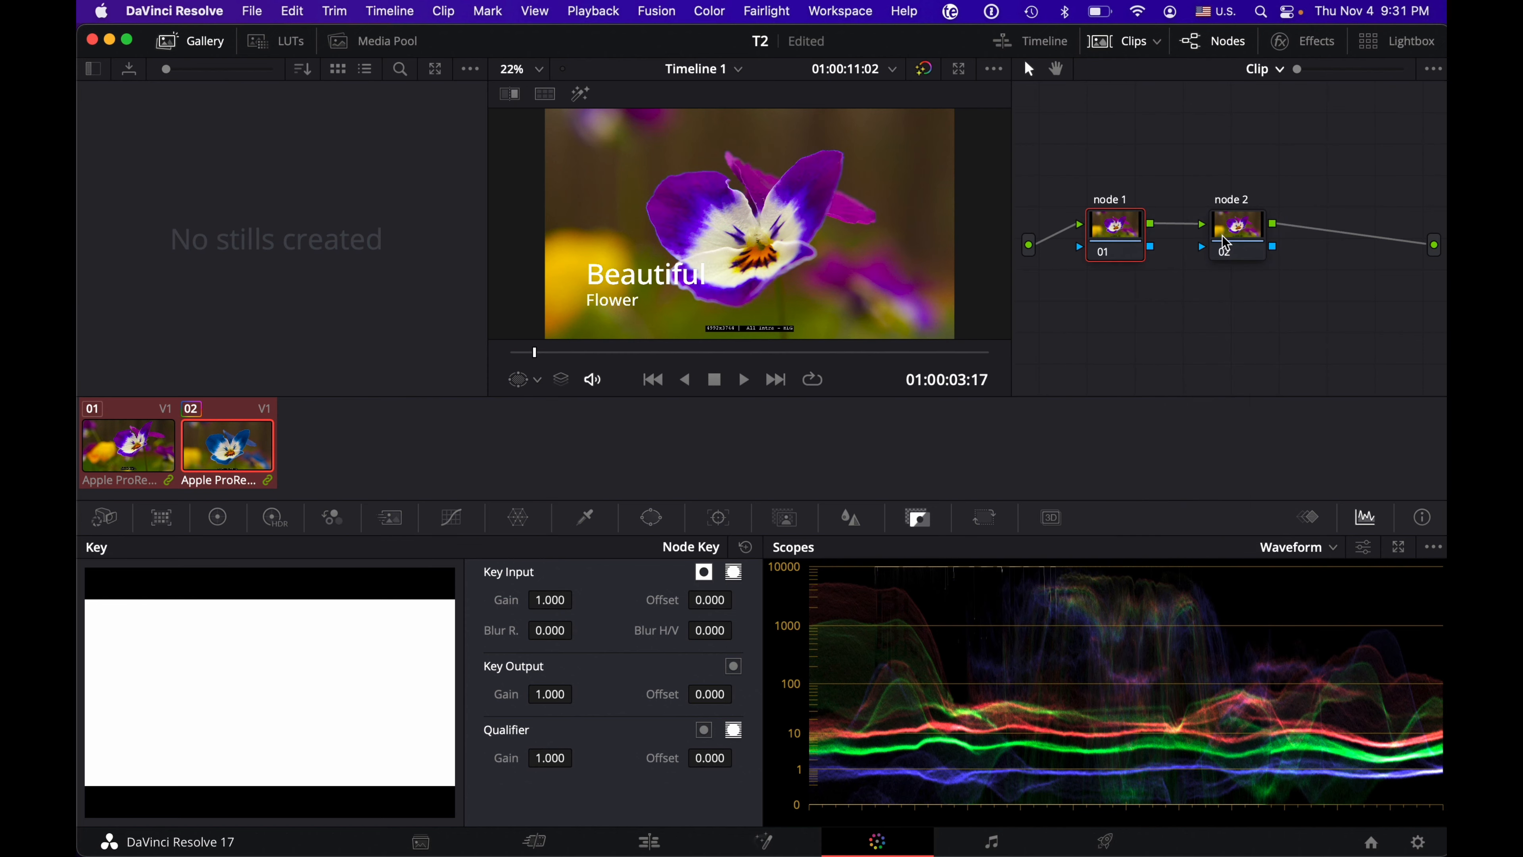
pyautogui.click(1235, 234)
pyautogui.moveTo(1235, 234); pyautogui.dragTo(1263, 210)
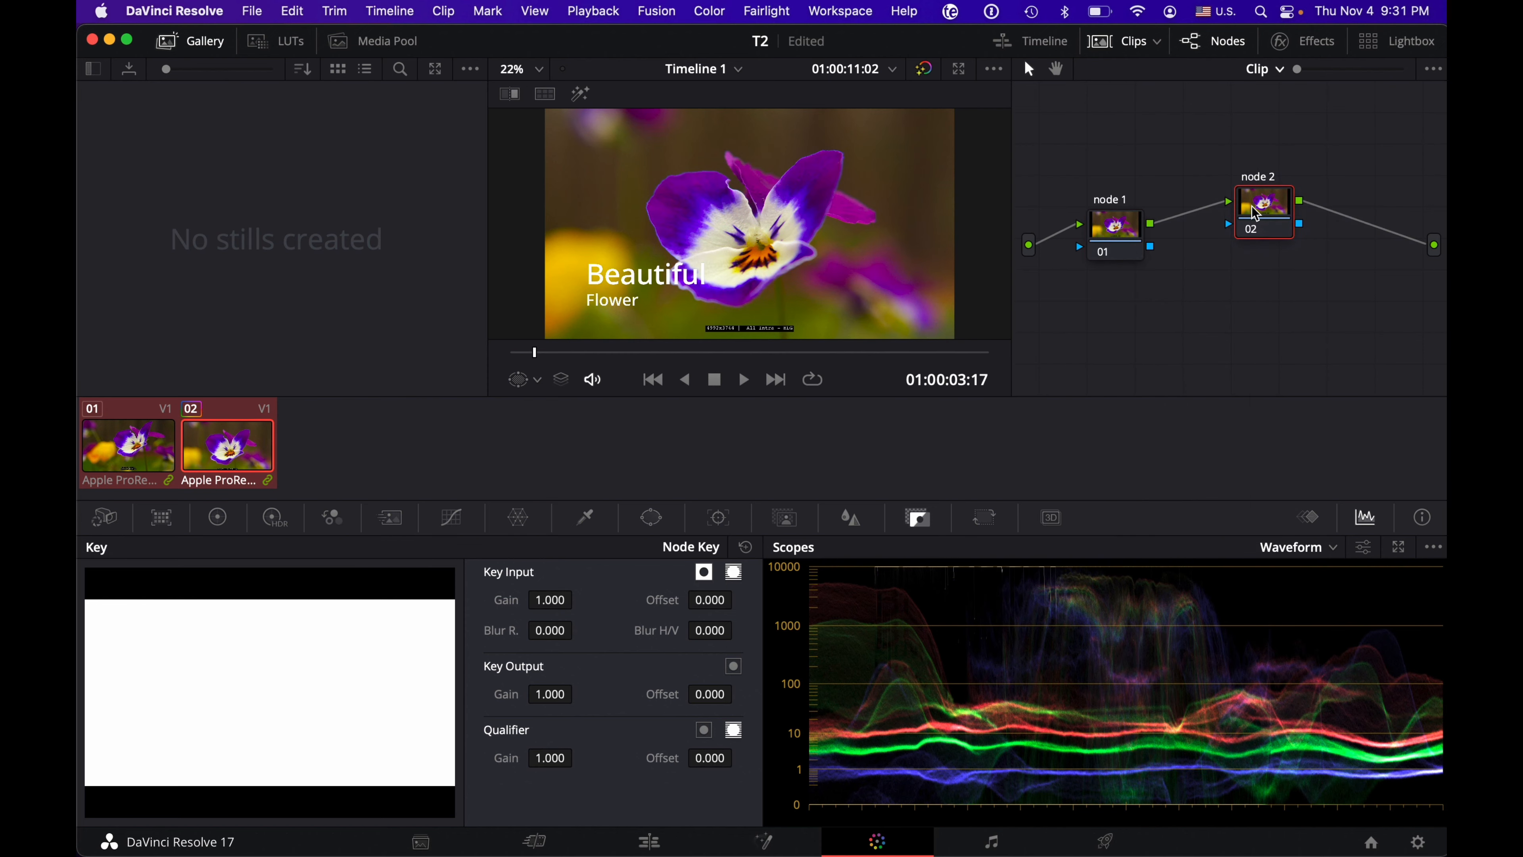
pyautogui.moveTo(1119, 228); pyautogui.dragTo(1129, 188)
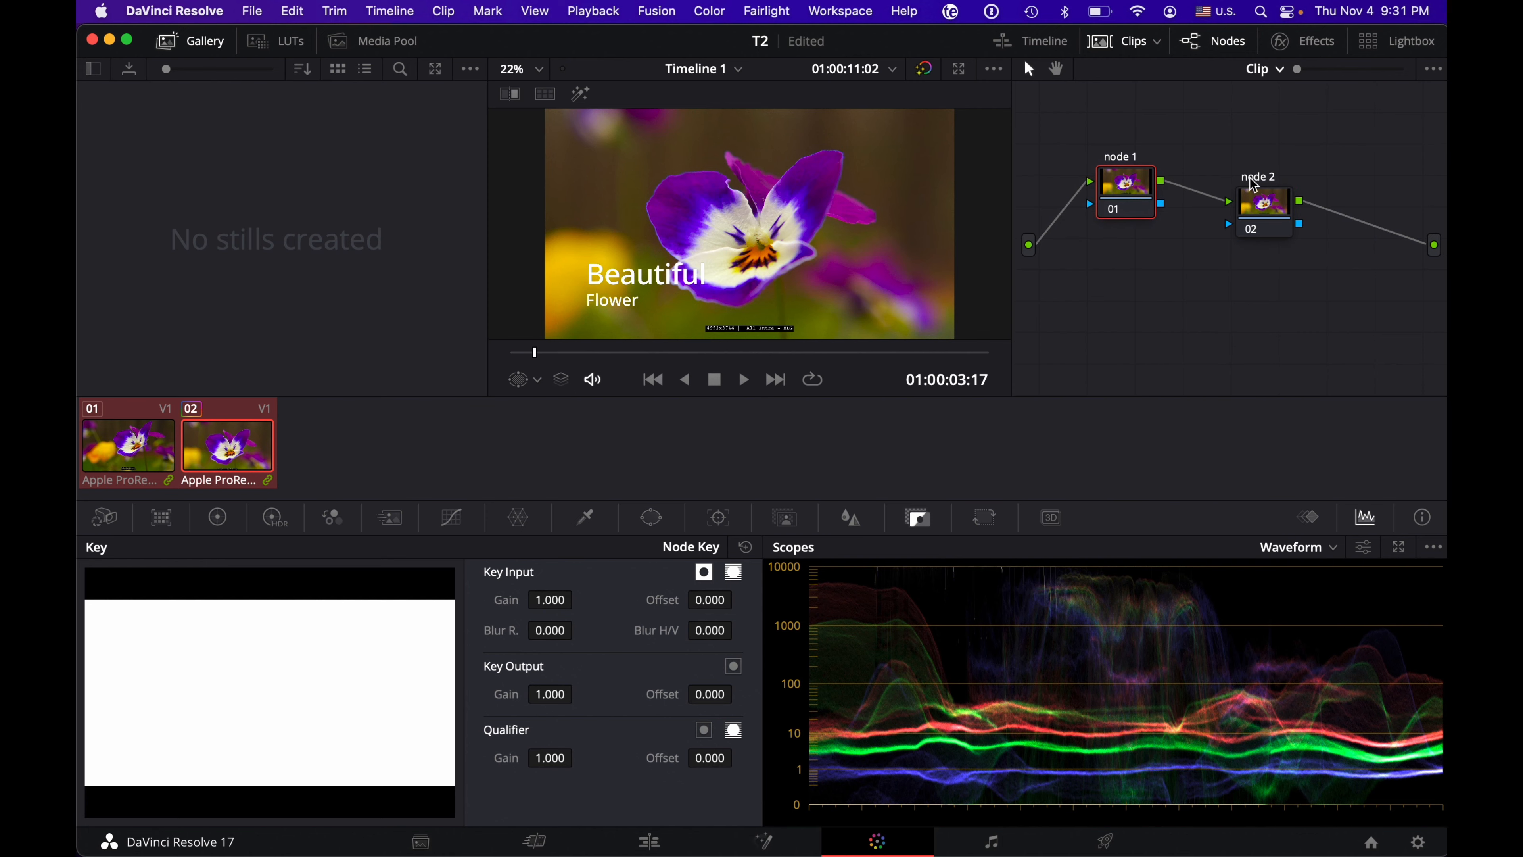
pyautogui.moveTo(1263, 204); pyautogui.dragTo(1227, 185)
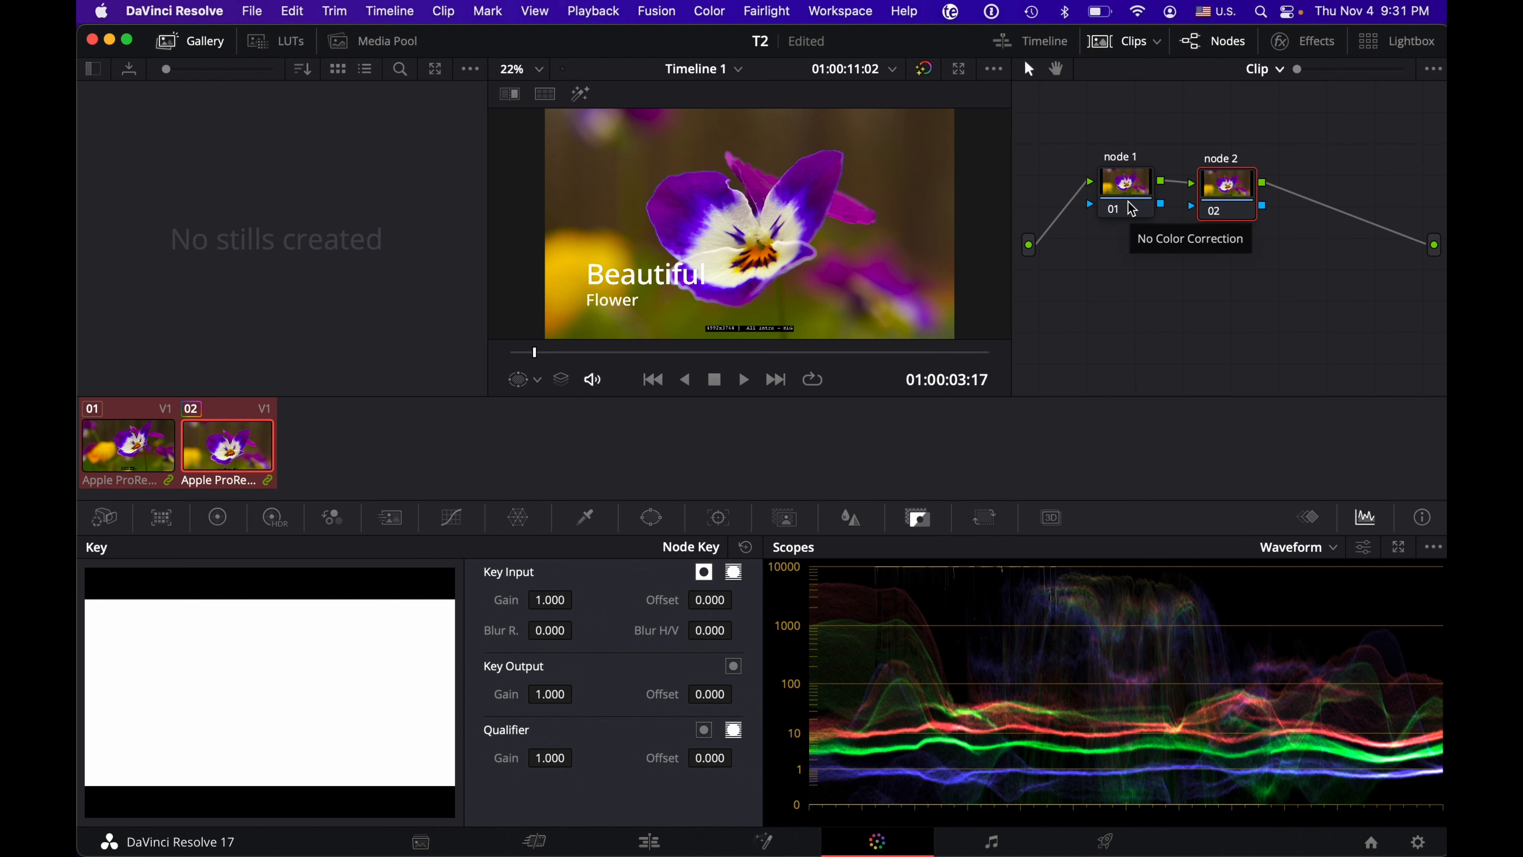
# Step: Label node 01 as EXPOSURE
pyautogui.click(1128, 182)
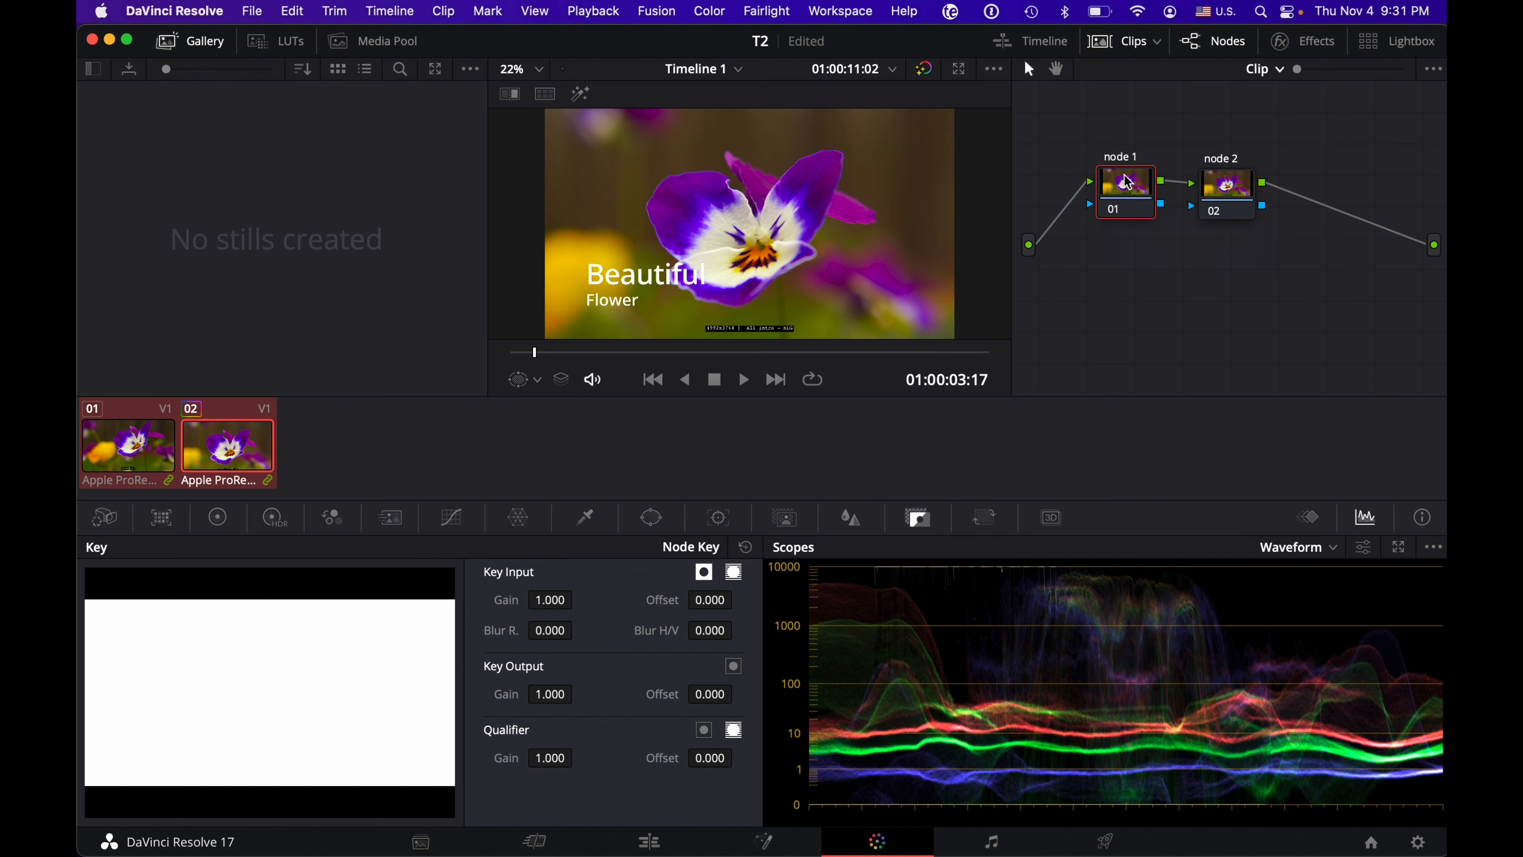
pyautogui.hotkey('shift', 'Tab')
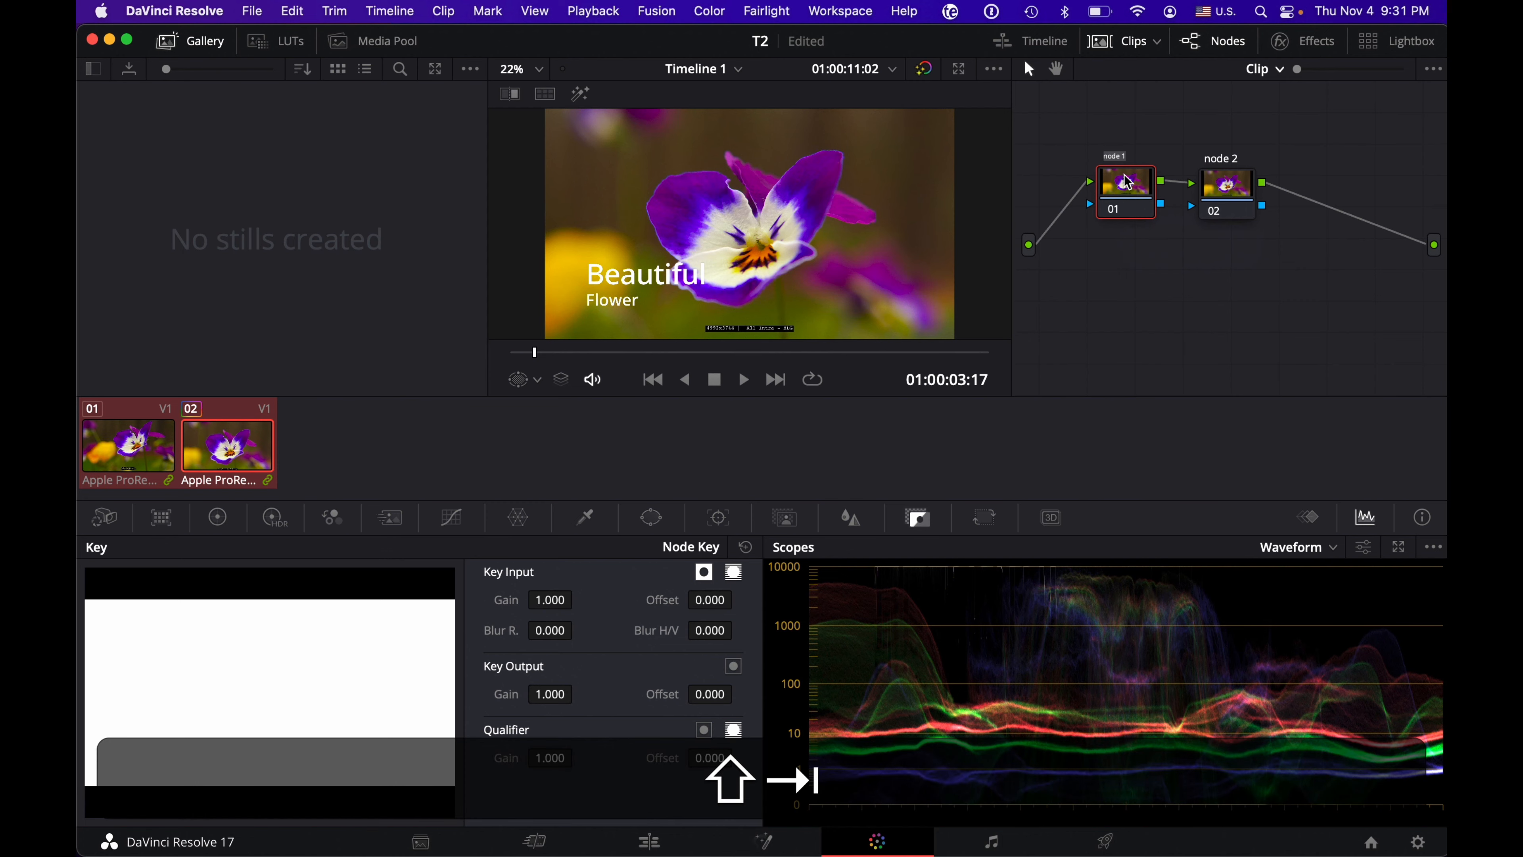
pyautogui.write('EXPOSUR')
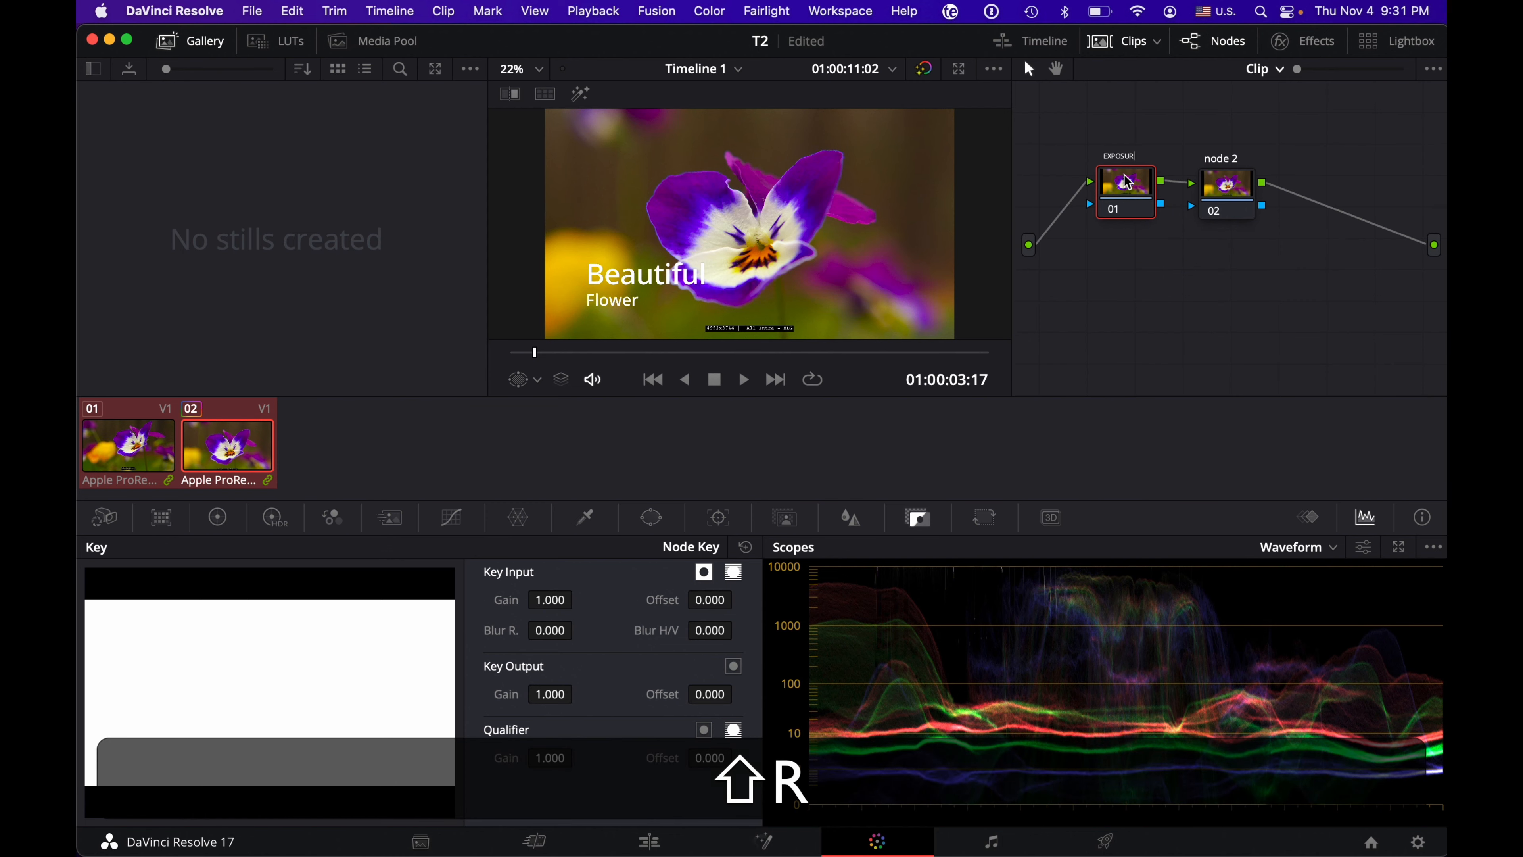
pyautogui.write('E')
pyautogui.hotkey('shift', 'Return')
# Step: Label node 02 as CONTRAST
pyautogui.click(1215, 189)
pyautogui.hotkey('shift', 'Tab')
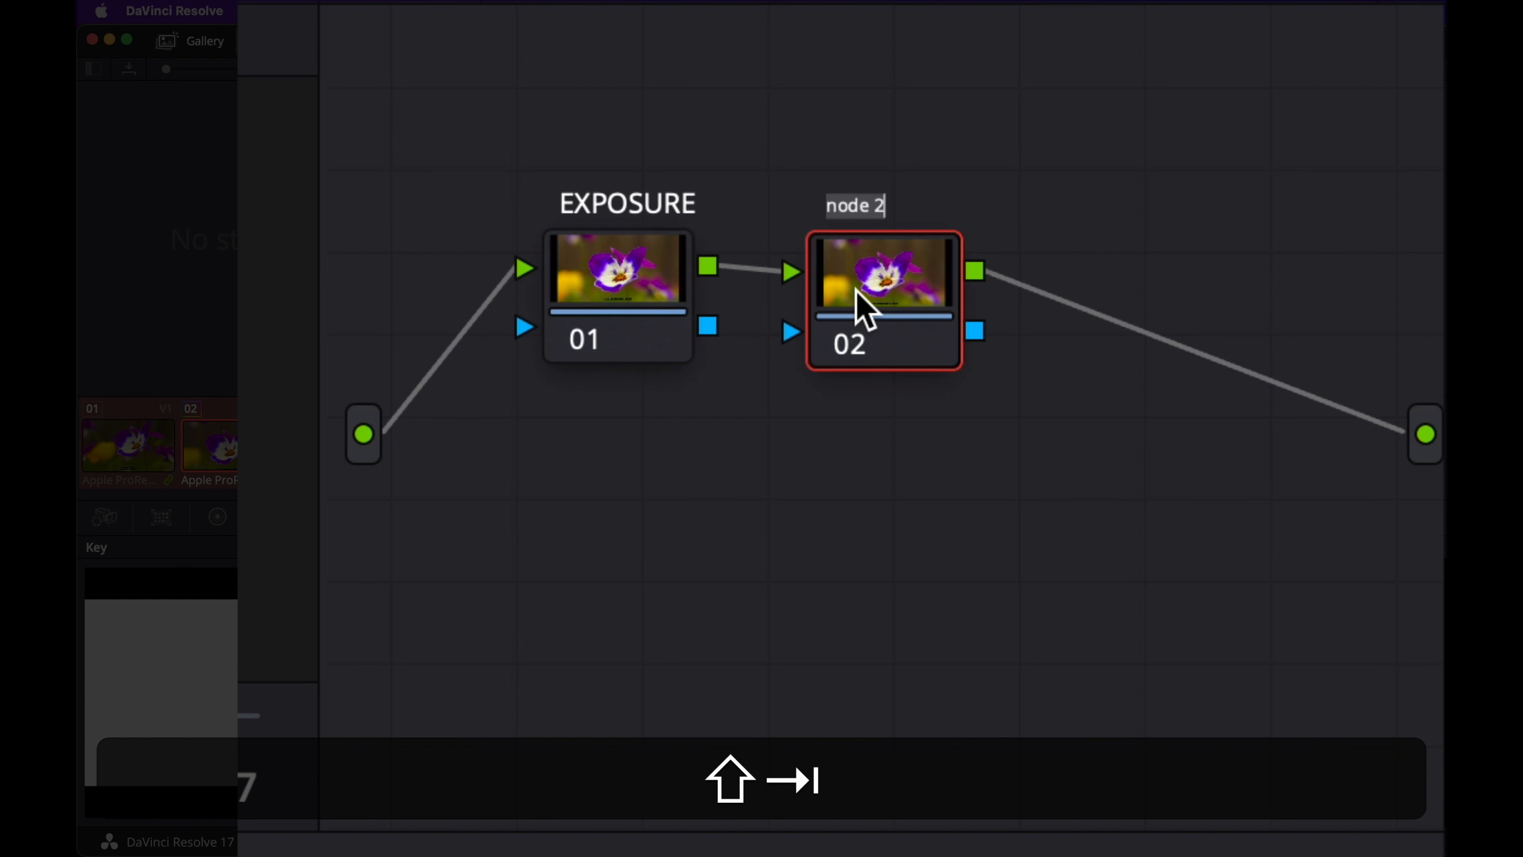
pyautogui.write('CONTRAST')
pyautogui.hotkey('shift', 'Return')
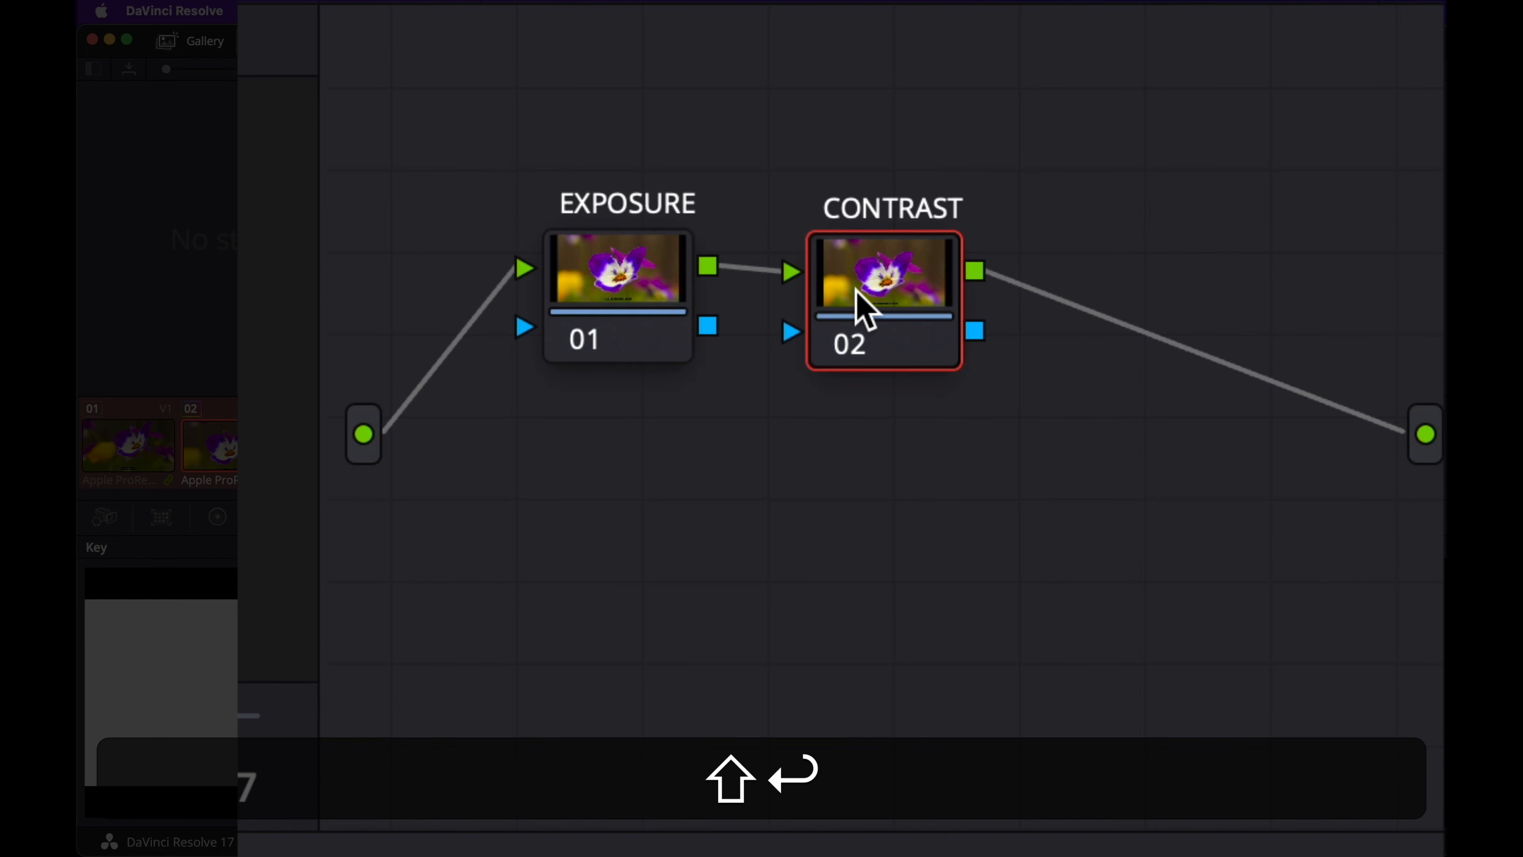
# Step: Add a serial node after CONTRAST and label it SATURATION
pyautogui.hotkey('alt', 'shift', 's')
pyautogui.hotkey('alt', 'shift', 'Tab')
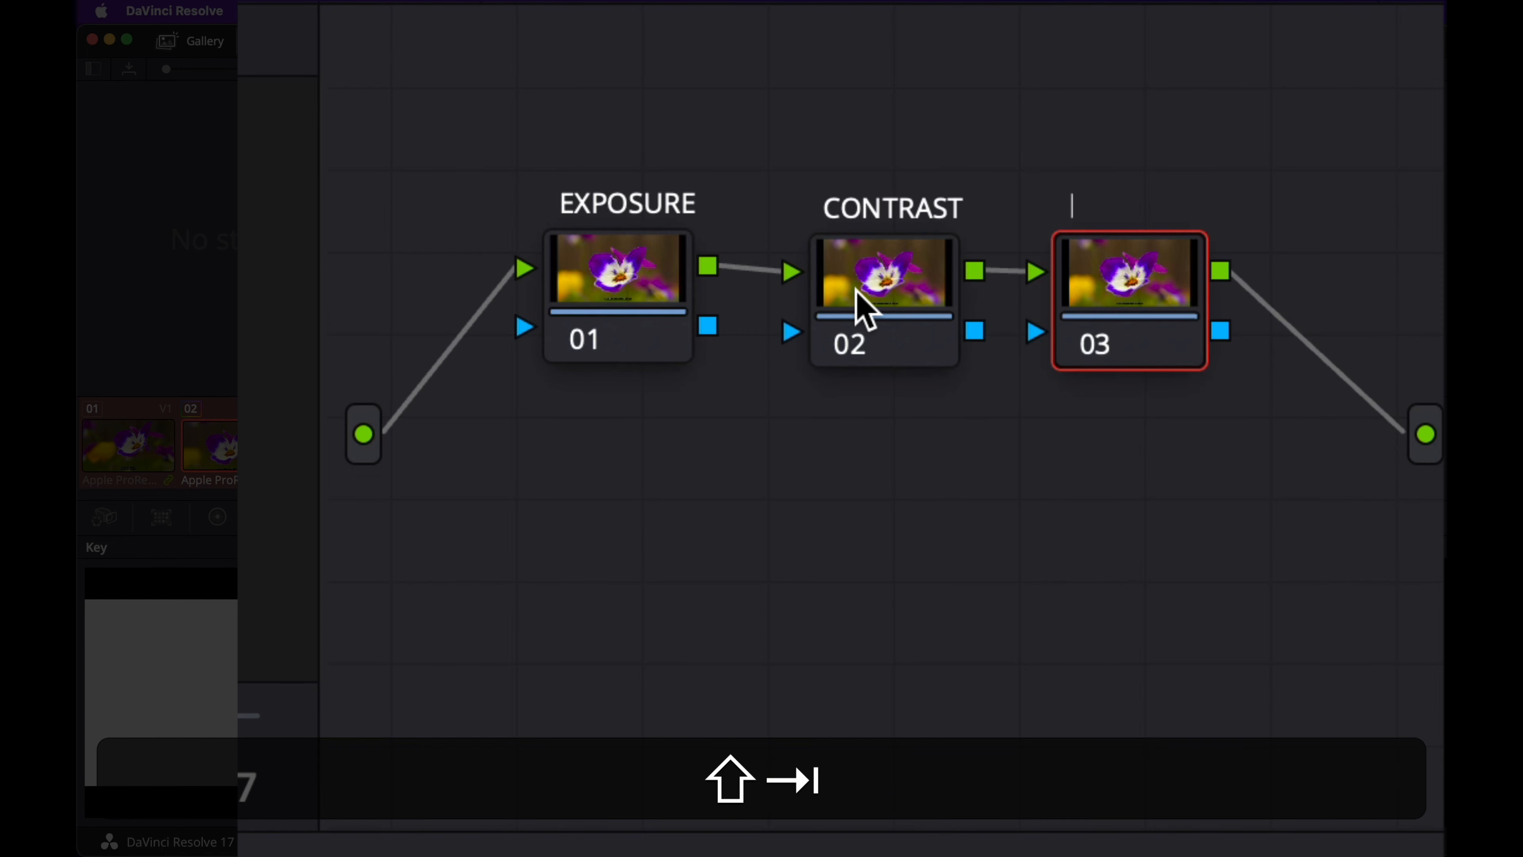
pyautogui.write('SATURATION')
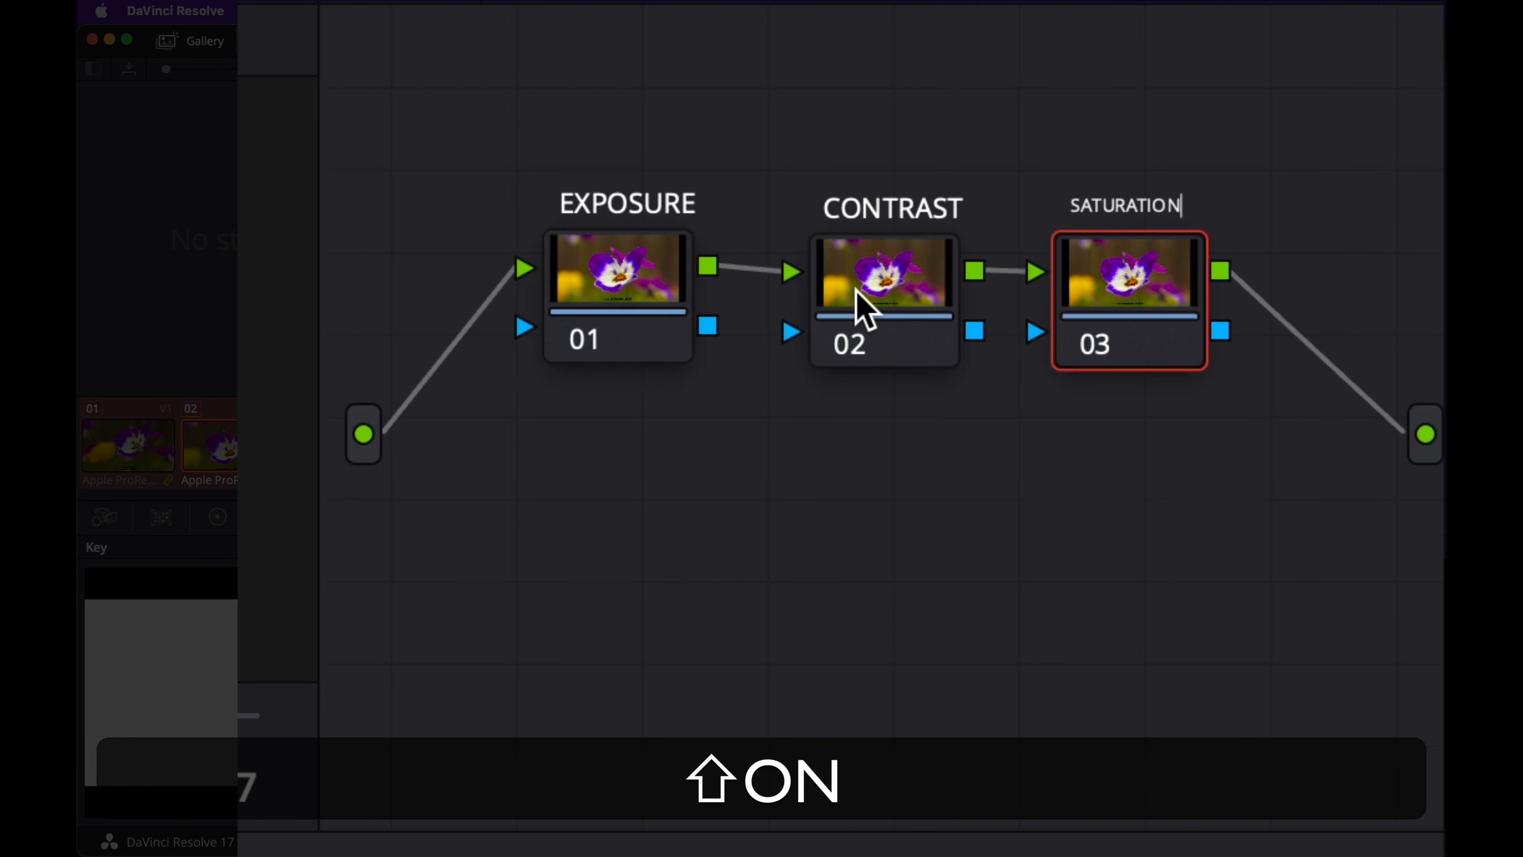
pyautogui.hotkey('shift', 'Return')
pyautogui.hotkey('shift', 'Tab')
pyautogui.hotkey('shift', 'Return')
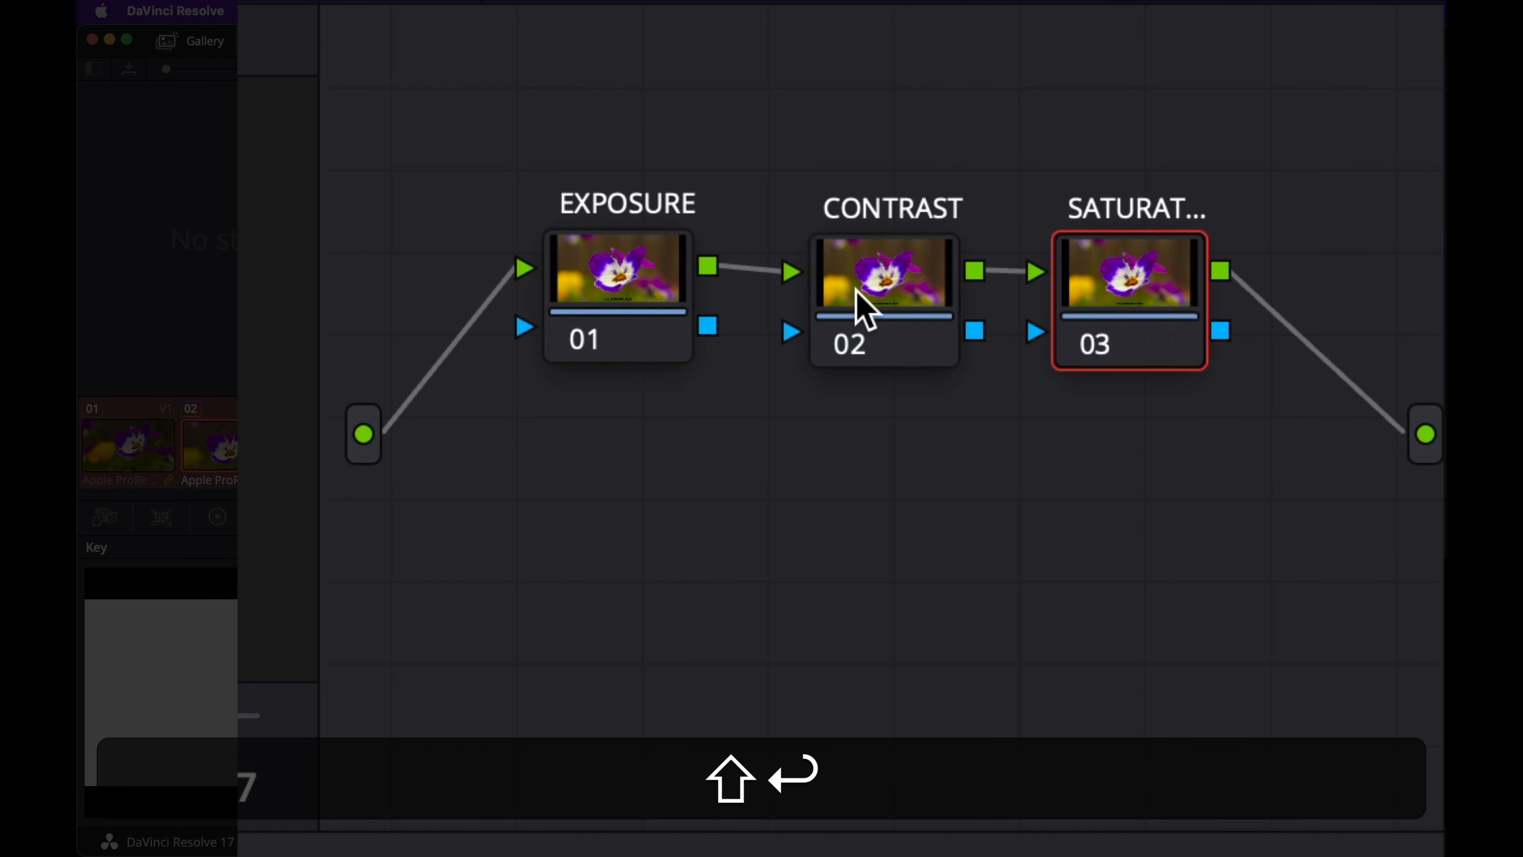
# Step: Add a serial node after SATURATION, place it below the EXPOSURE node and label it LOOK
pyautogui.hotkey('alt', 'shift', 's')
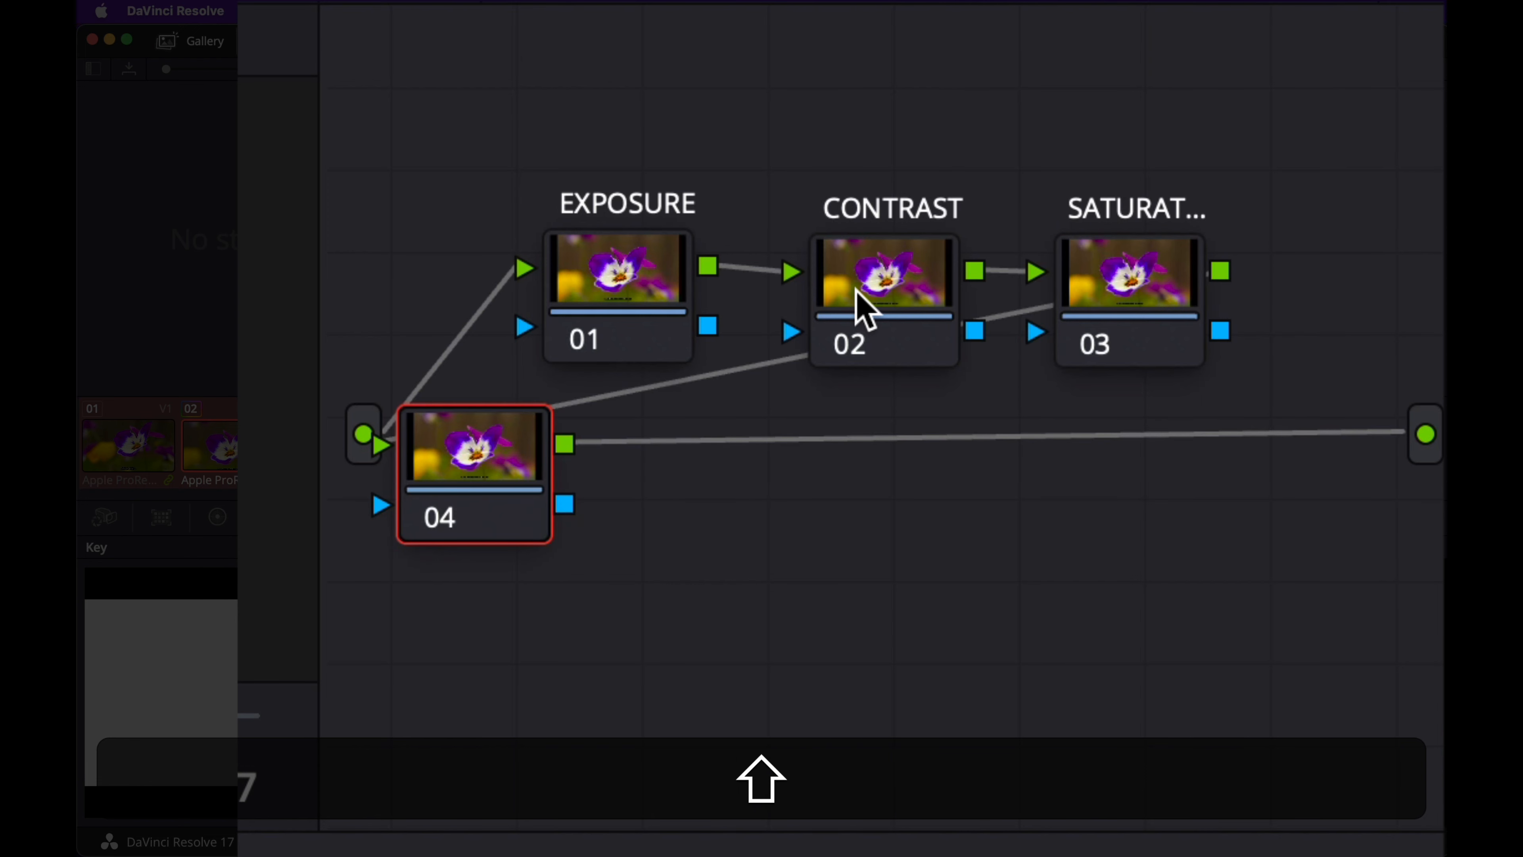
pyautogui.moveTo(498, 468); pyautogui.dragTo(607, 557)
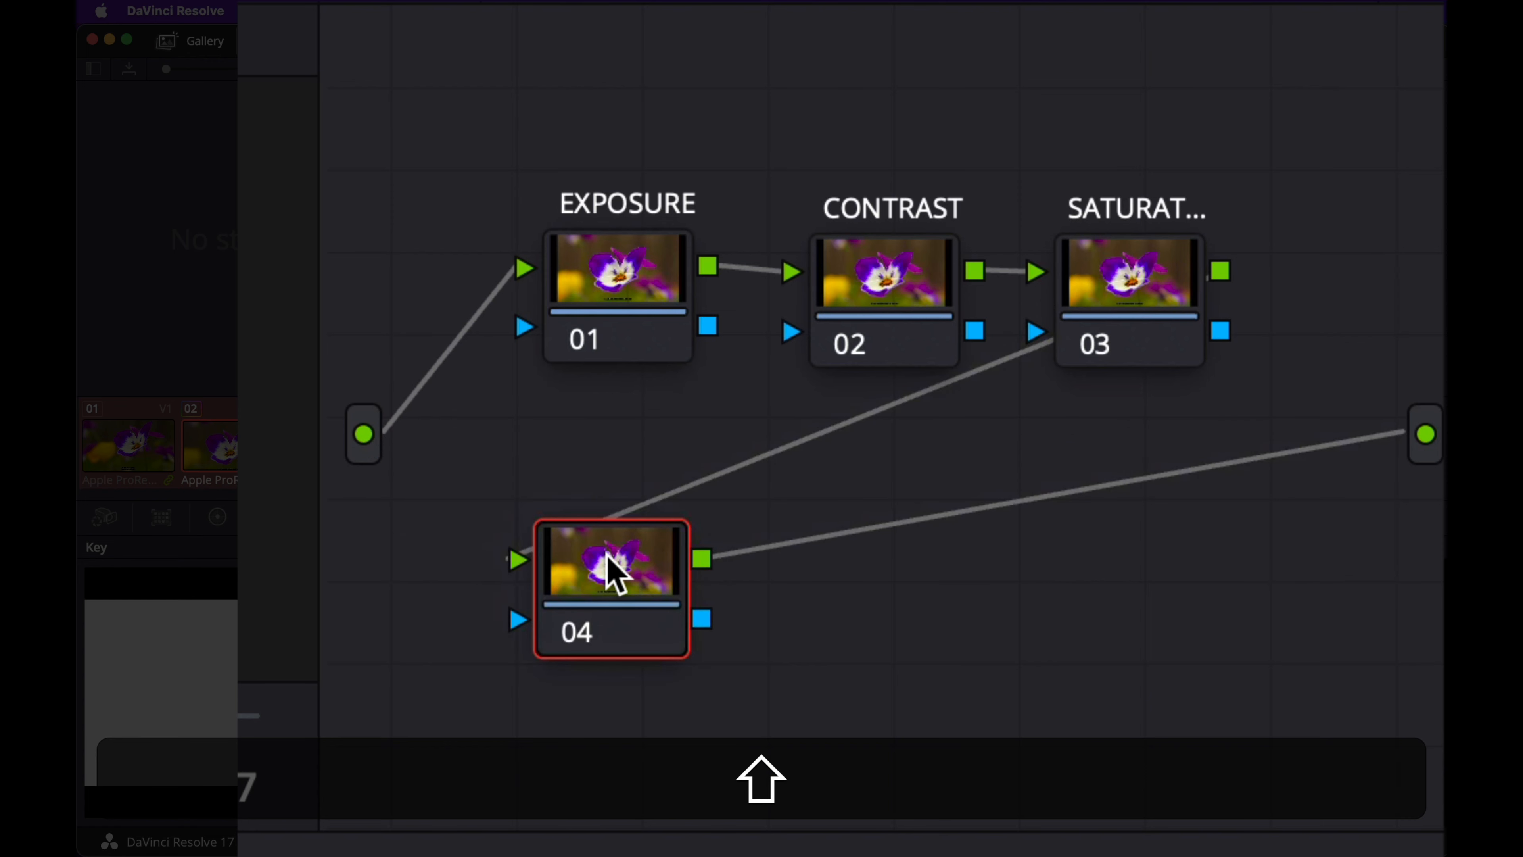
pyautogui.hotkey('shift', 'Tab')
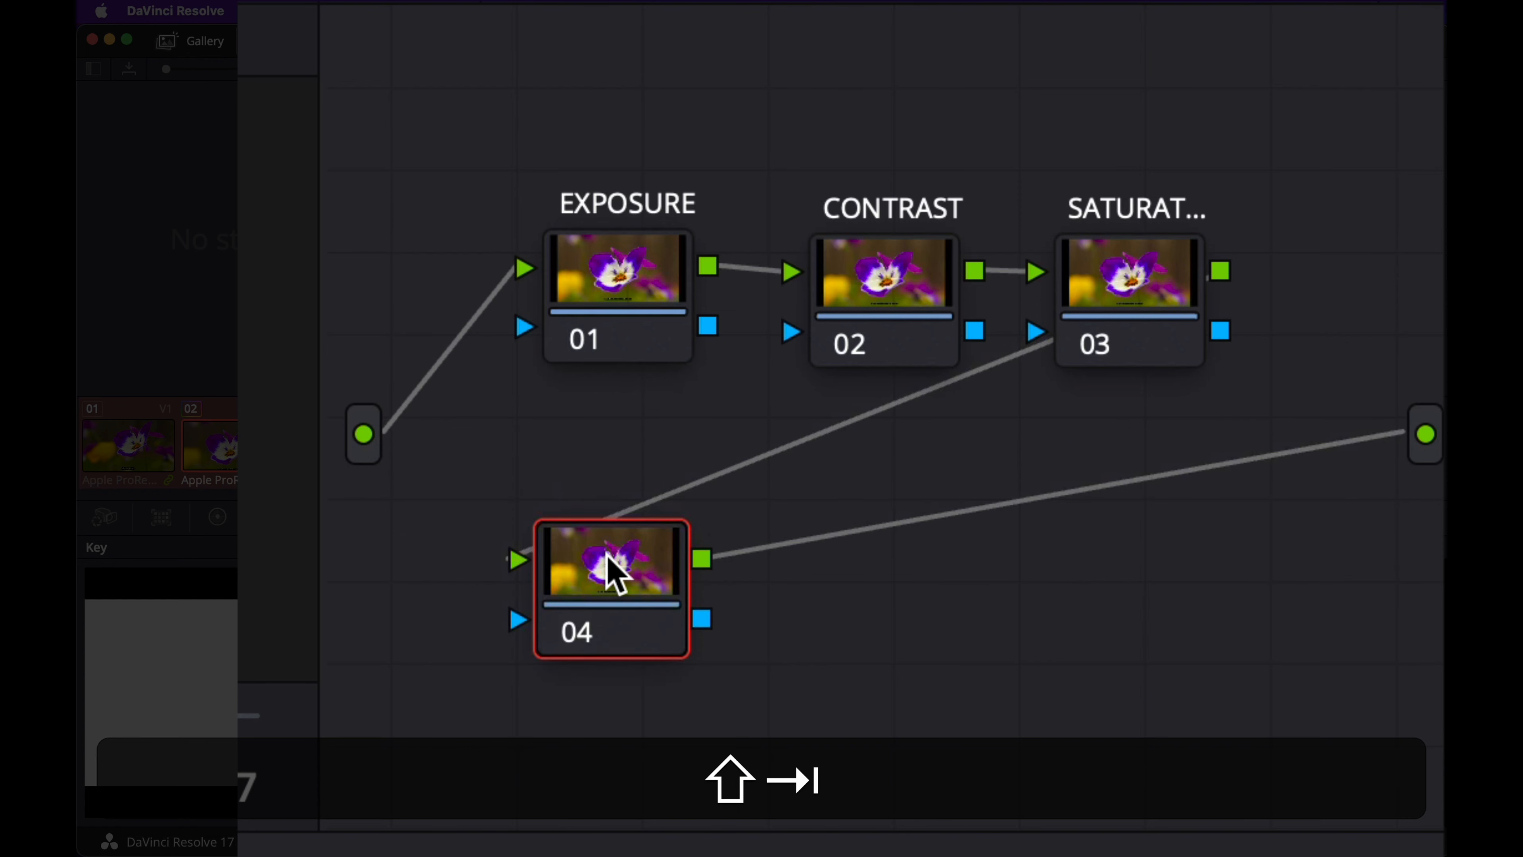
pyautogui.write('LOOK')
pyautogui.hotkey('shift', 'Return')
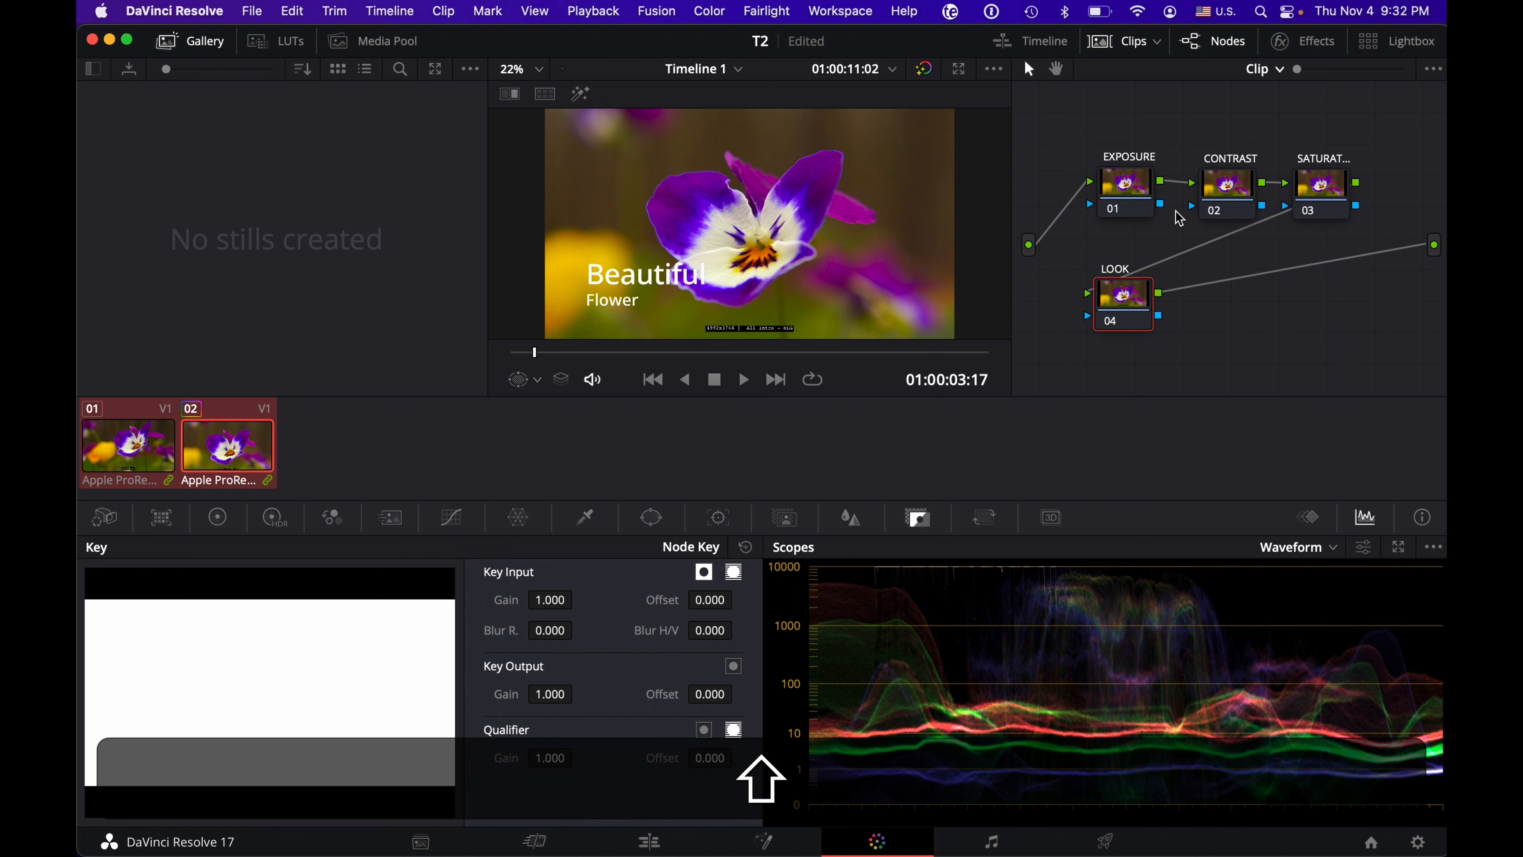
# Step: Grab a still of the current clip 02 frame from the viewer into the Gallery
pyautogui.rightClick(773, 195)
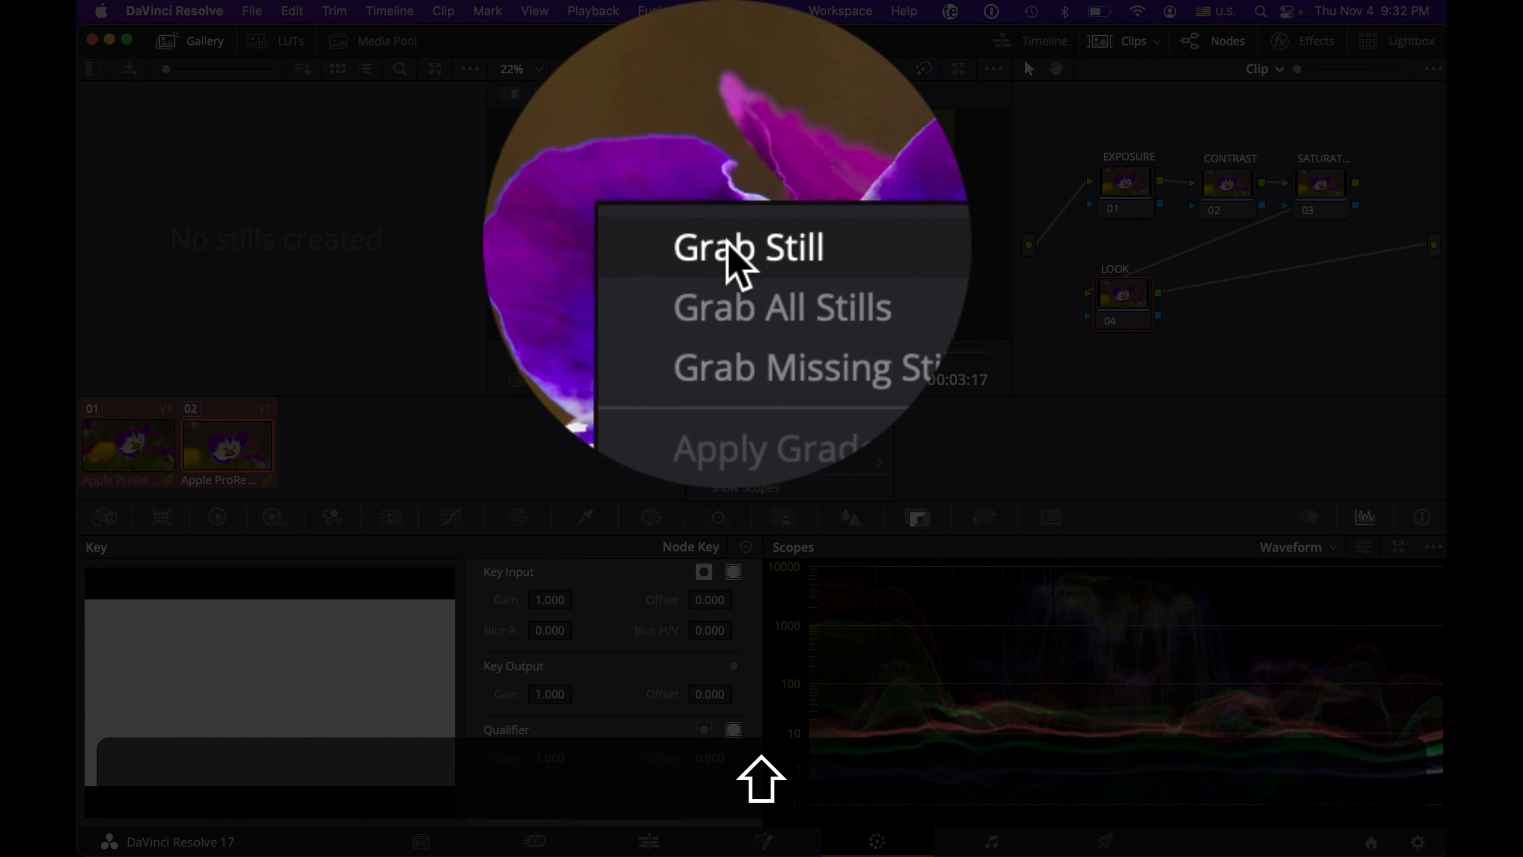
pyautogui.click(724, 139)
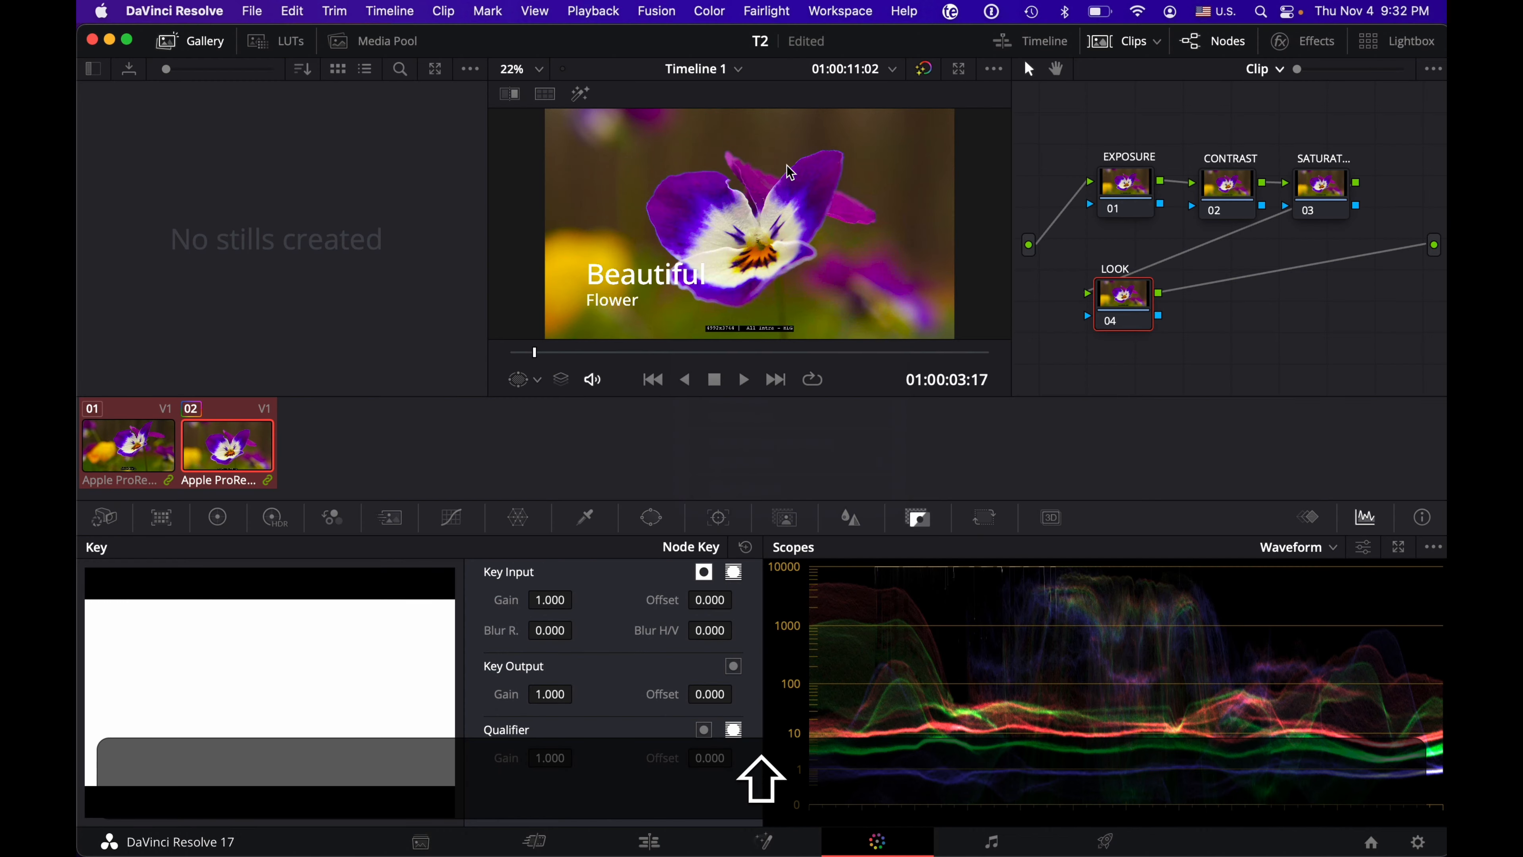
pyautogui.rightClick(738, 184)
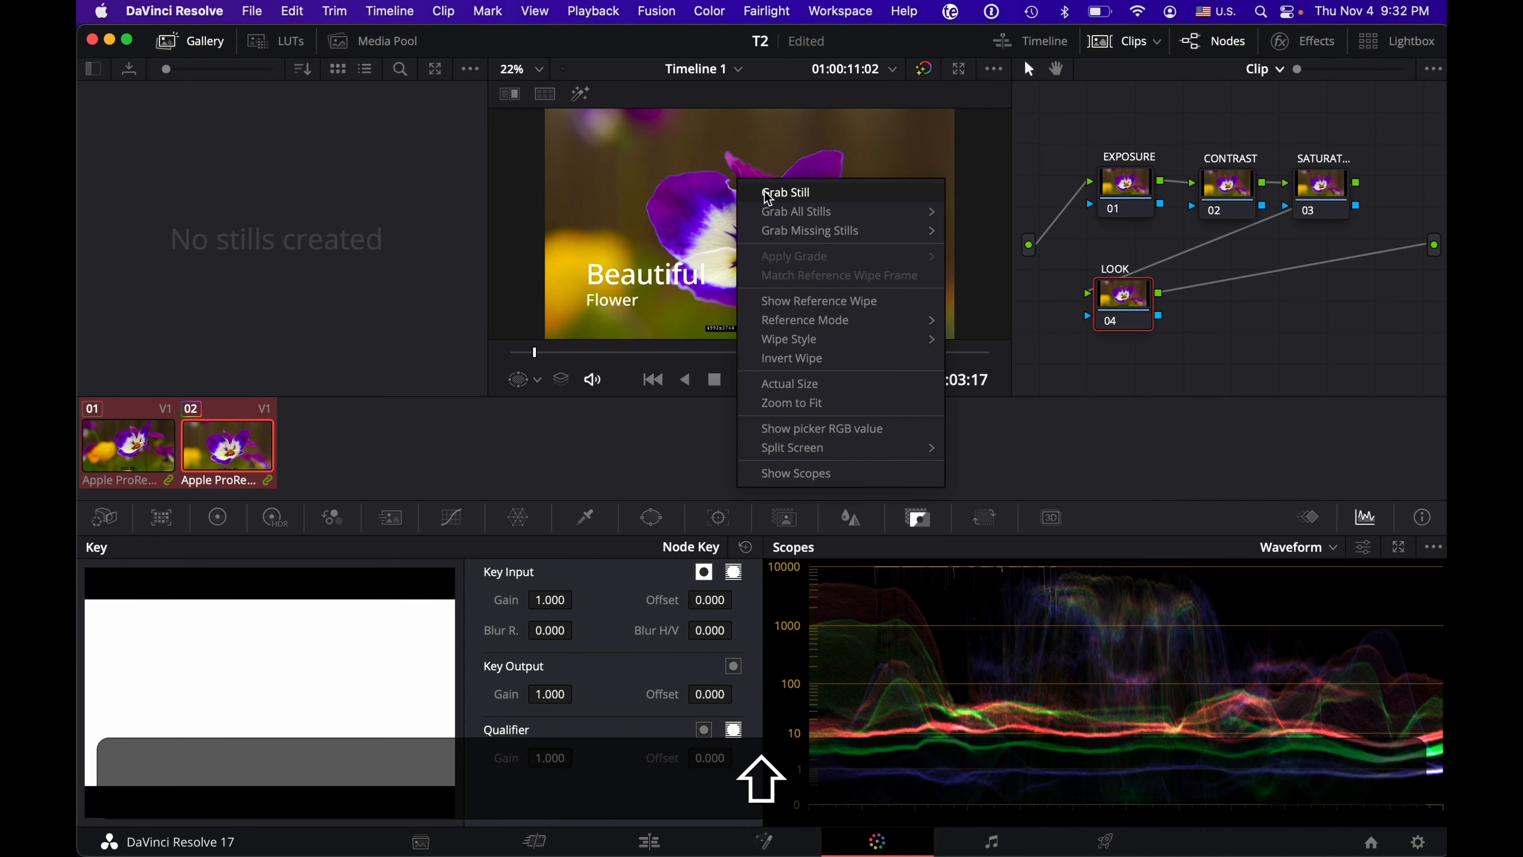
pyautogui.click(764, 191)
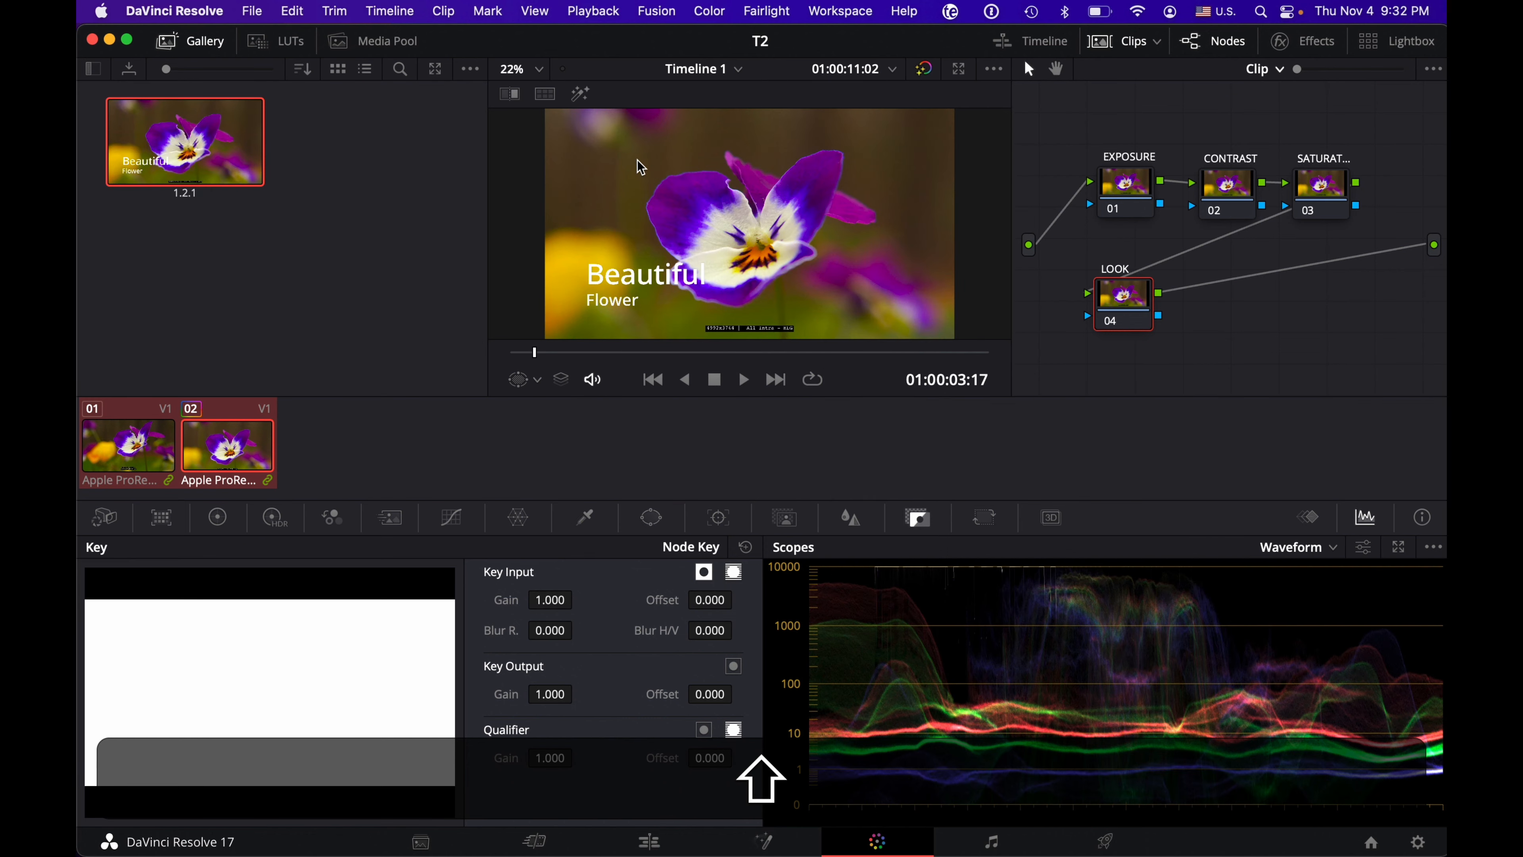
# Step: Label the grabbed still in the Gallery as BEGINNING NODE TREE
pyautogui.rightClick(232, 172)
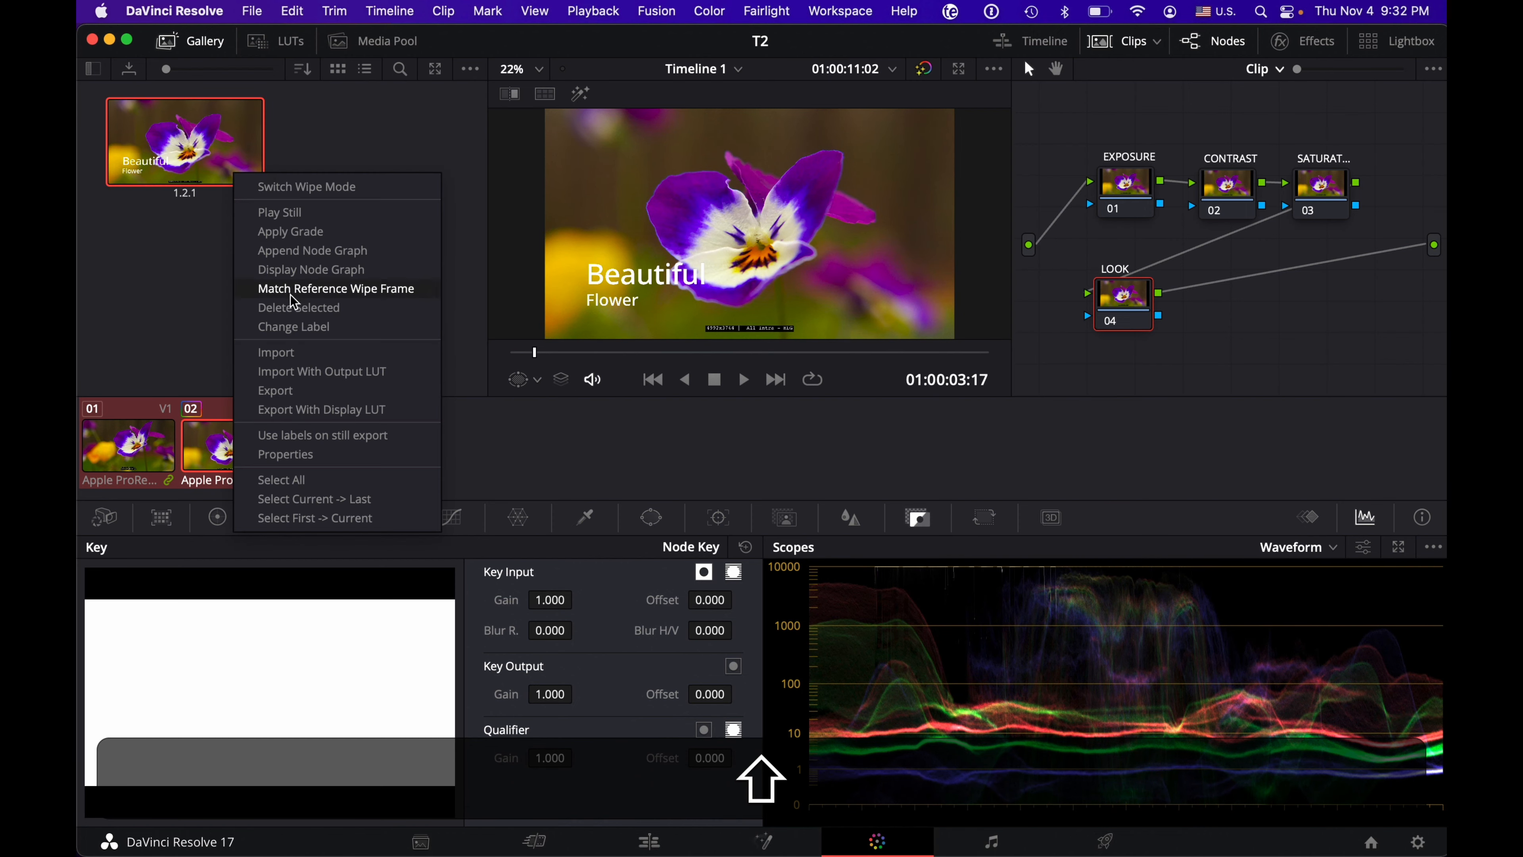
pyautogui.click(310, 325)
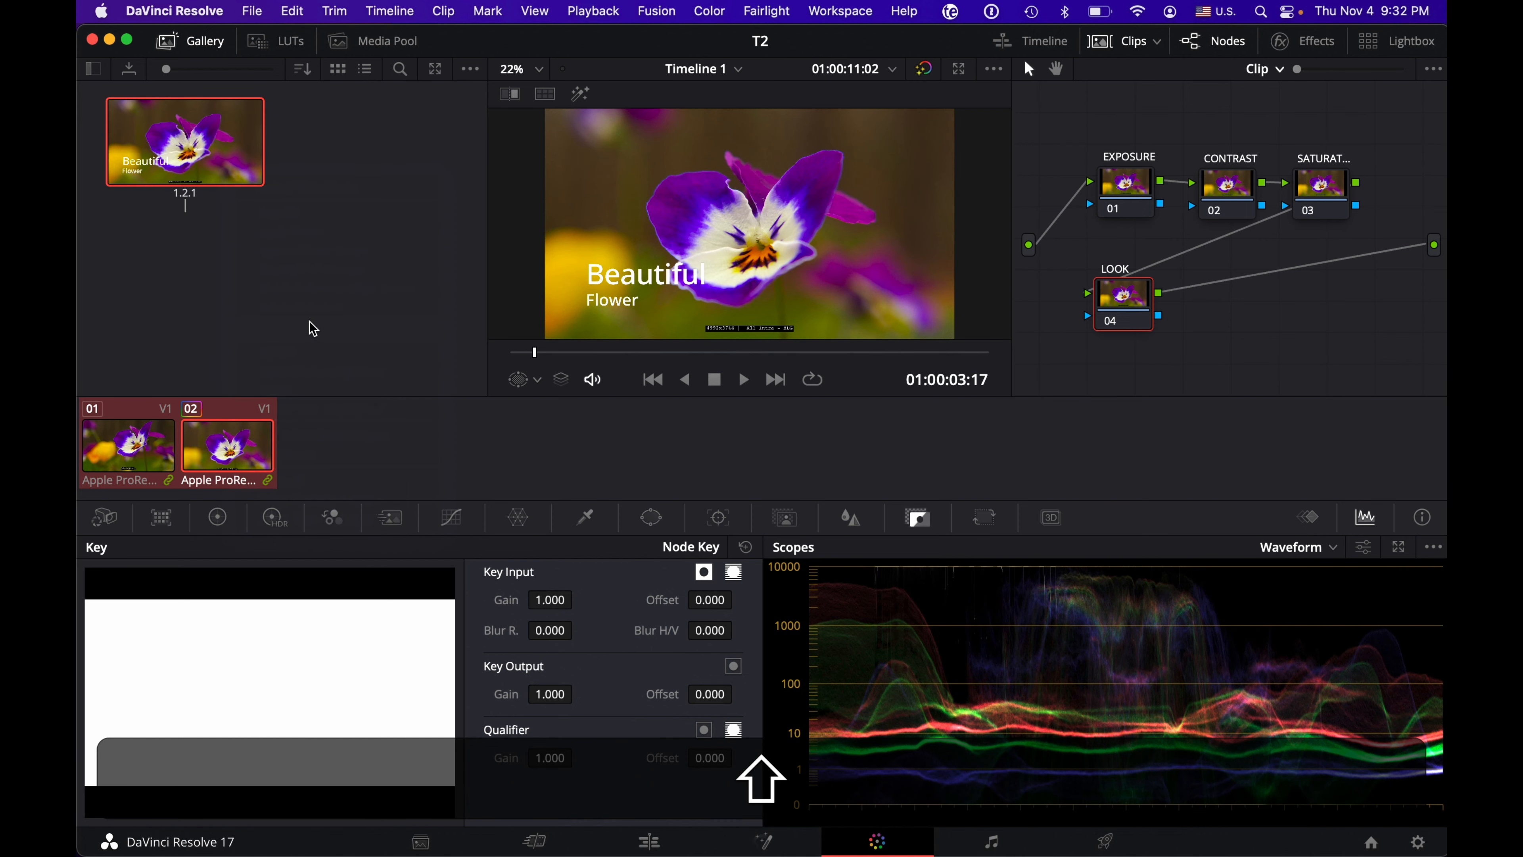
pyautogui.write('BEGI')
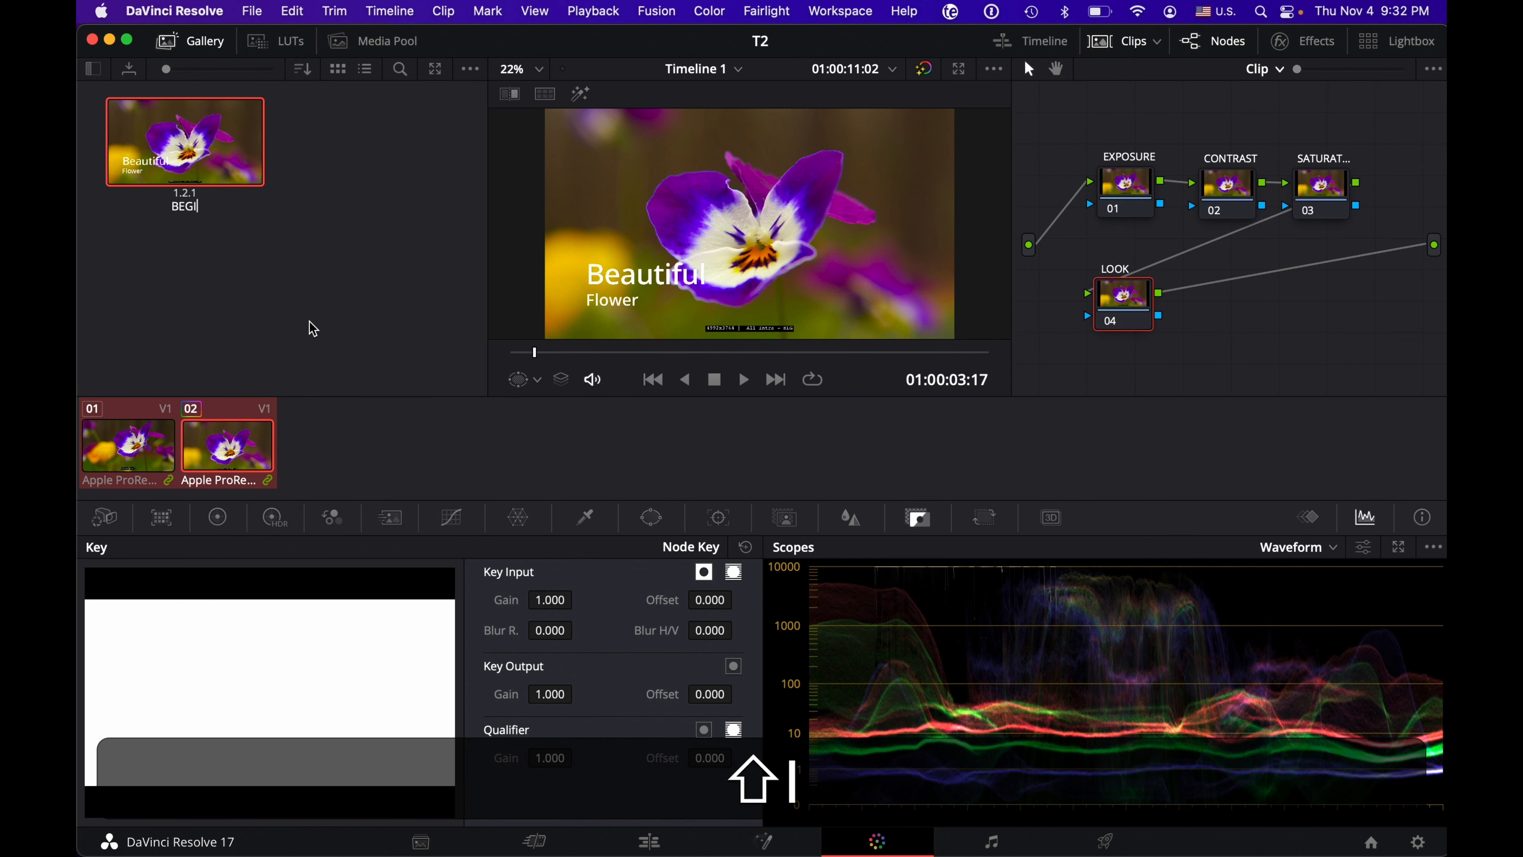
pyautogui.write('NNING N')
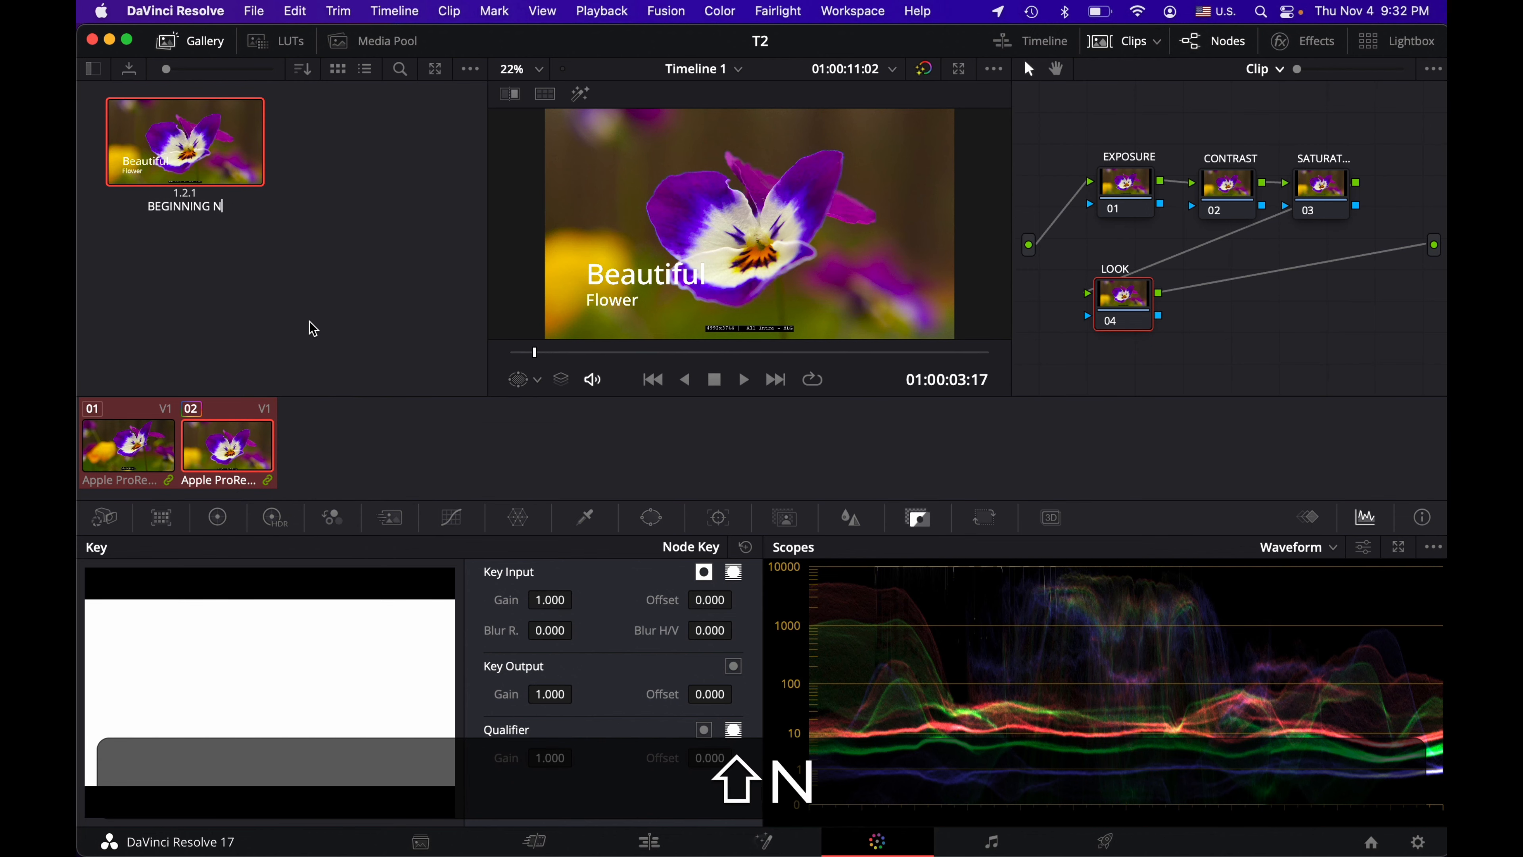
pyautogui.write('ODE TREE')
pyautogui.hotkey('shift', 'Return')
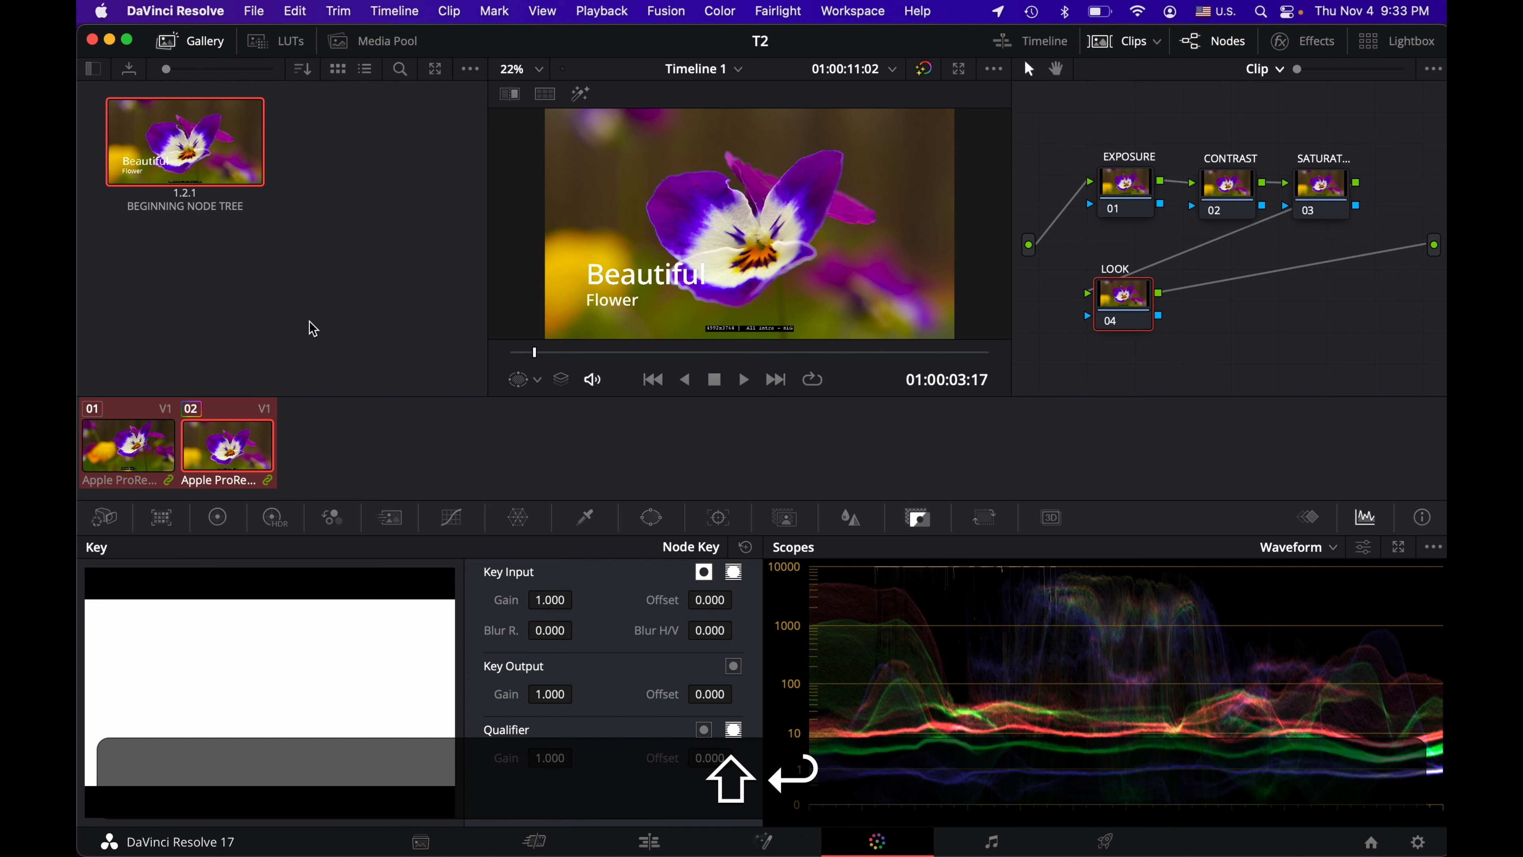
# Step: Reset all grades and nodes on the clip, and rebuild its node structure by applying the grade from the BEGINNING NODE TREE still
pyautogui.rightClick(1094, 132)
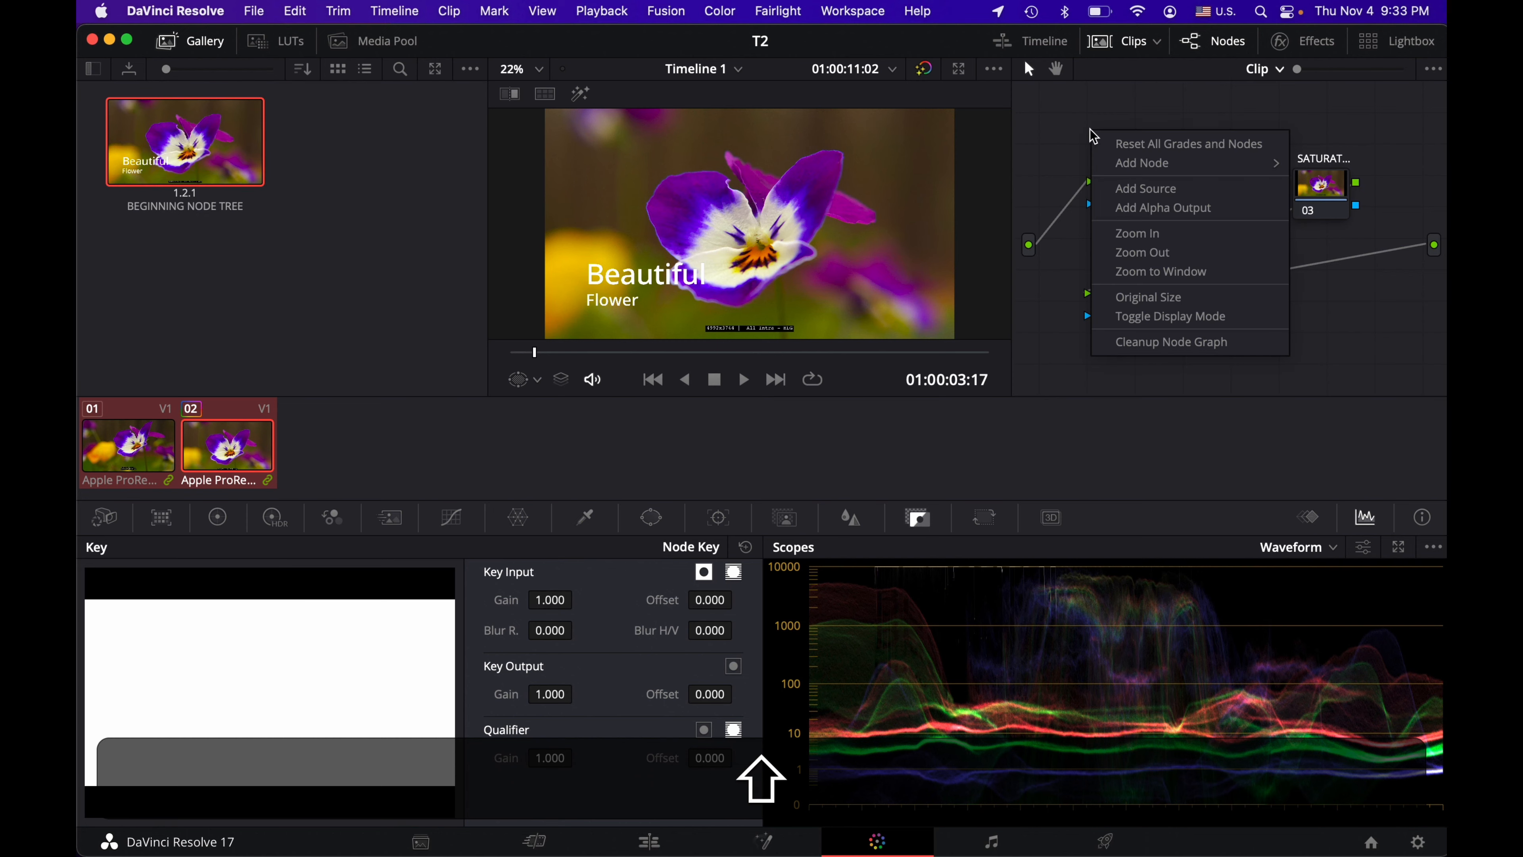
pyautogui.click(1130, 143)
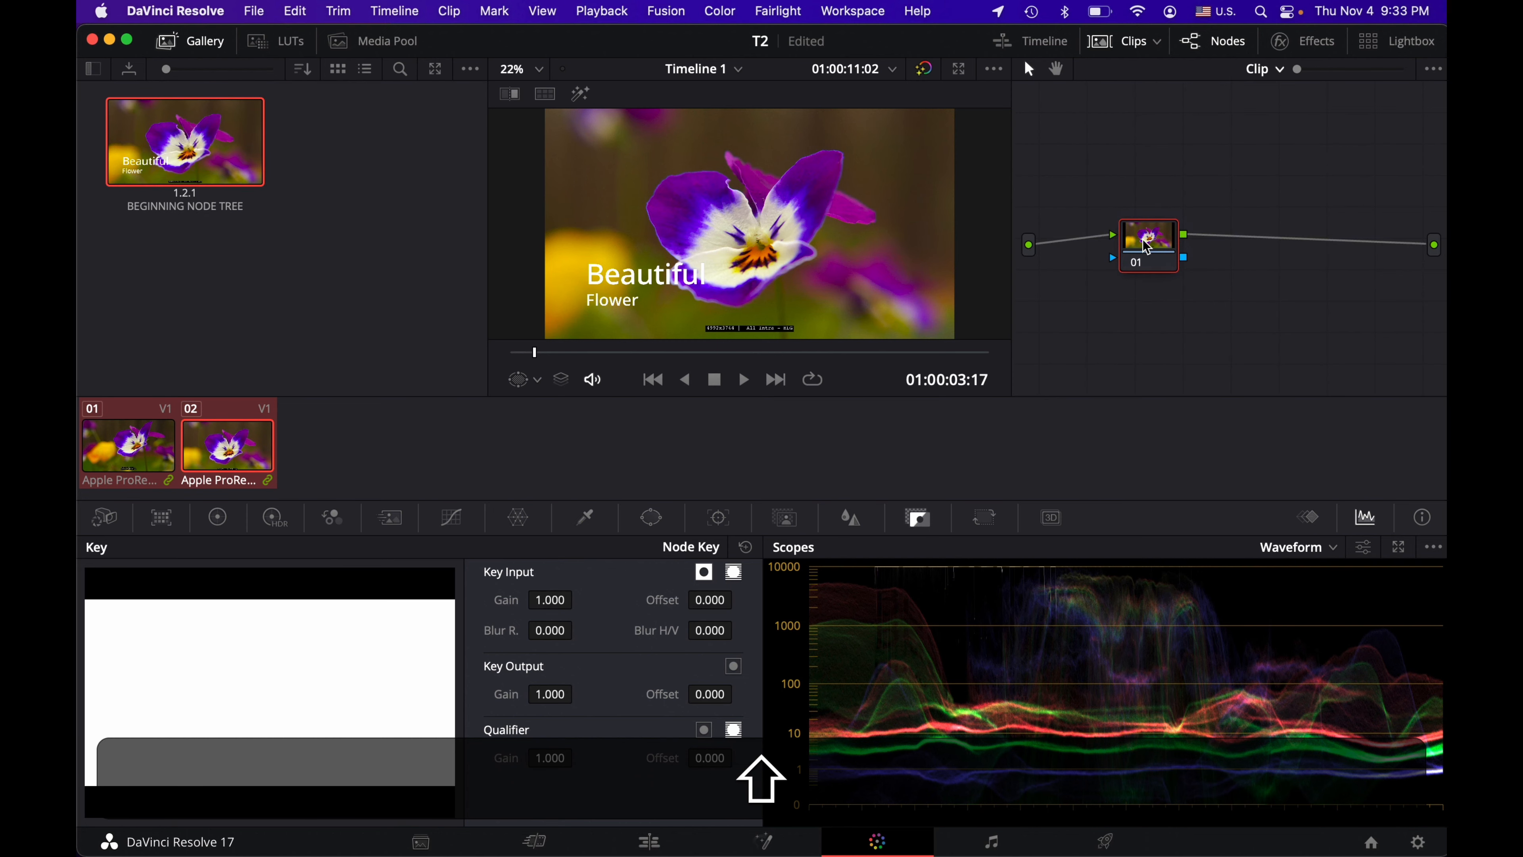
pyautogui.rightClick(238, 145)
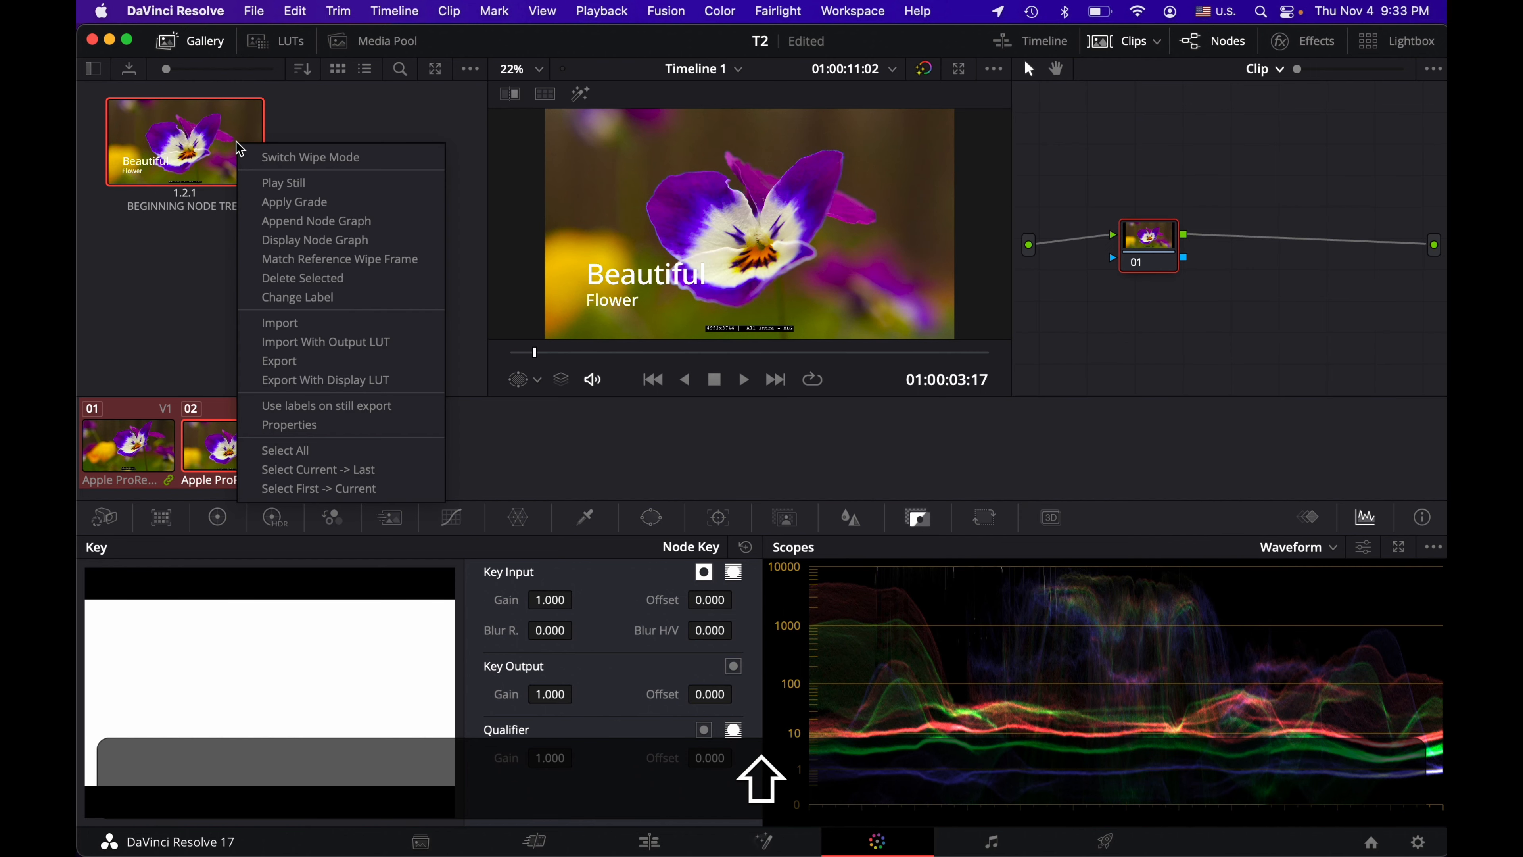
pyautogui.click(306, 205)
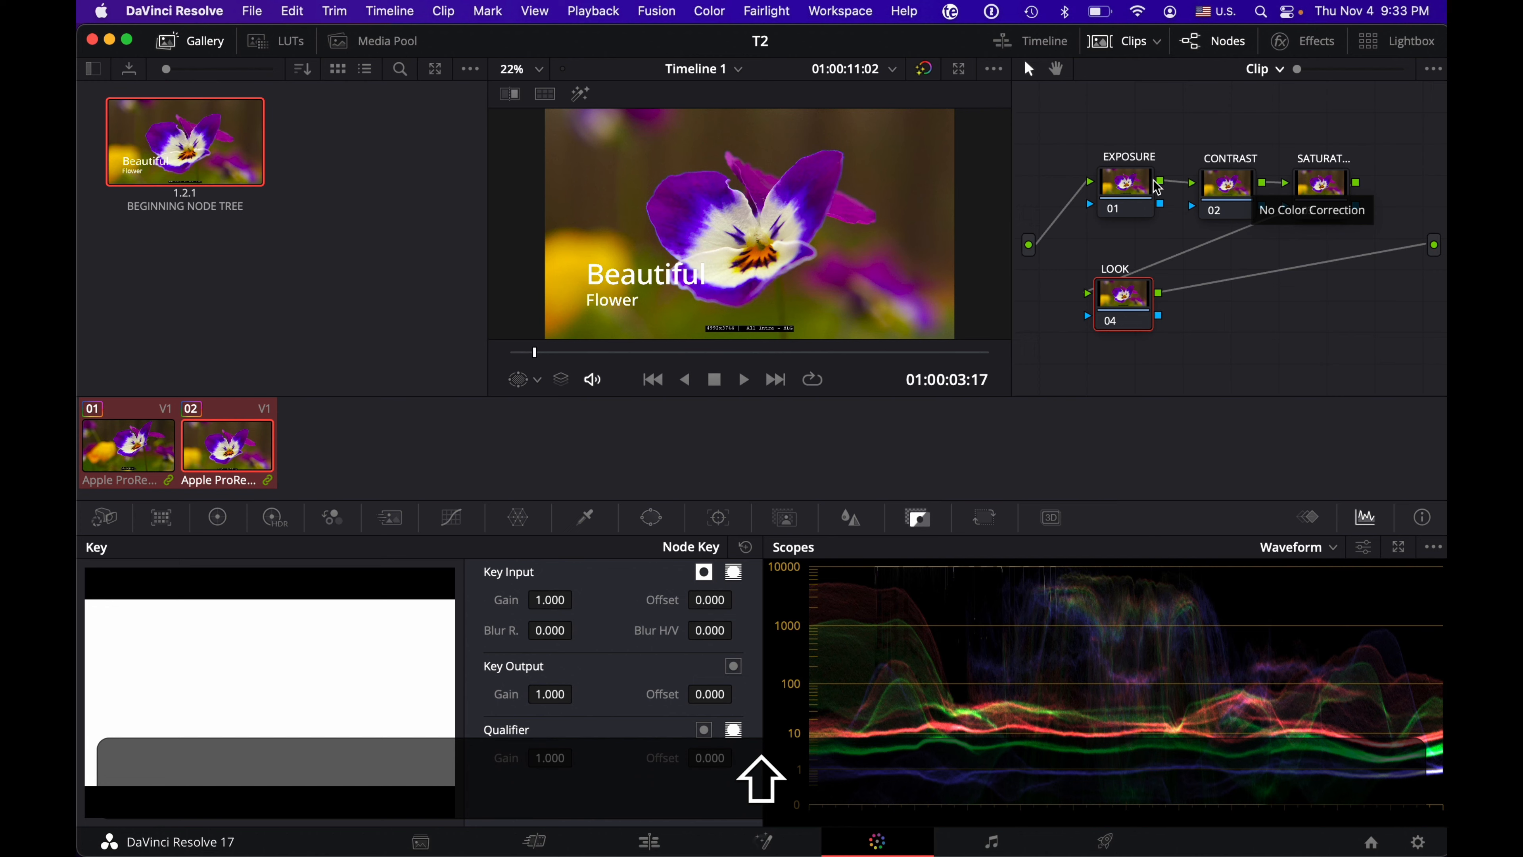
# Step: Grade the clip across the EXPOSURE, CONTRAST, SATURATION and LOOK nodes, brightening the exposure and tinting the LOOK node's lift and gamma with the primaries color wheels
pyautogui.click(1133, 188)
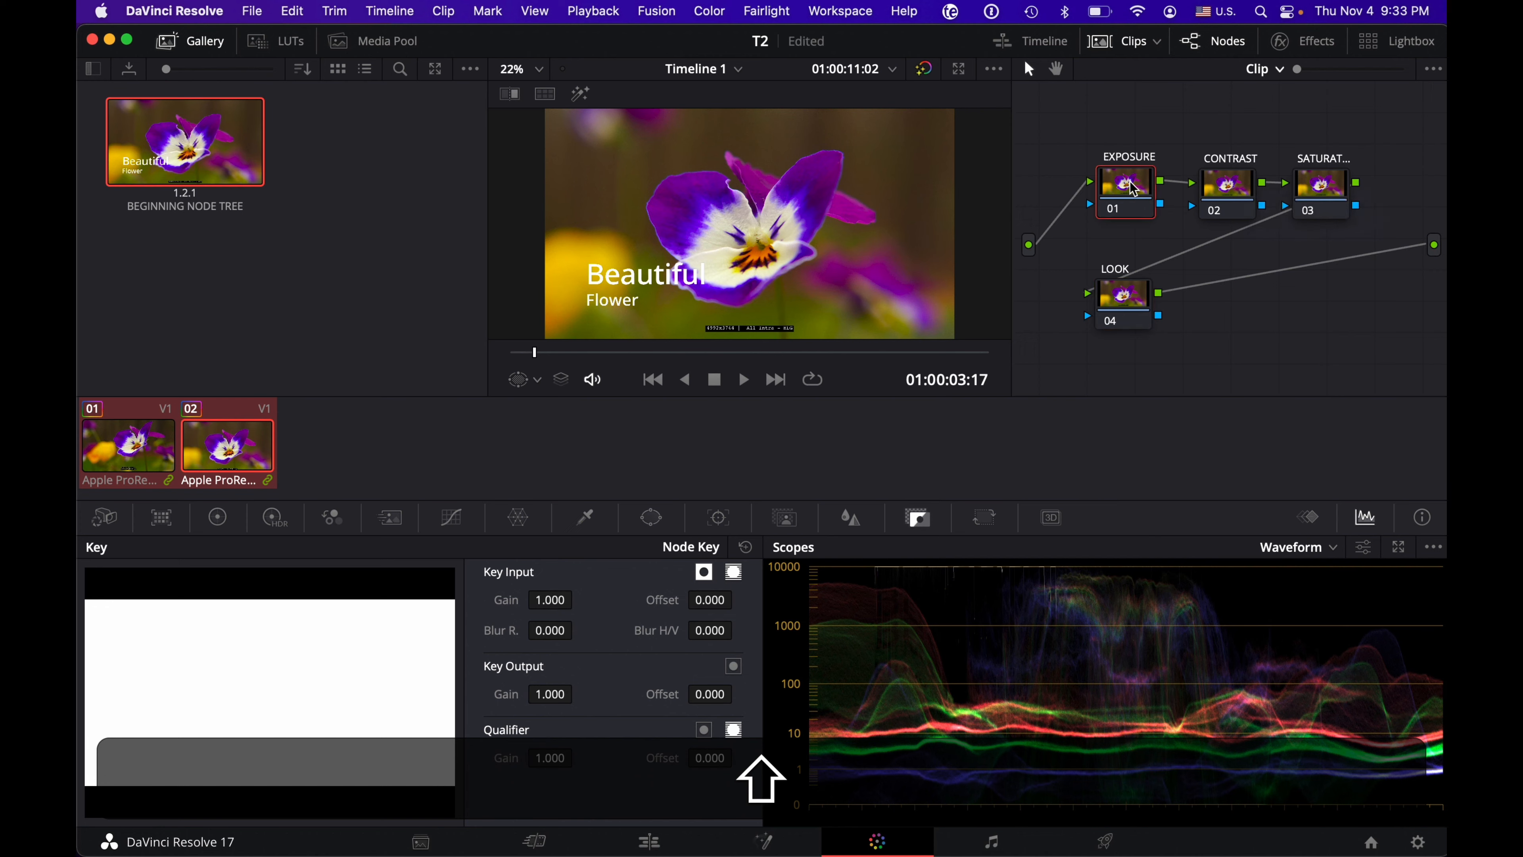
pyautogui.press('shift+KP_Add')
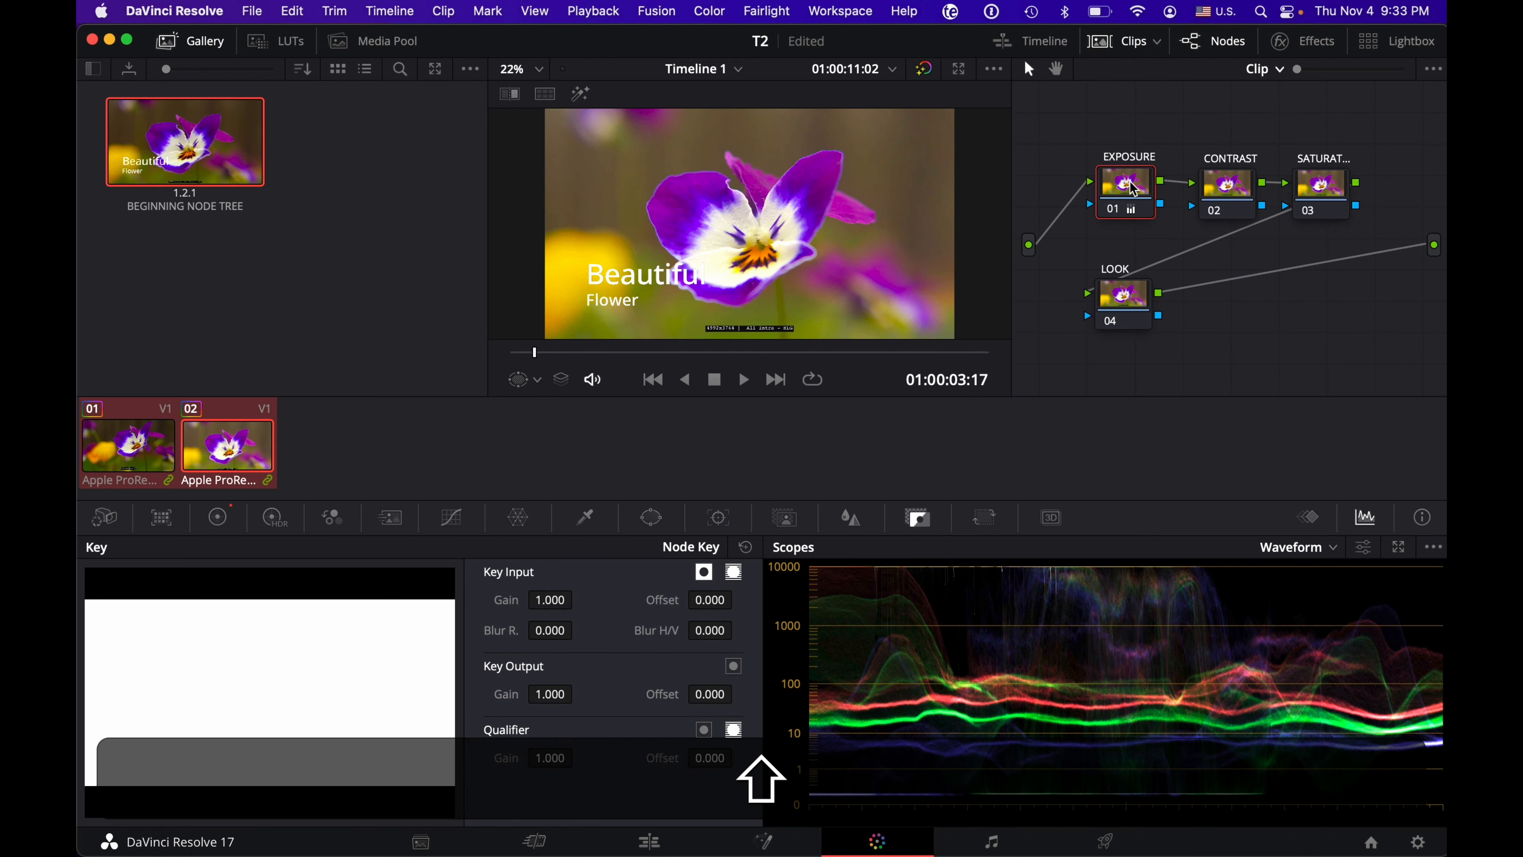
pyautogui.click(1223, 203)
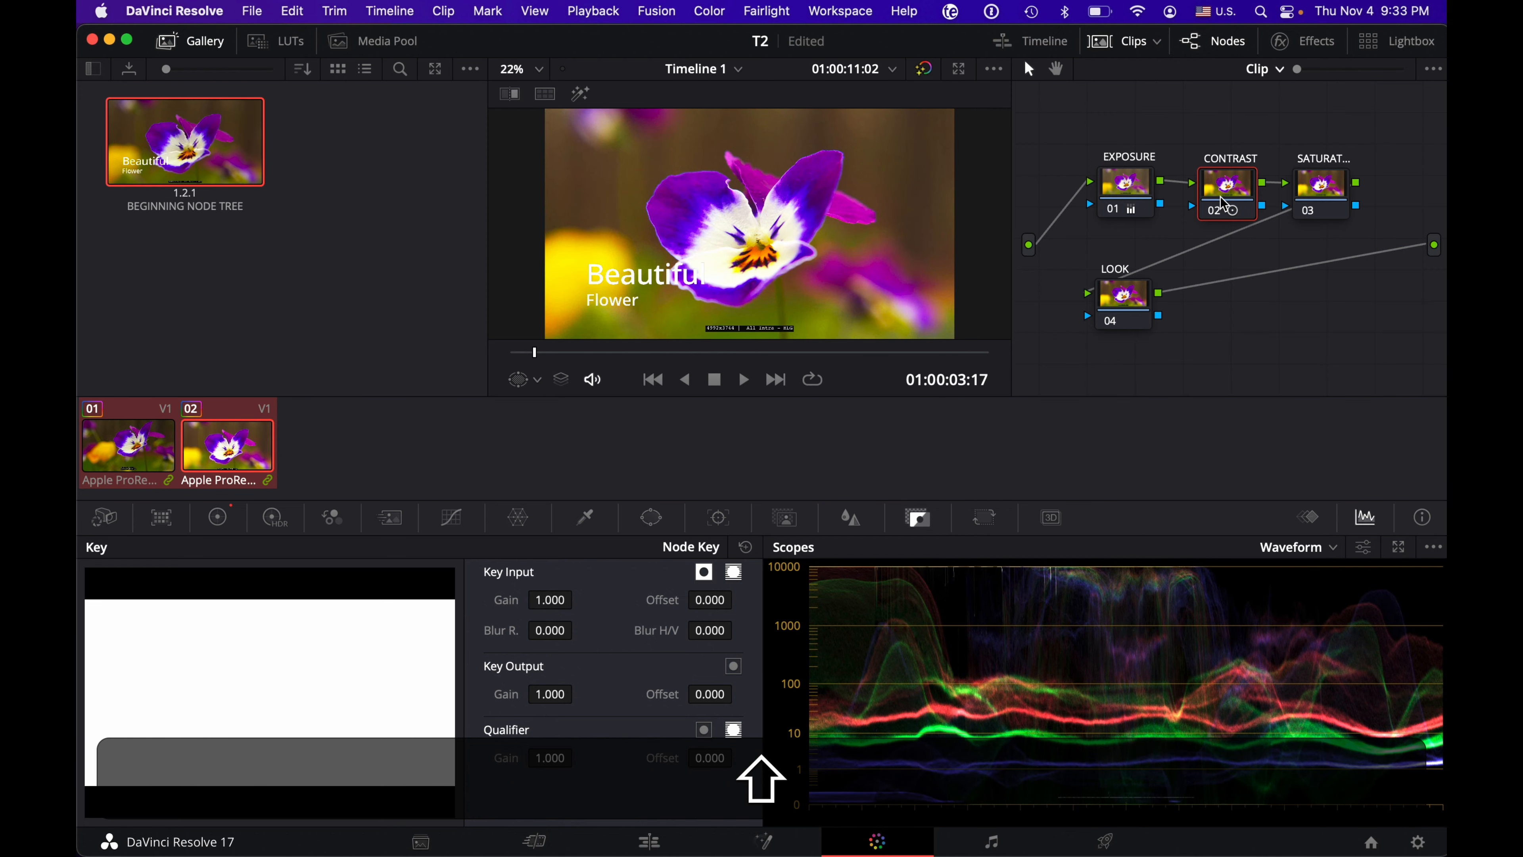
pyautogui.hotkey('shift', "'")
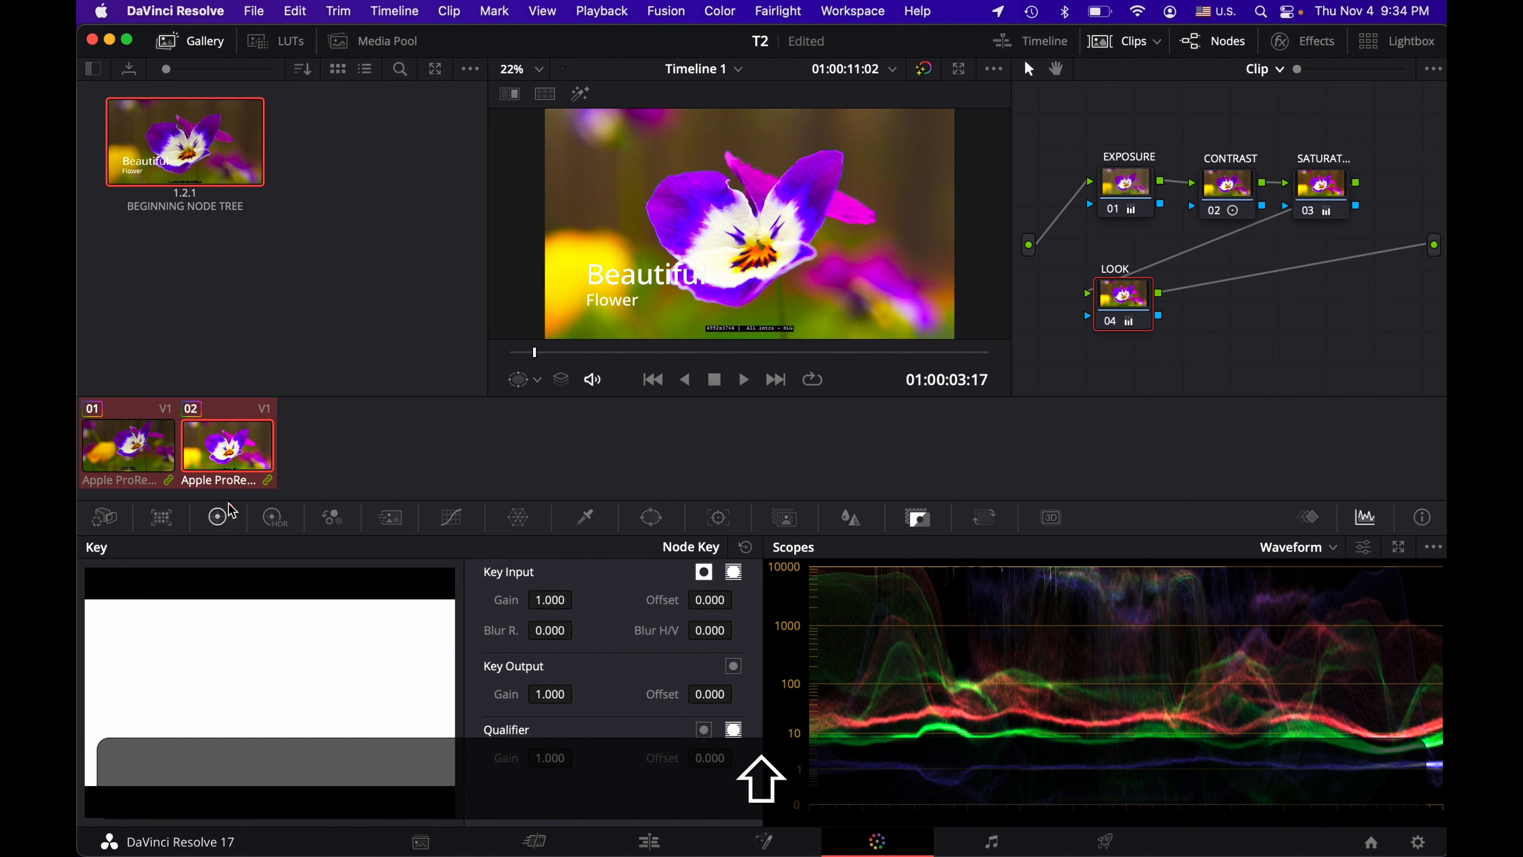
pyautogui.click(219, 518)
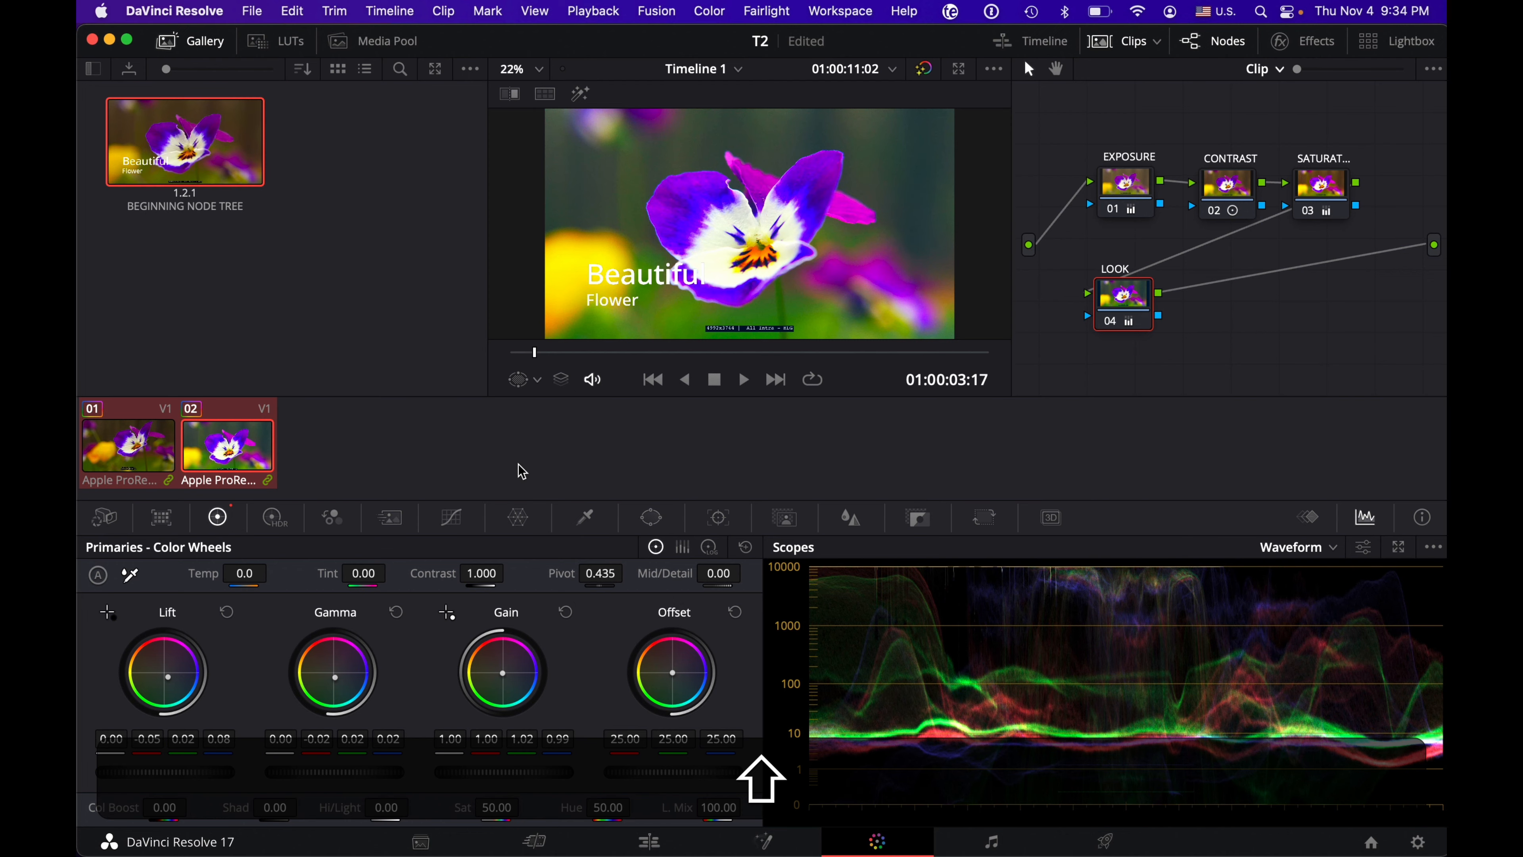
# Step: Grab a still of the graded frame into the Gallery and label it MY FAVORITE GRADE
pyautogui.rightClick(685, 189)
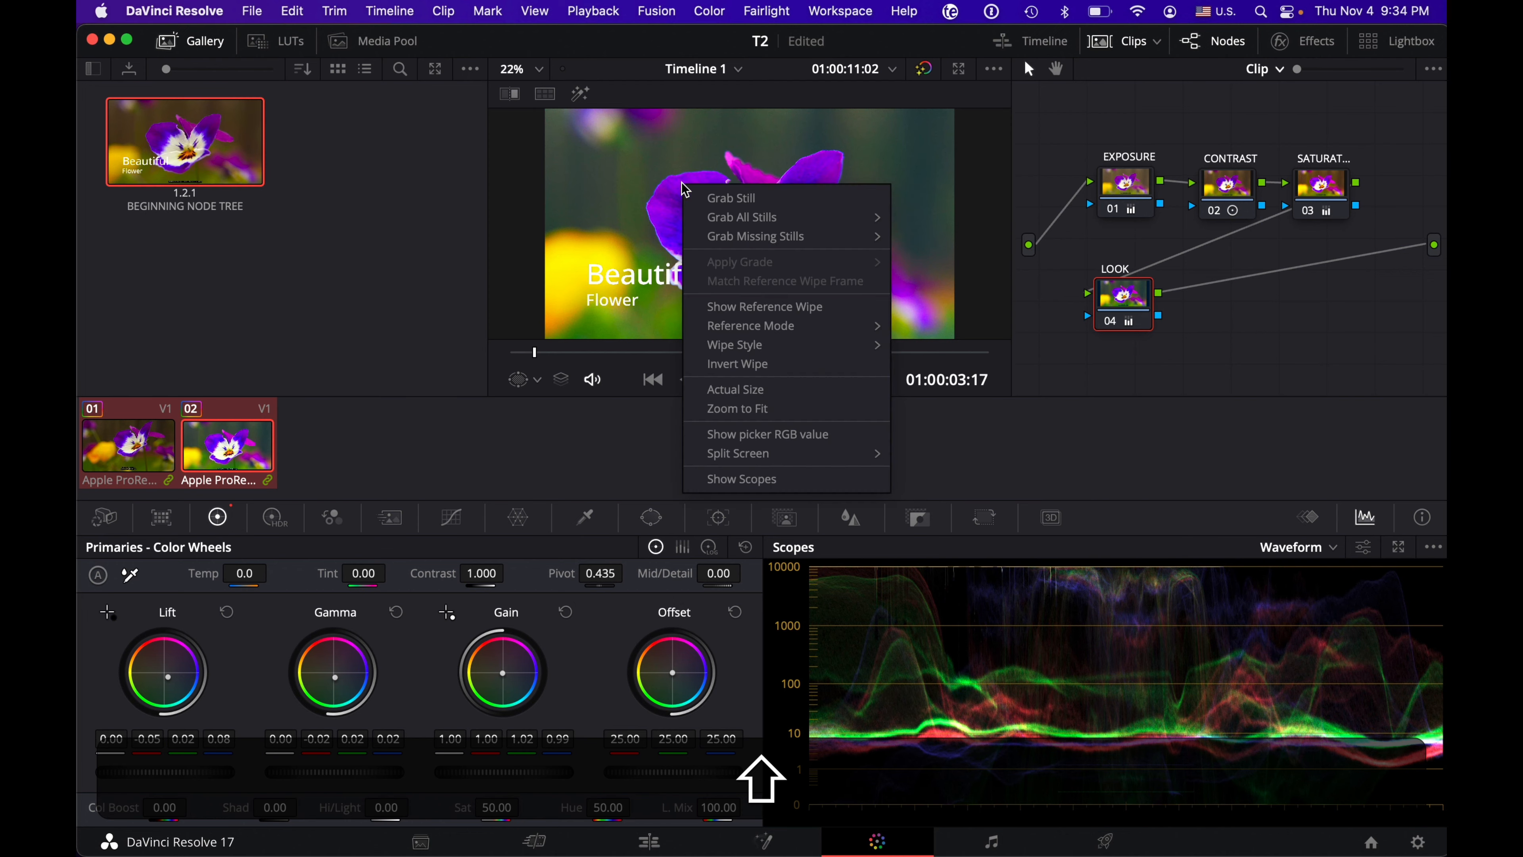
pyautogui.click(725, 199)
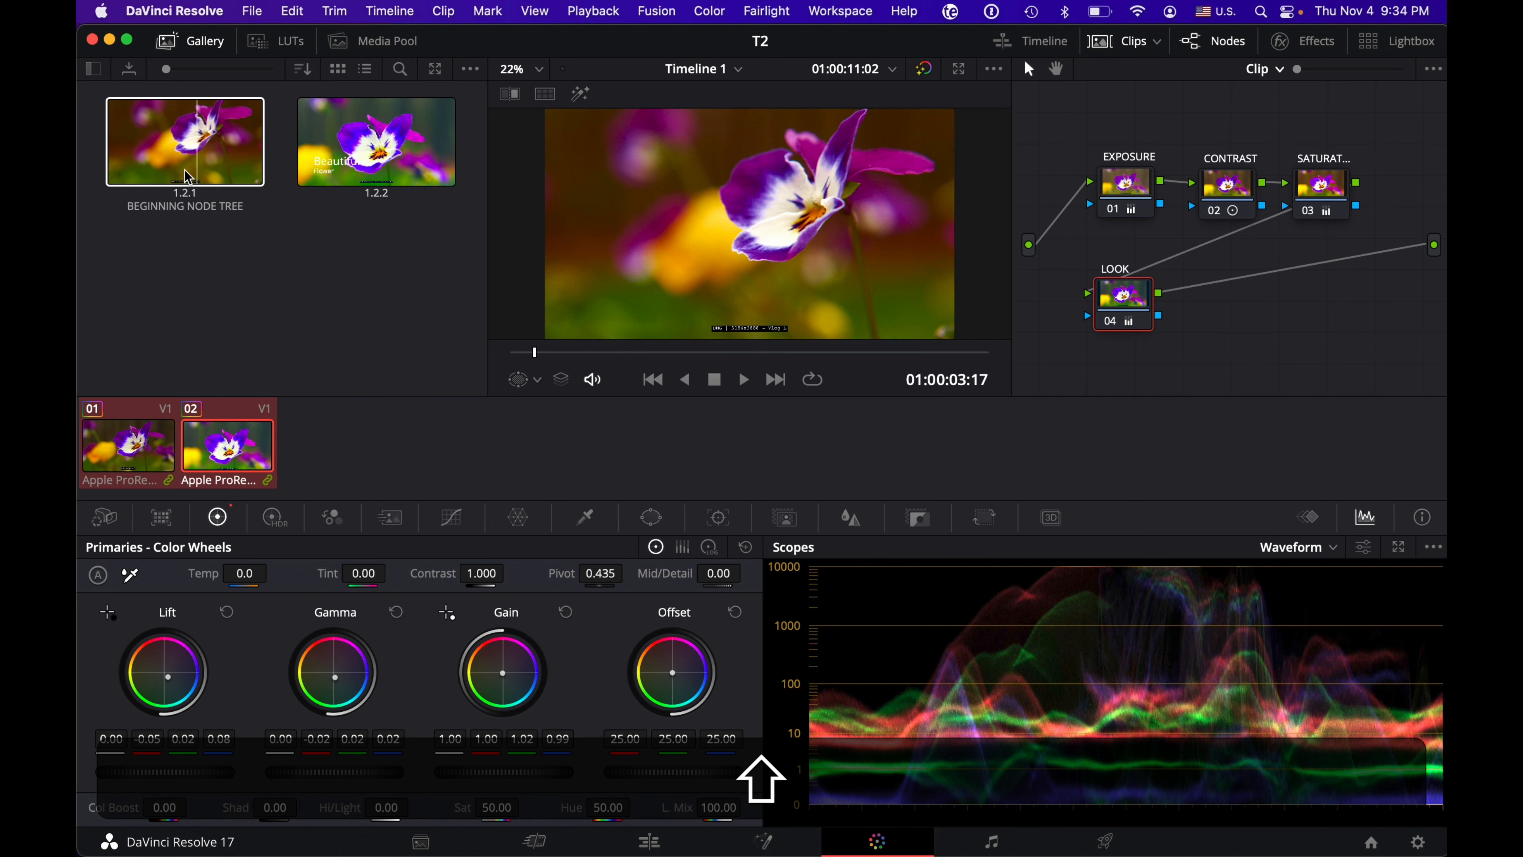
pyautogui.rightClick(388, 143)
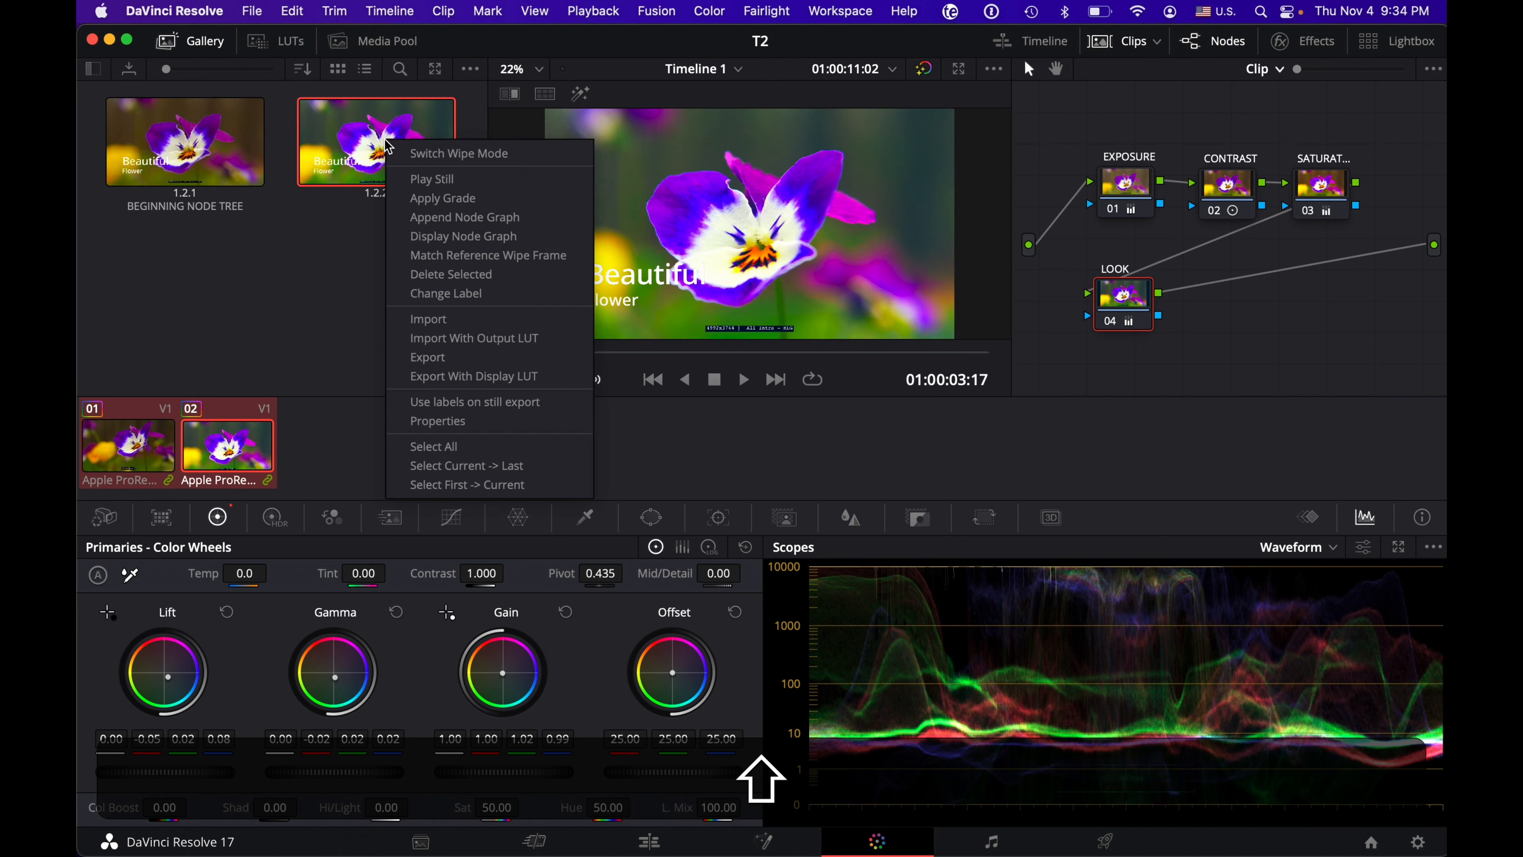
pyautogui.click(451, 294)
pyautogui.write('M')
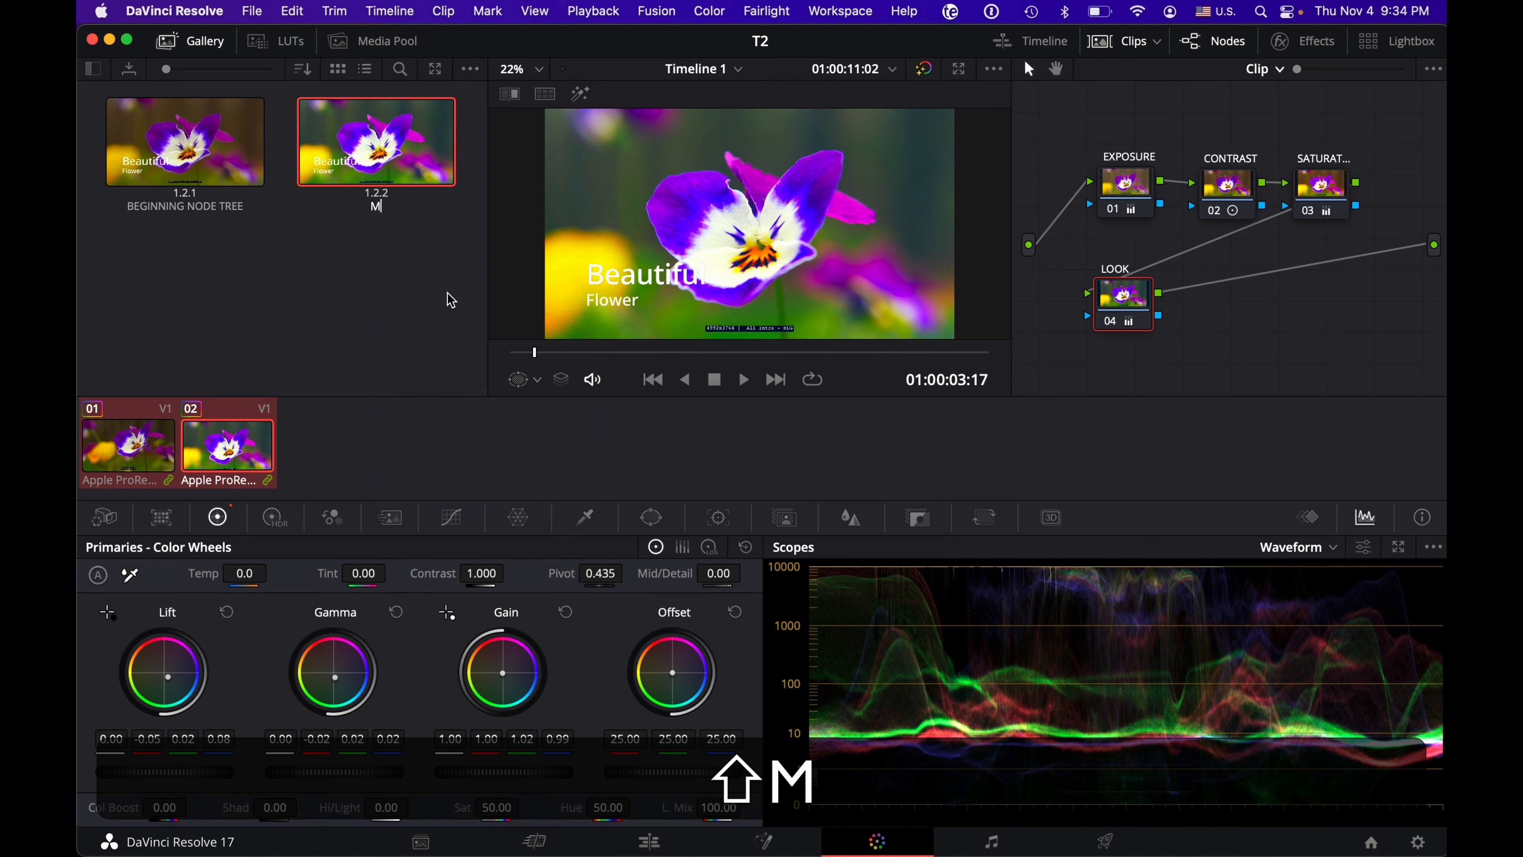
pyautogui.write('Y FAVORITE GRADE')
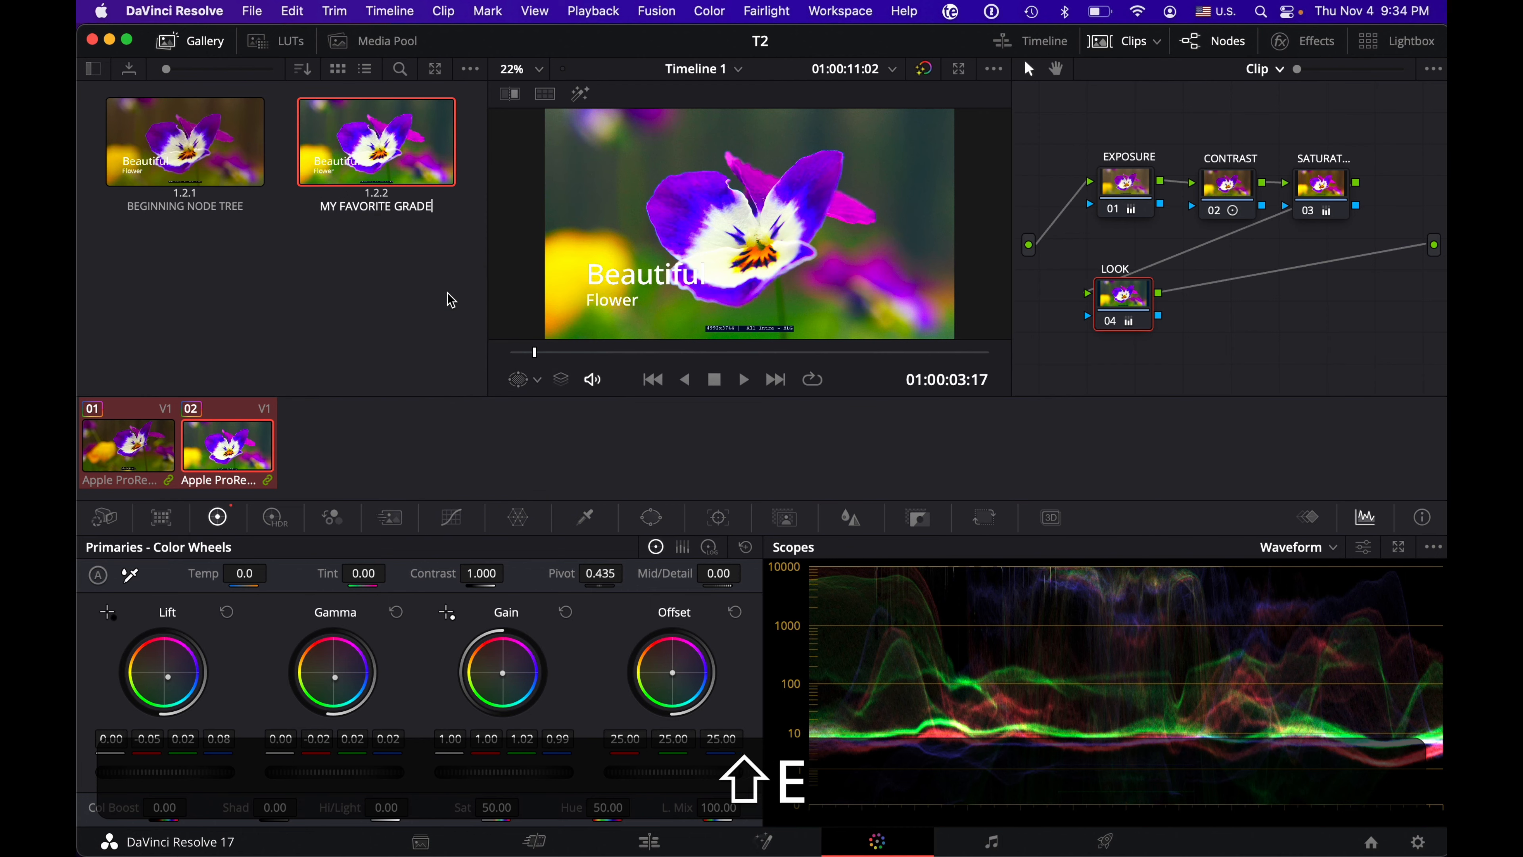
pyautogui.hotkey('shift', 'Return')
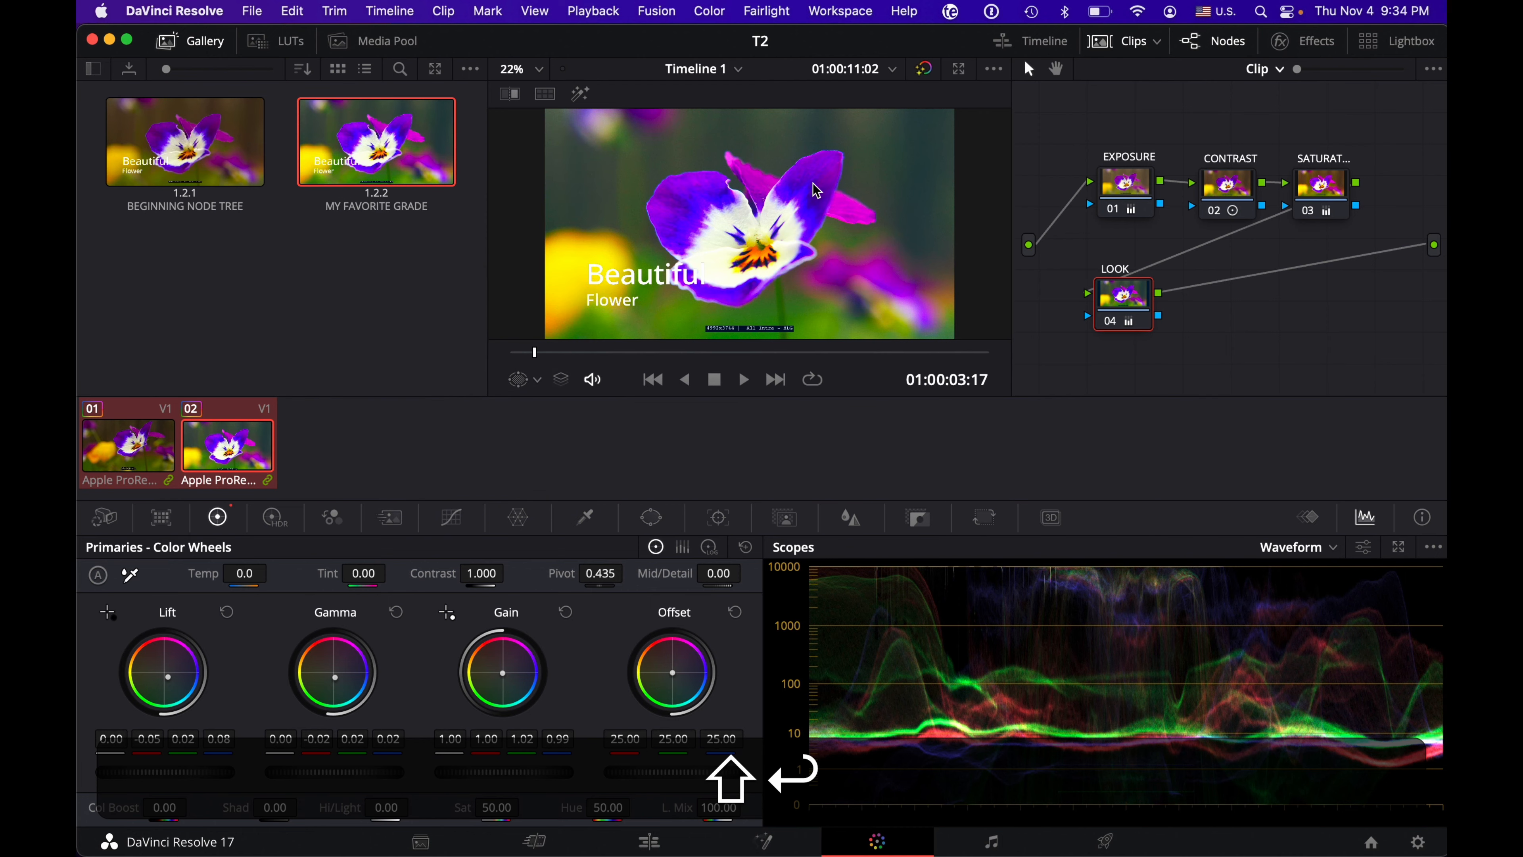
# Step: Clear all grades and nodes from the clip, and restore its look by applying the grade from the MY FAVORITE GRADE still
pyautogui.rightClick(1065, 114)
pyautogui.click(1095, 124)
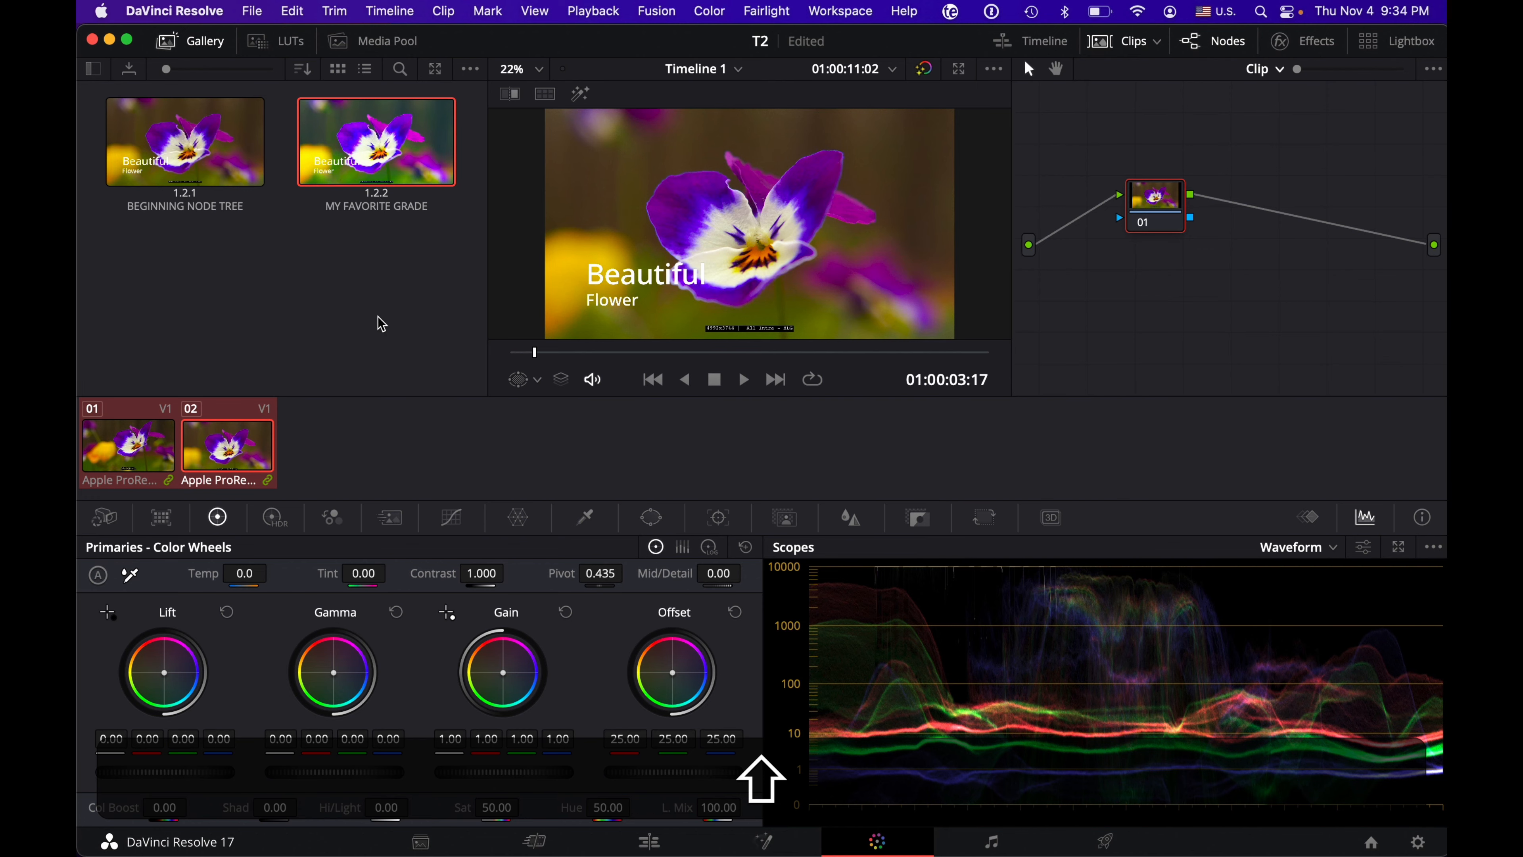
pyautogui.rightClick(381, 158)
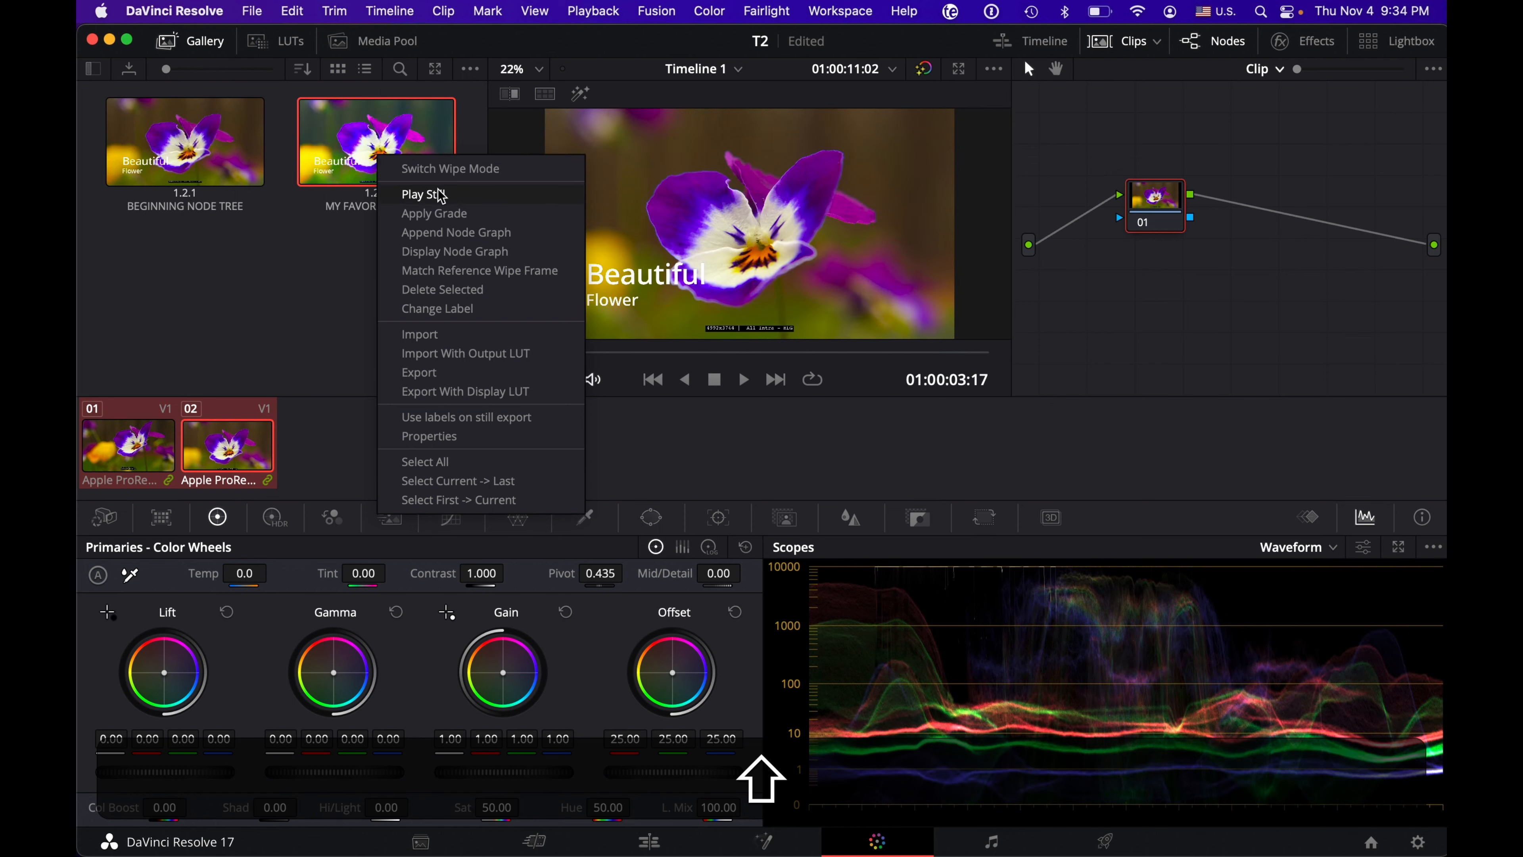
pyautogui.click(456, 217)
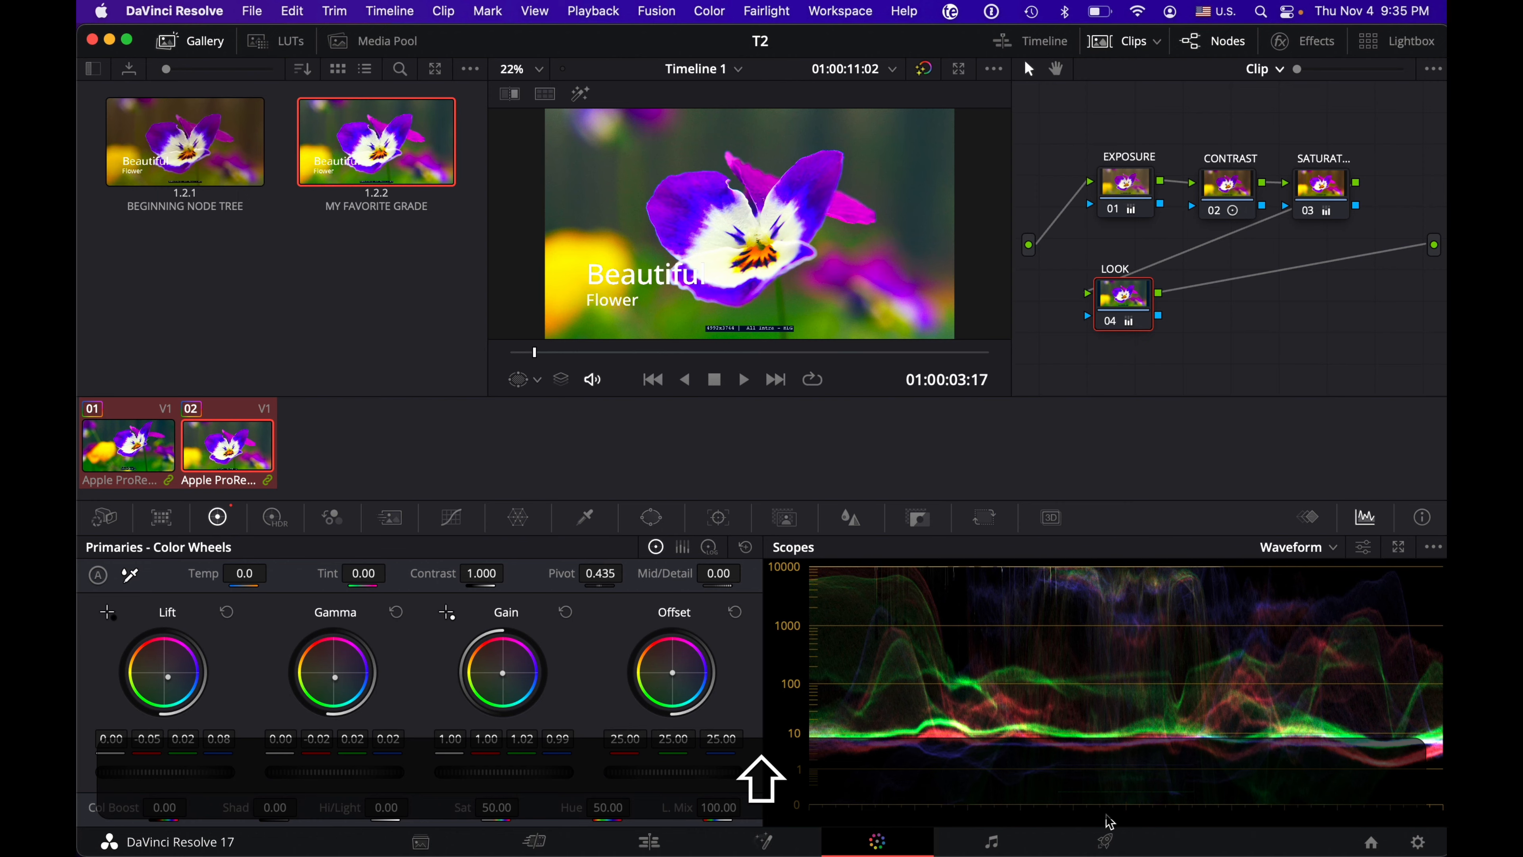
# Step: Switch to the Deliver page and look through the available render presets, from Custom and YouTube to Audio Only
pyautogui.click(1109, 843)
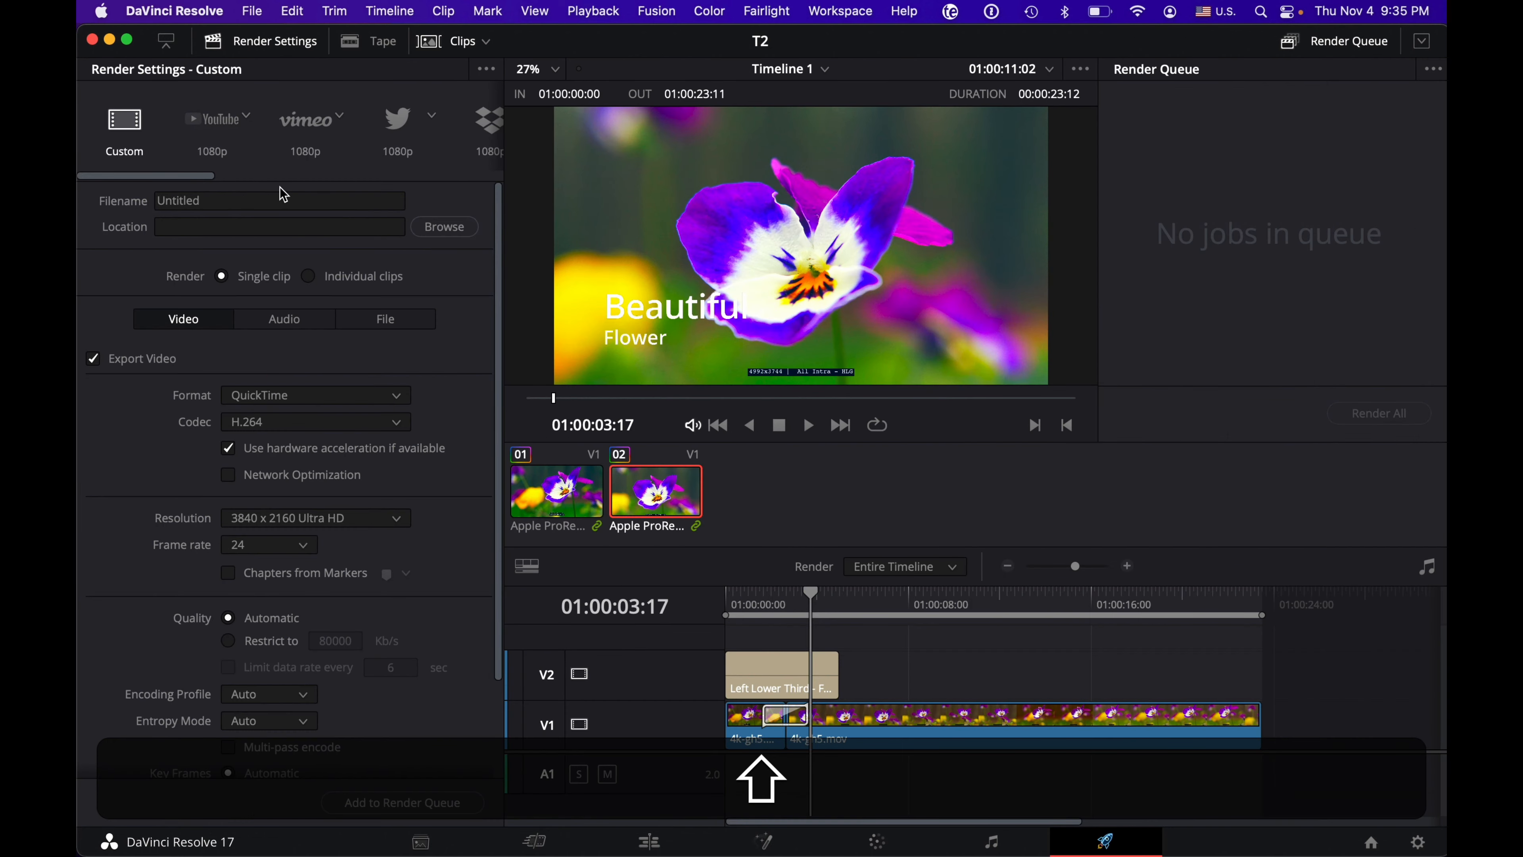
pyautogui.hscroll(10, 379, 139)
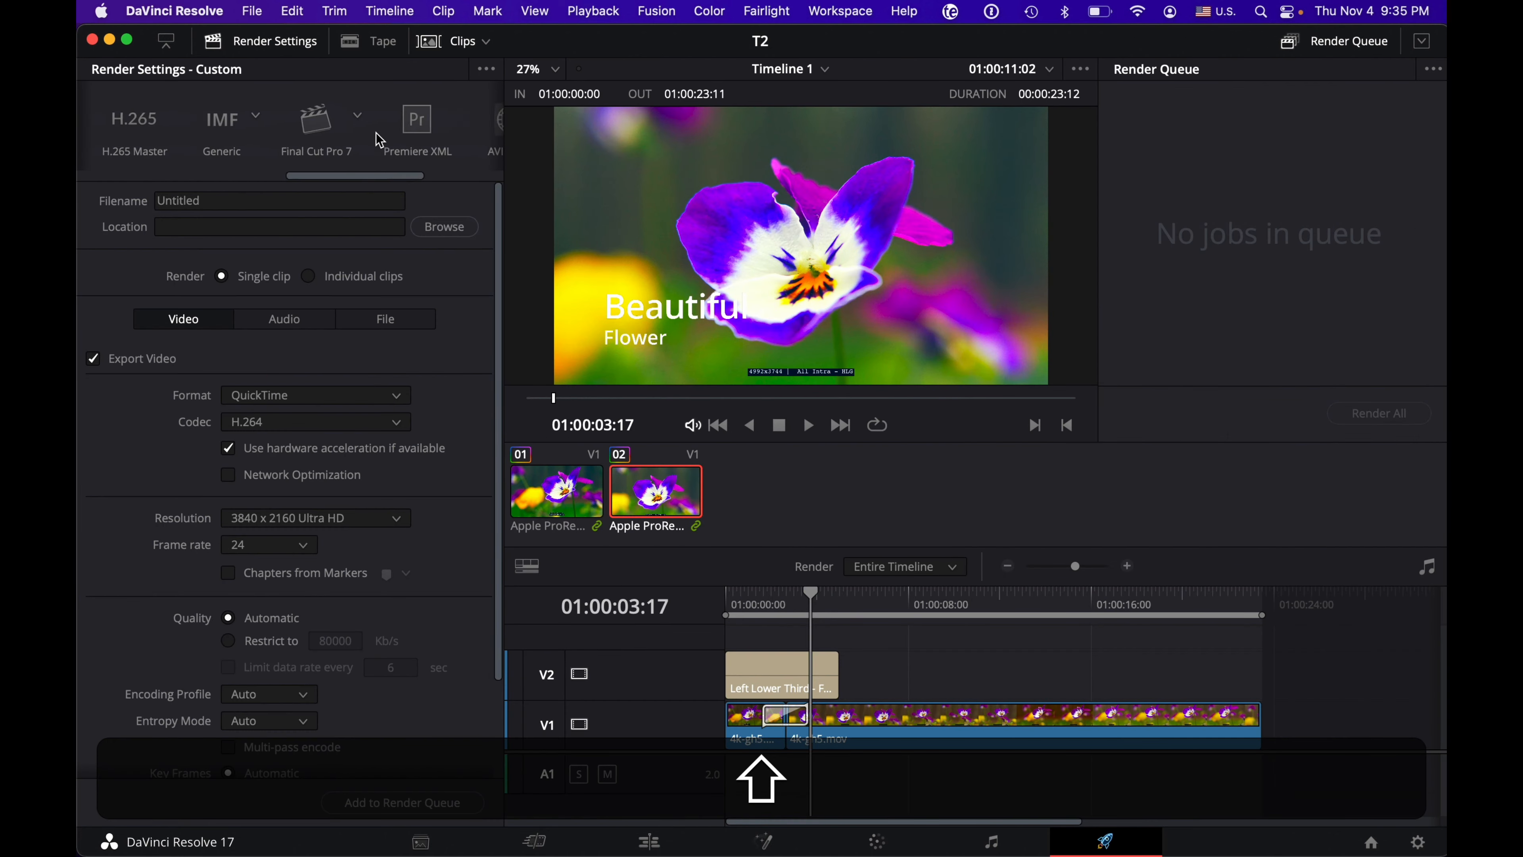
pyautogui.hscroll(5, 378, 139)
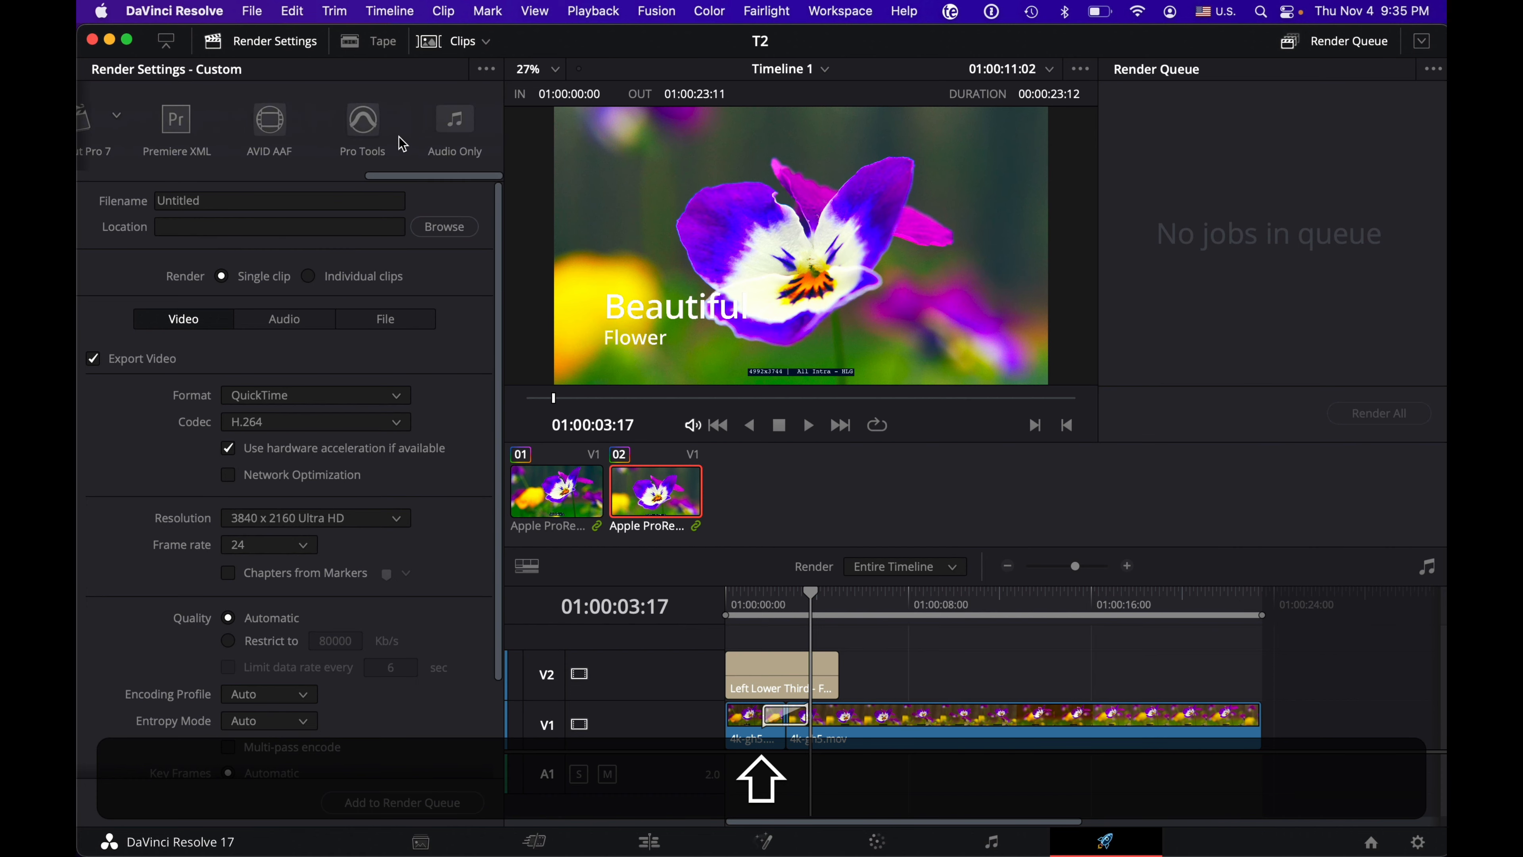
pyautogui.hscroll(-8, 396, 143)
pyautogui.hscroll(-5, 402, 143)
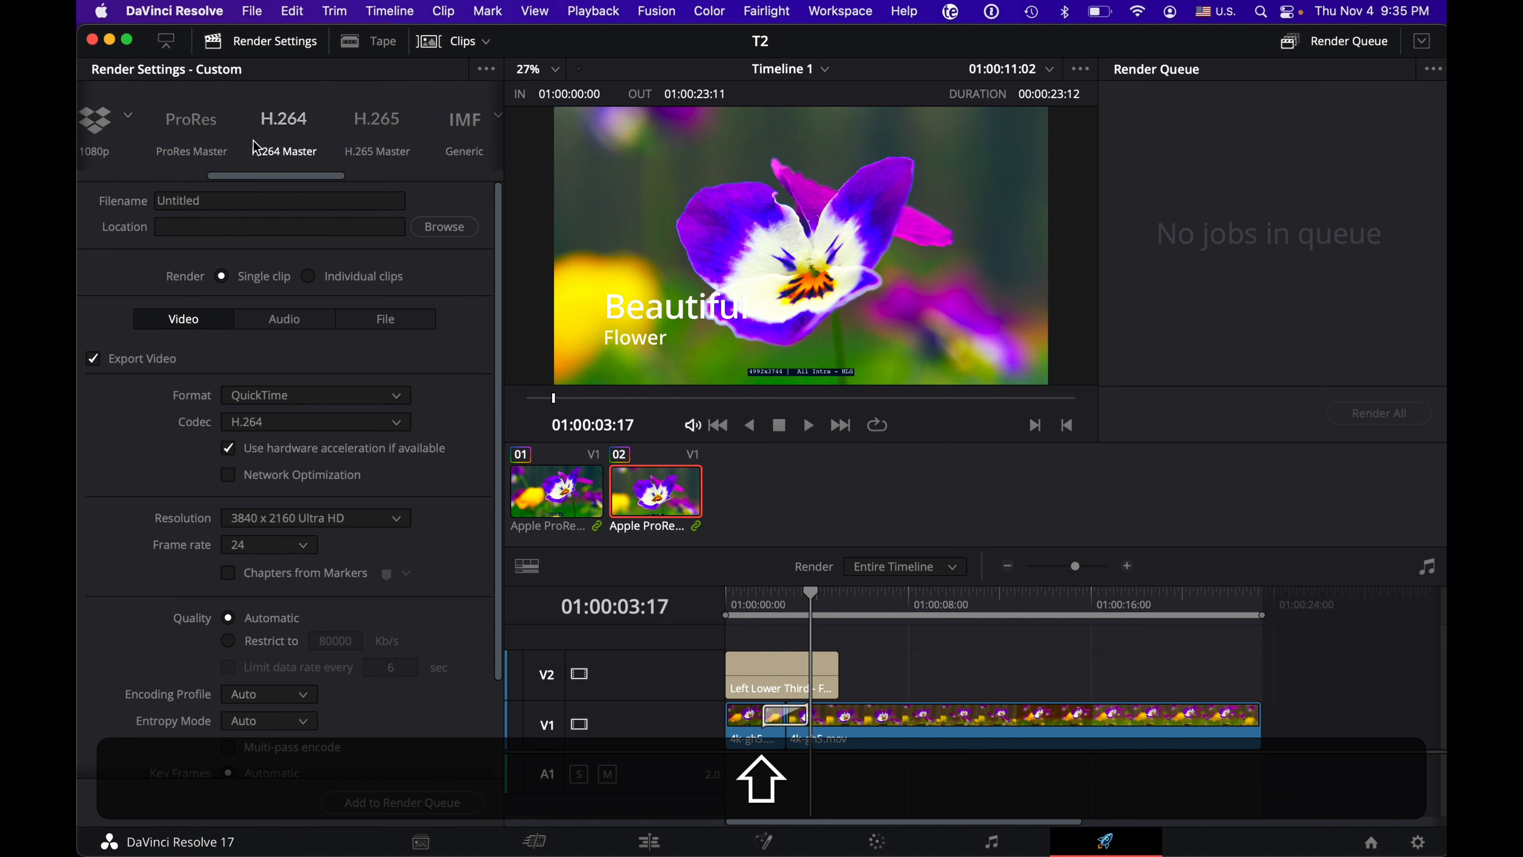
pyautogui.hscroll(-3, 258, 144)
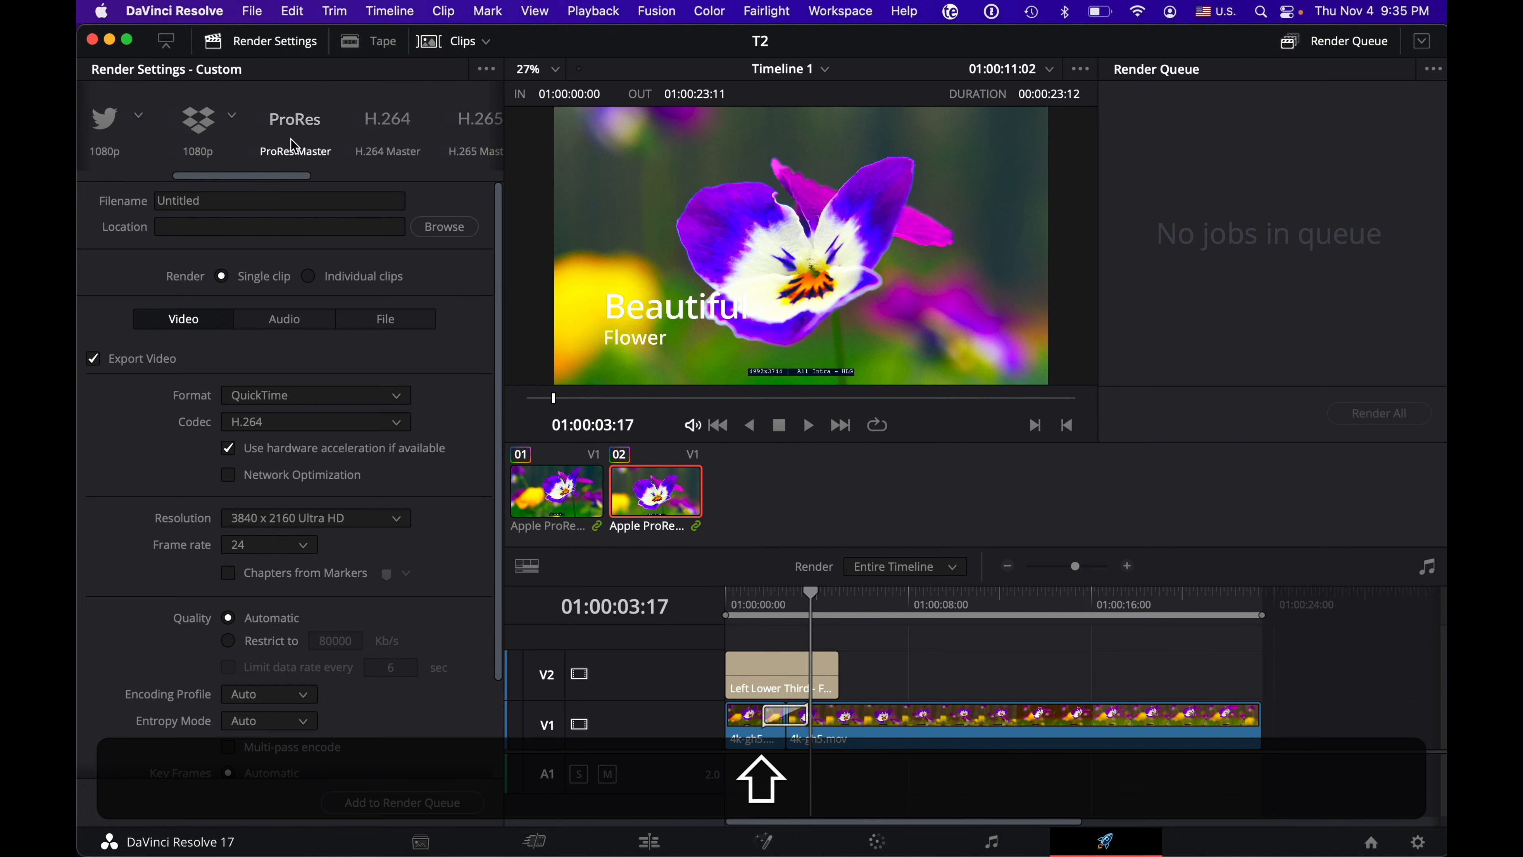
pyautogui.hscroll(-3, 315, 129)
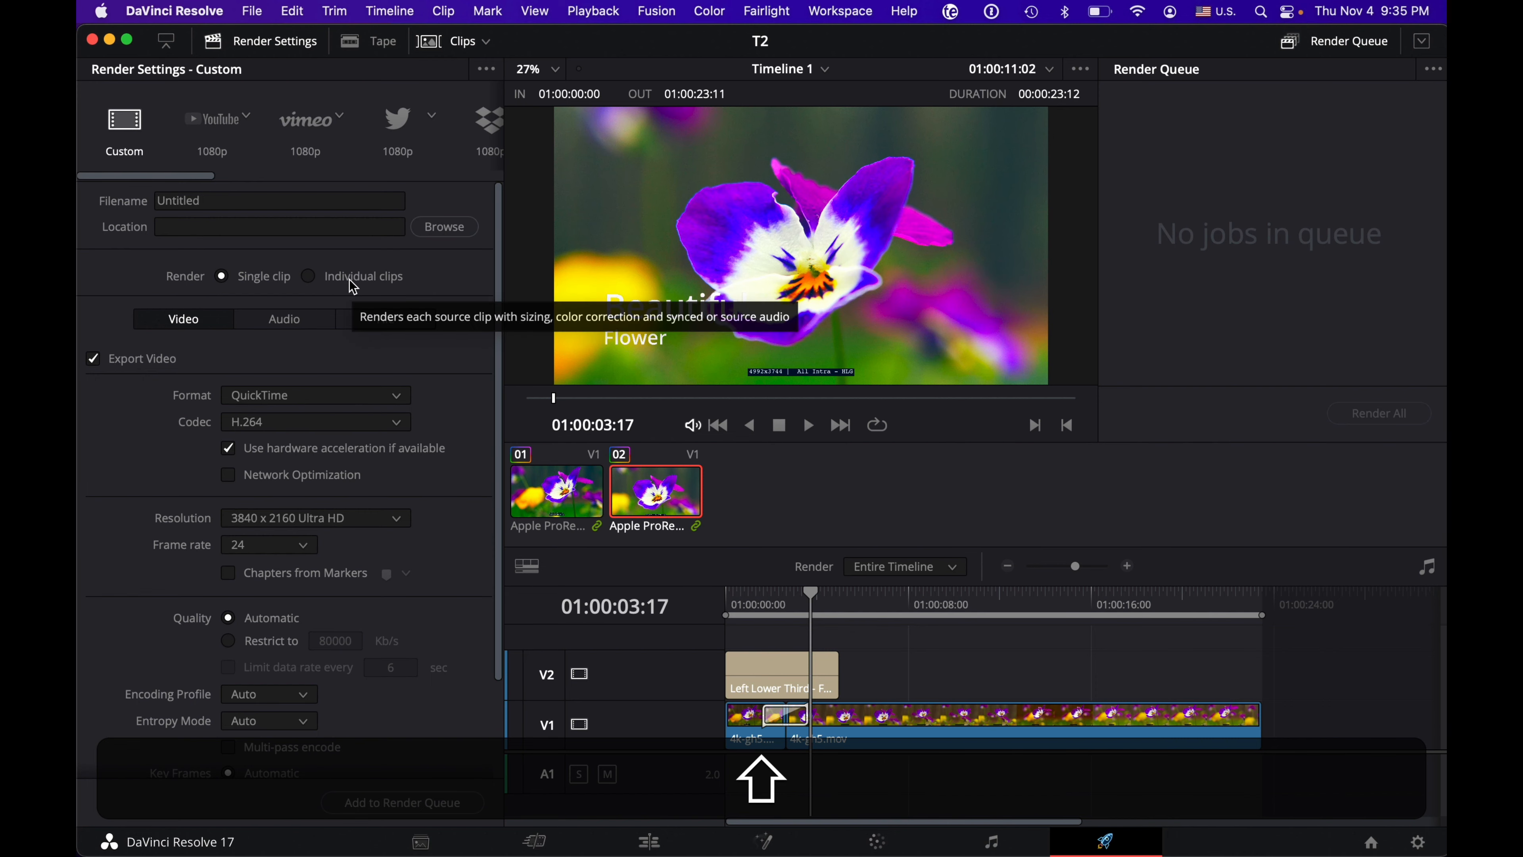
# Step: Examine the Video, Audio and File options of the Custom render settings
pyautogui.scroll(-2, 462, 287)
pyautogui.scroll(-1, 460, 287)
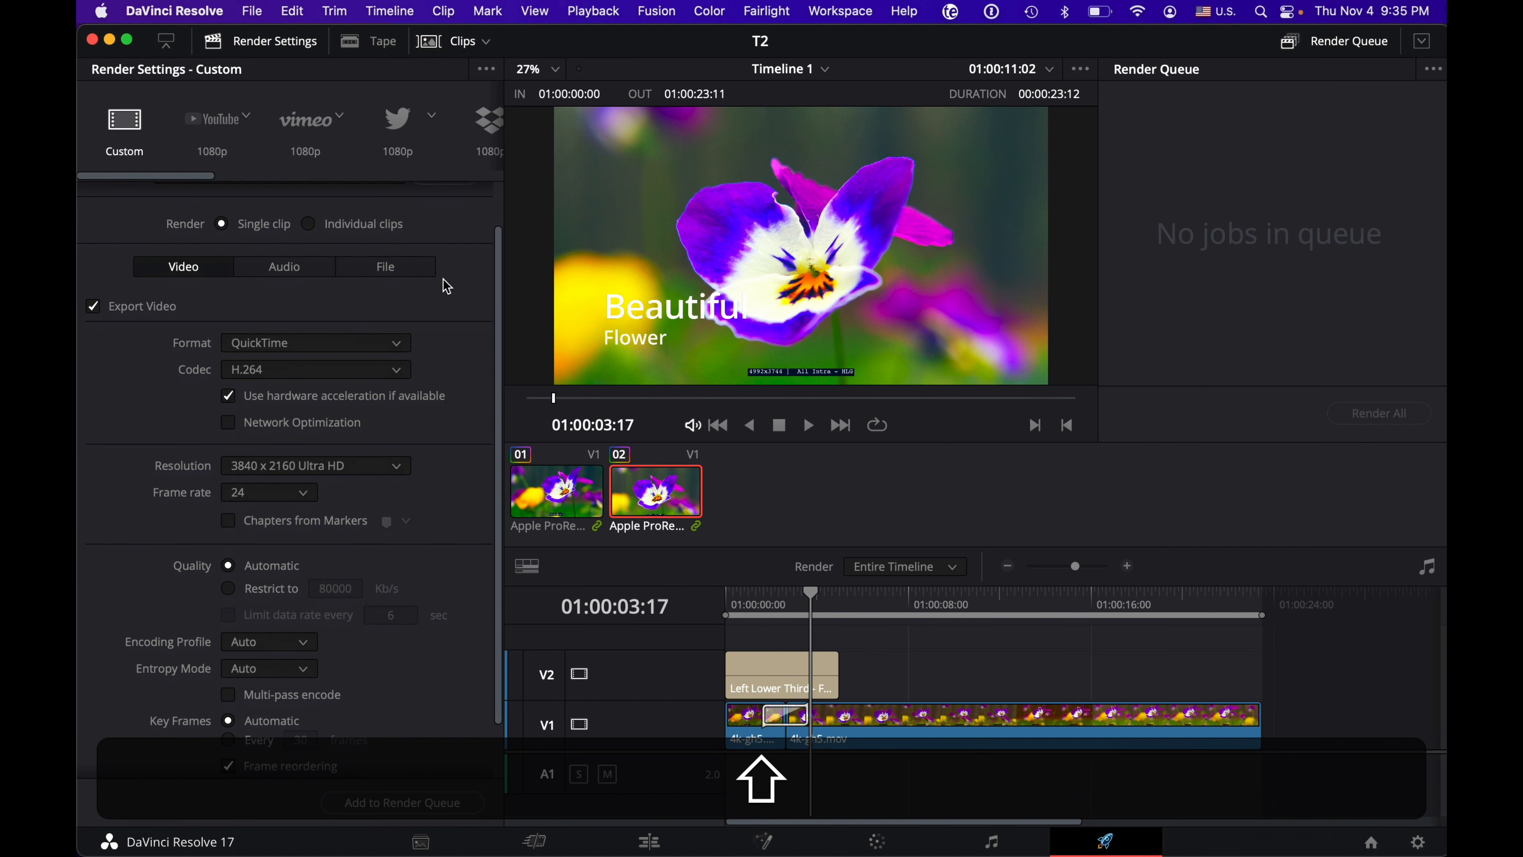
pyautogui.click(376, 264)
pyautogui.click(289, 319)
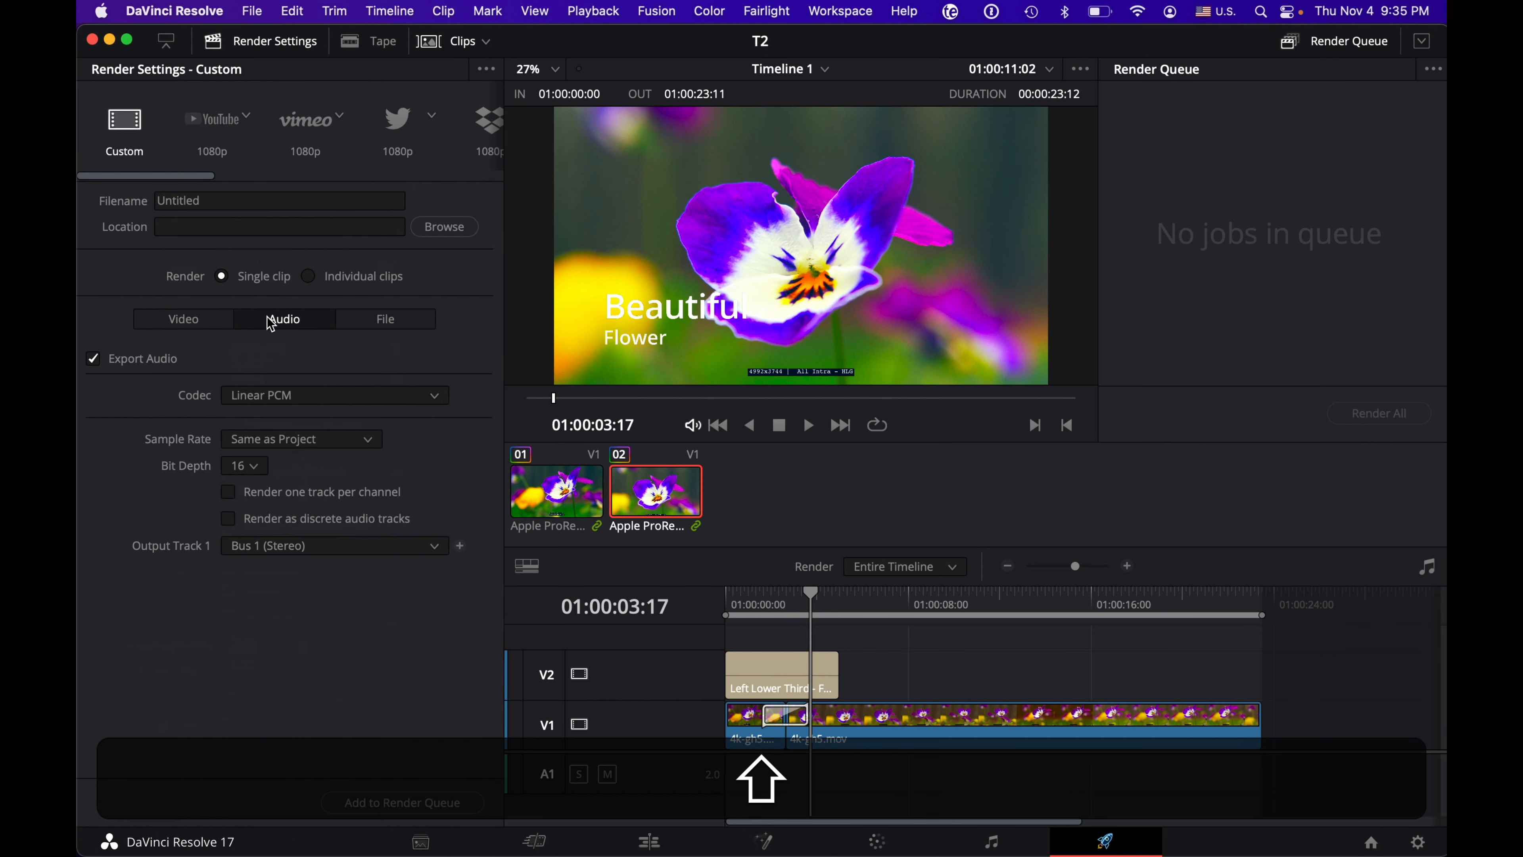
pyautogui.click(208, 323)
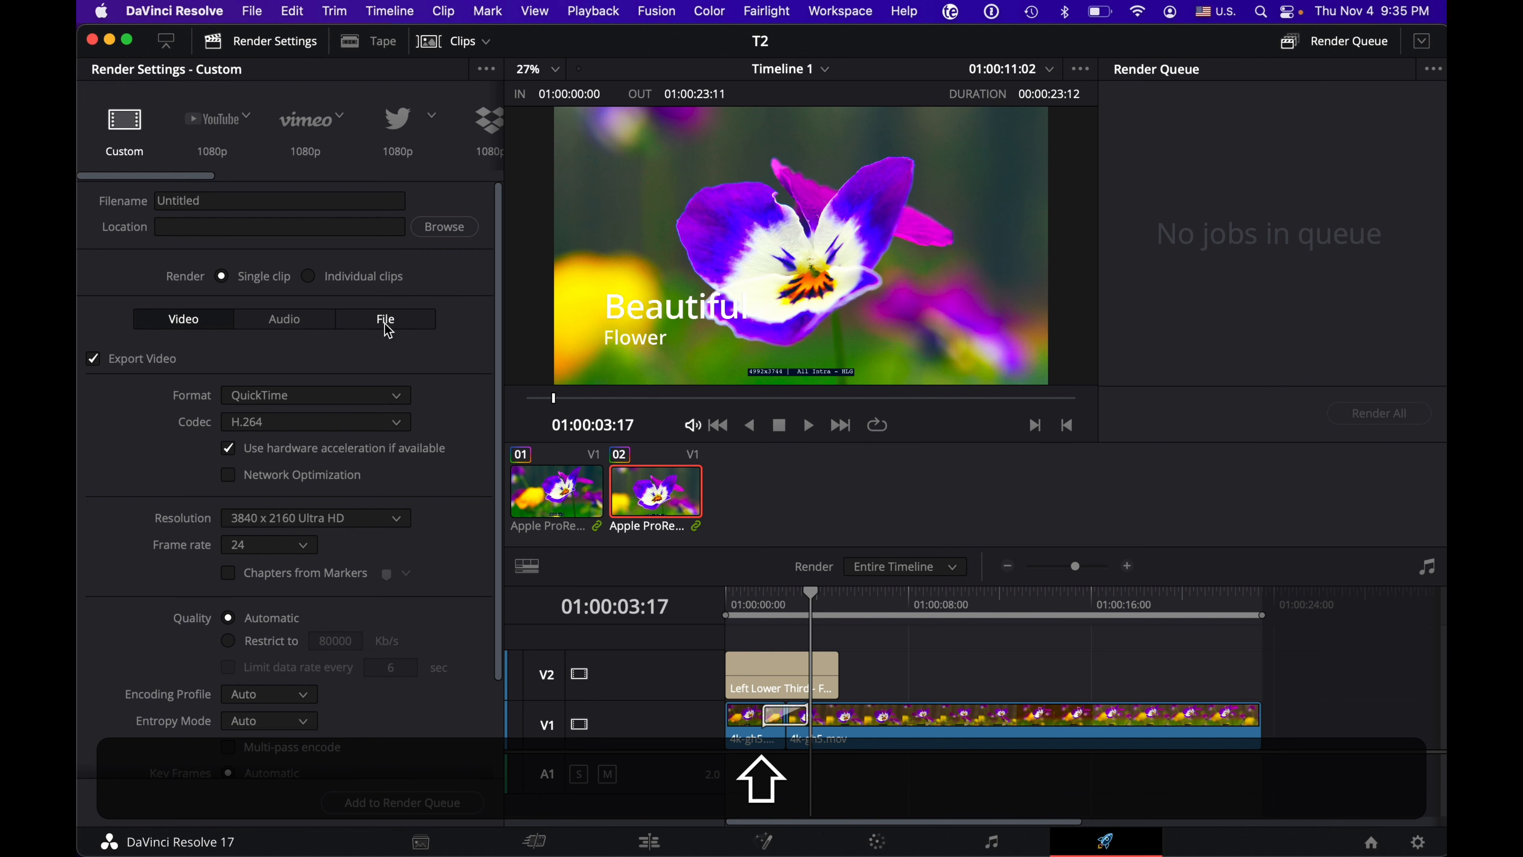
pyautogui.click(387, 327)
pyautogui.click(333, 327)
pyautogui.click(219, 324)
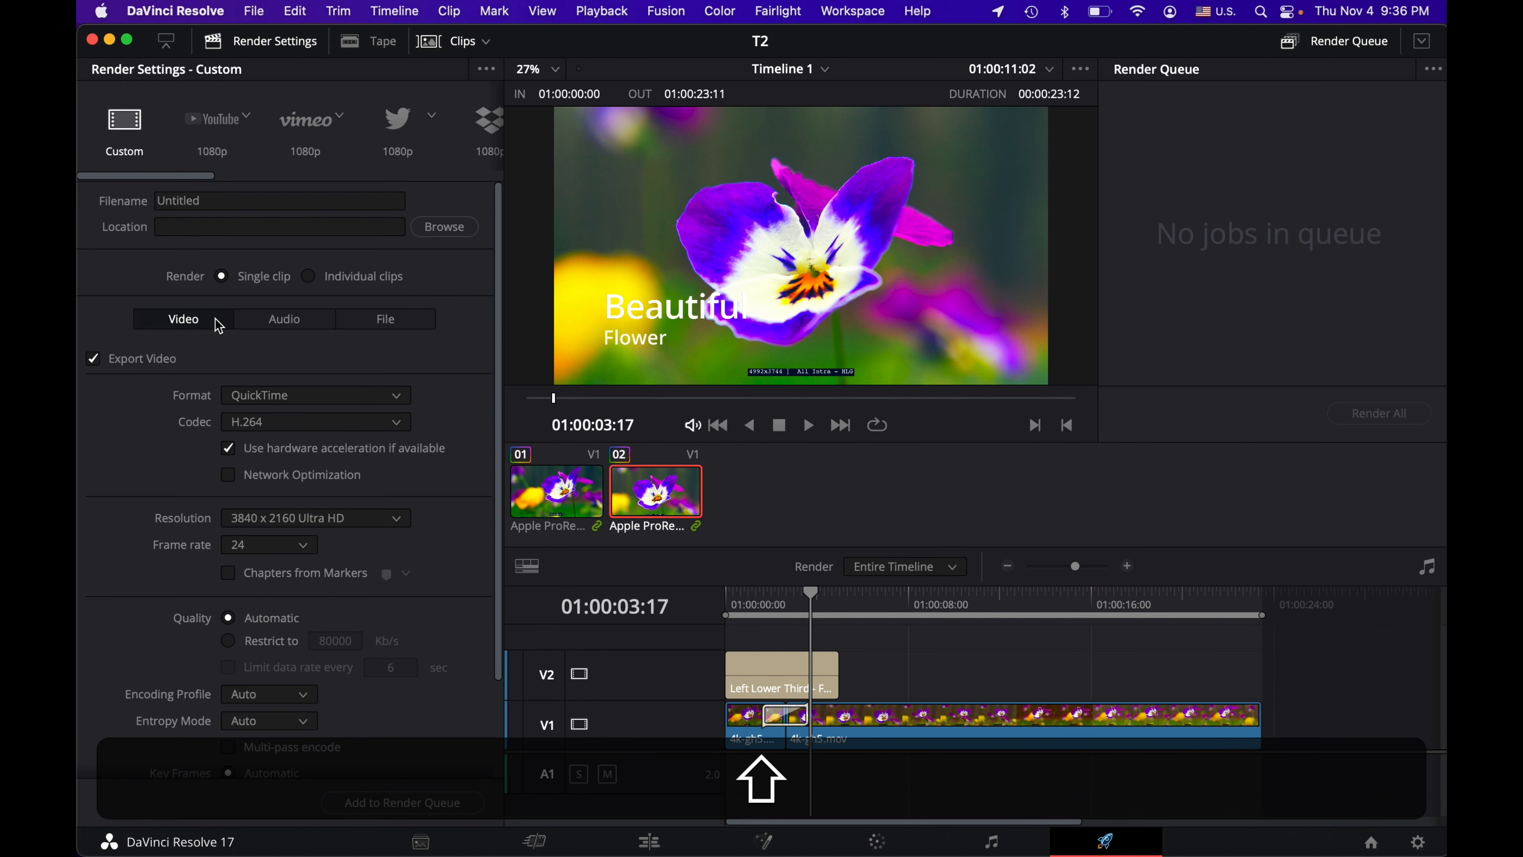
pyautogui.click(416, 324)
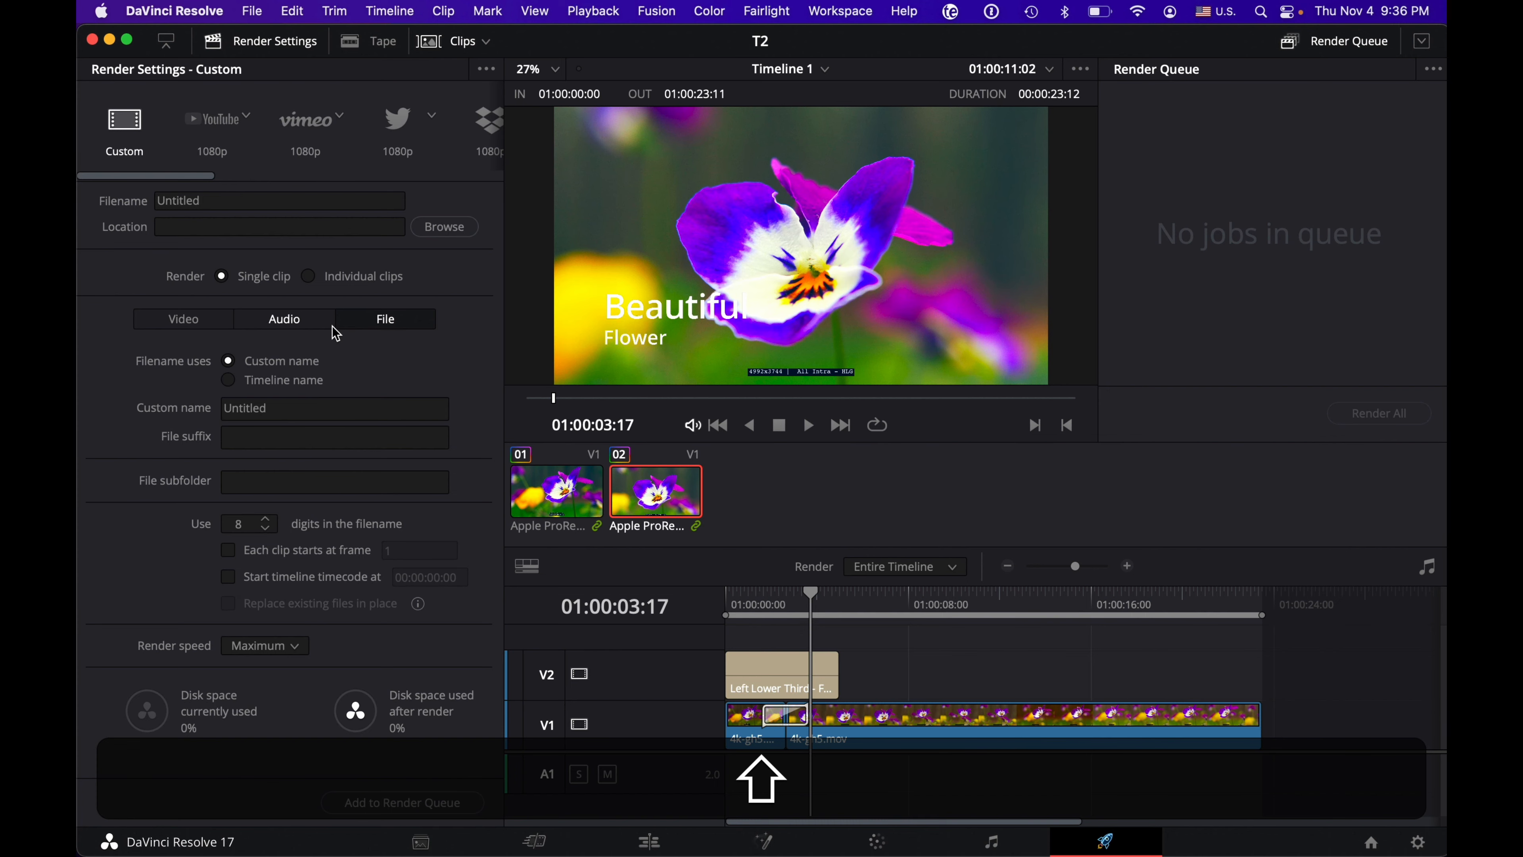
pyautogui.click(311, 327)
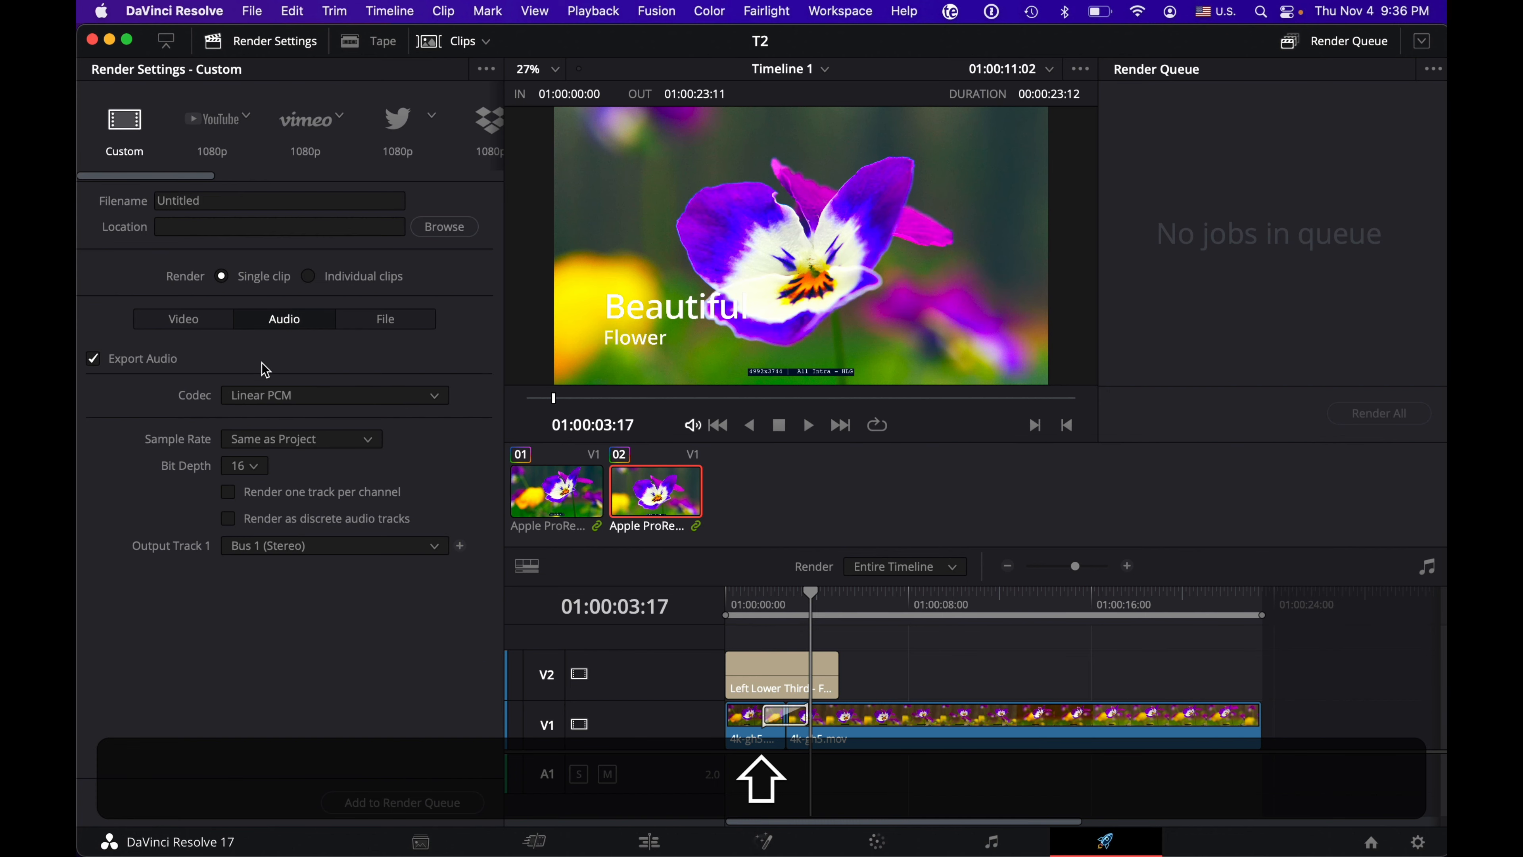
# Step: Try restricting the video export quality to 80000 Kb/s and set it back to Automatic
pyautogui.click(216, 325)
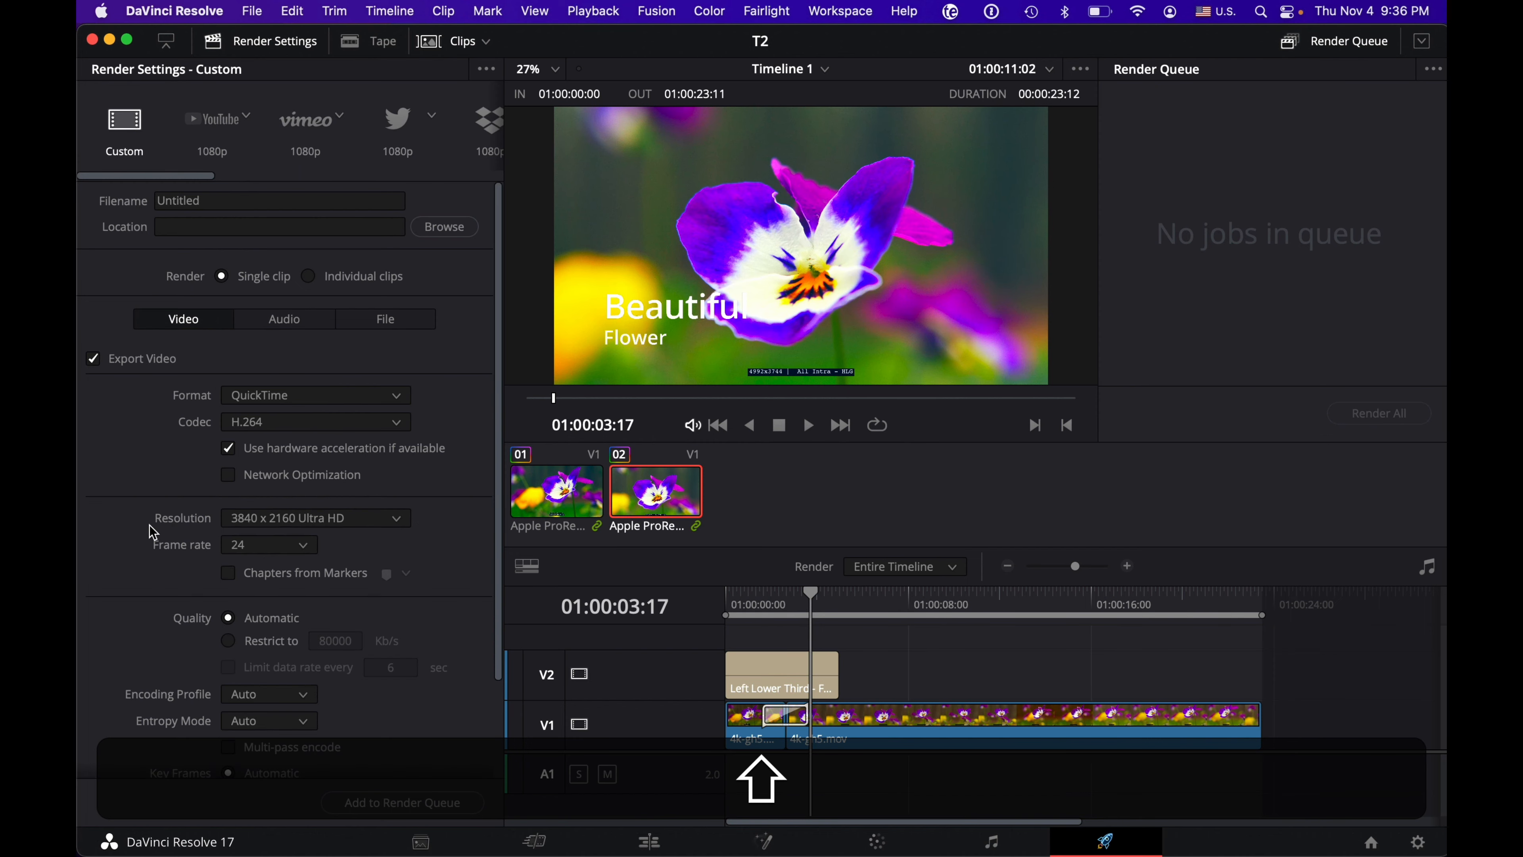
pyautogui.scroll(-5, 153, 531)
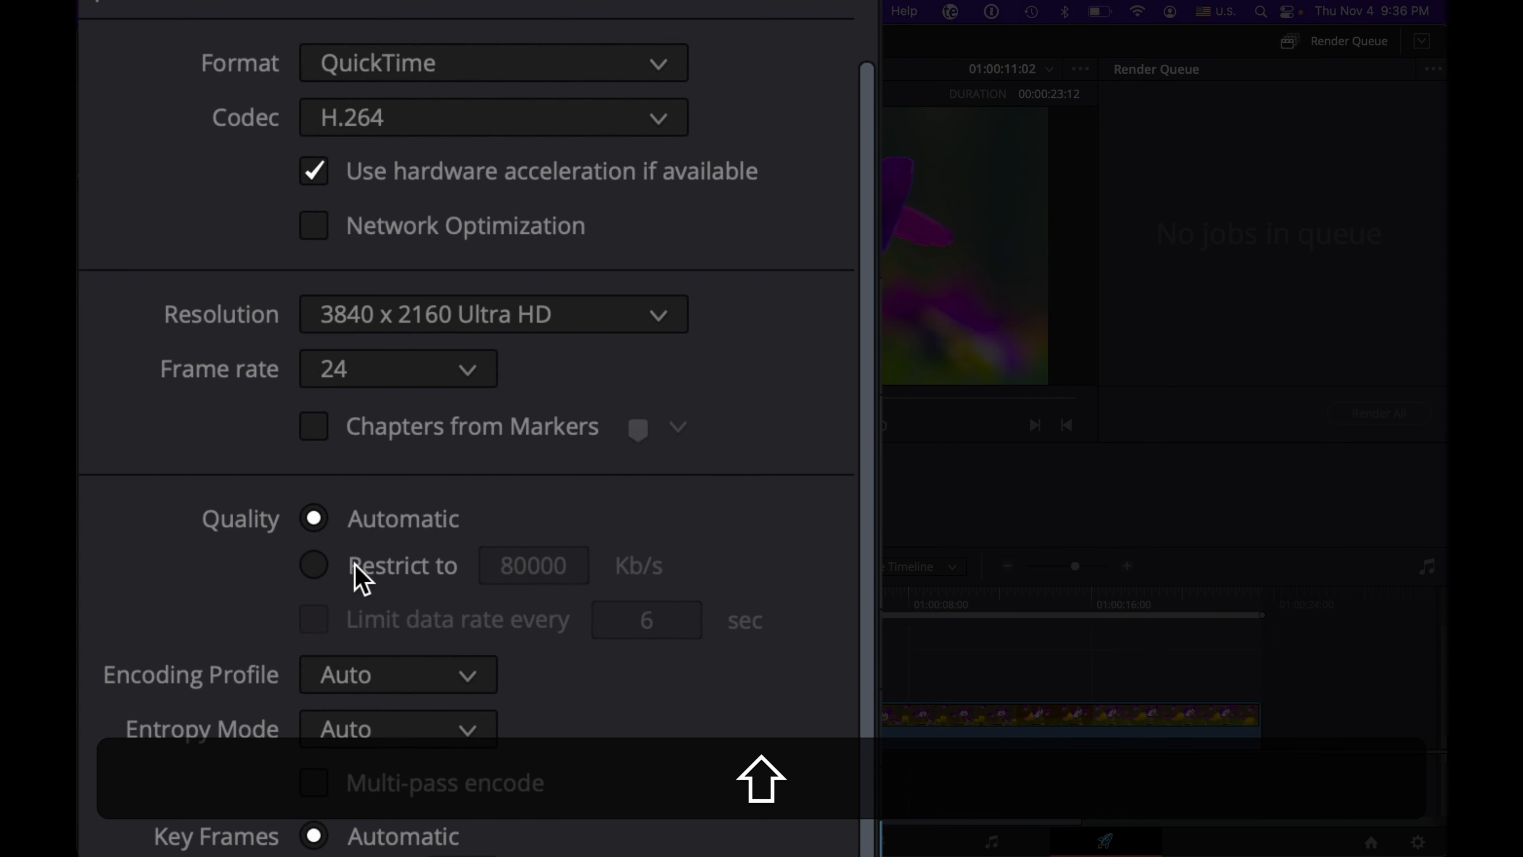
pyautogui.click(337, 571)
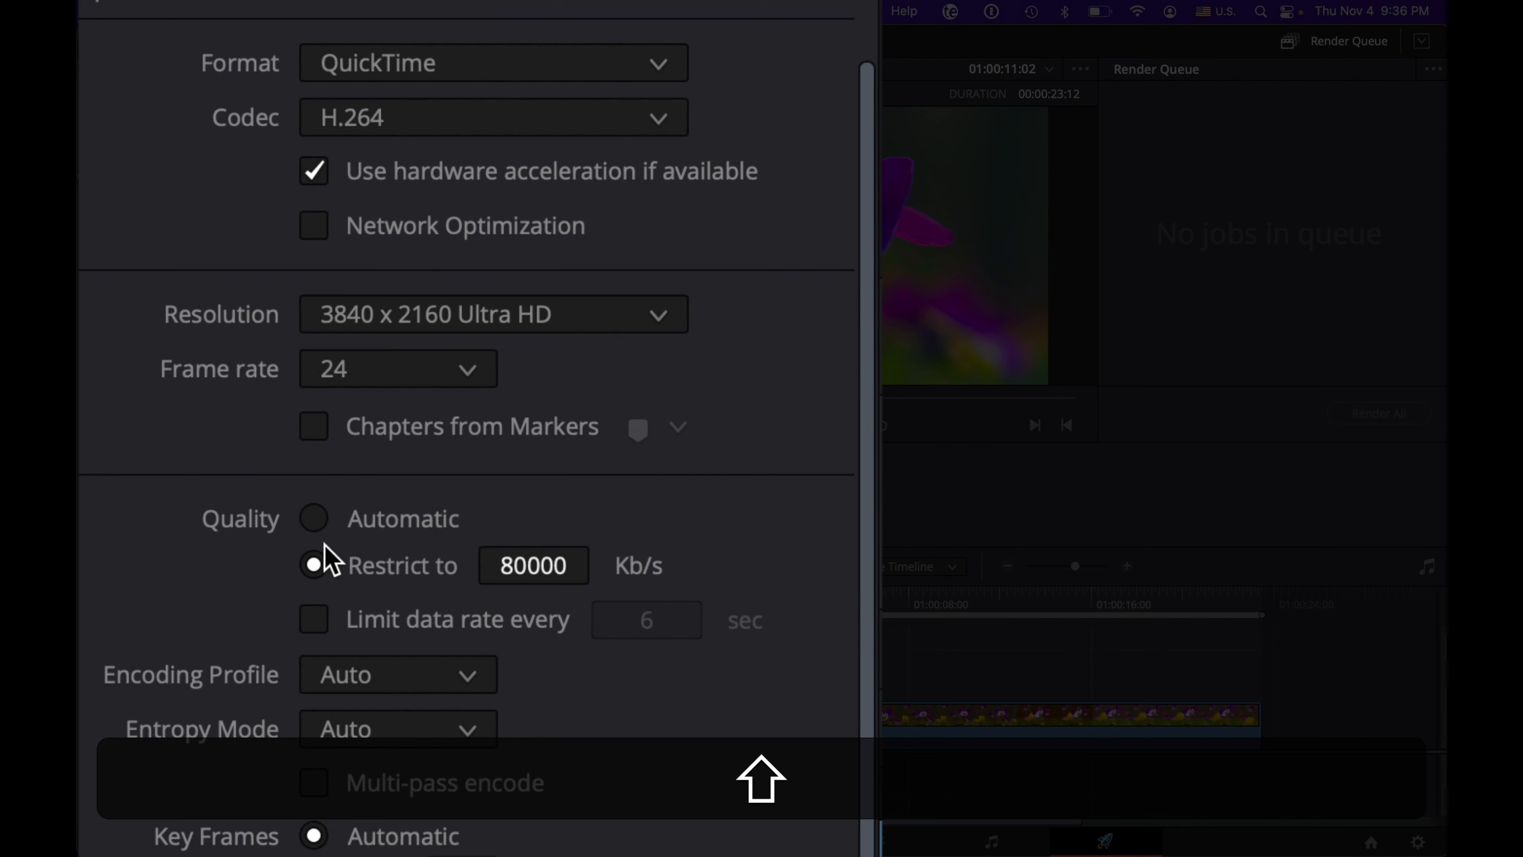
pyautogui.click(314, 519)
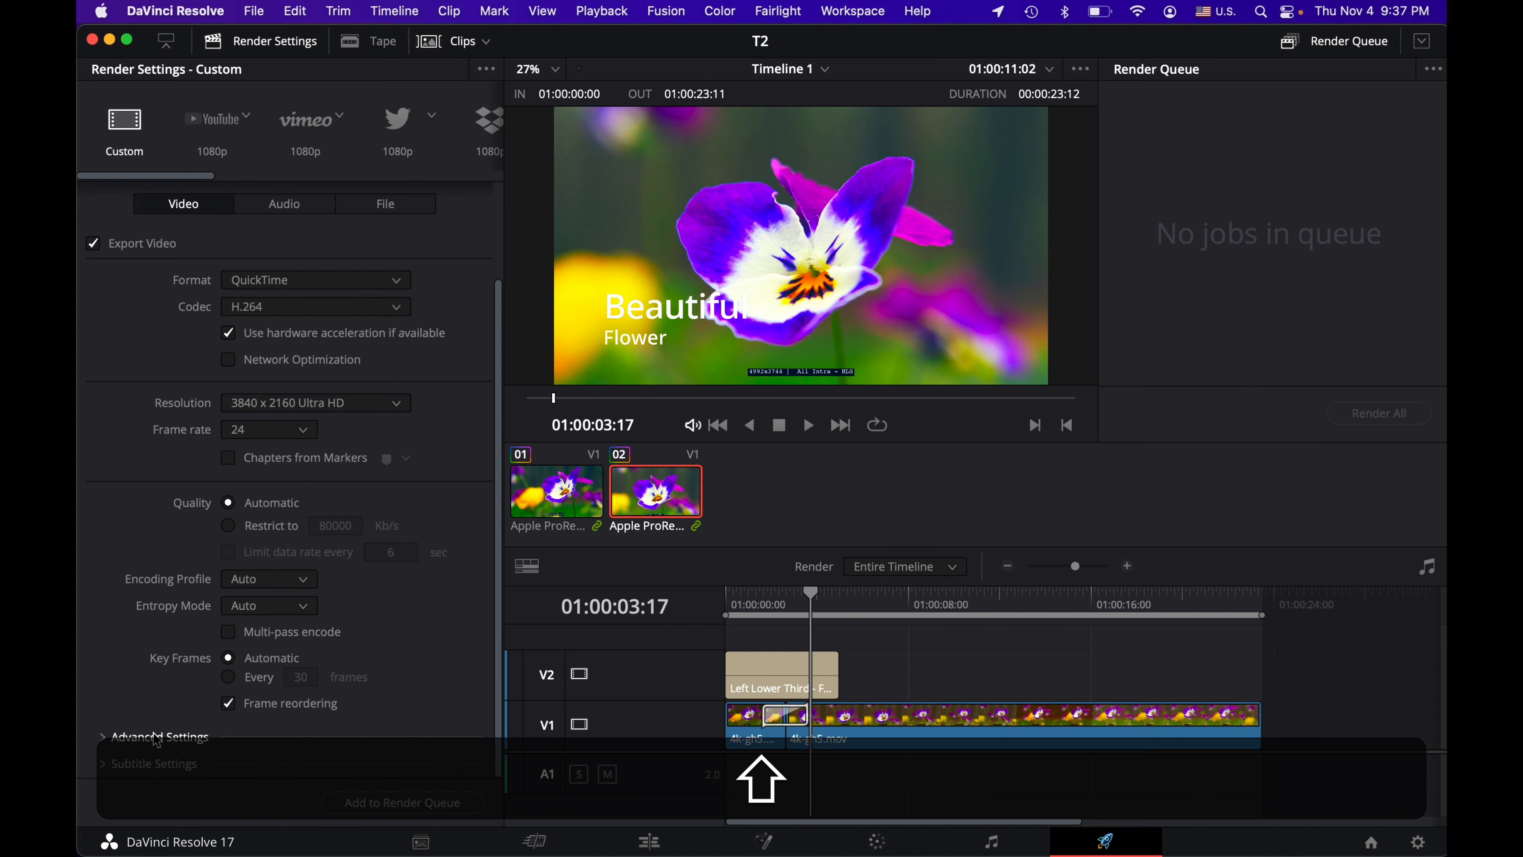
# Step: Examine the Advanced Settings of the Custom video export, including pixel aspect ratio, data levels and colour tags
pyautogui.scroll(-3, 169, 623)
pyautogui.scroll(-5, 170, 624)
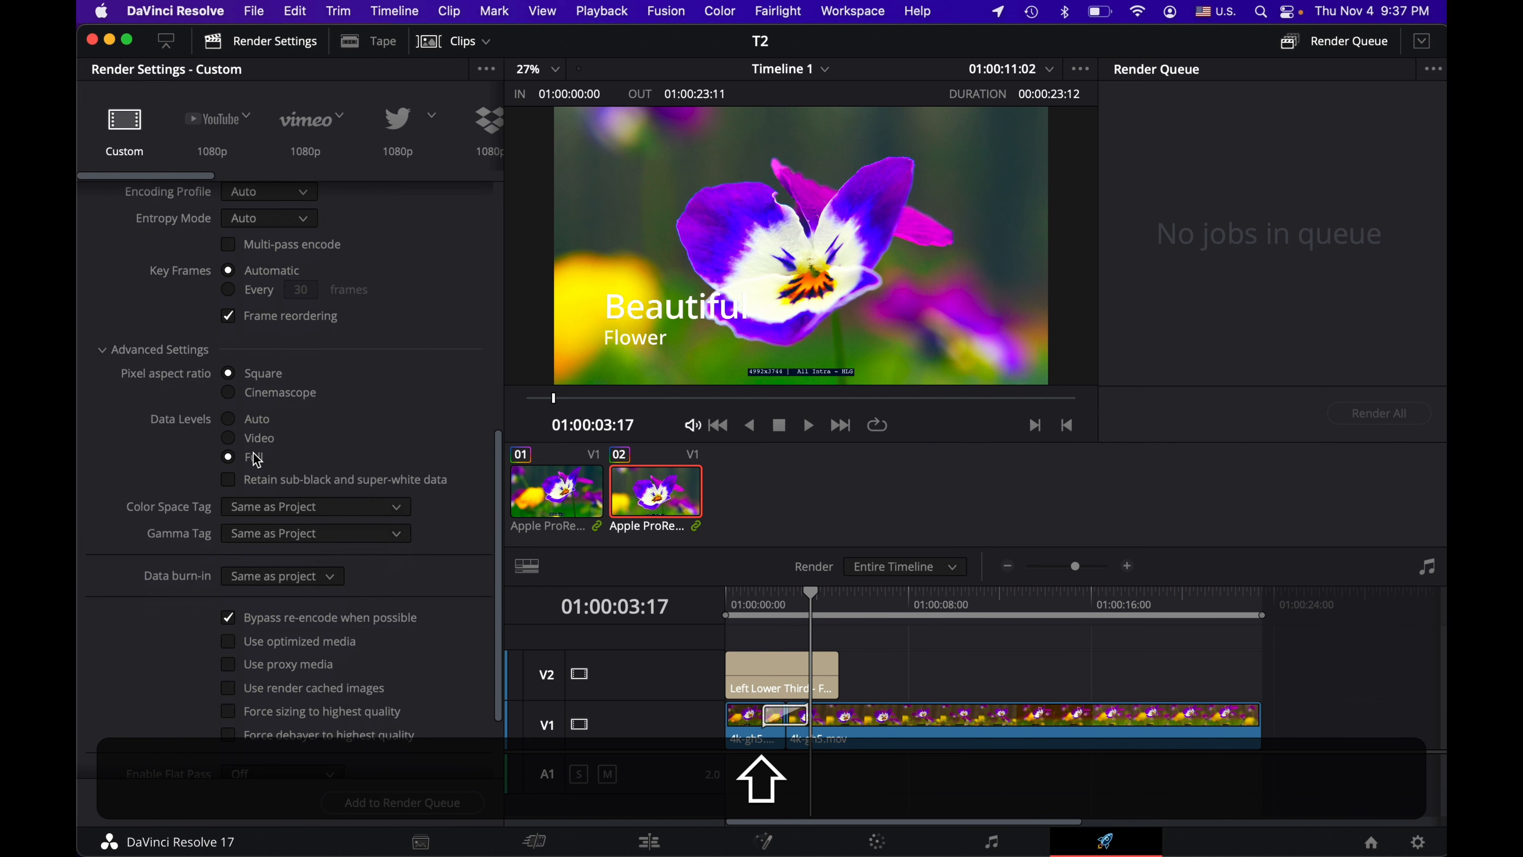
pyautogui.click(153, 350)
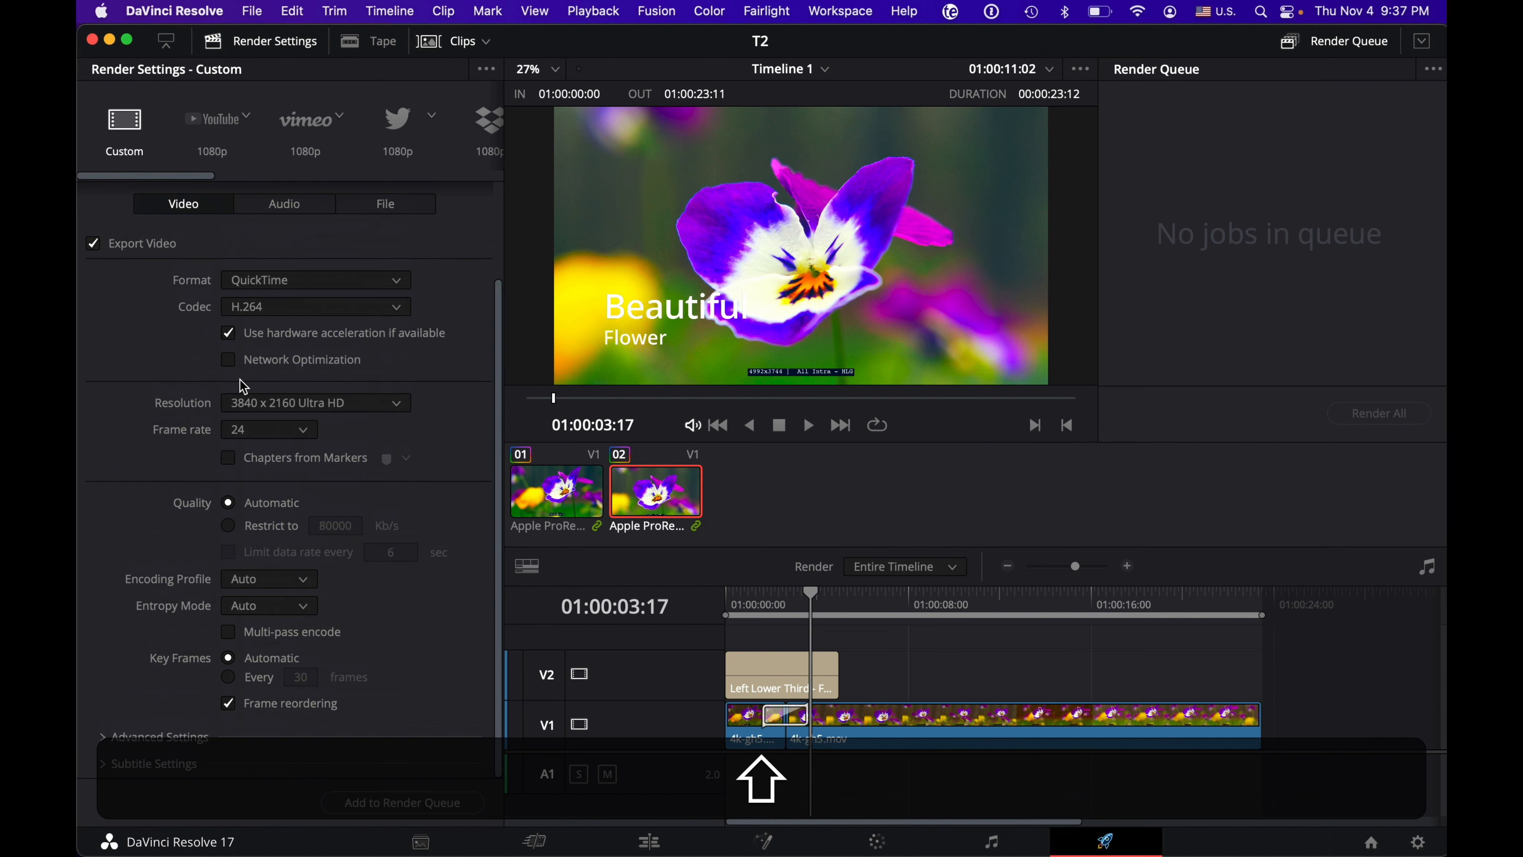
pyautogui.scroll(5, 323, 393)
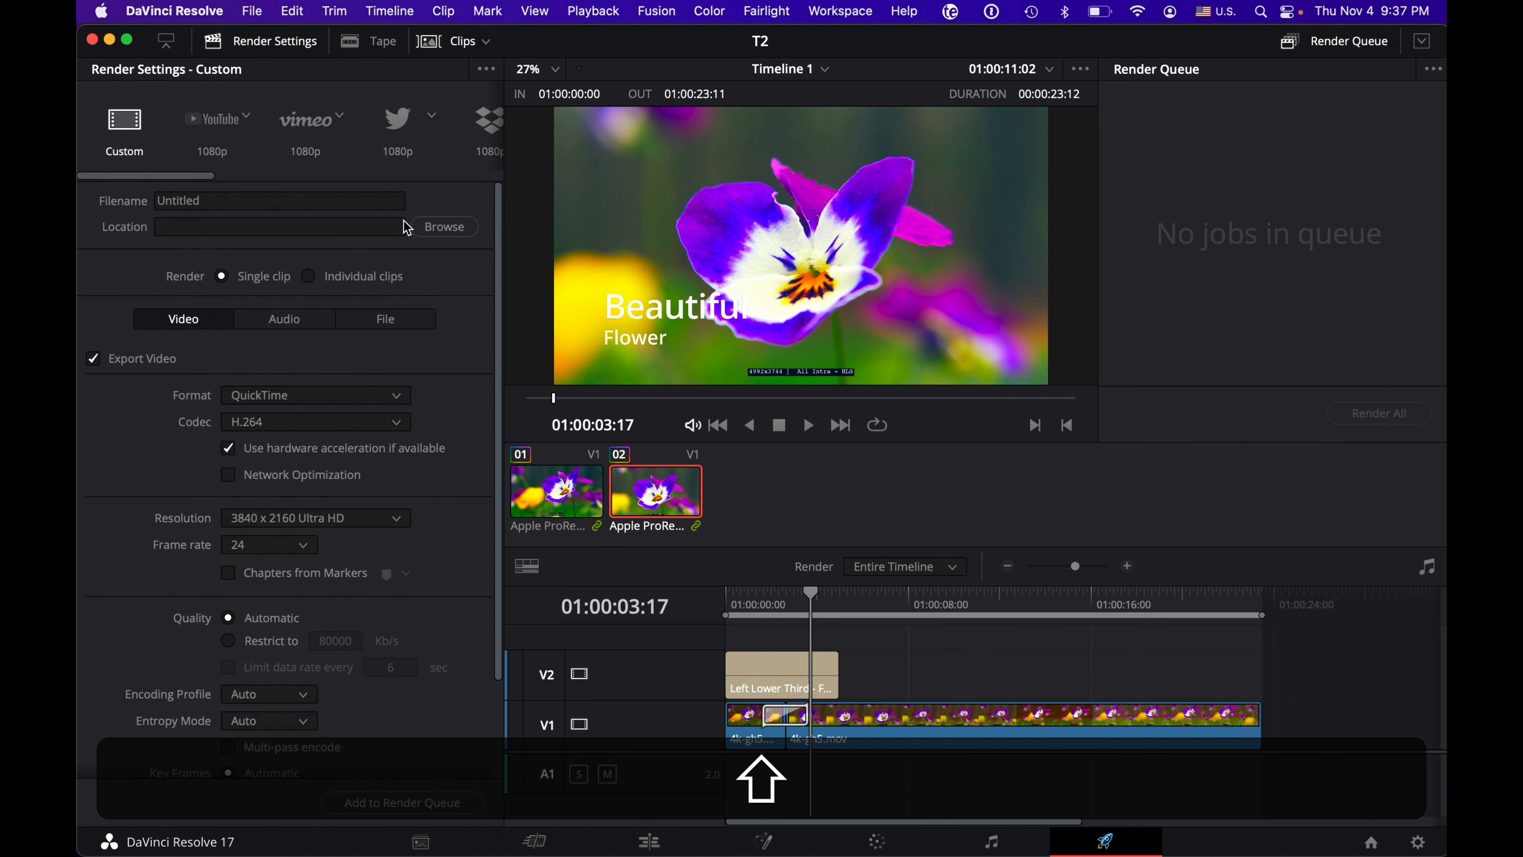
# Step: Add Timeline 1 to the render queue with Untitled.mov in the 0.media folder as its destination
pyautogui.click(375, 803)
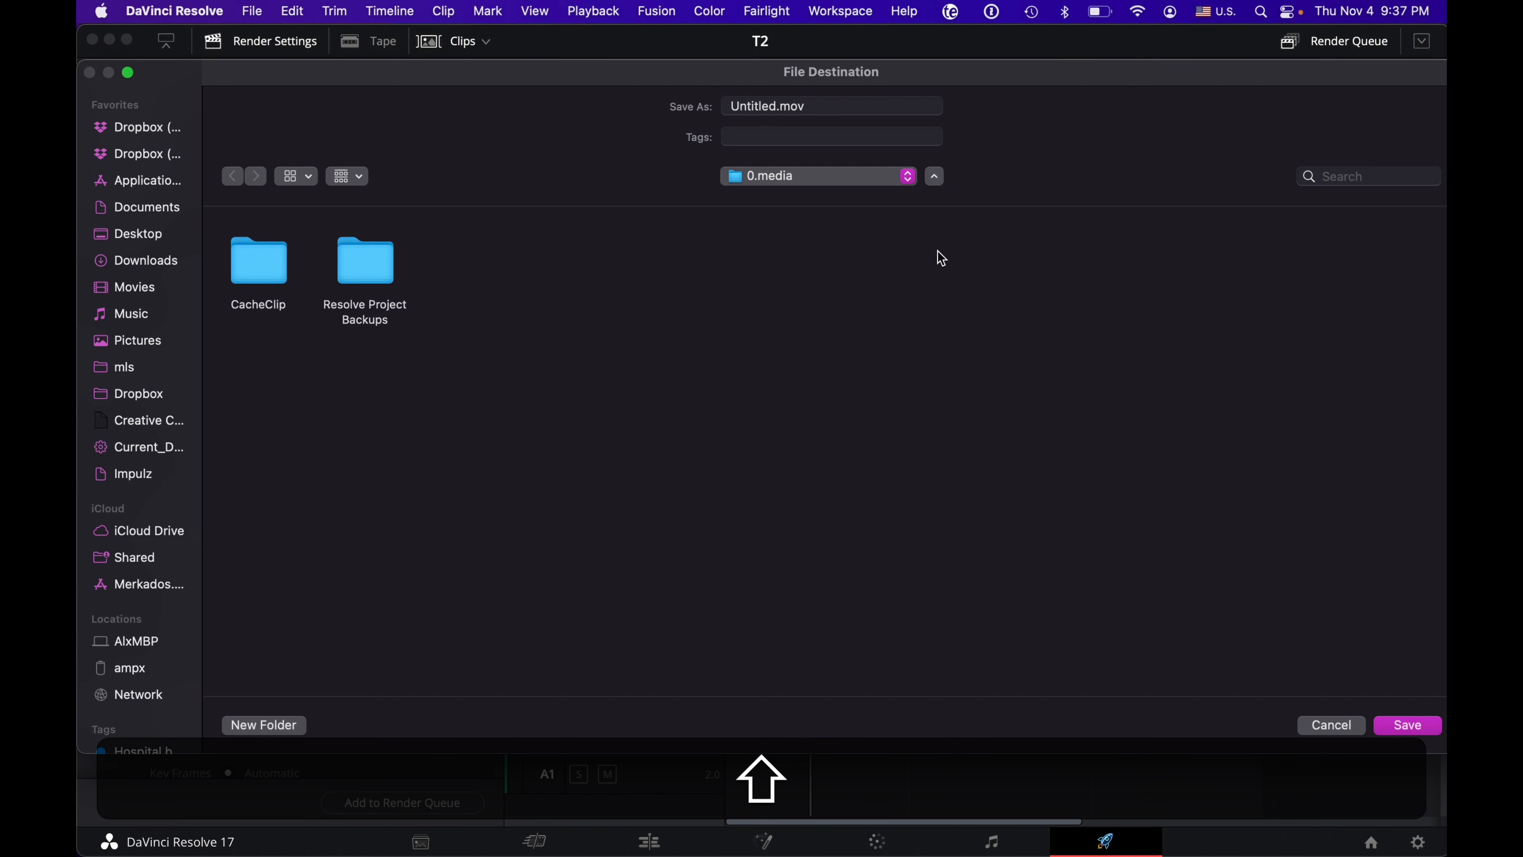
pyautogui.click(1405, 731)
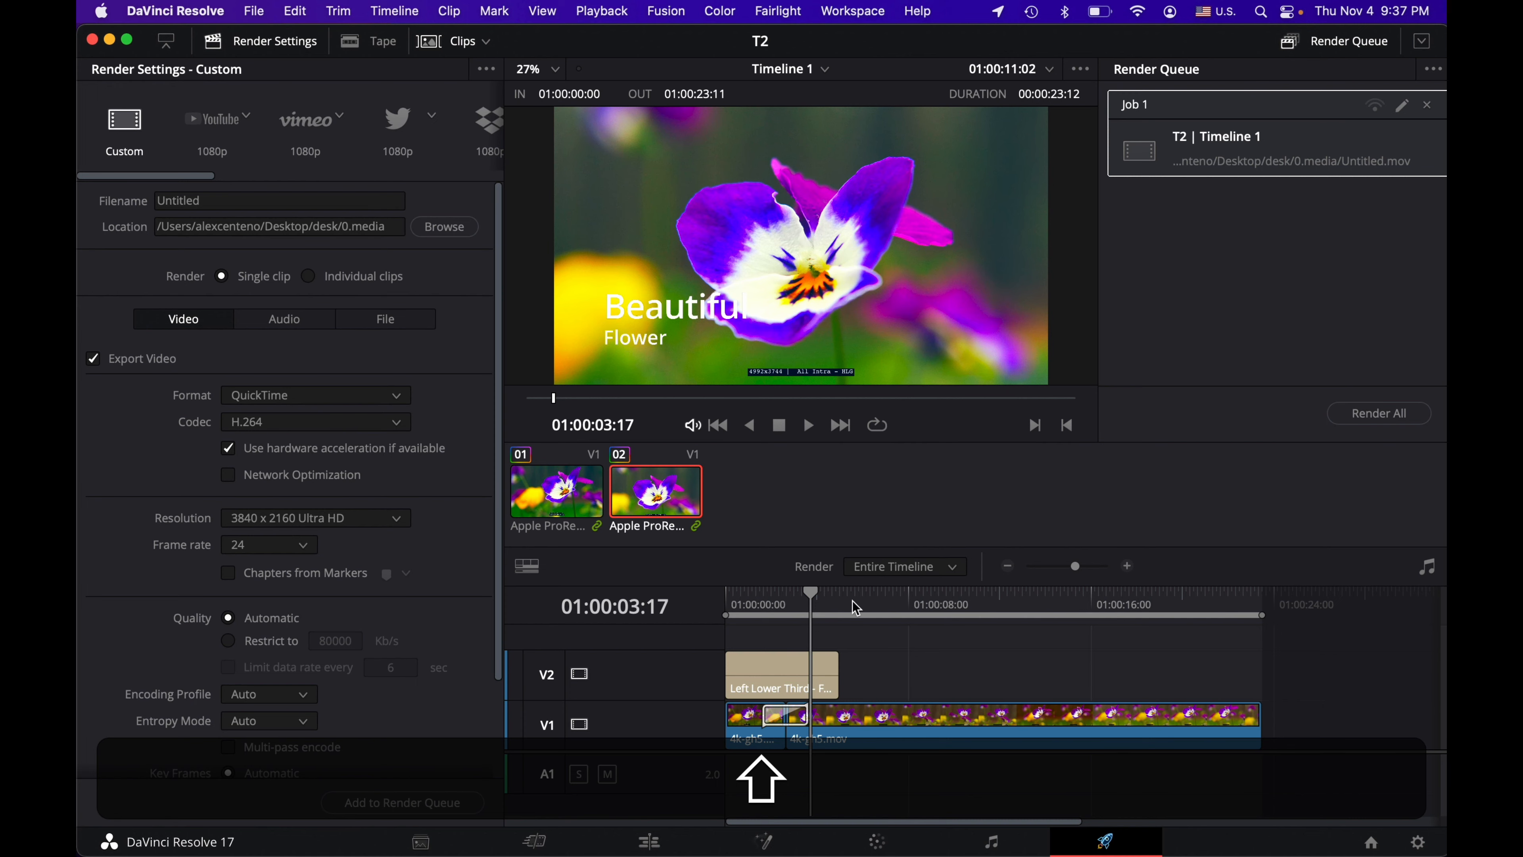
# Step: Try shortening the render range to start at about 01:00:06:16, and restore it to the entire timeline
pyautogui.moveTo(721, 611); pyautogui.dragTo(874, 613)
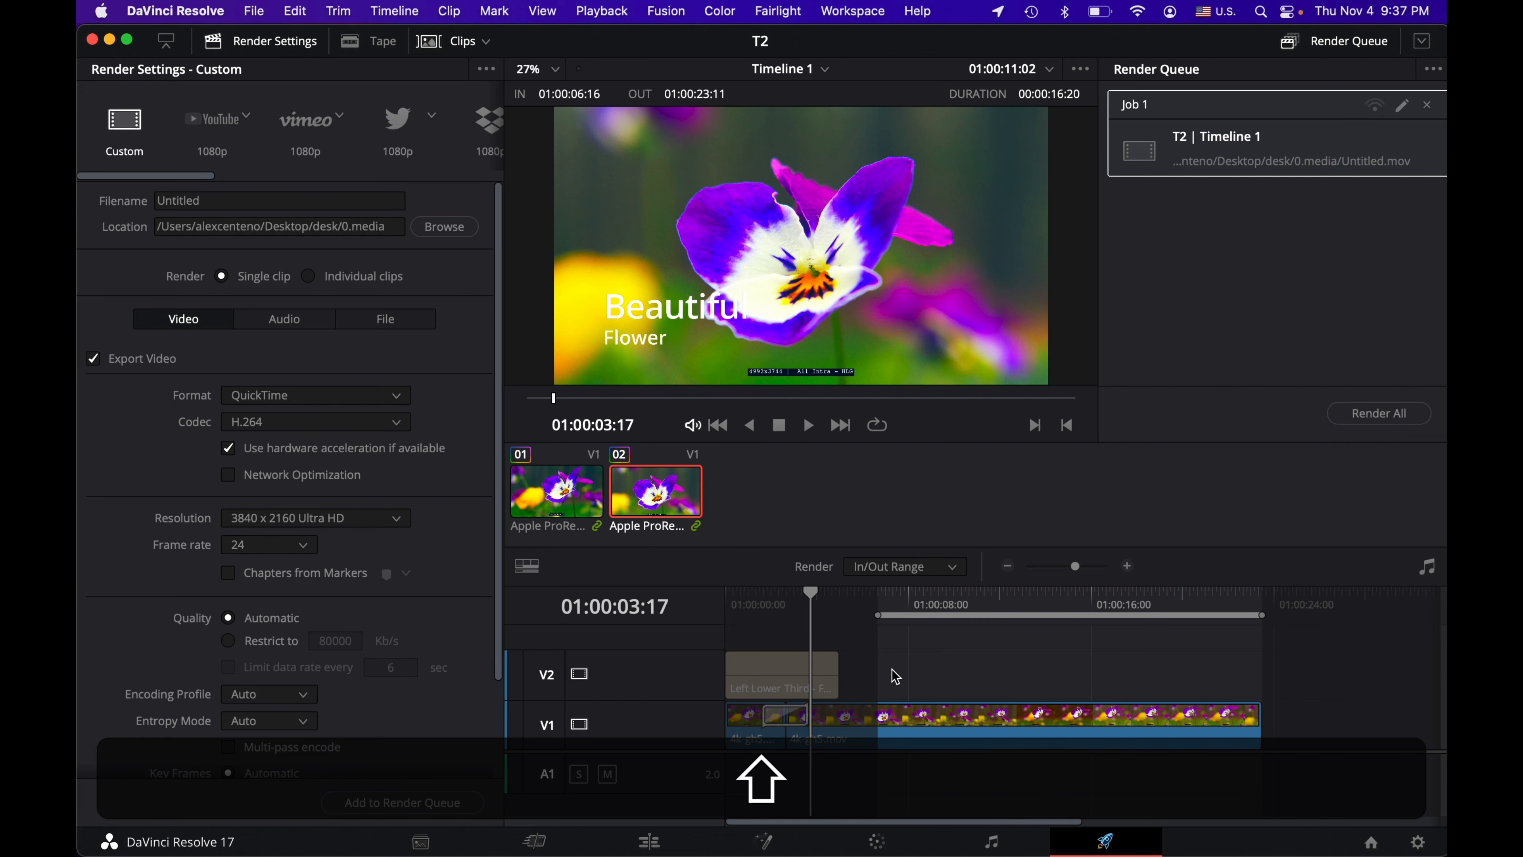
pyautogui.moveTo(876, 617); pyautogui.dragTo(703, 620)
pyautogui.click(810, 595)
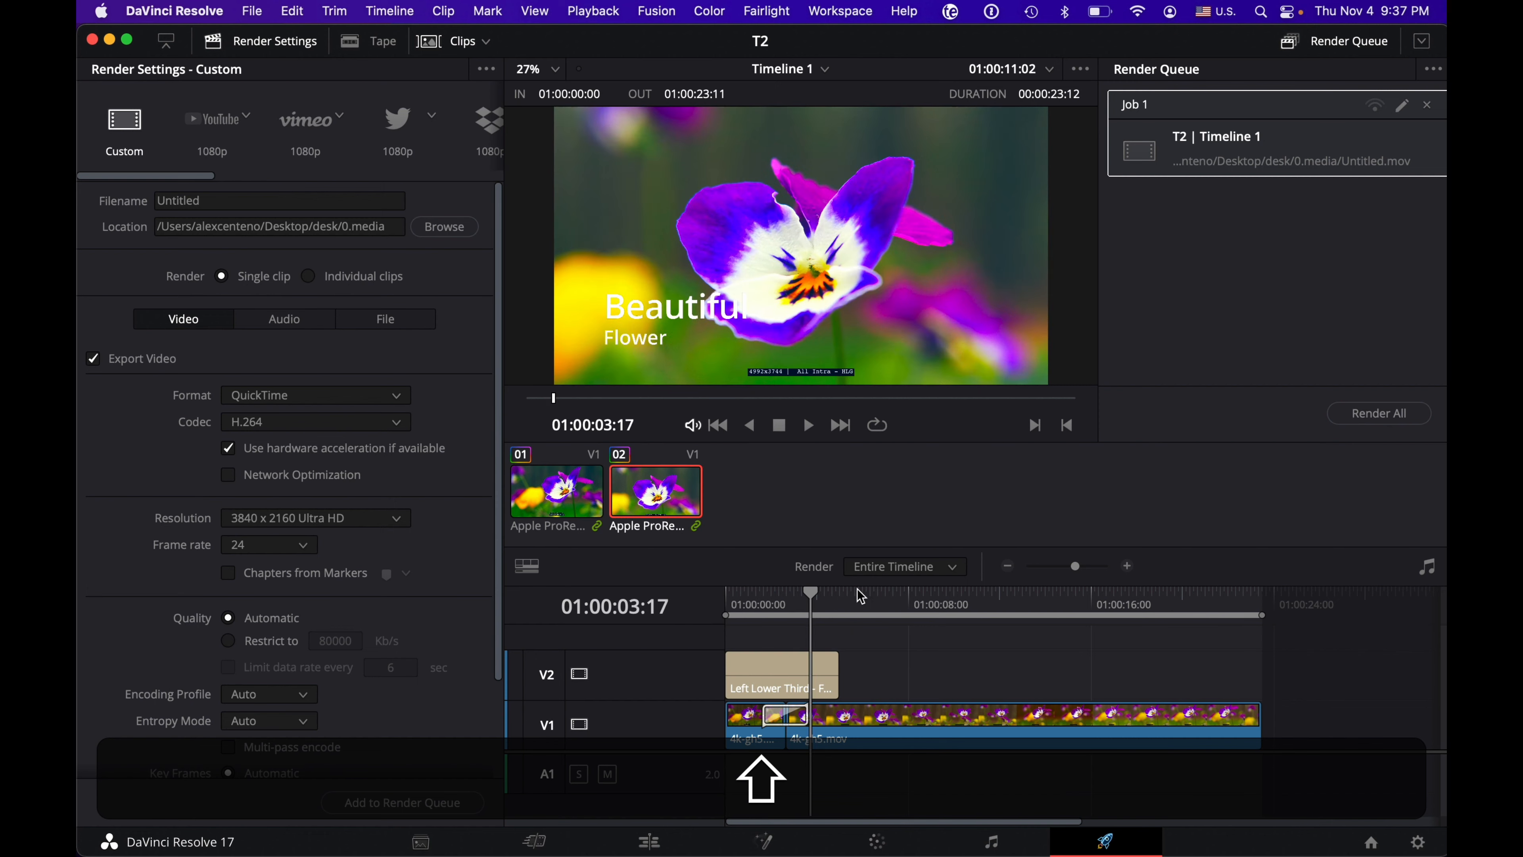
pyautogui.rightClick(871, 605)
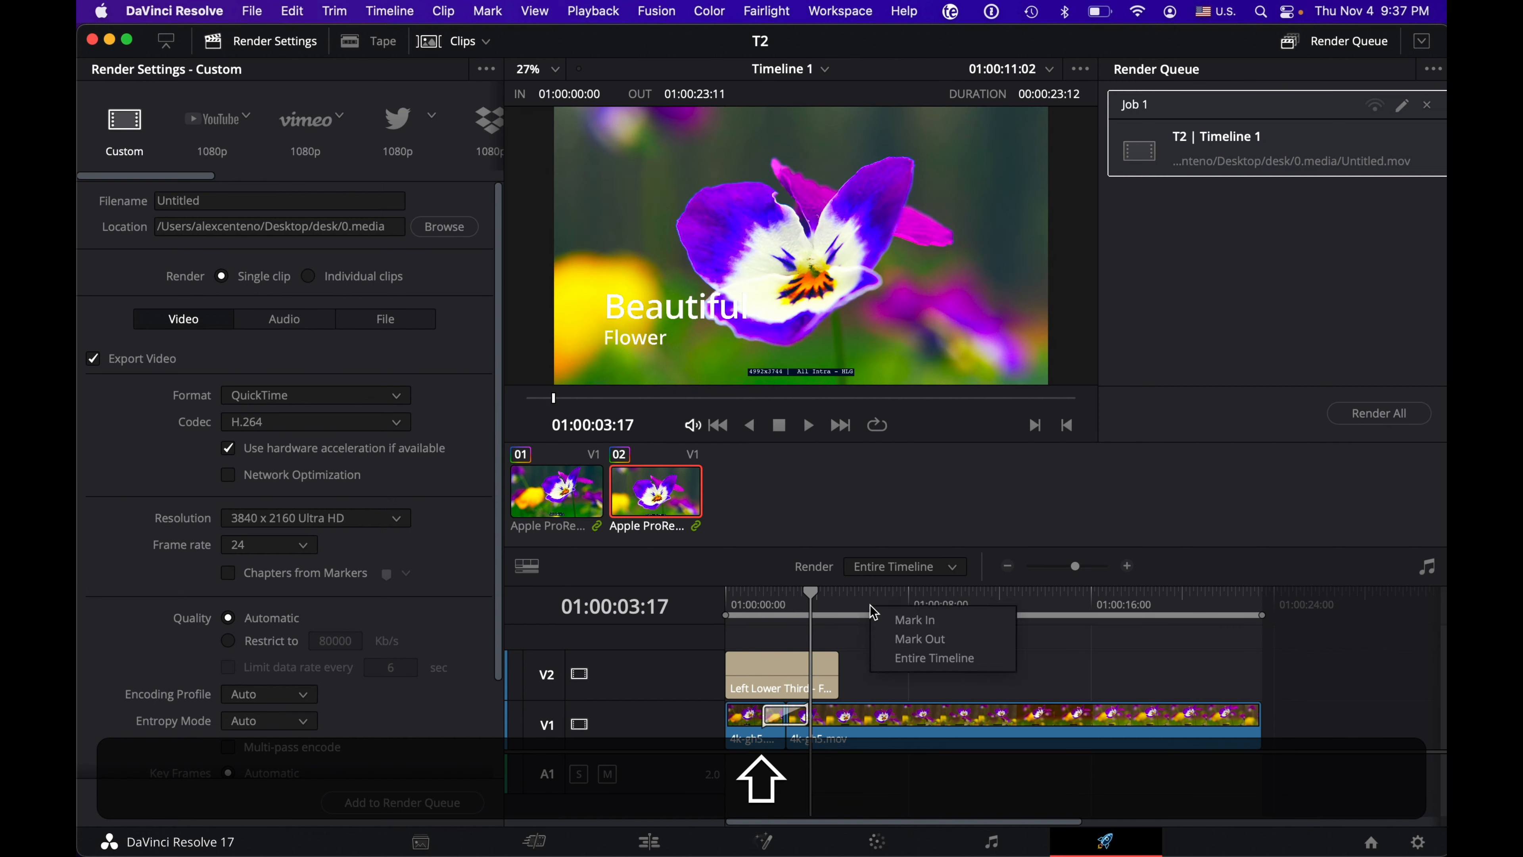
pyautogui.click(926, 658)
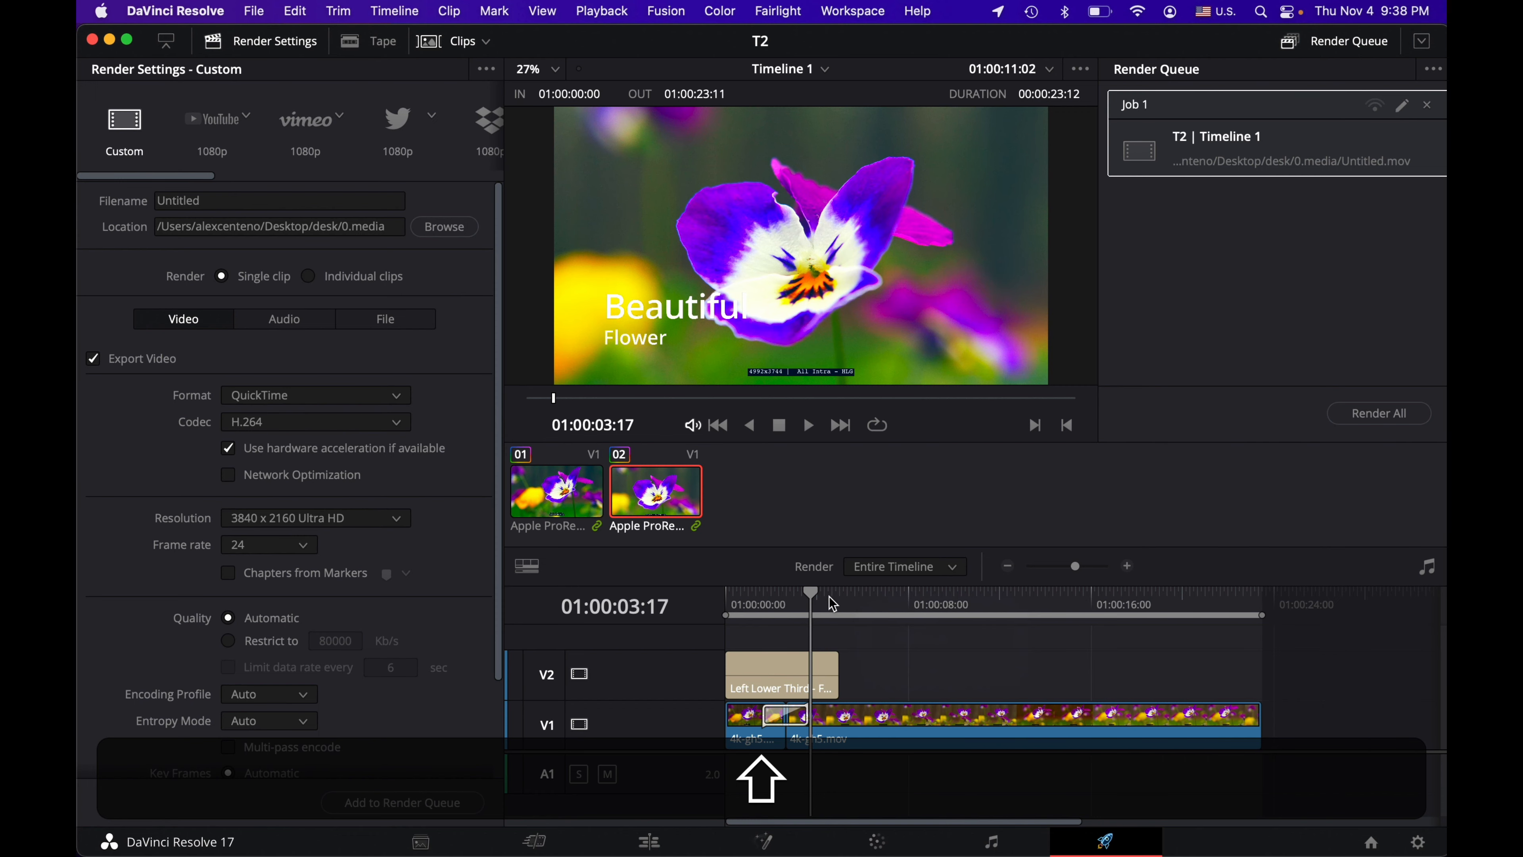
# Step: Mark the render range's in point at 01:00:05:00, and reset the range to the entire timeline
pyautogui.click(840, 597)
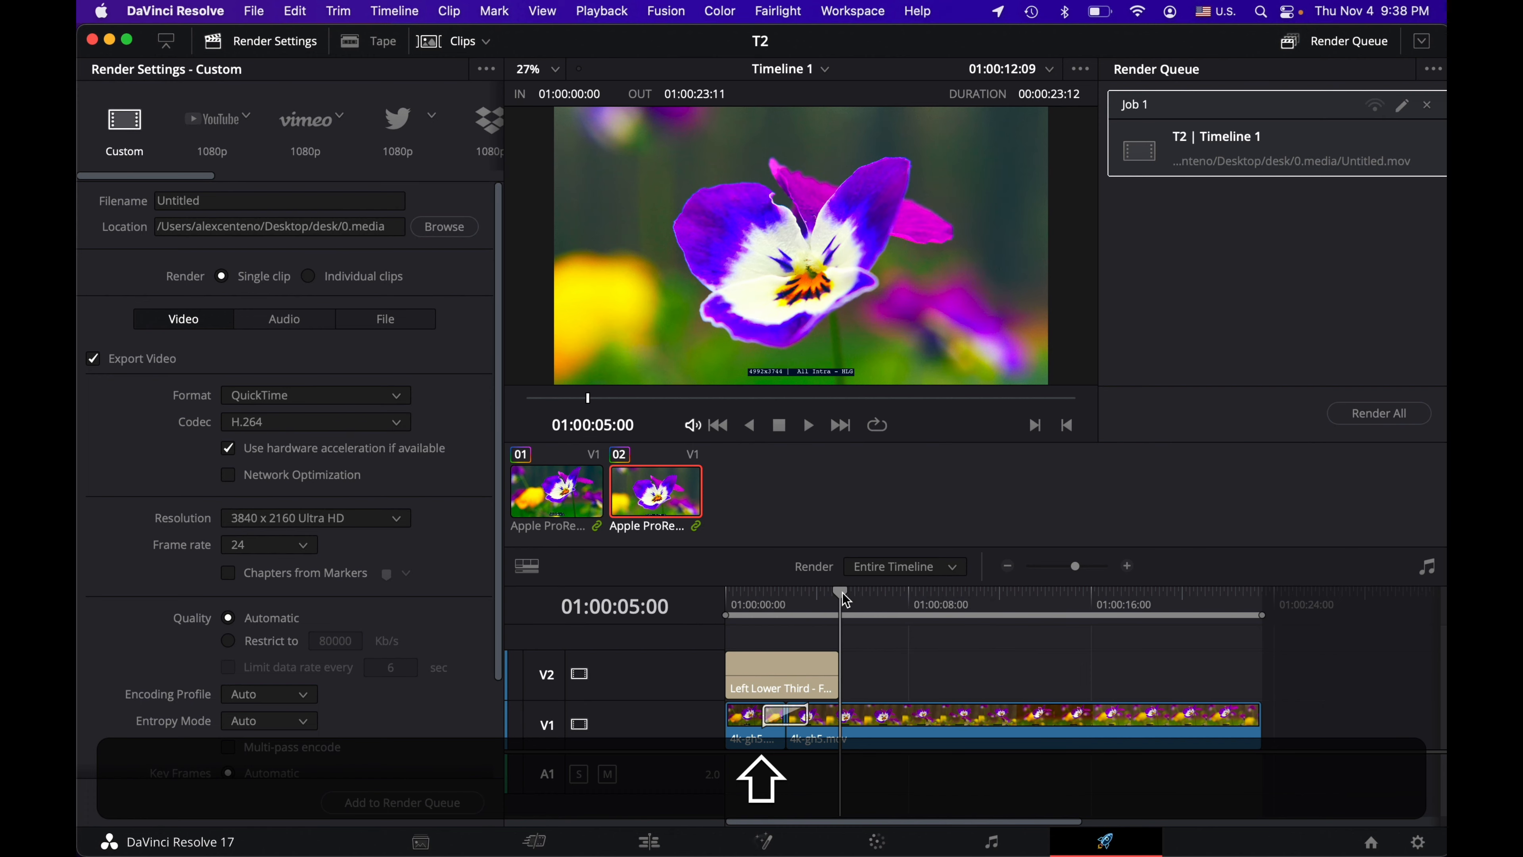
pyautogui.moveTo(842, 592)
pyautogui.mouseDown()
pyautogui.moveTo(905, 591)
pyautogui.moveTo(824, 602)
pyautogui.moveTo(854, 602)
pyautogui.mouseUp()
pyautogui.rightClick(849, 600)
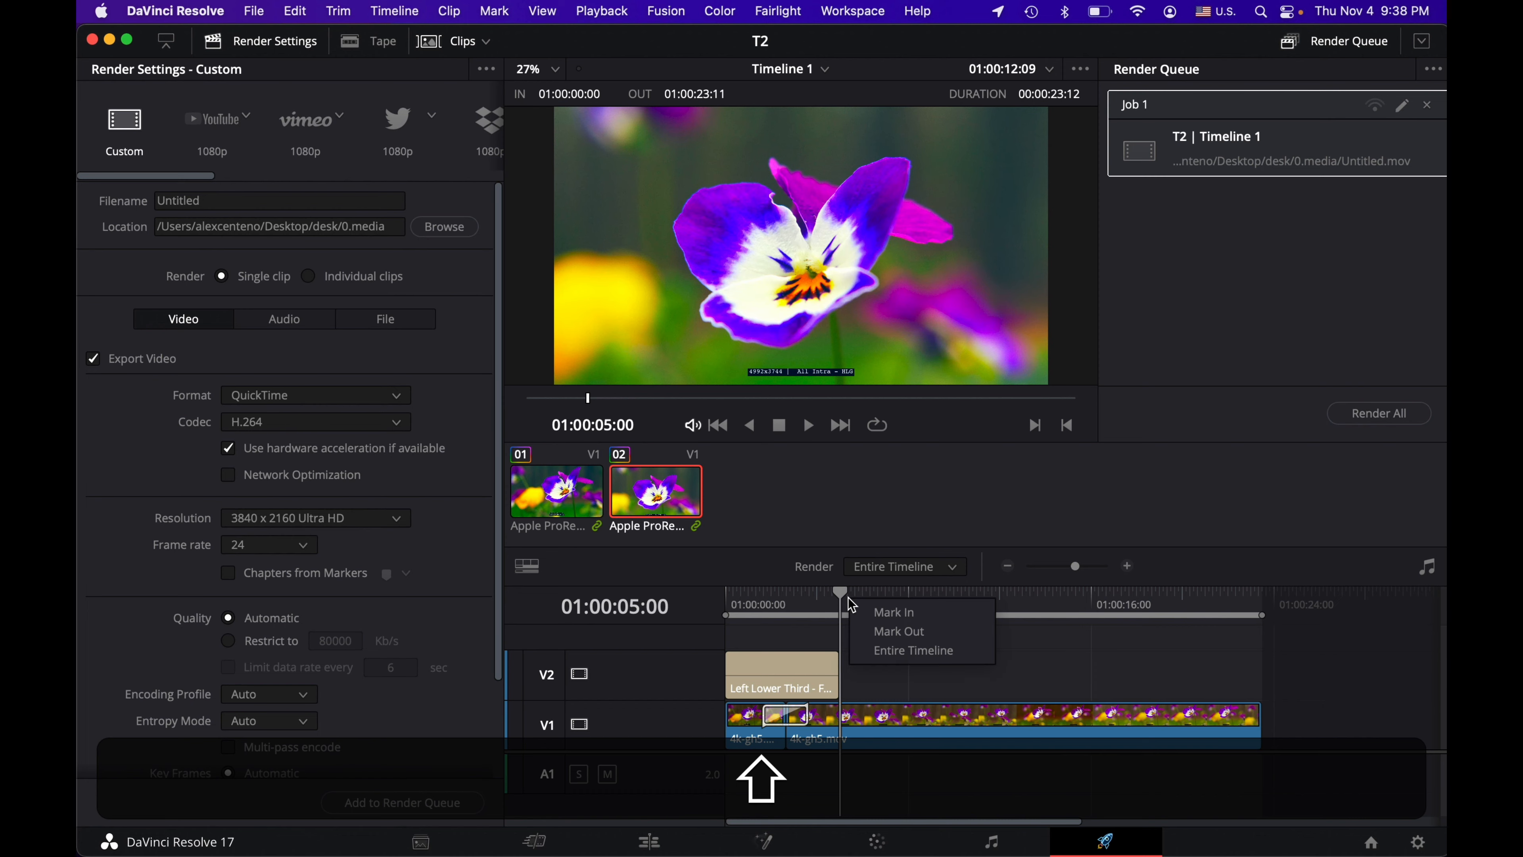
pyautogui.click(877, 612)
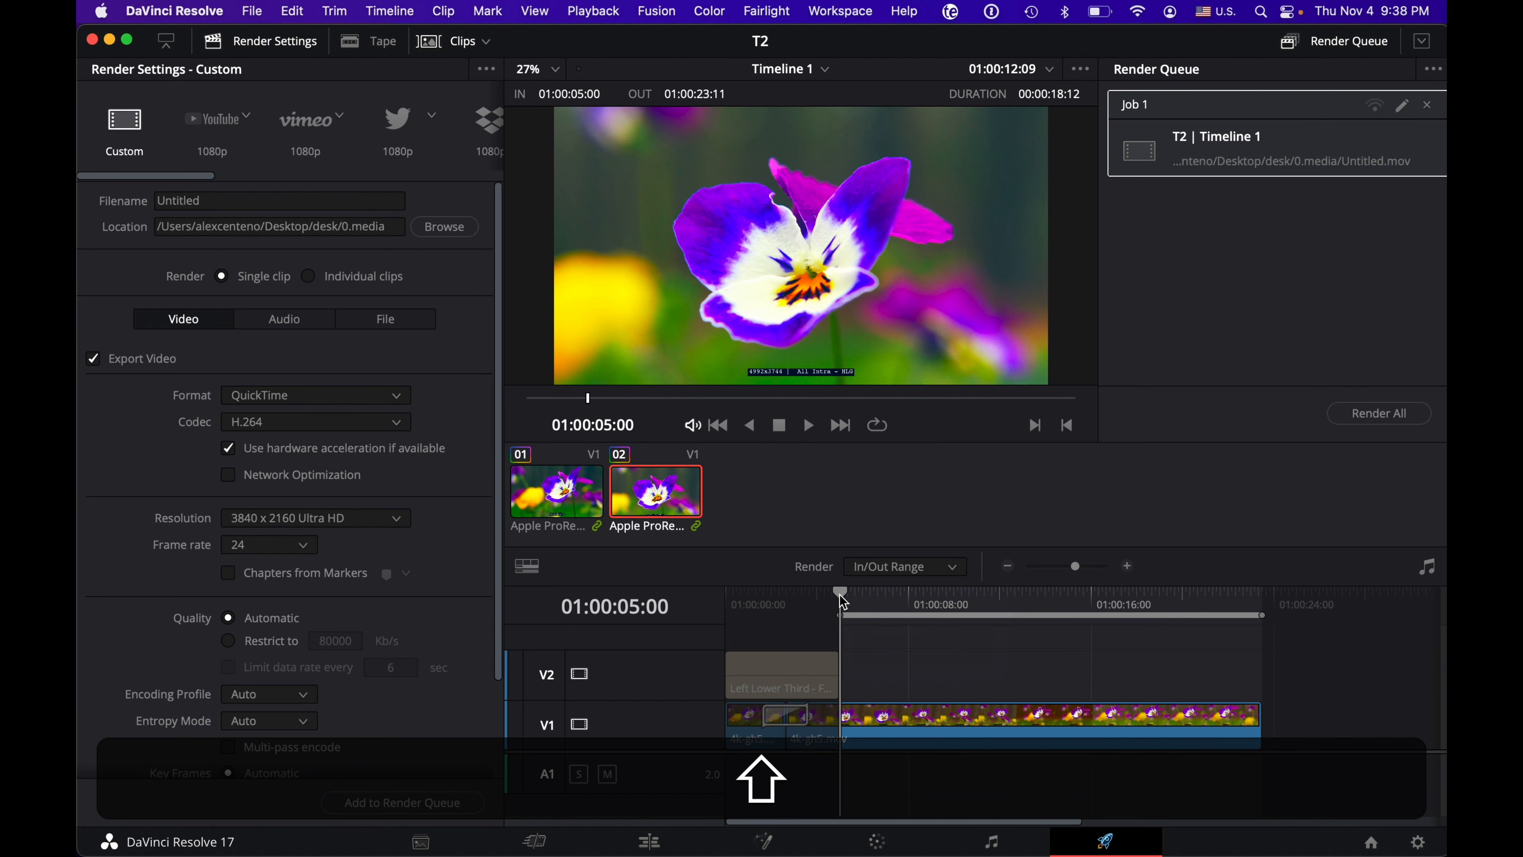
pyautogui.rightClick(883, 610)
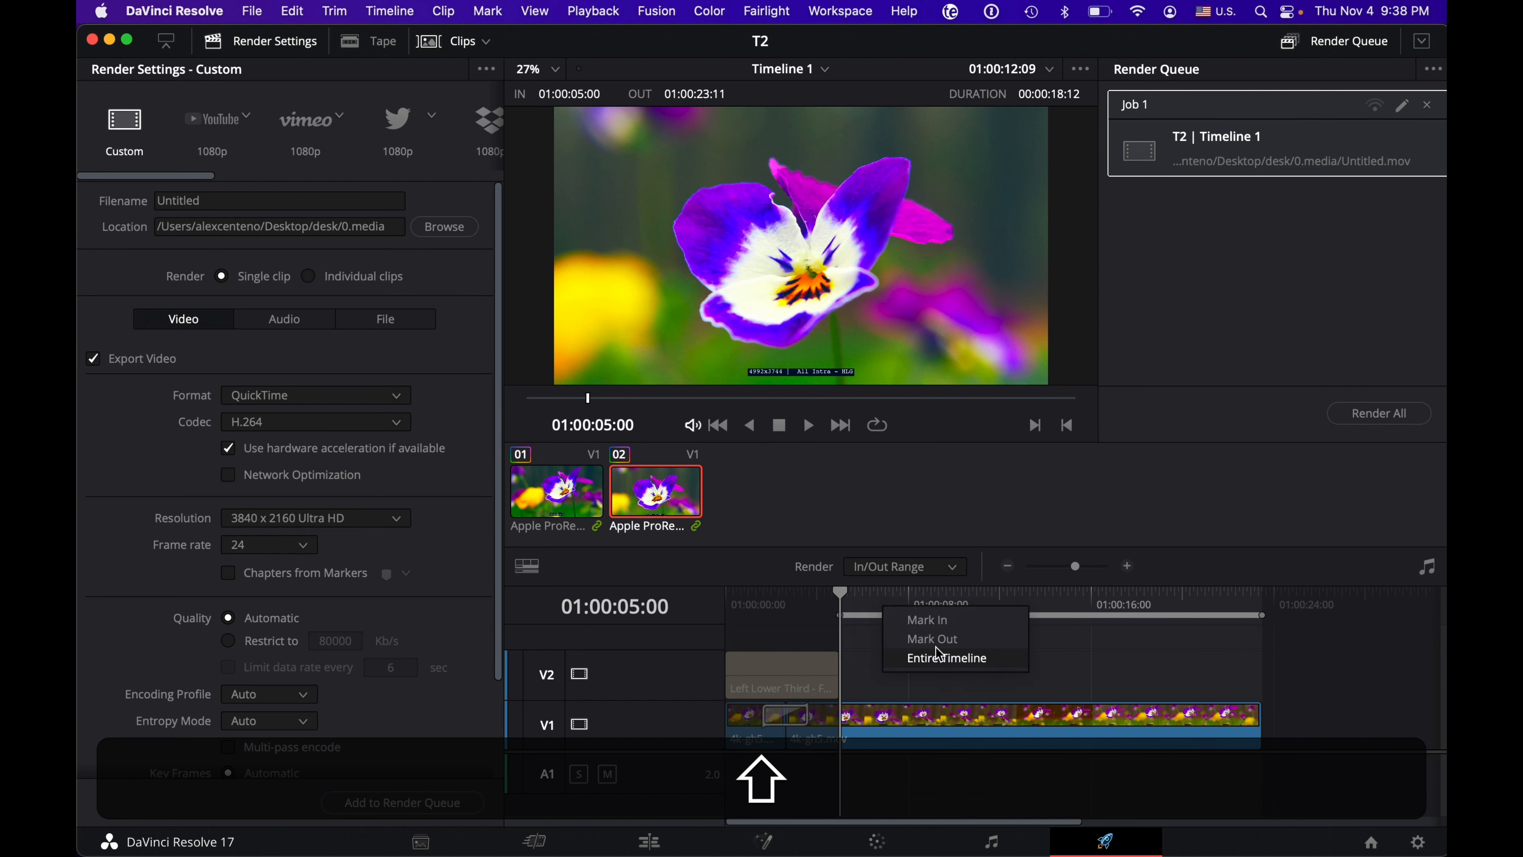
pyautogui.click(936, 659)
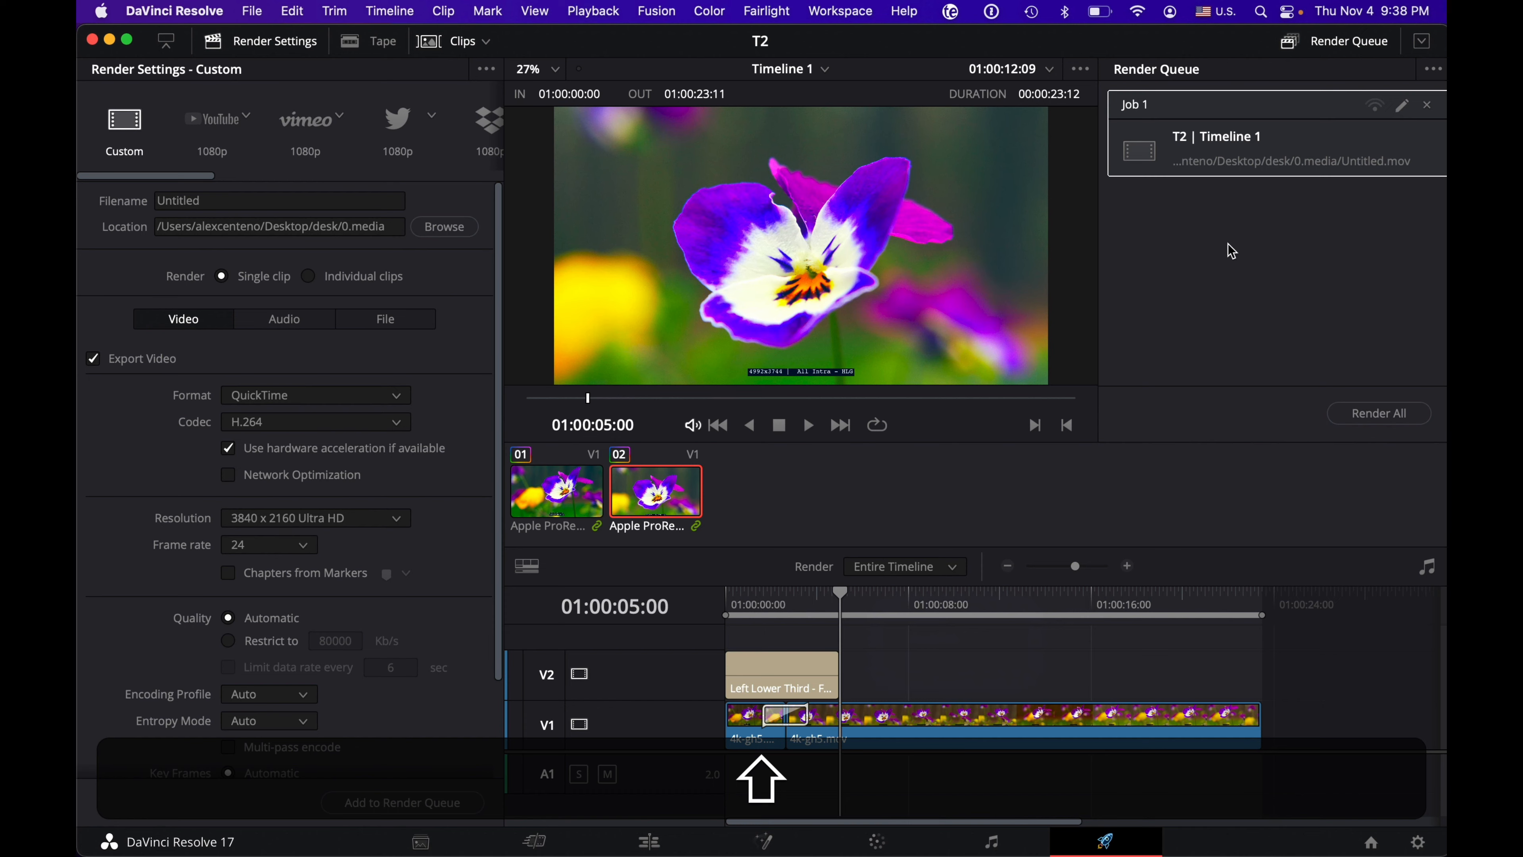